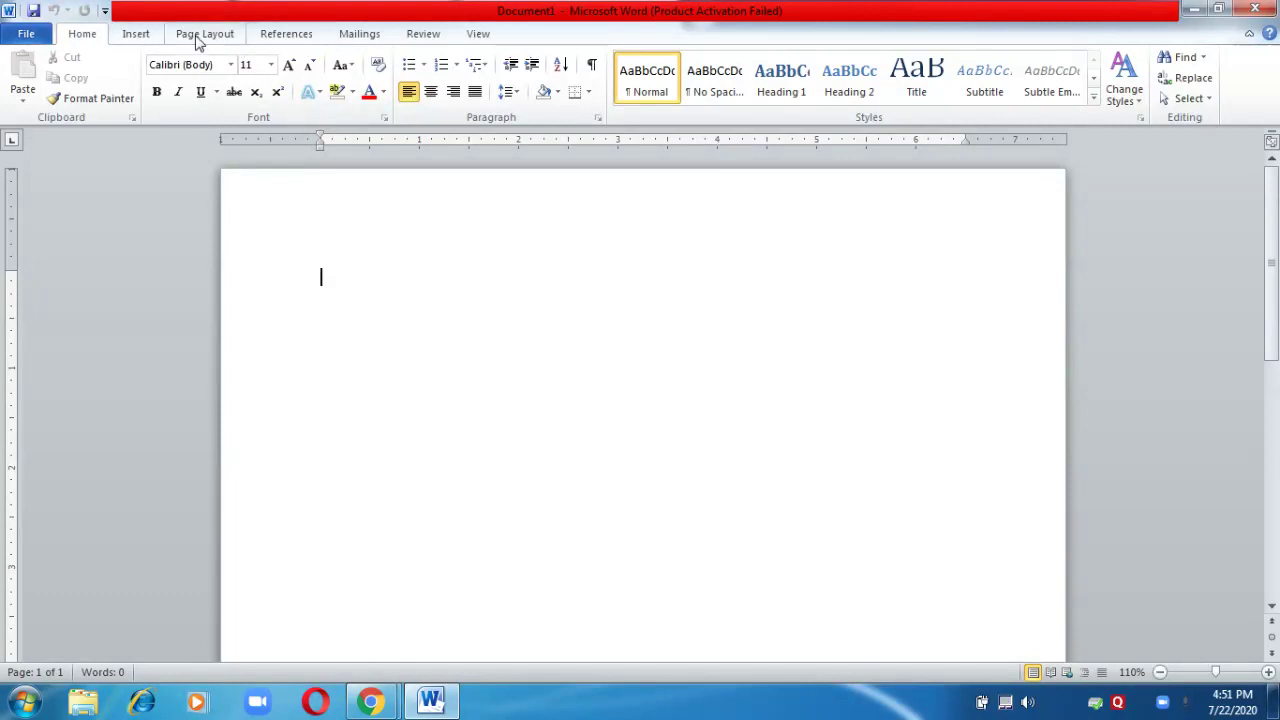
# Start a two-color gradient fill for the page background with light purple as Color 1.
pyautogui.click(203, 34)
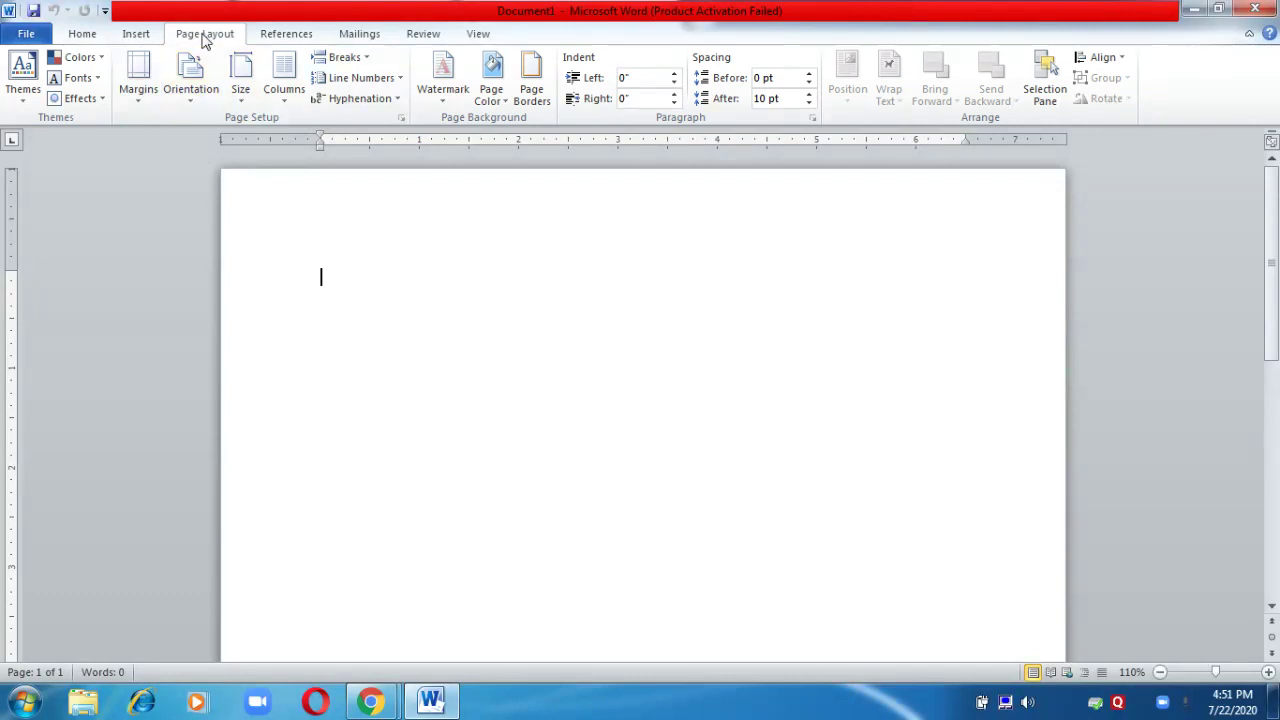
pyautogui.click(492, 100)
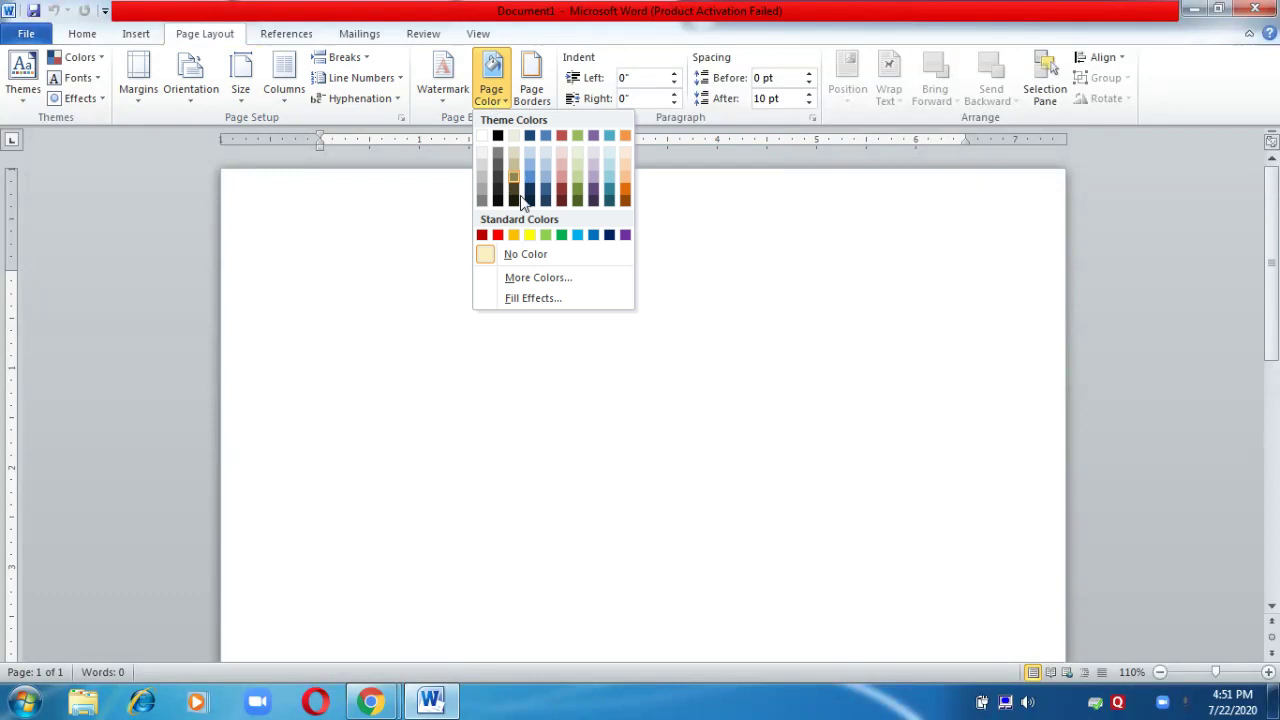
pyautogui.click(537, 302)
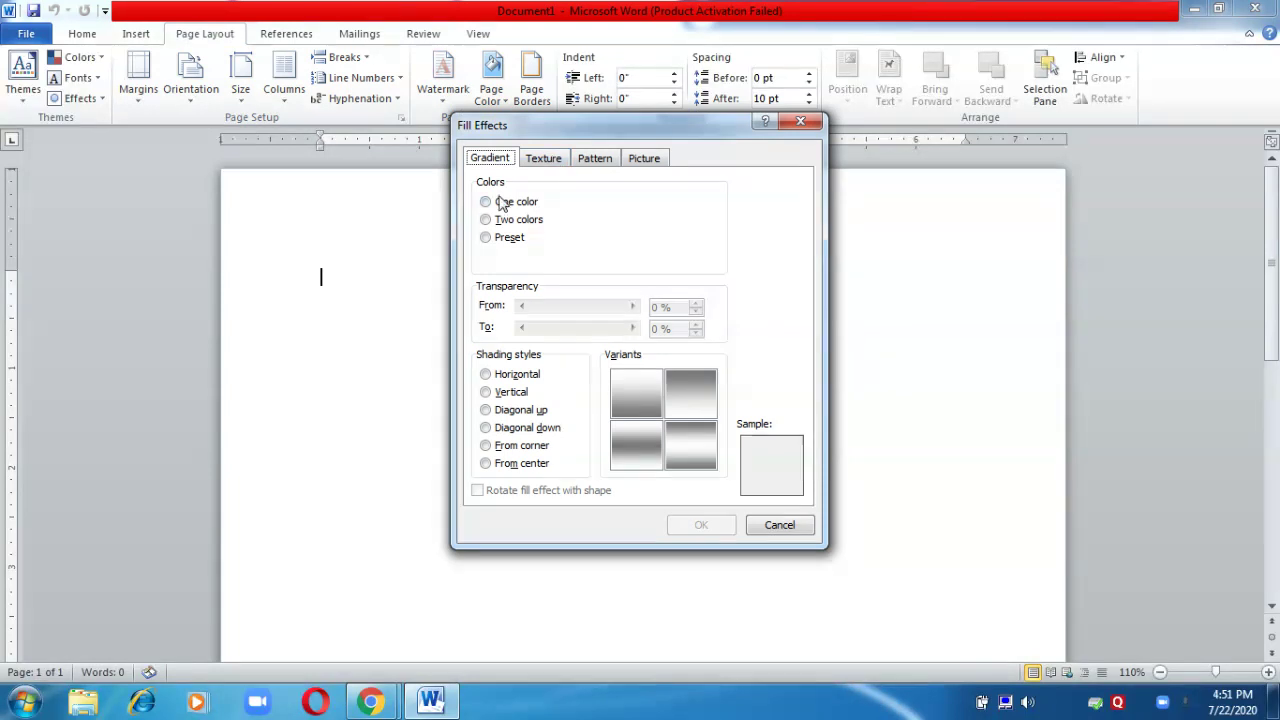
pyautogui.click(489, 223)
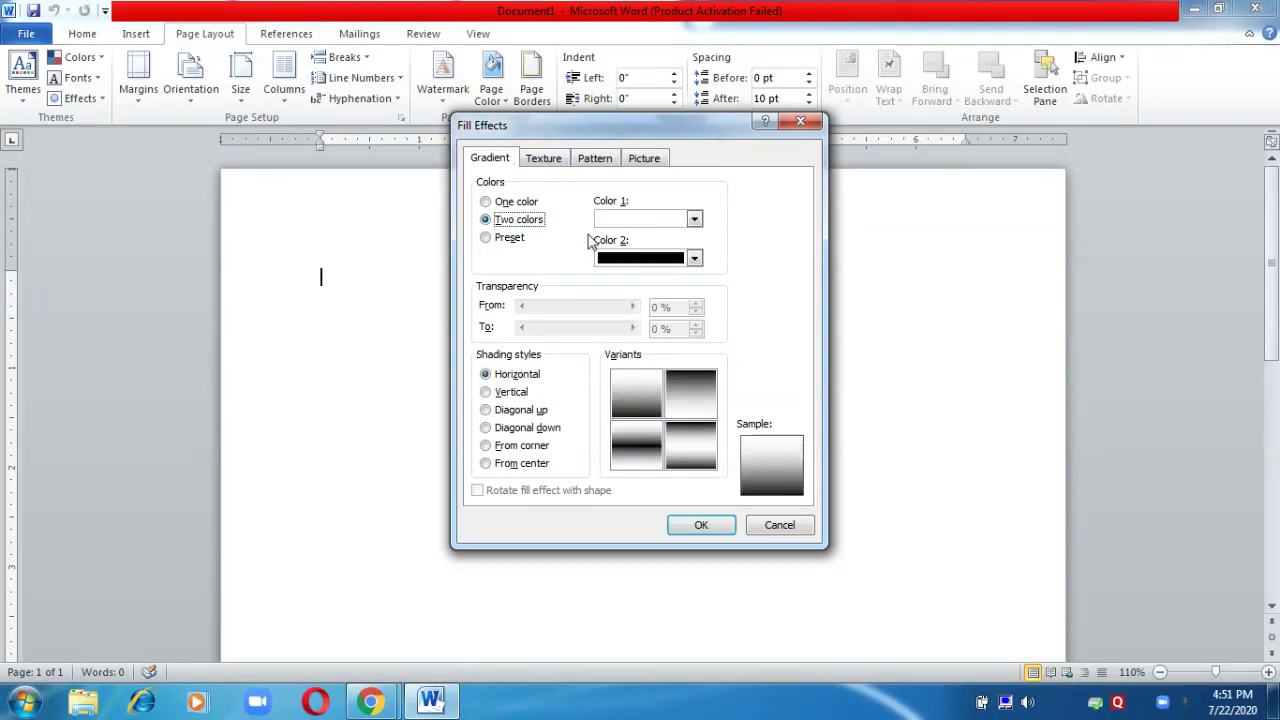
pyautogui.click(695, 219)
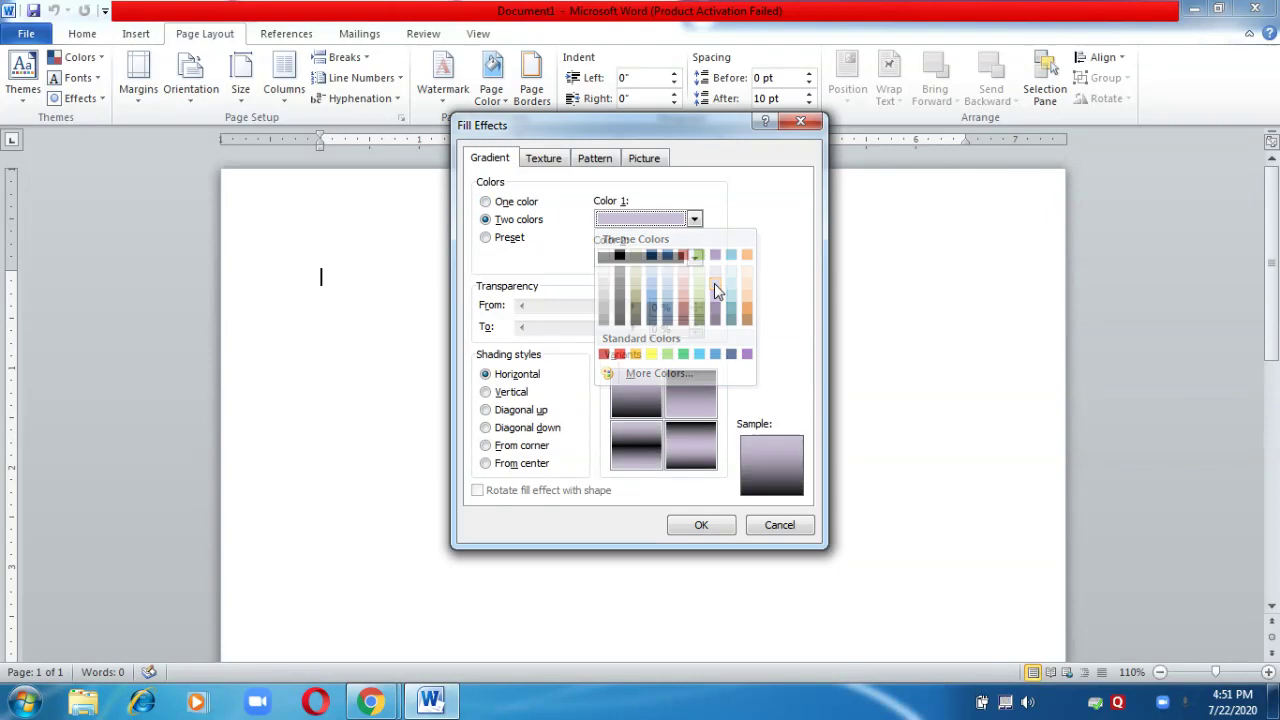
pyautogui.click(714, 283)
# Choose a light pink from the standard color palette as Color 2 of the gradient.
pyautogui.click(695, 259)
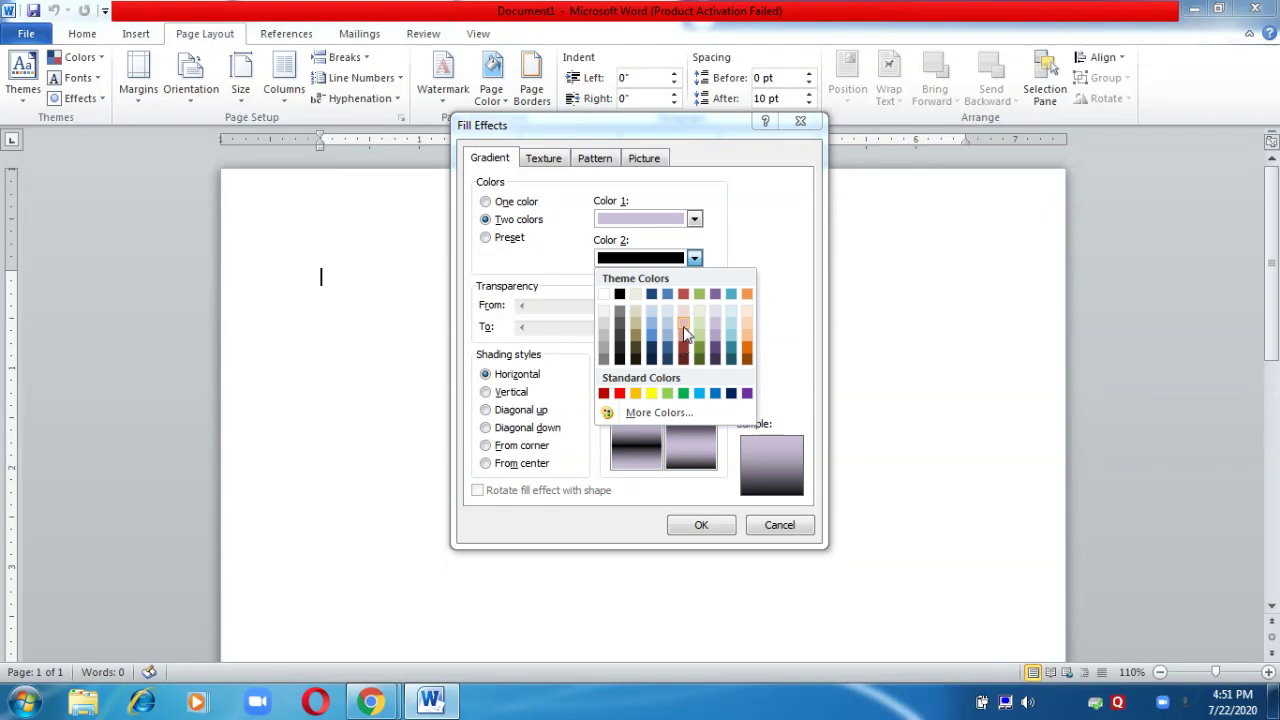
pyautogui.click(620, 412)
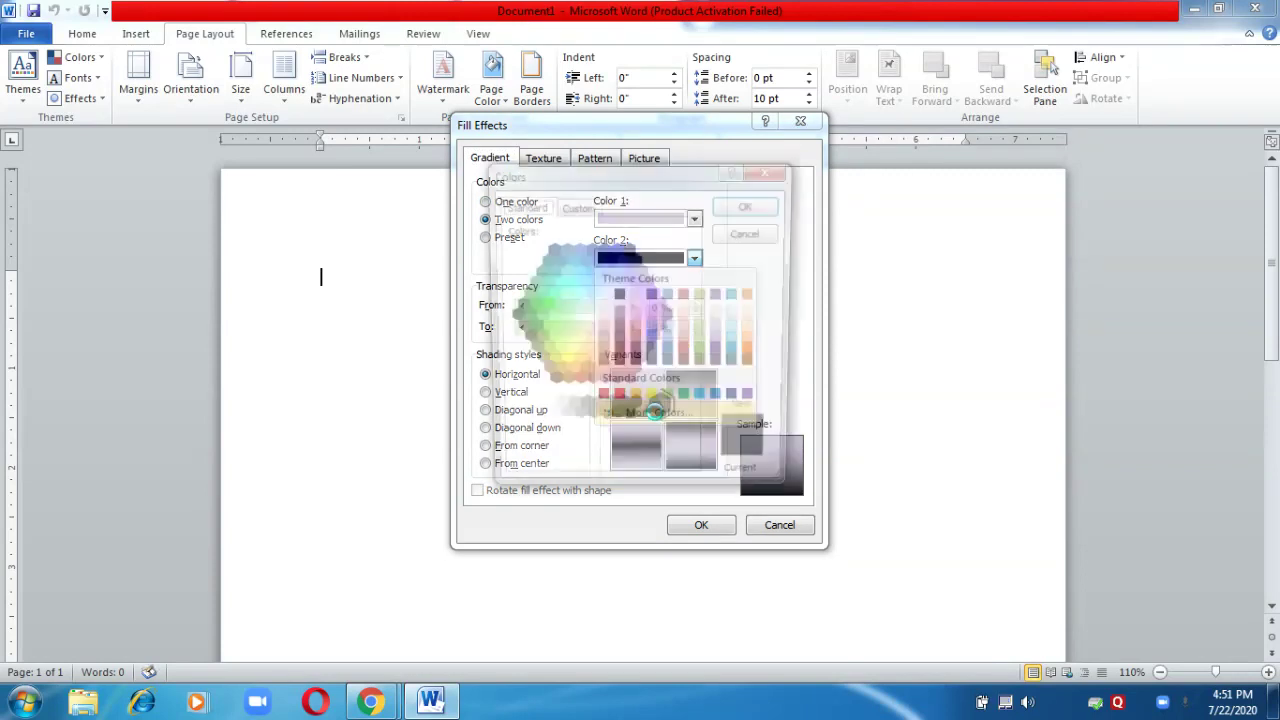
pyautogui.click(603, 316)
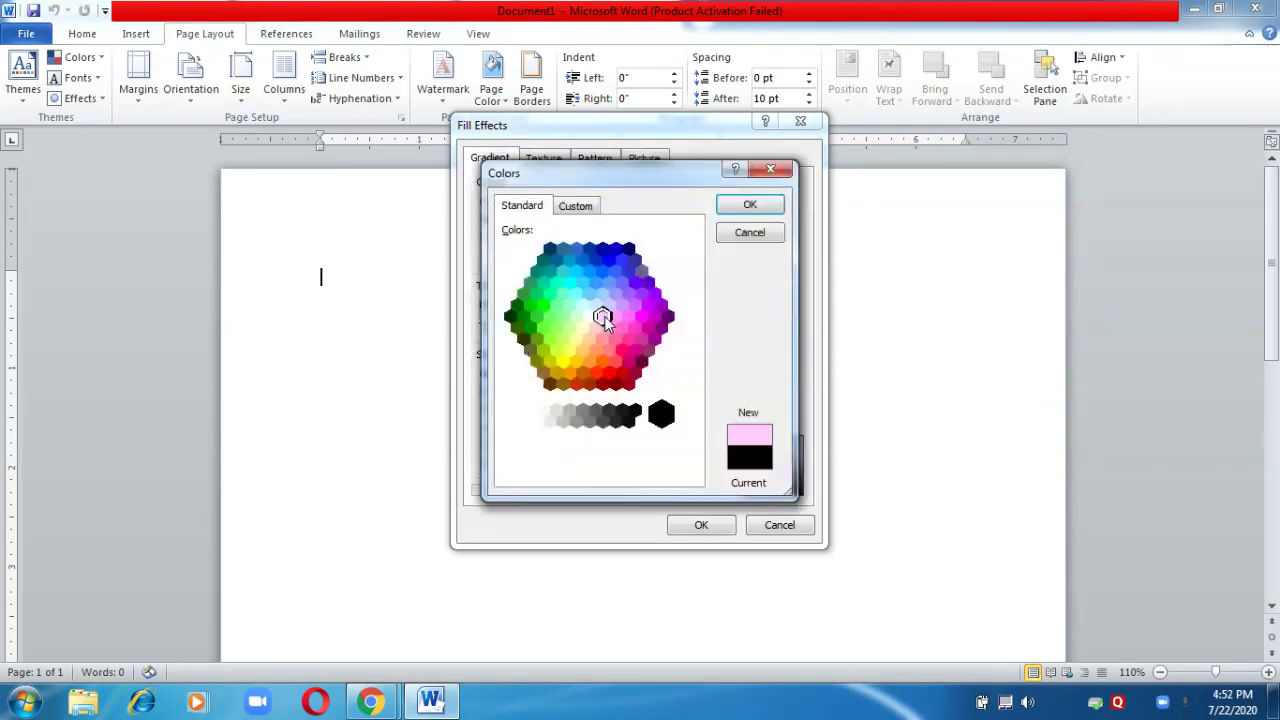
pyautogui.click(747, 207)
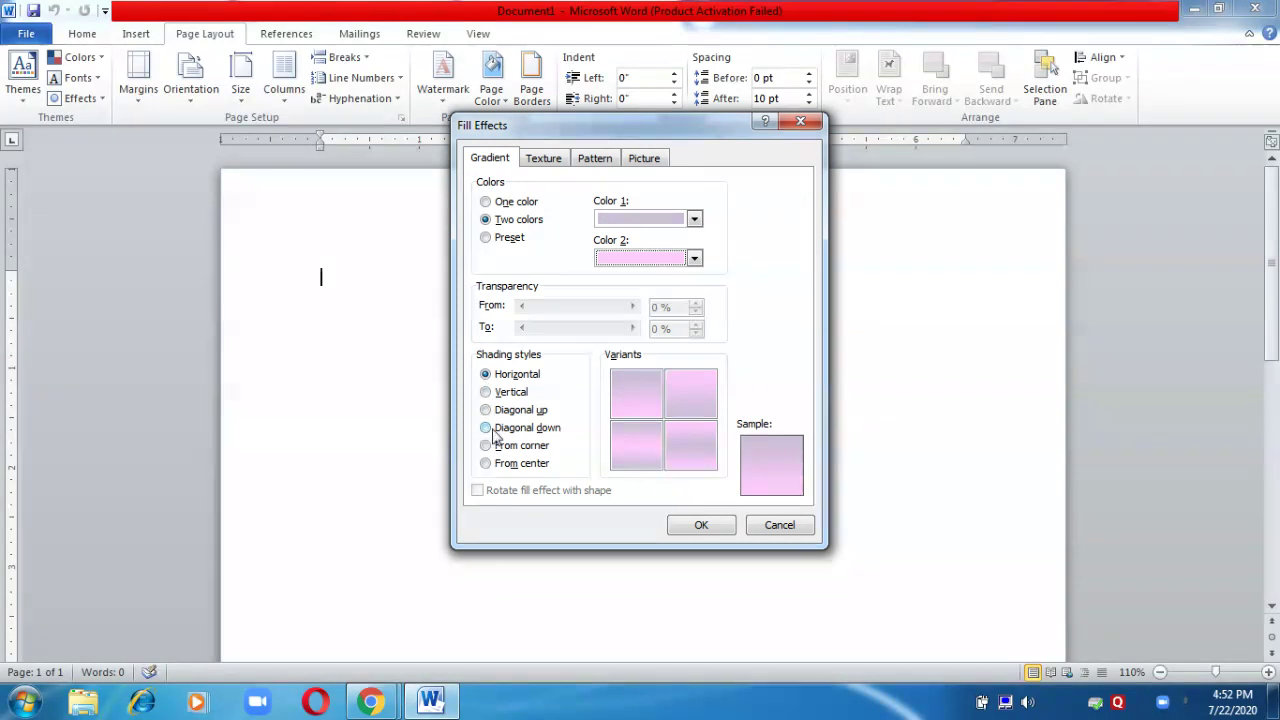
# Set the shading style to Diagonal up with the variant that has pink in the middle, and apply the gradient to the page.
pyautogui.click(486, 428)
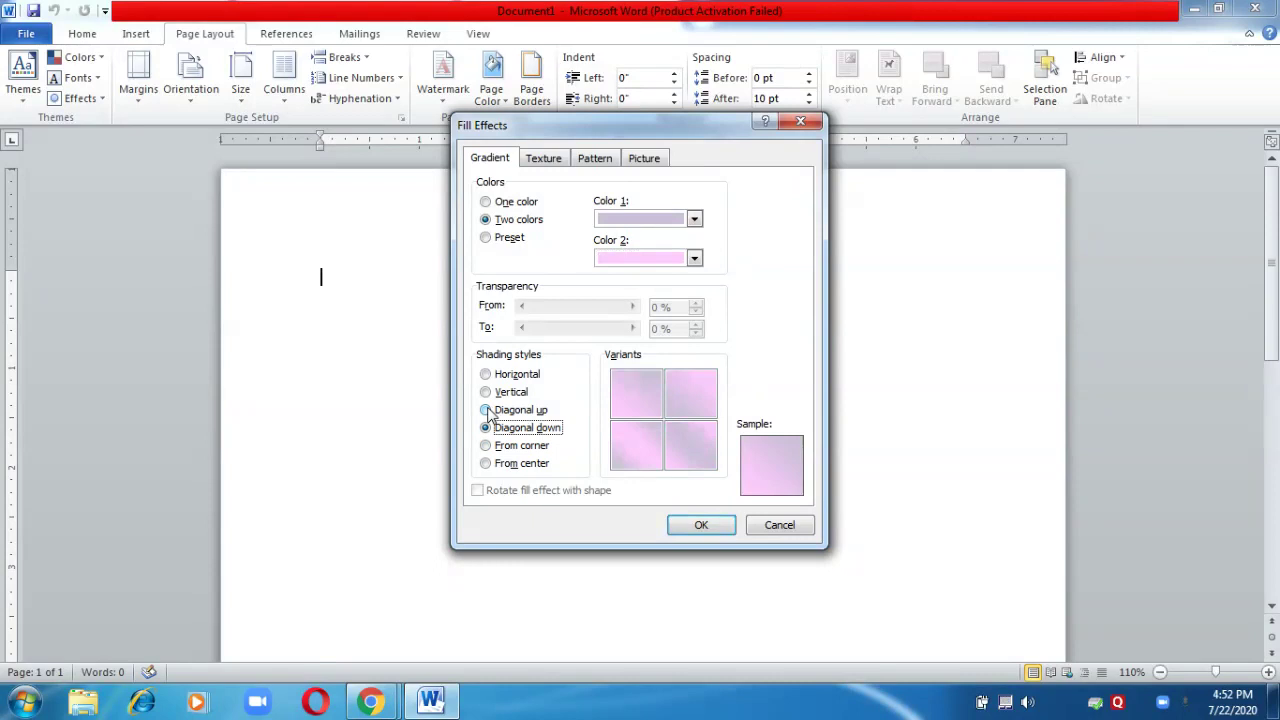
pyautogui.click(486, 410)
pyautogui.click(654, 449)
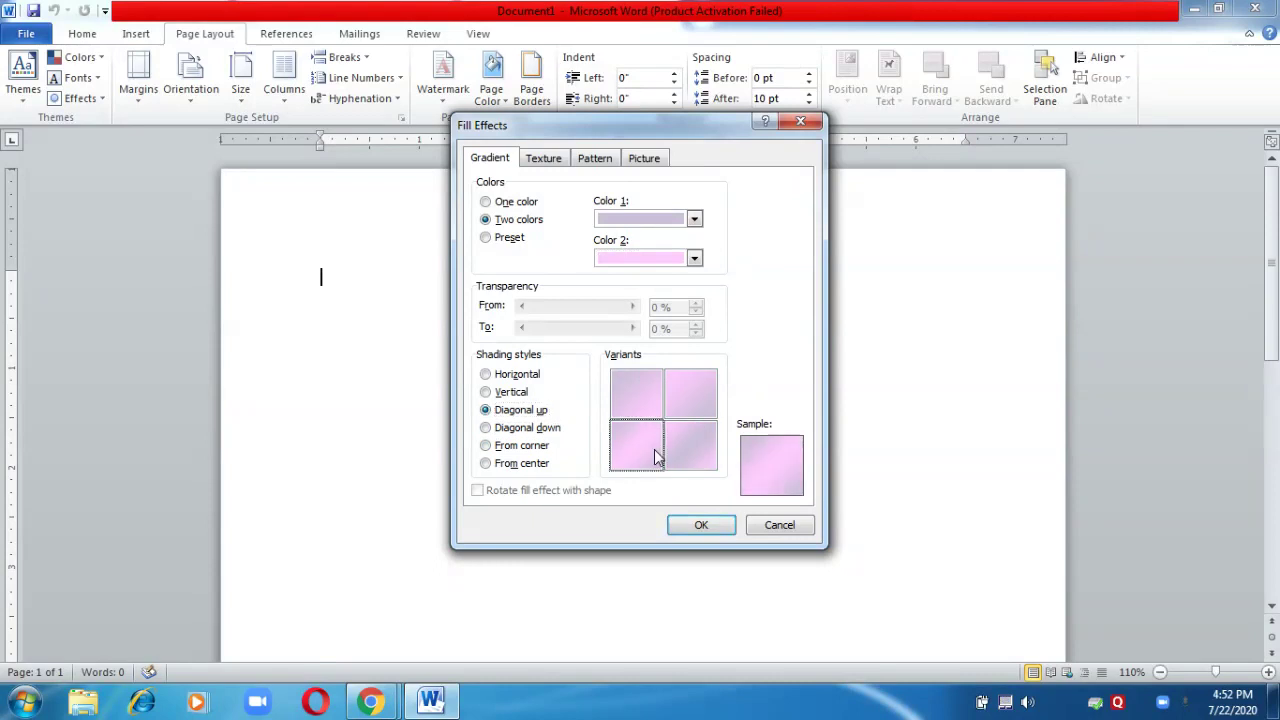
pyautogui.click(697, 525)
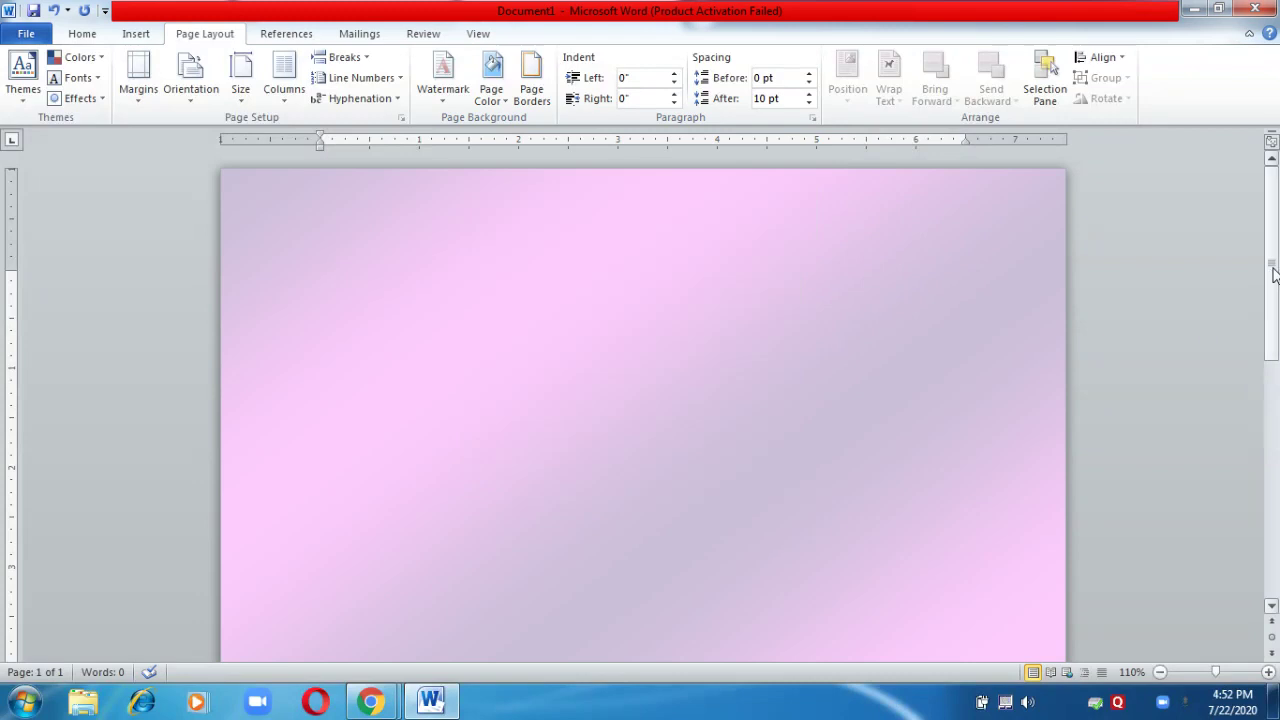
pyautogui.moveTo(1270, 280); pyautogui.dragTo(1273, 240)
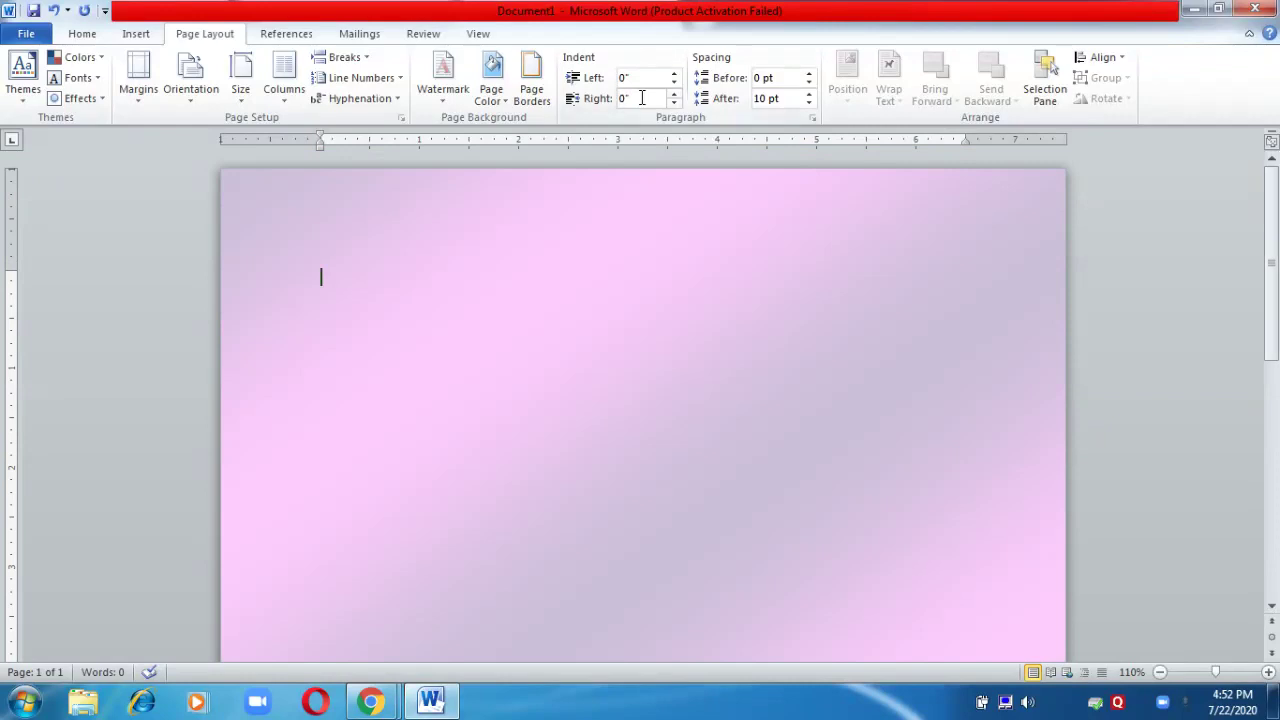
pyautogui.click(494, 100)
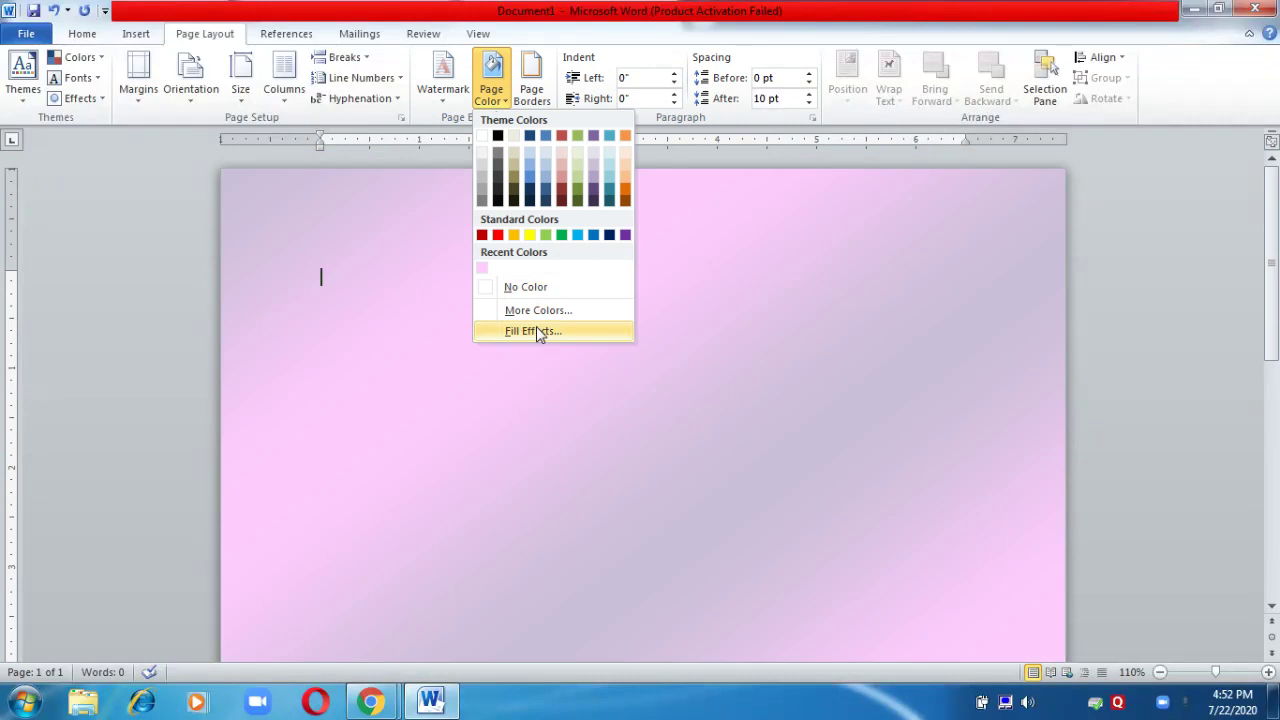
pyautogui.click(537, 331)
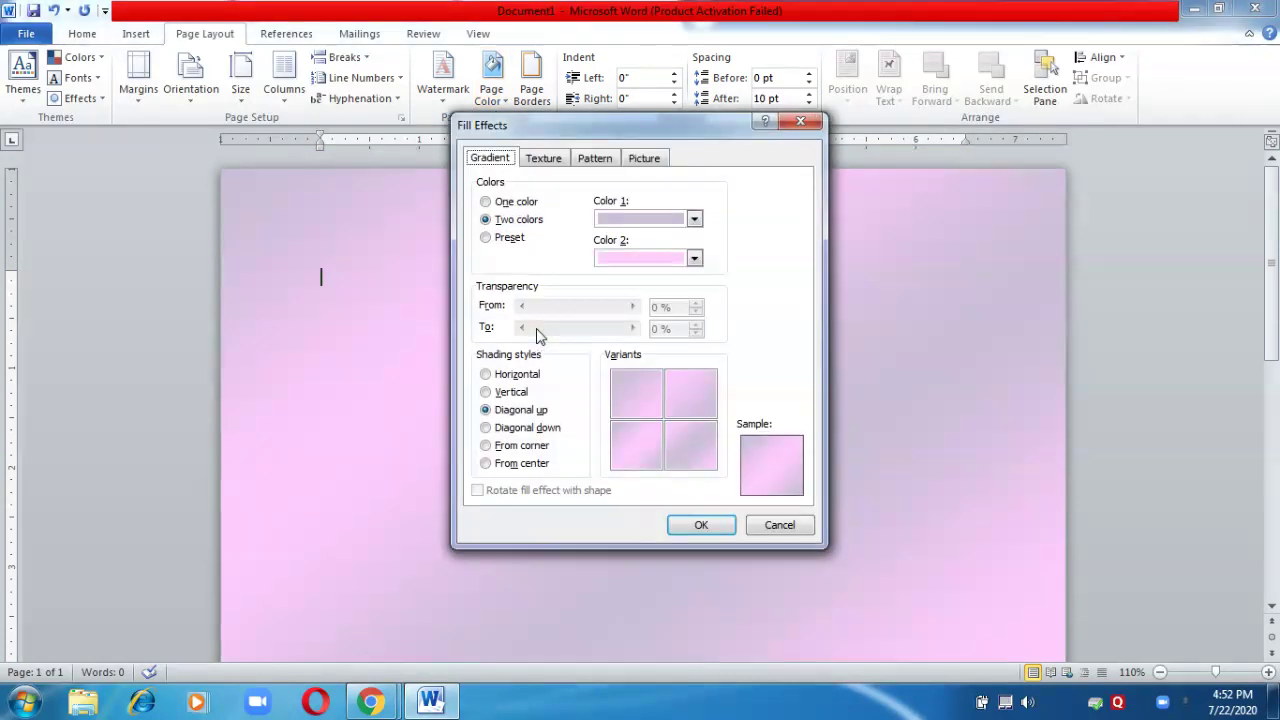
pyautogui.click(645, 160)
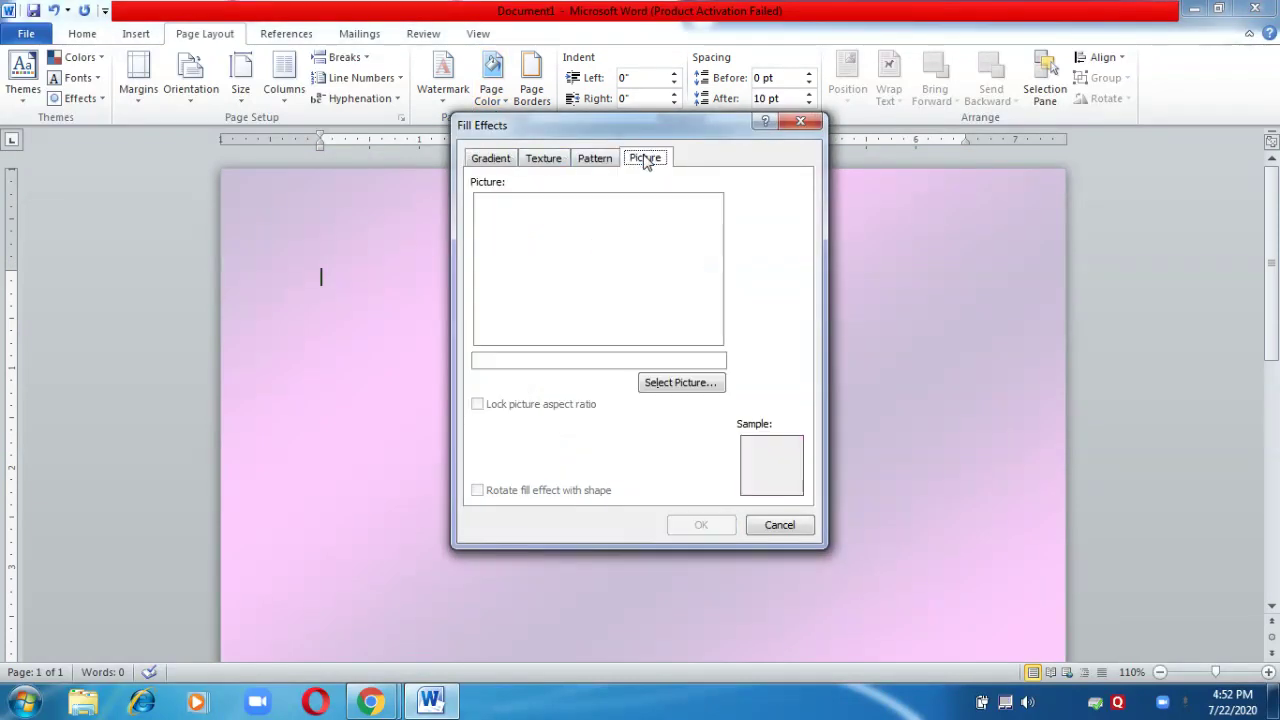
pyautogui.click(673, 390)
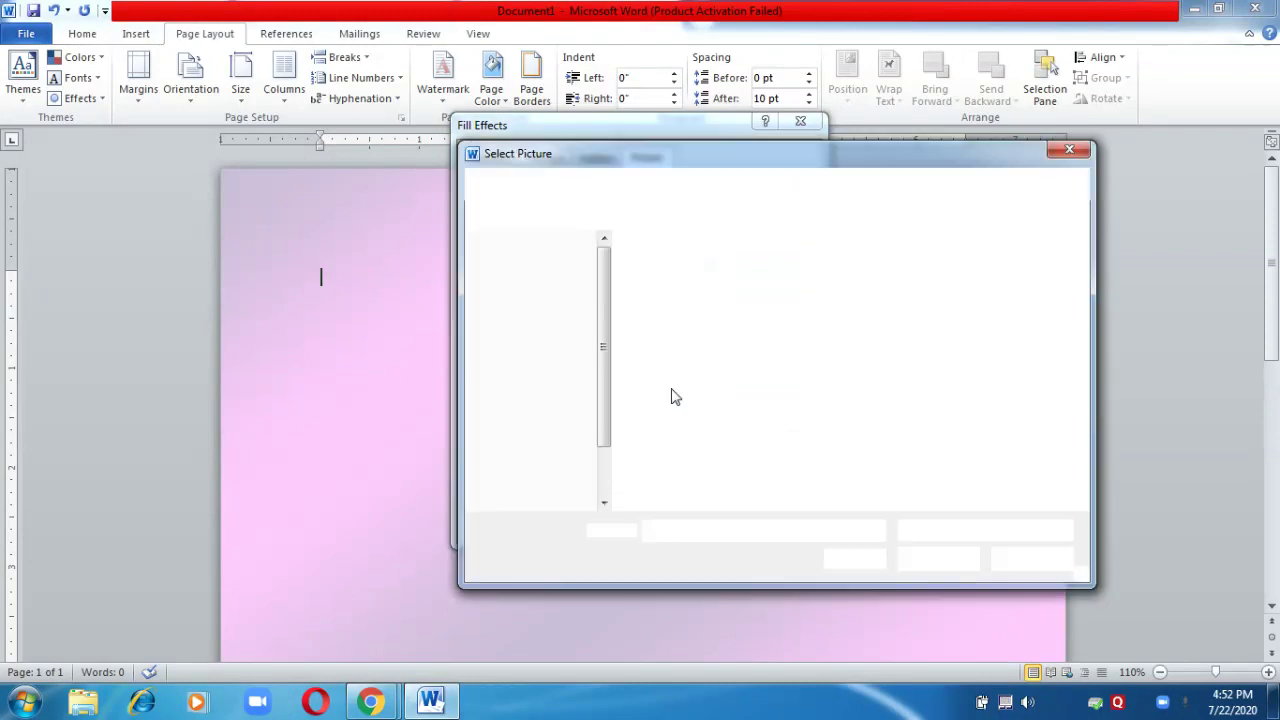
pyautogui.click(1084, 150)
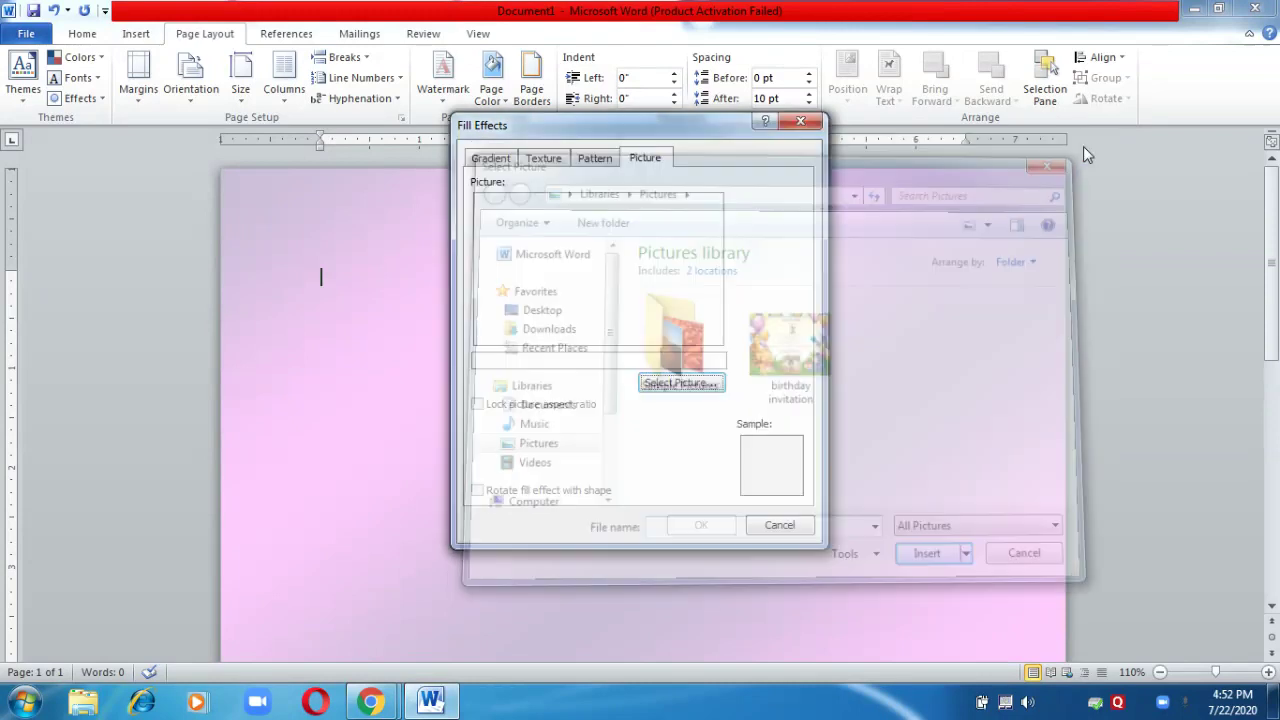
pyautogui.click(800, 123)
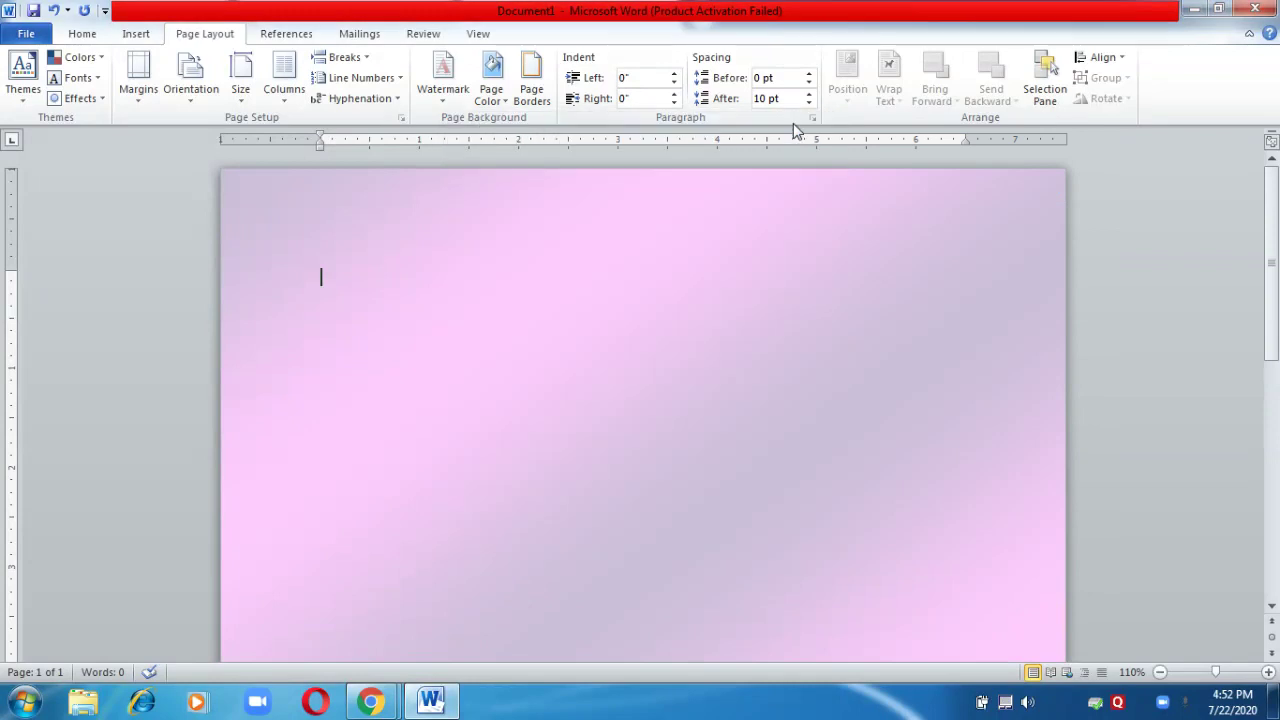
# Open the page border settings and look through the available art border designs.
pyautogui.click(531, 91)
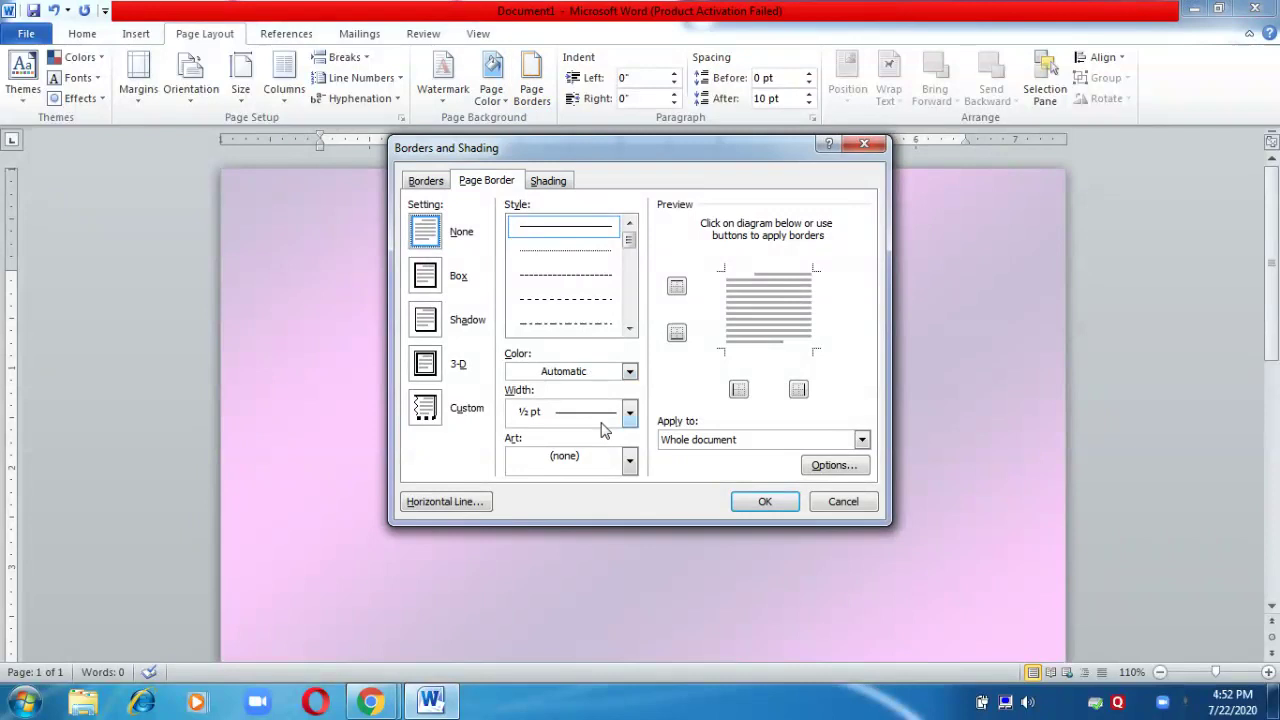
pyautogui.click(629, 461)
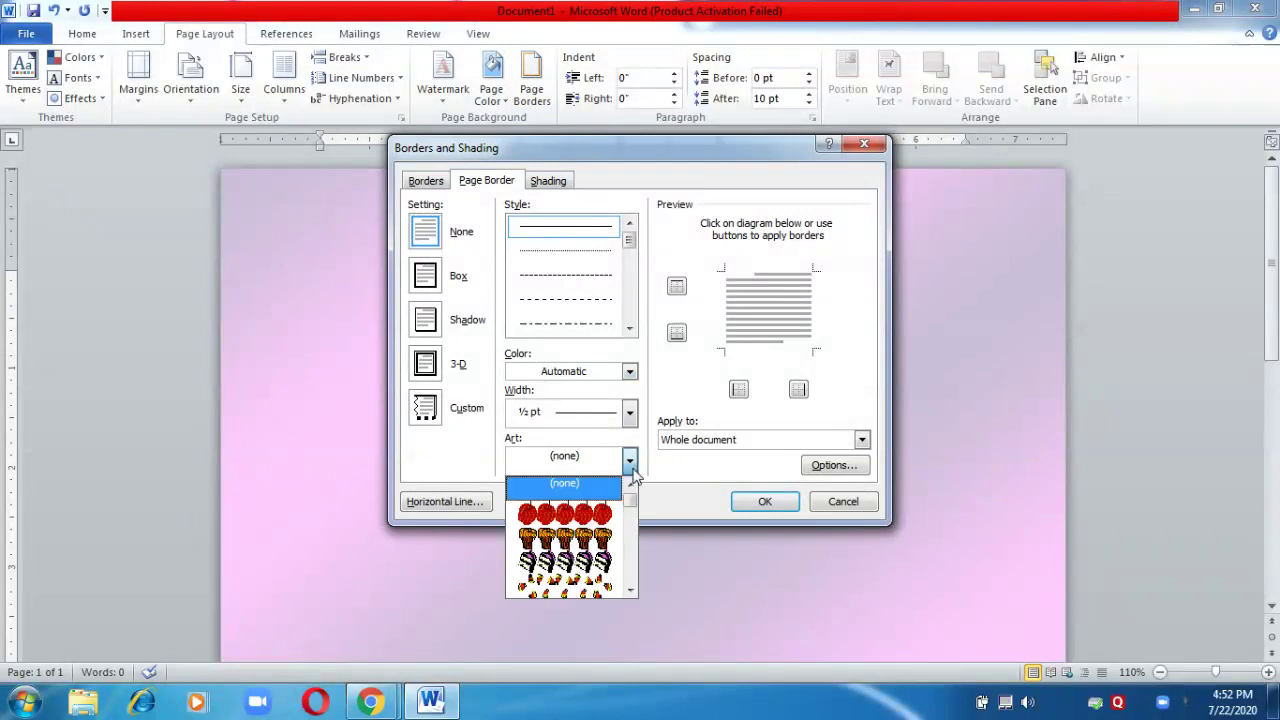
pyautogui.click(629, 591)
pyautogui.click(630, 591)
pyautogui.click(631, 591)
pyautogui.click(631, 591)
pyautogui.click(631, 591)
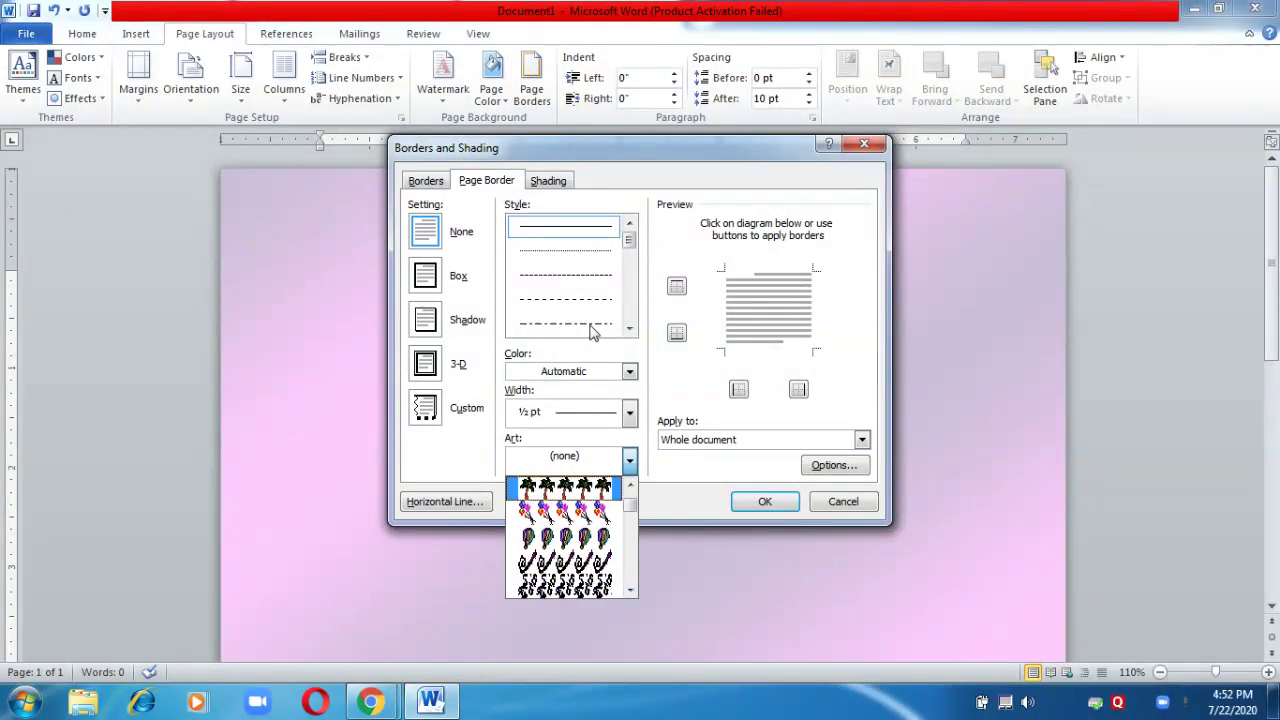
# Look through the border line styles and select a dashed line for the page border.
pyautogui.click(629, 329)
pyautogui.click(629, 329)
pyautogui.click(629, 329)
pyautogui.click(629, 329)
pyautogui.click(629, 329)
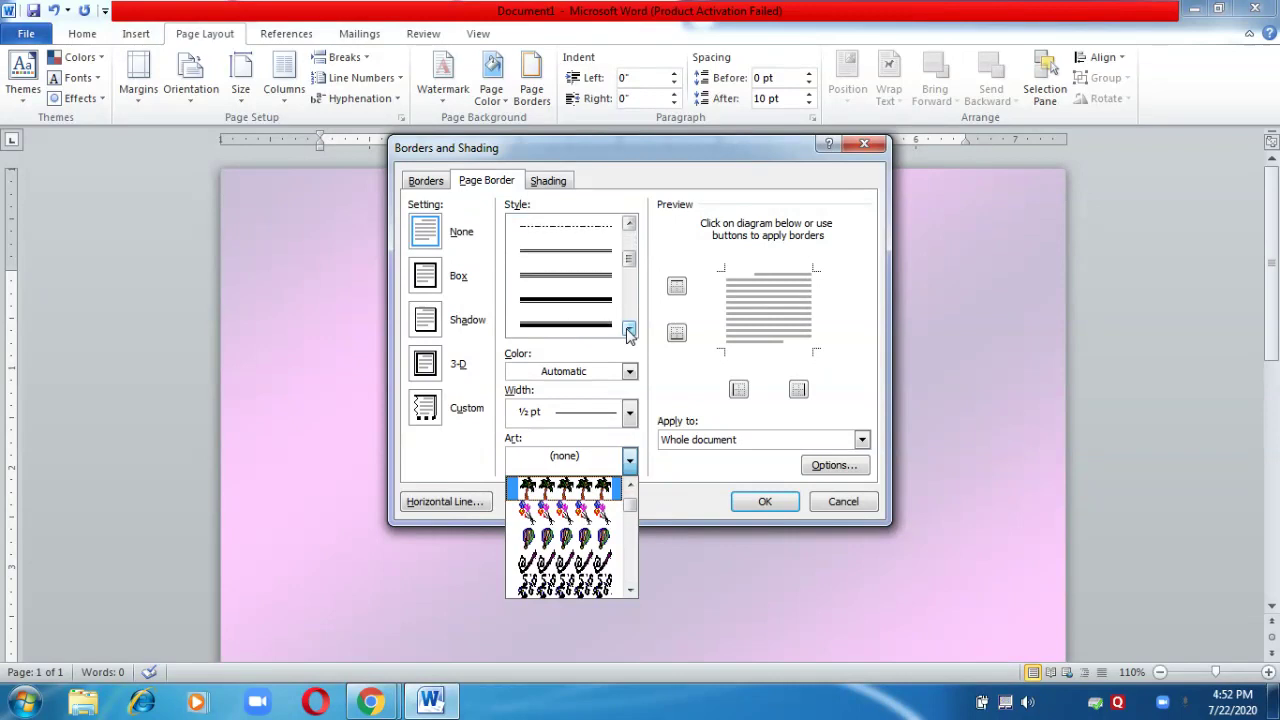
pyautogui.click(629, 329)
pyautogui.click(629, 329)
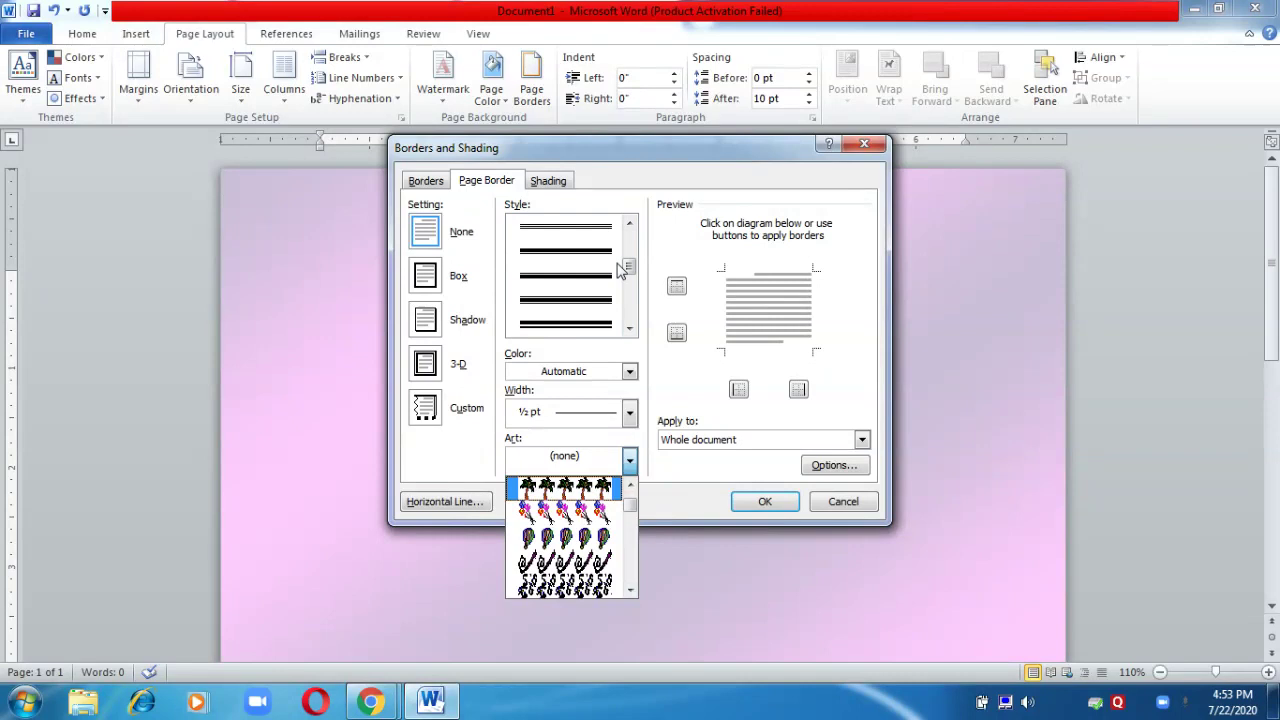
pyautogui.click(629, 329)
pyautogui.click(631, 332)
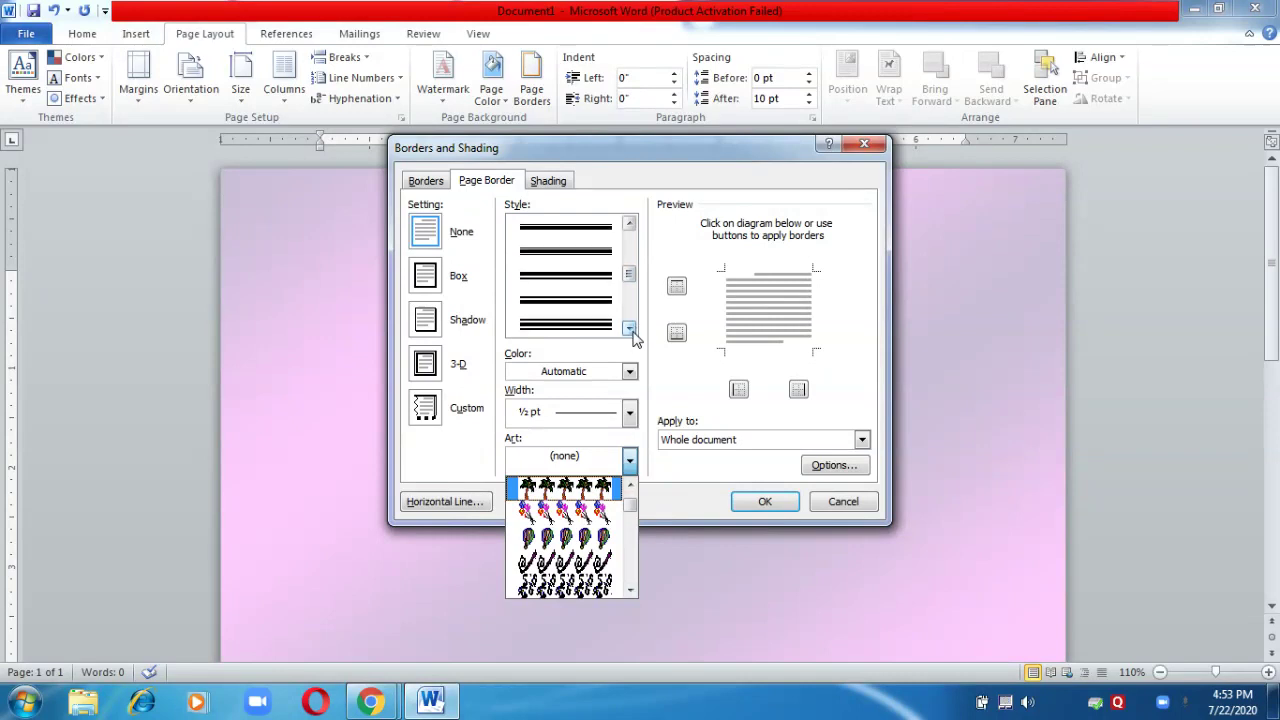
pyautogui.click(631, 332)
pyautogui.click(631, 332)
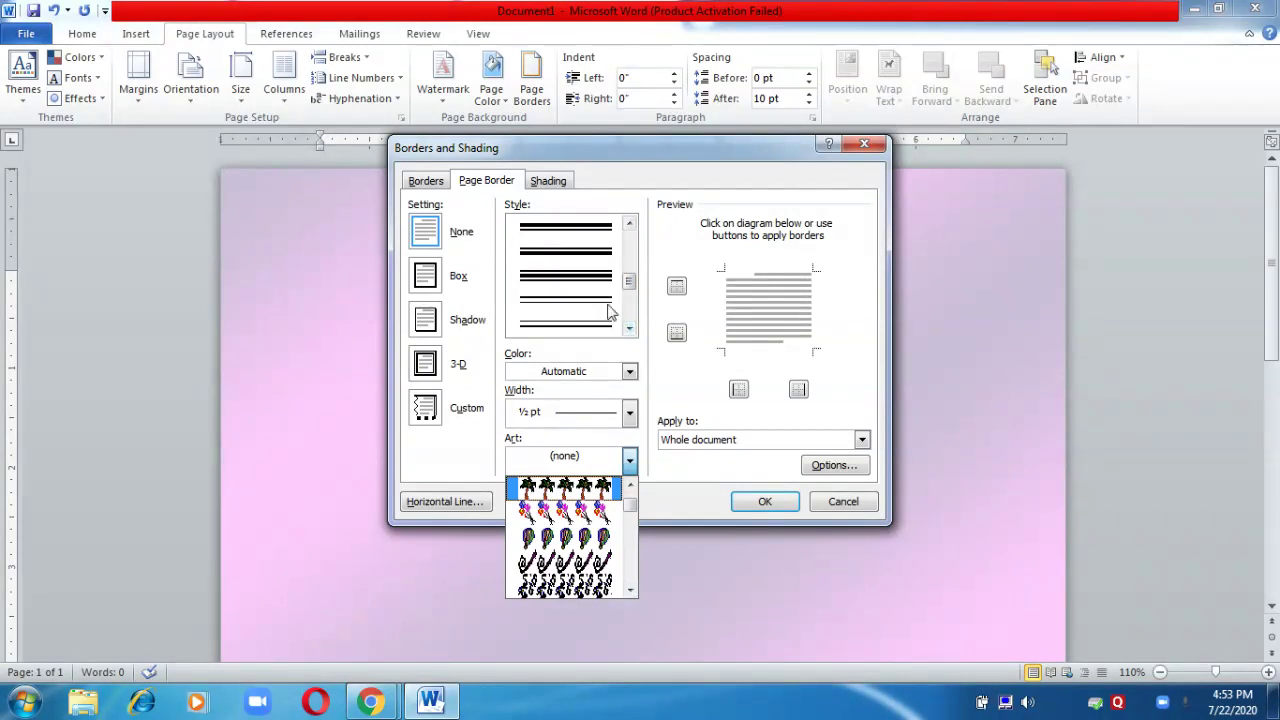
pyautogui.click(611, 304)
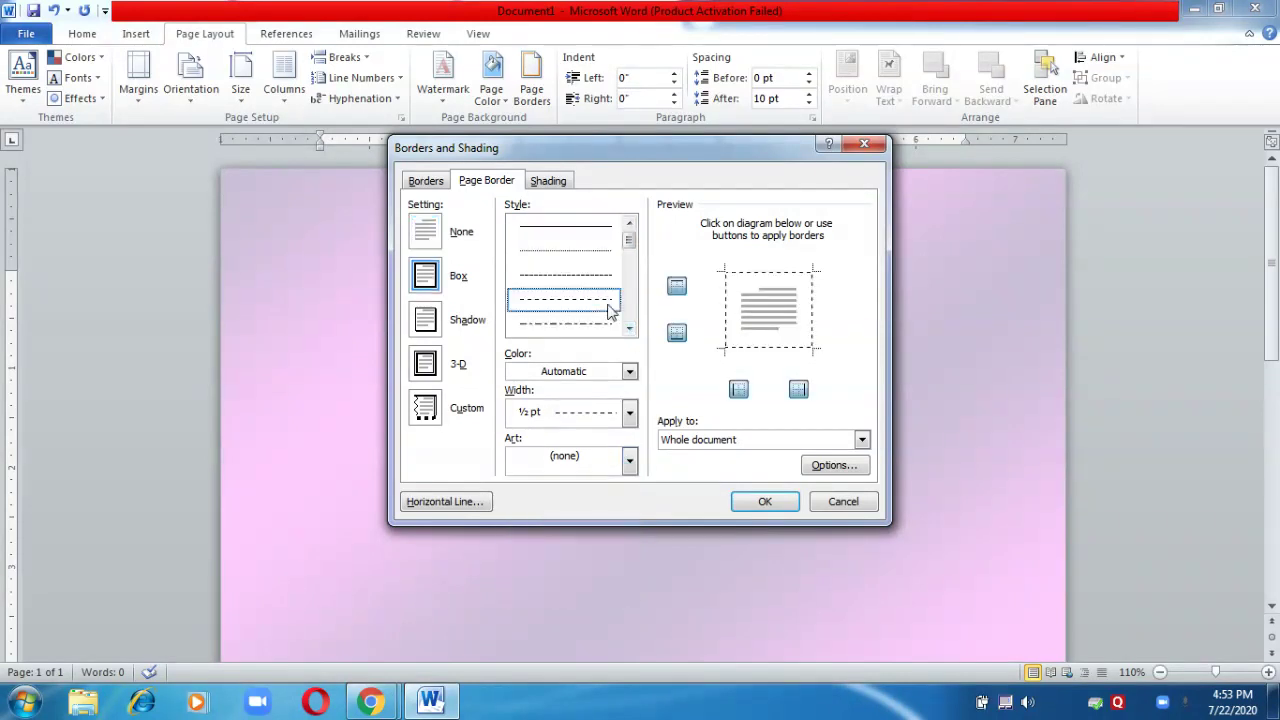
# Apply a 3 pt double-line box border to the pages of the whole document.
pyautogui.click(630, 330)
pyautogui.click(631, 331)
pyautogui.click(631, 332)
pyautogui.click(631, 332)
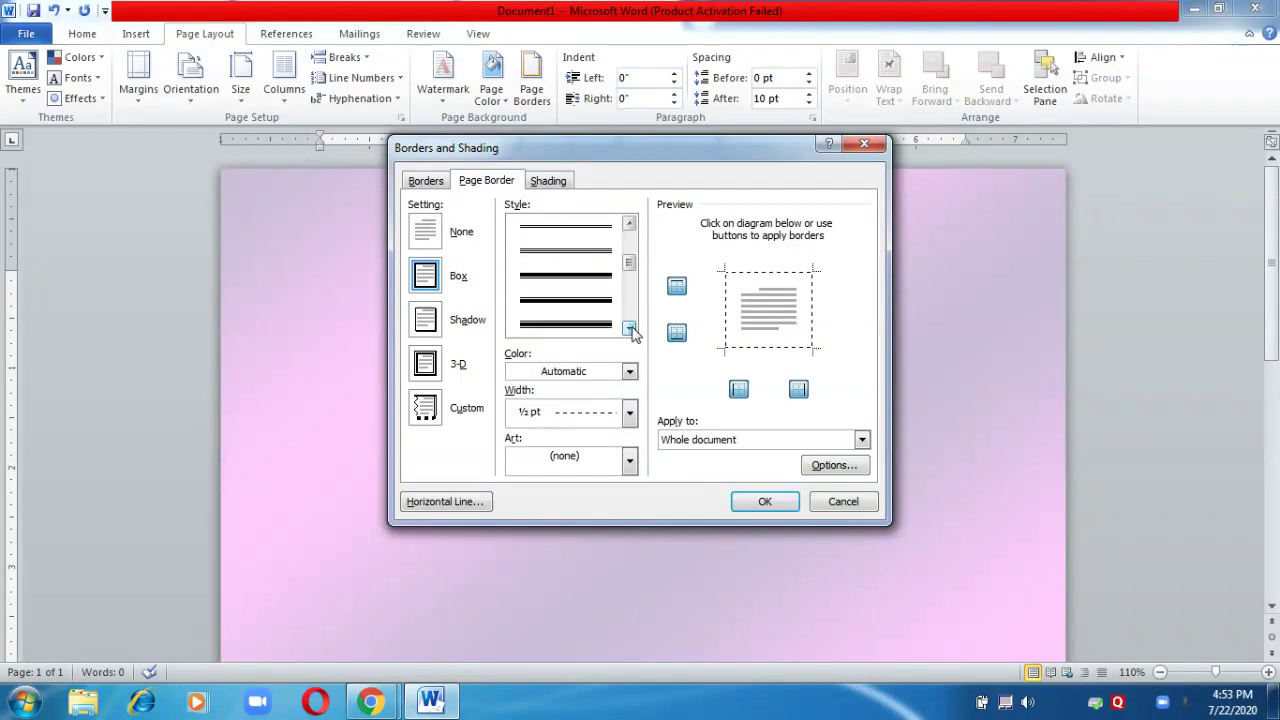
pyautogui.click(631, 332)
pyautogui.click(631, 332)
pyautogui.click(631, 332)
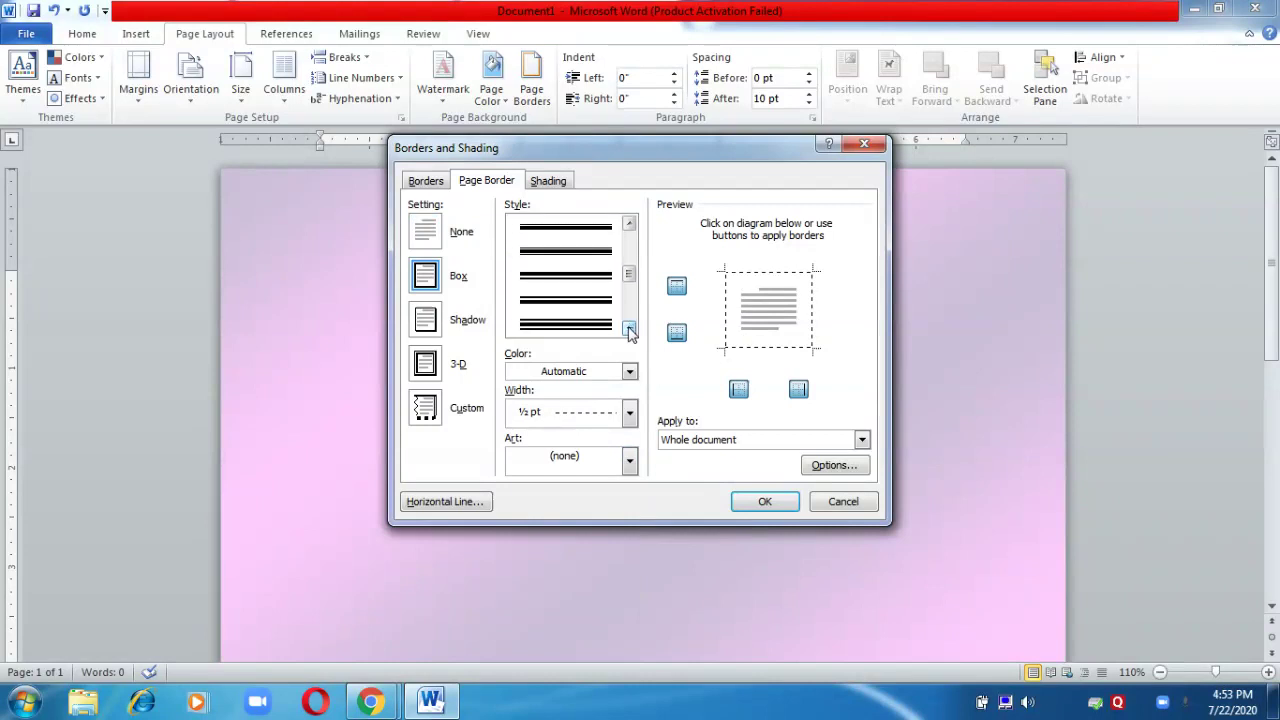
pyautogui.click(630, 333)
pyautogui.click(589, 306)
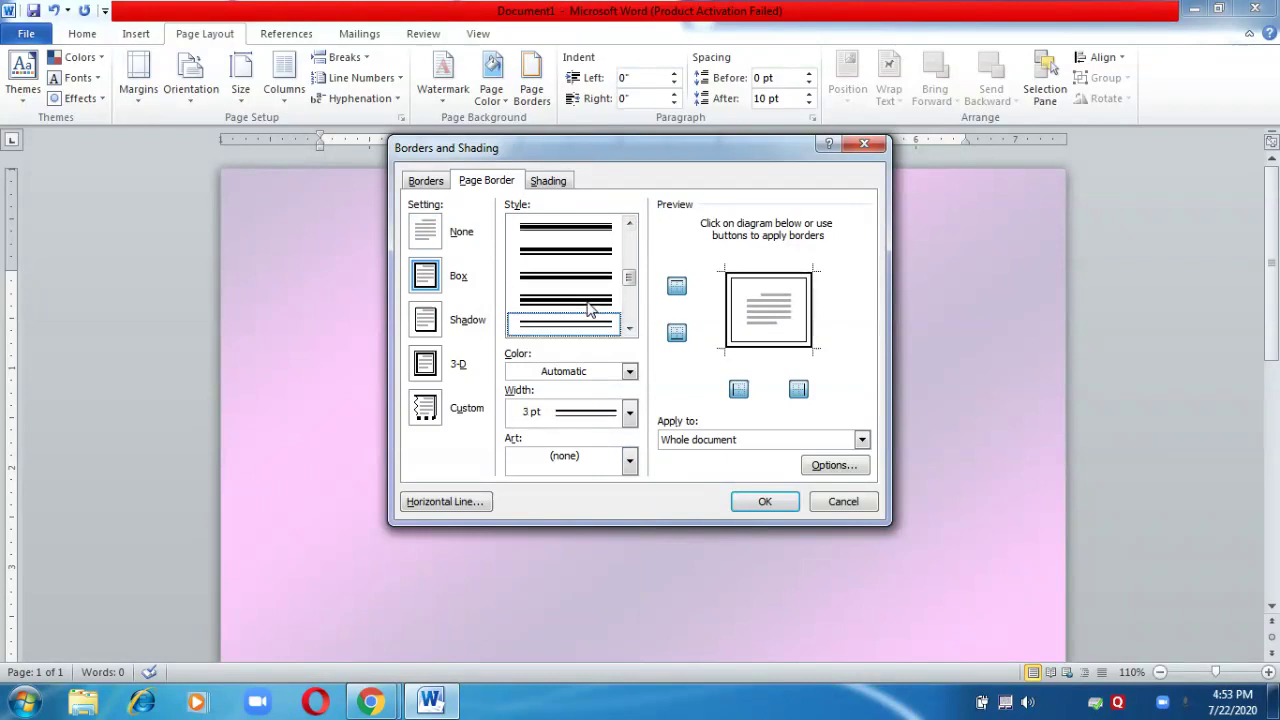
pyautogui.click(775, 503)
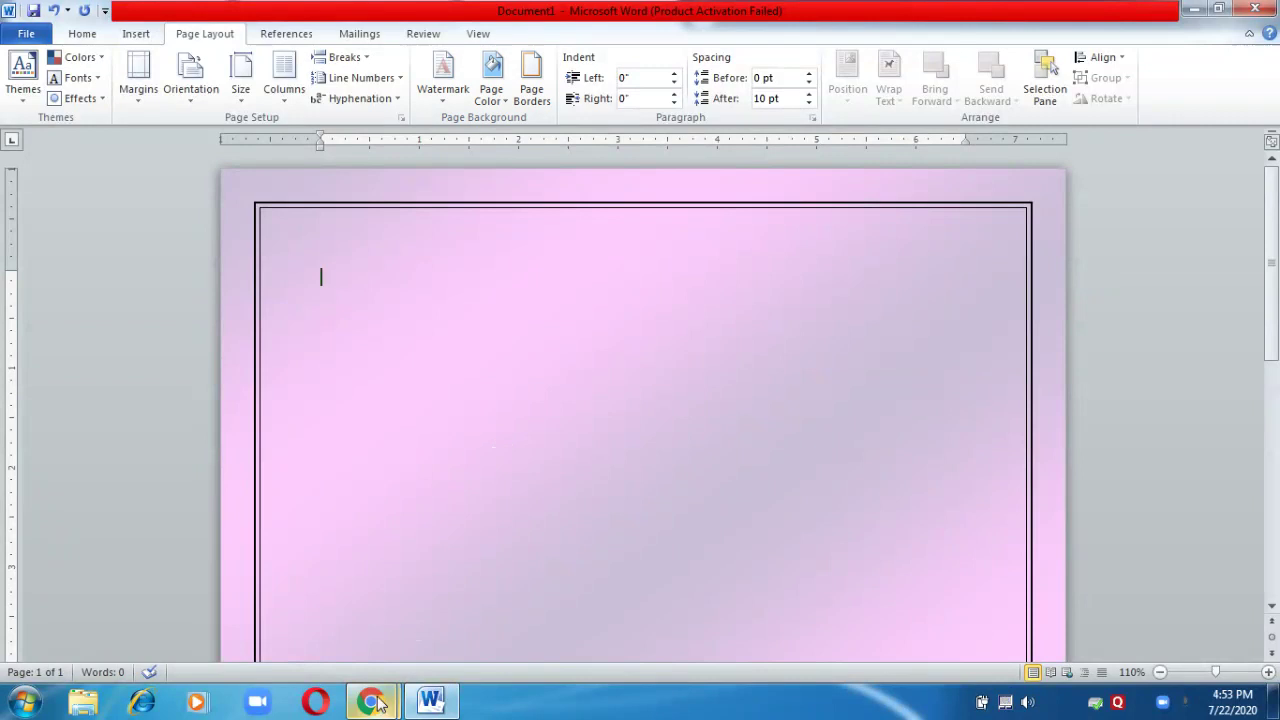
# Switch to Chrome and search Google Images for "blue background" in the existing image search tab.
pyautogui.moveTo(378, 705)
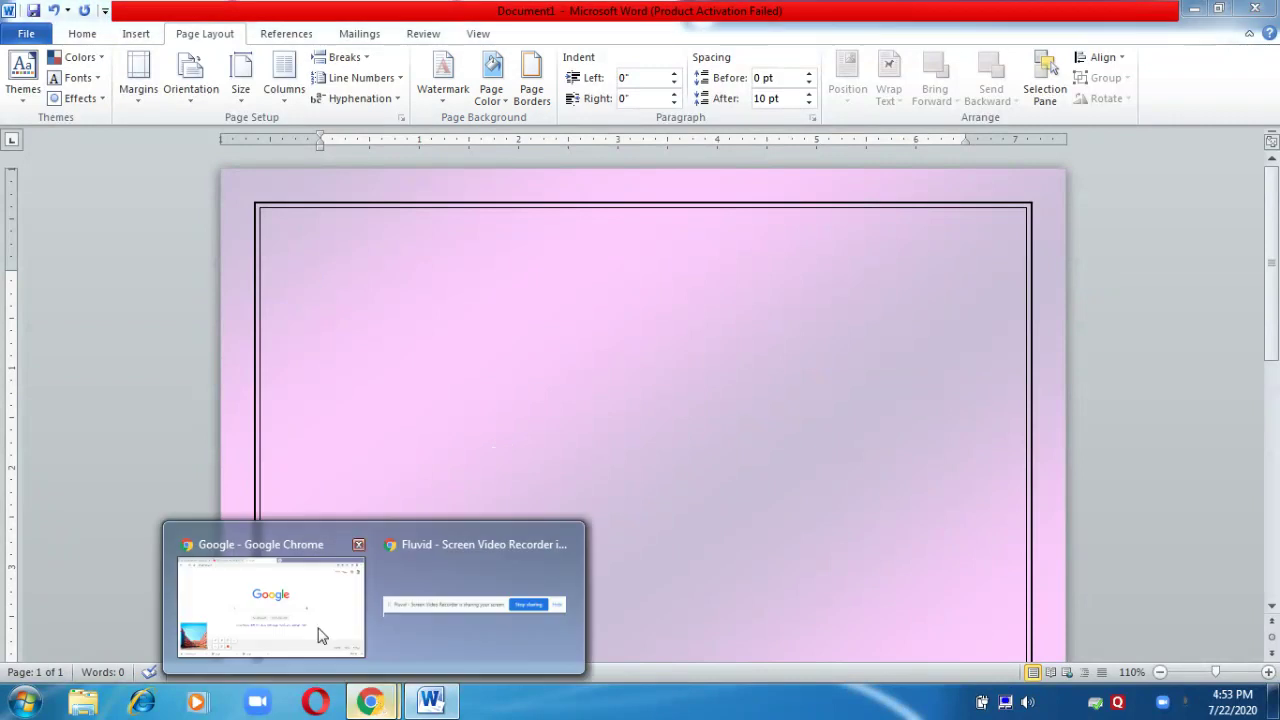
pyautogui.click(305, 594)
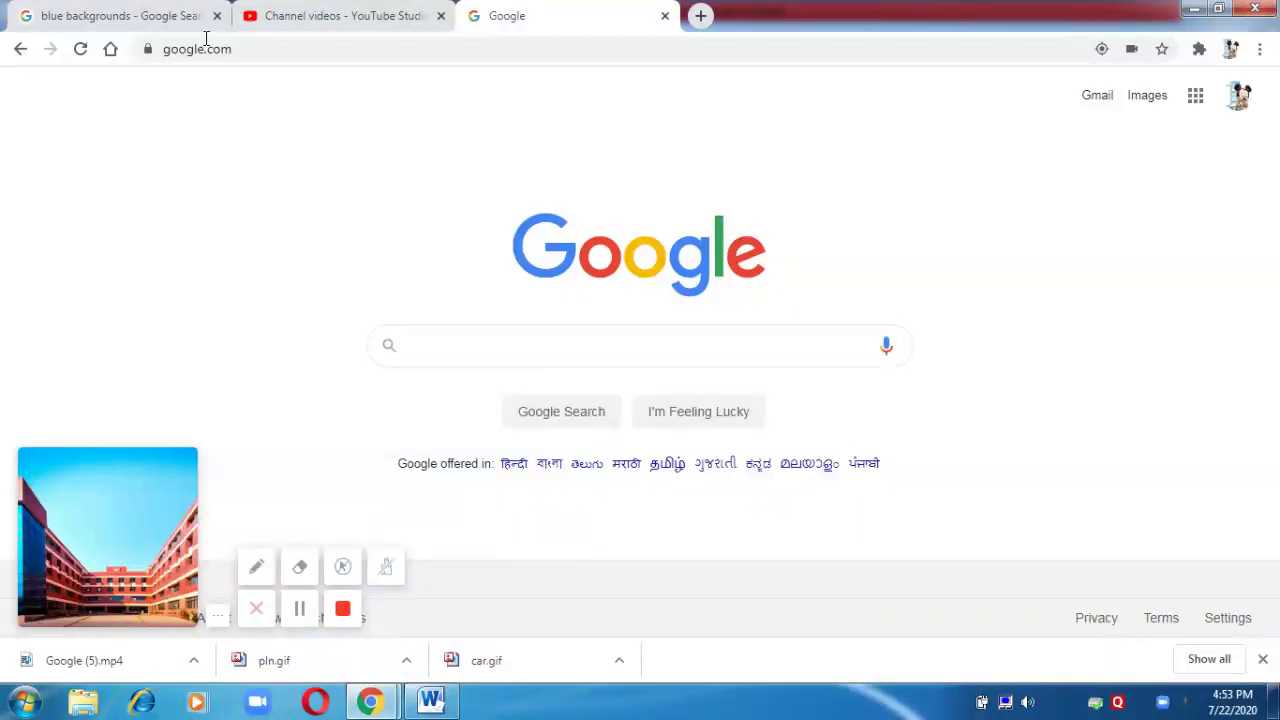
pyautogui.click(163, 12)
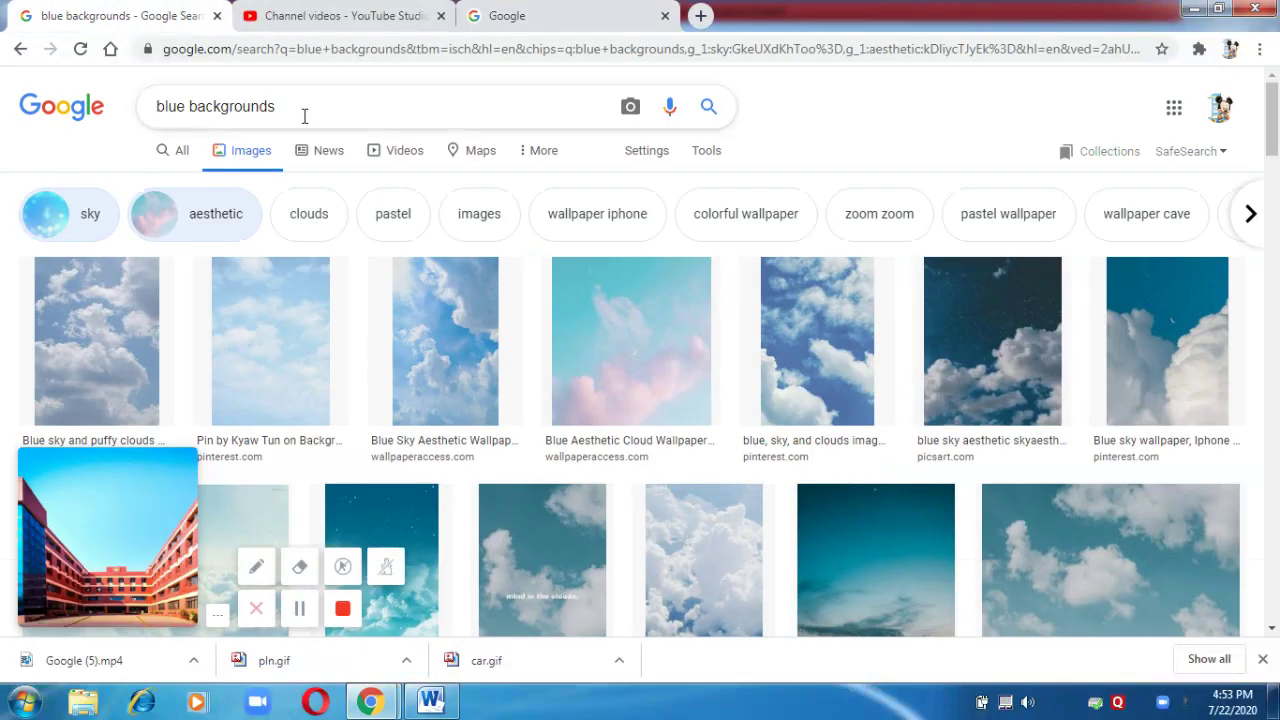
pyautogui.moveTo(303, 117); pyautogui.dragTo(155, 112)
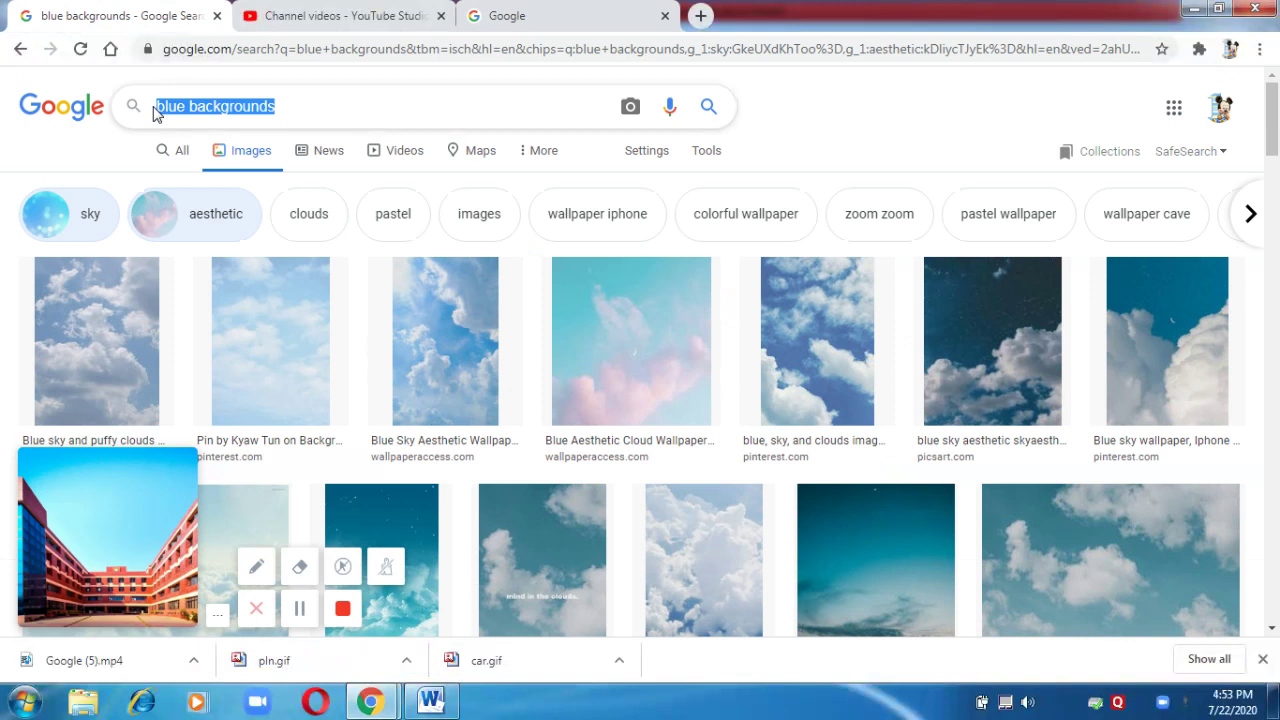
pyautogui.write('blue')
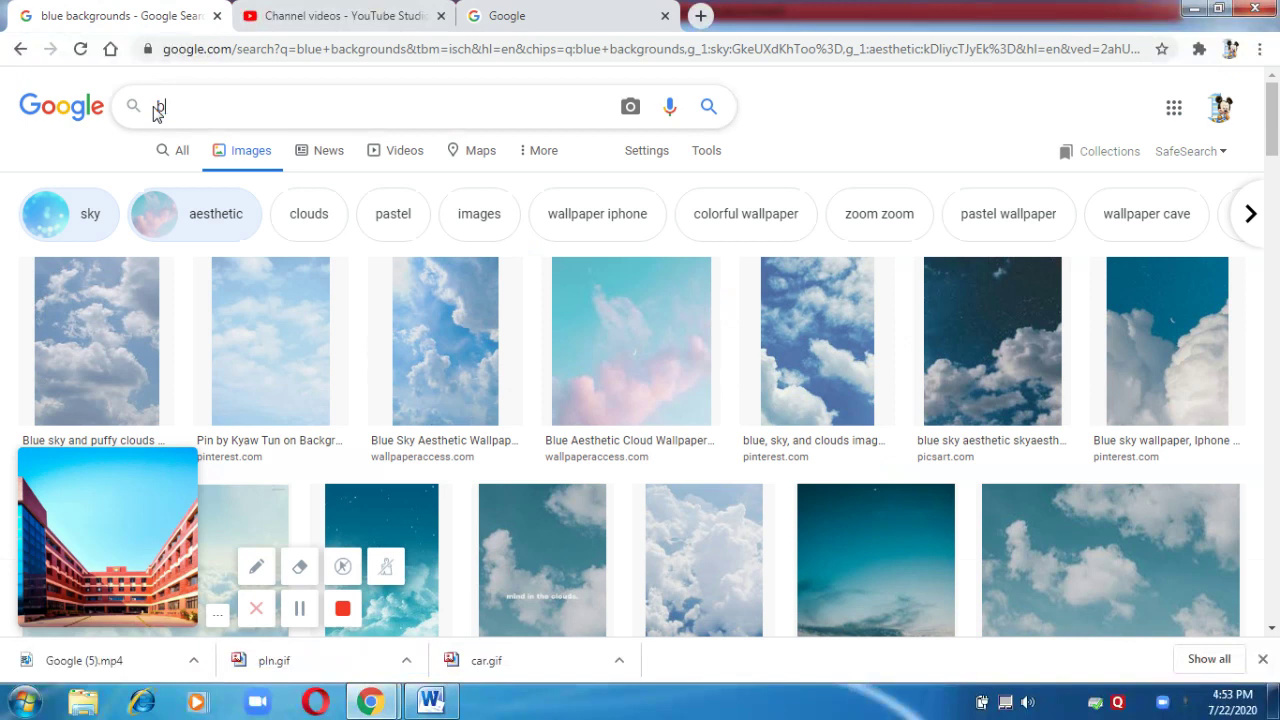
pyautogui.write(' b')
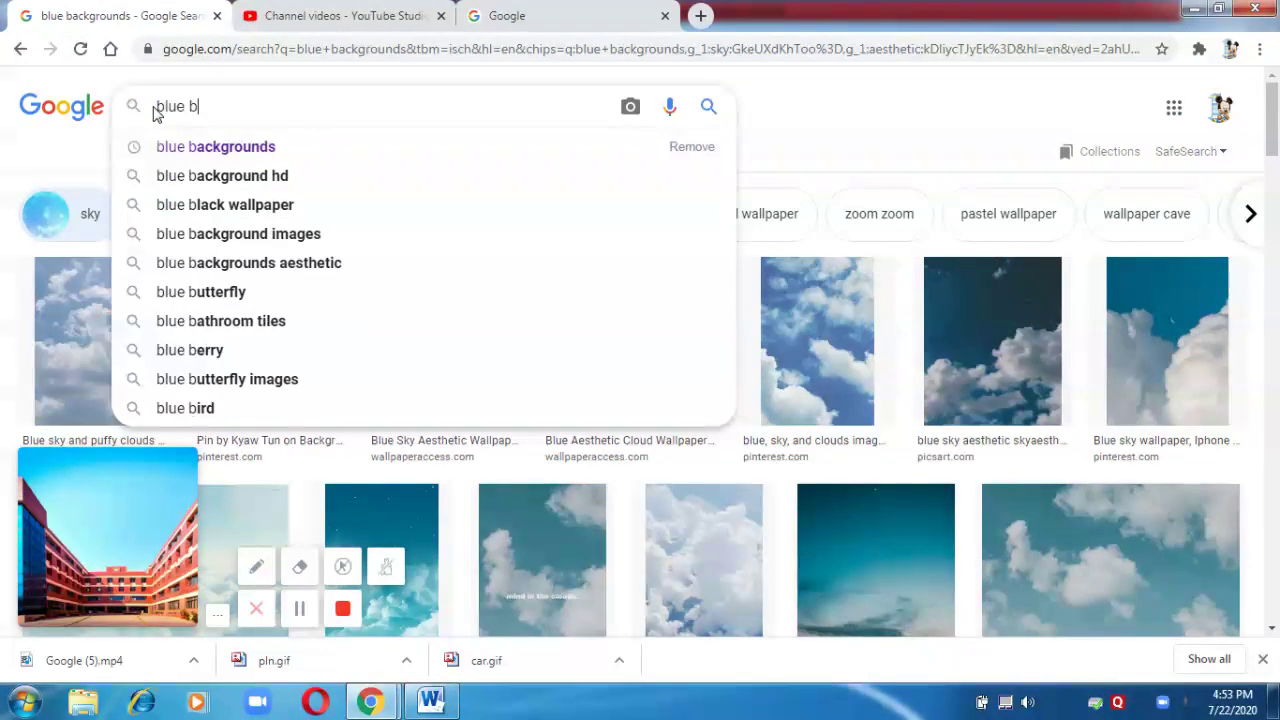
pyautogui.write('ackgr')
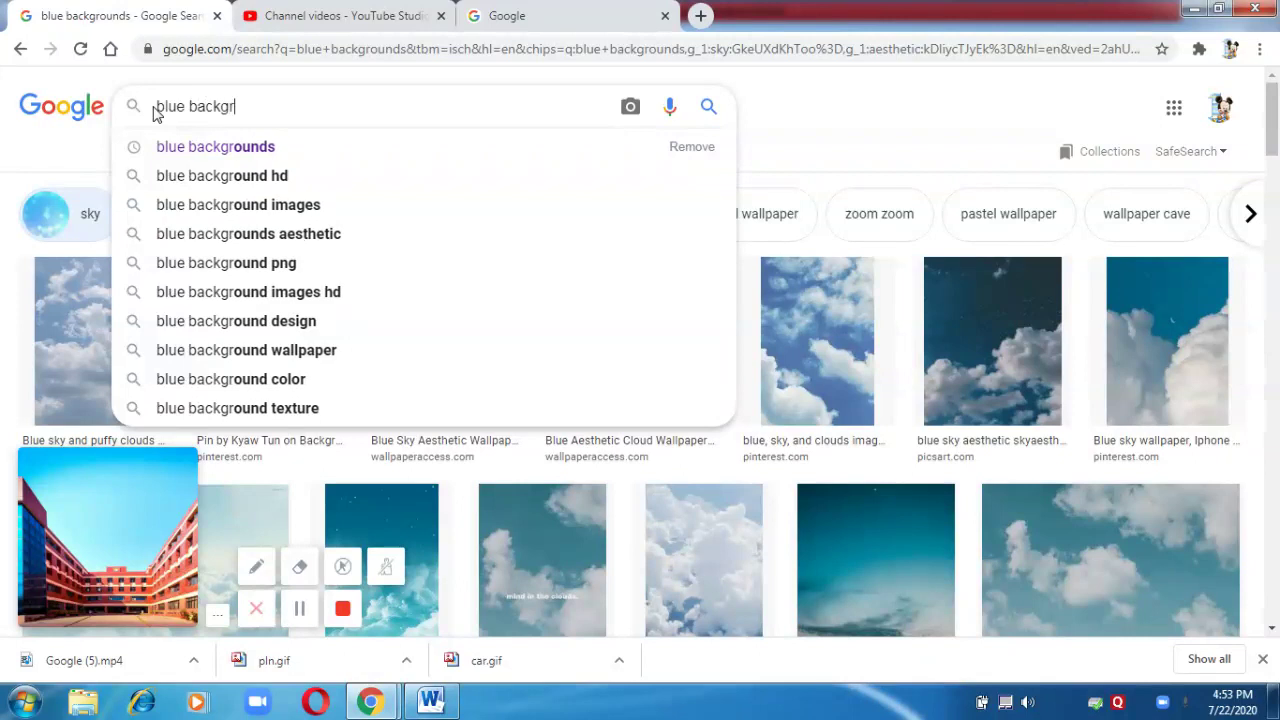
pyautogui.write('ound')
pyautogui.press('Return')
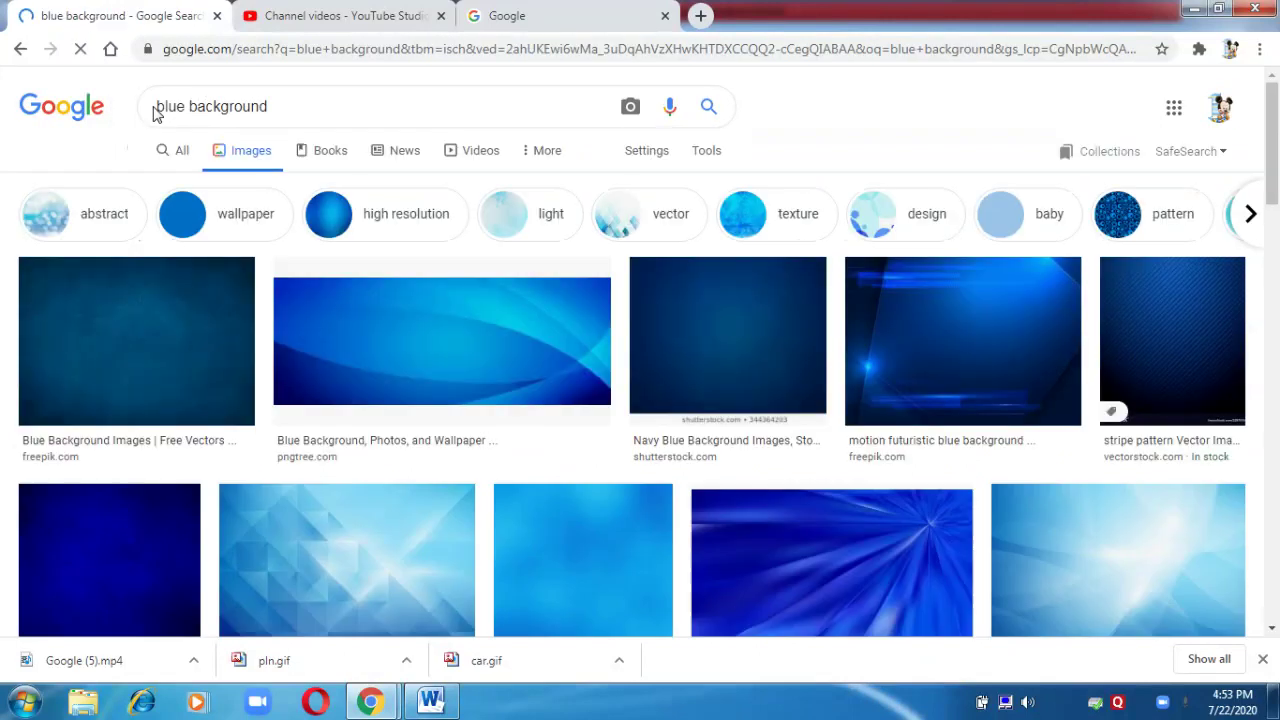
# Replace the image search query with the suggested "summer backgrounds" search.
pyautogui.tripleClick(149, 106)
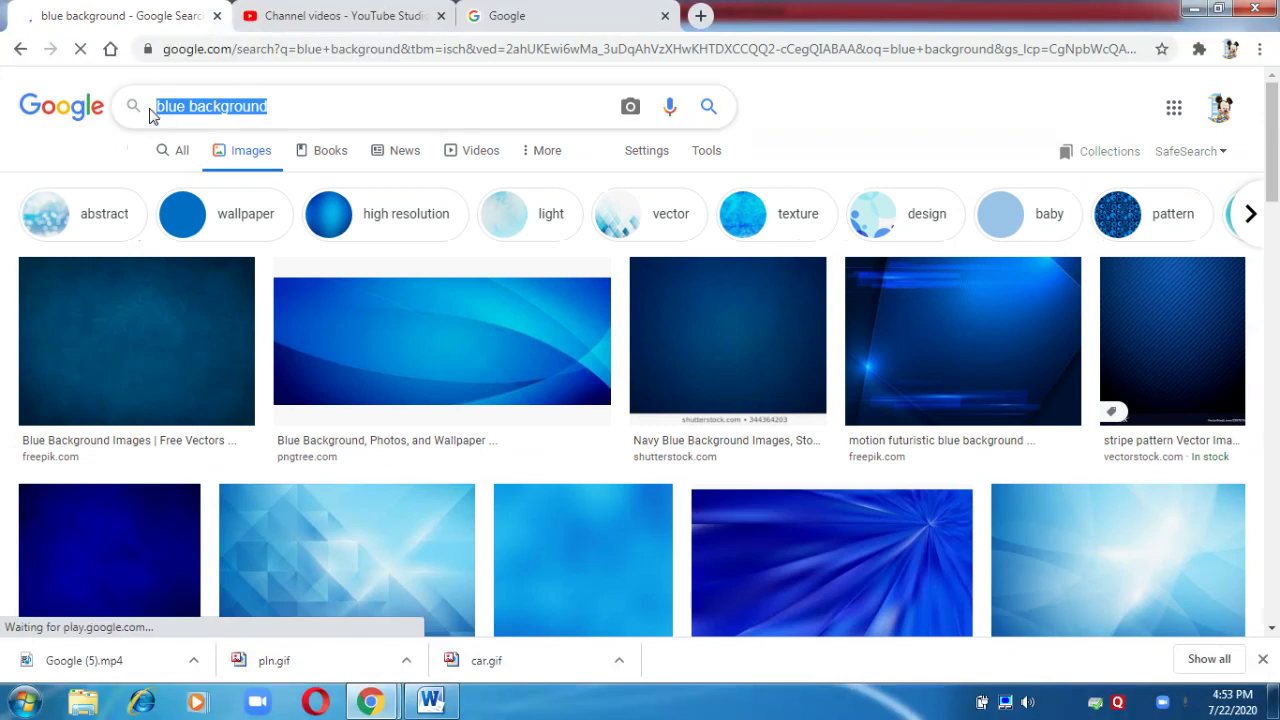
pyautogui.press('BackSpace')
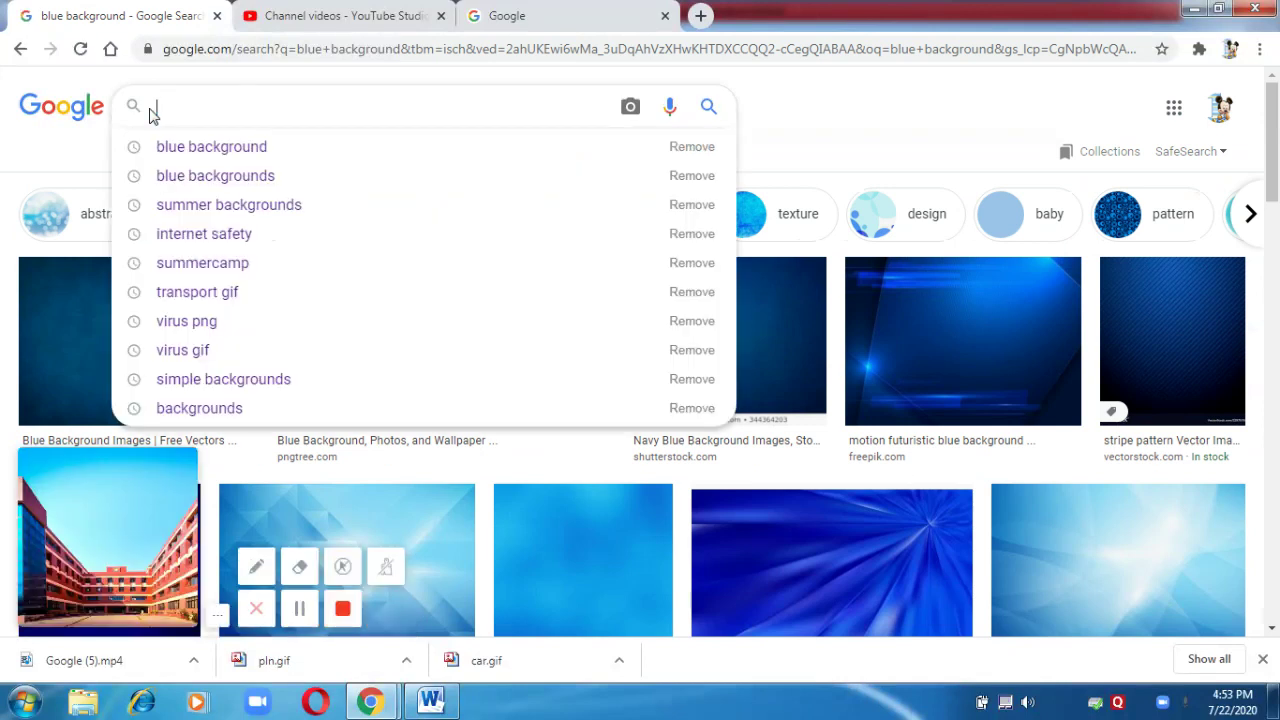
pyautogui.write('summer')
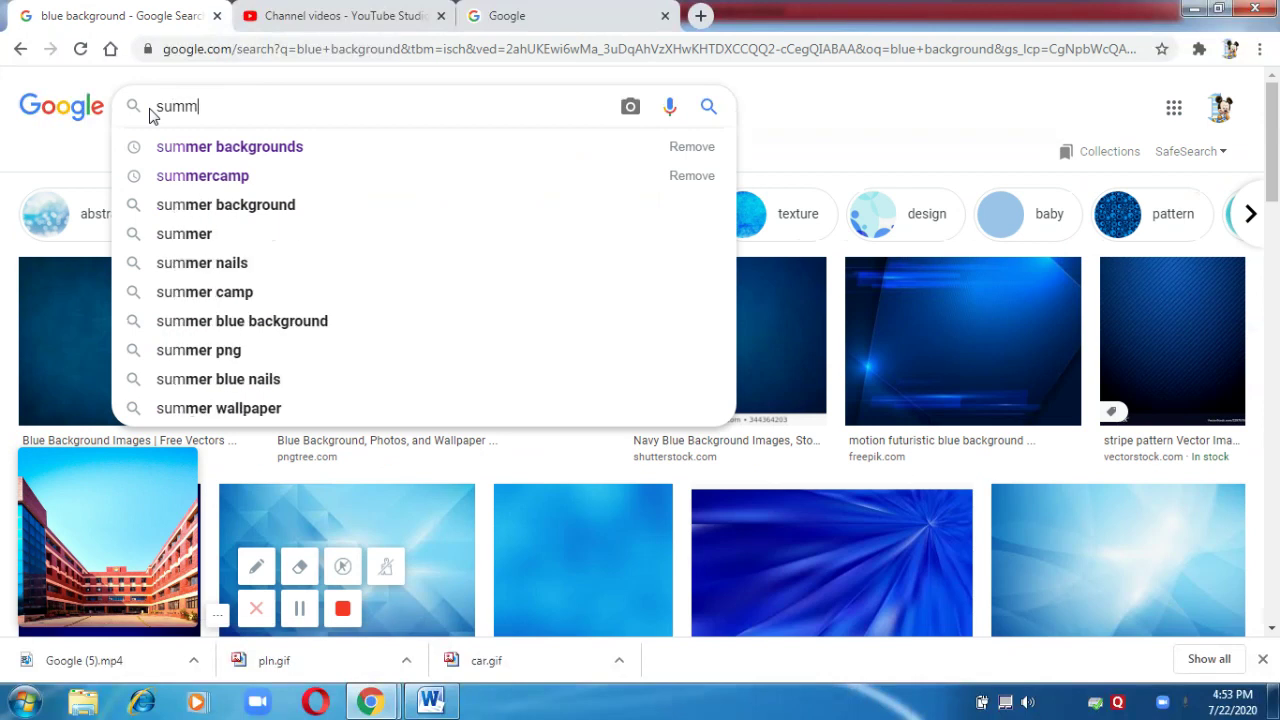
pyautogui.click(237, 147)
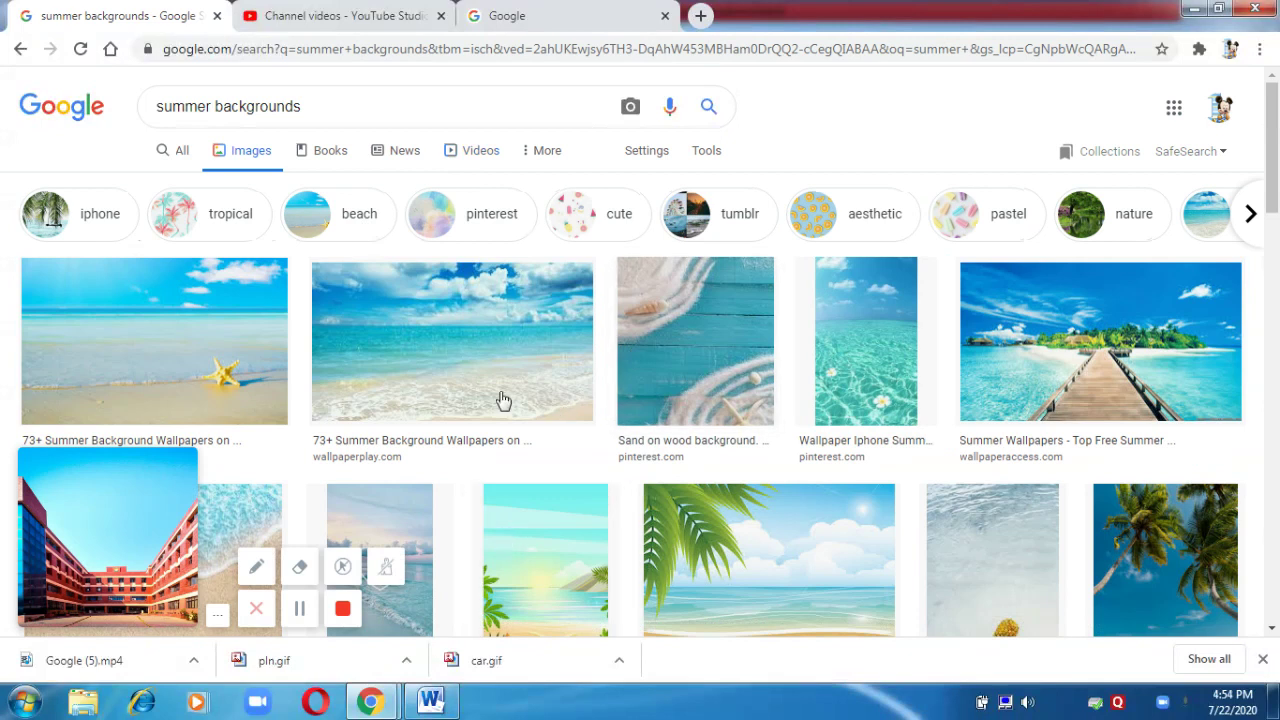
# Filter the summer backgrounds image results to the Large size.
pyautogui.click(706, 154)
pyautogui.click(547, 152)
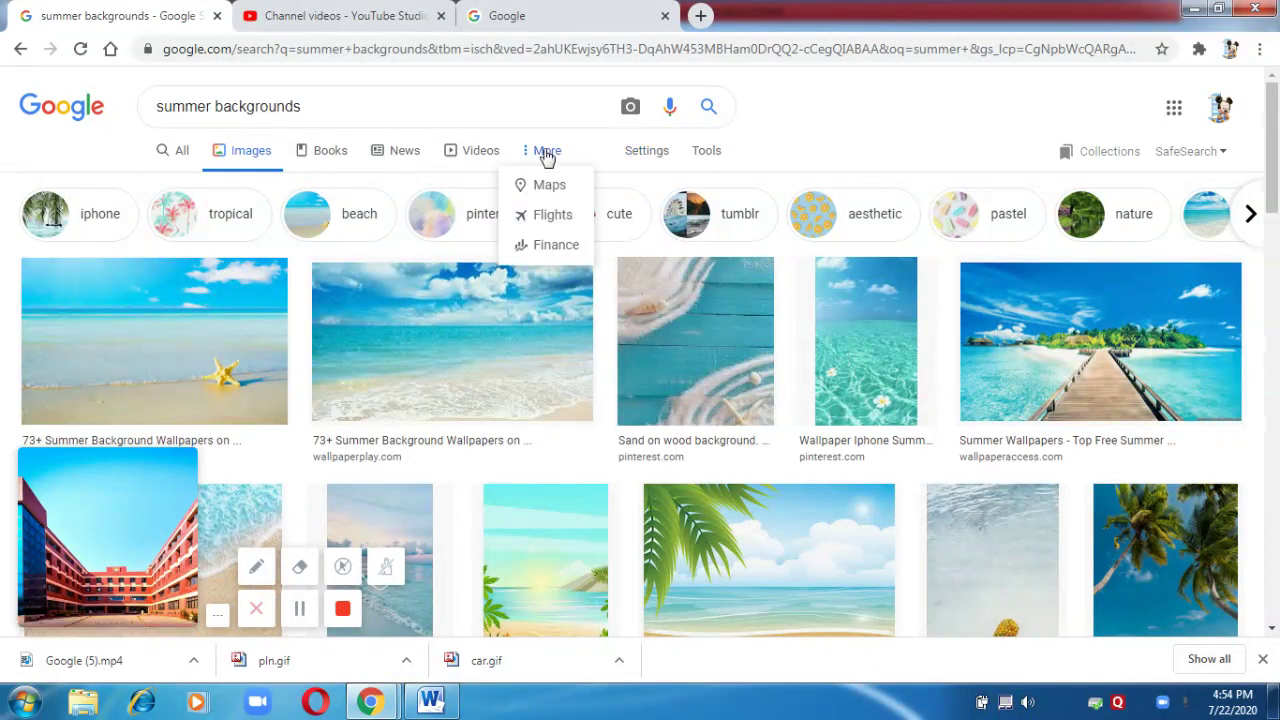
pyautogui.click(707, 158)
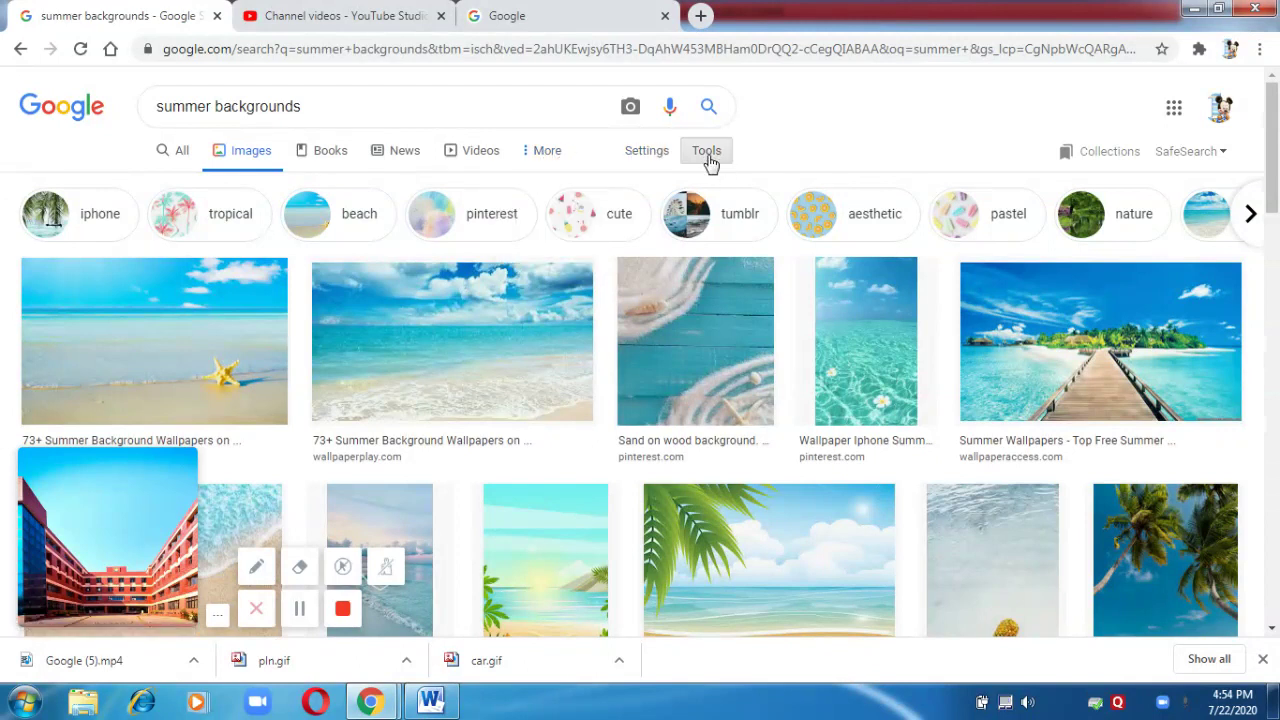
pyautogui.click(173, 190)
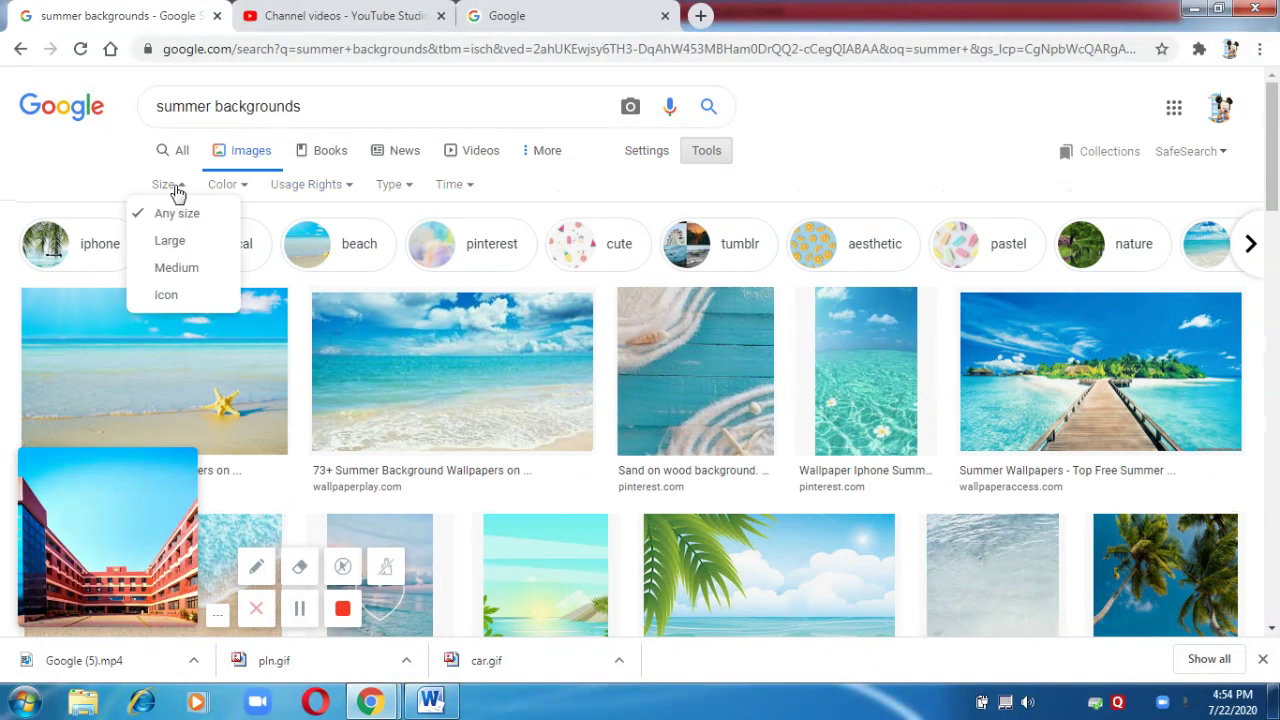
pyautogui.click(170, 242)
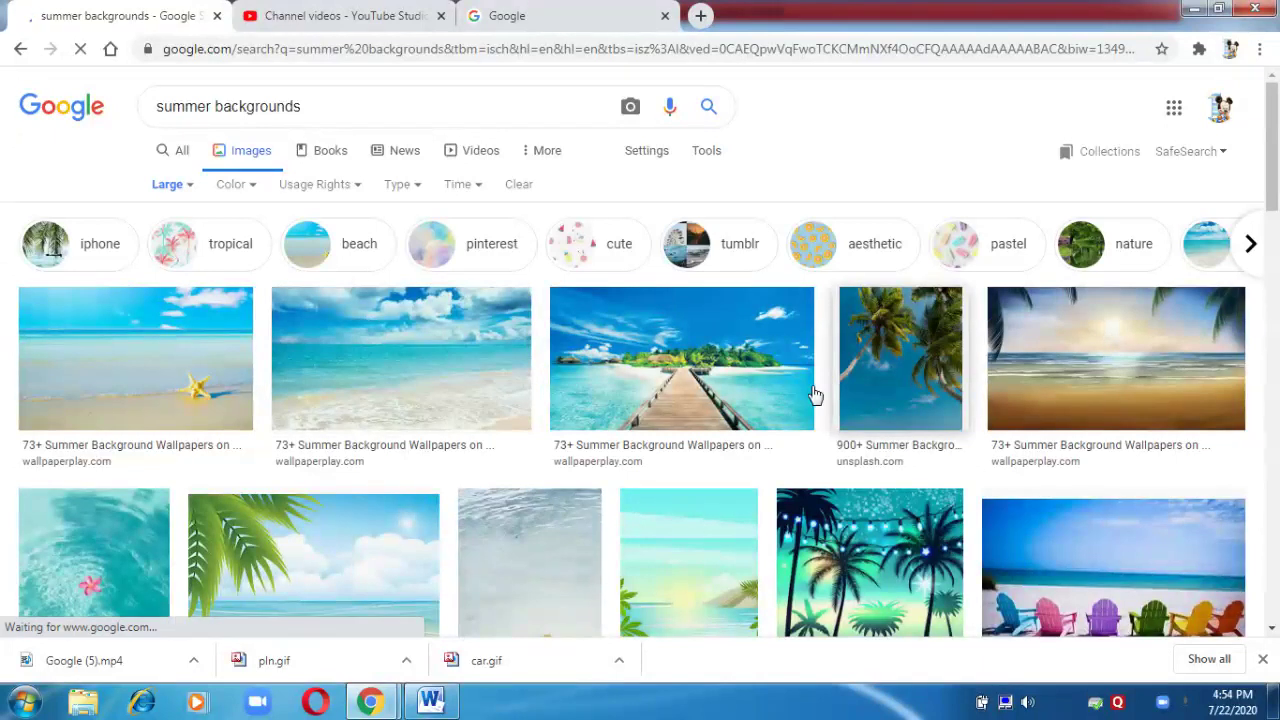
# Save the Wallpaperplay ocean beach image as JPEG 261550 in the pics folder under Documents, and close its preview.
pyautogui.click(394, 385)
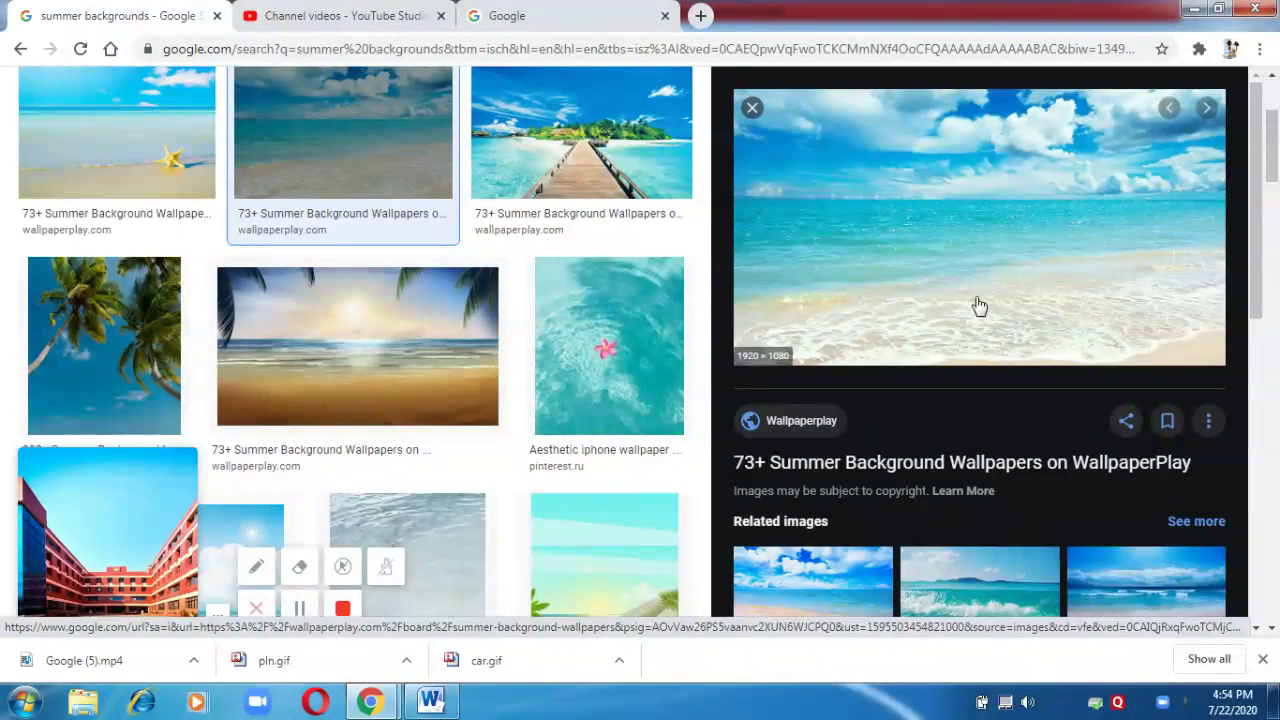
pyautogui.rightClick(994, 188)
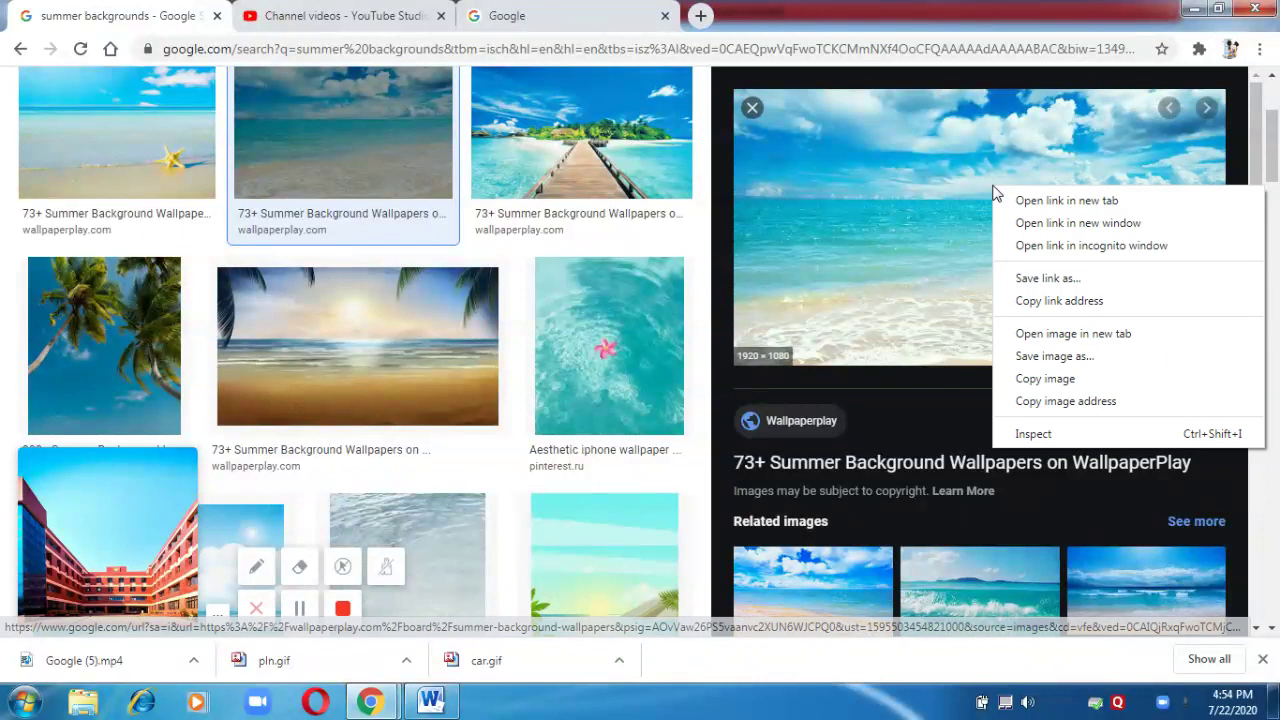
pyautogui.click(1048, 360)
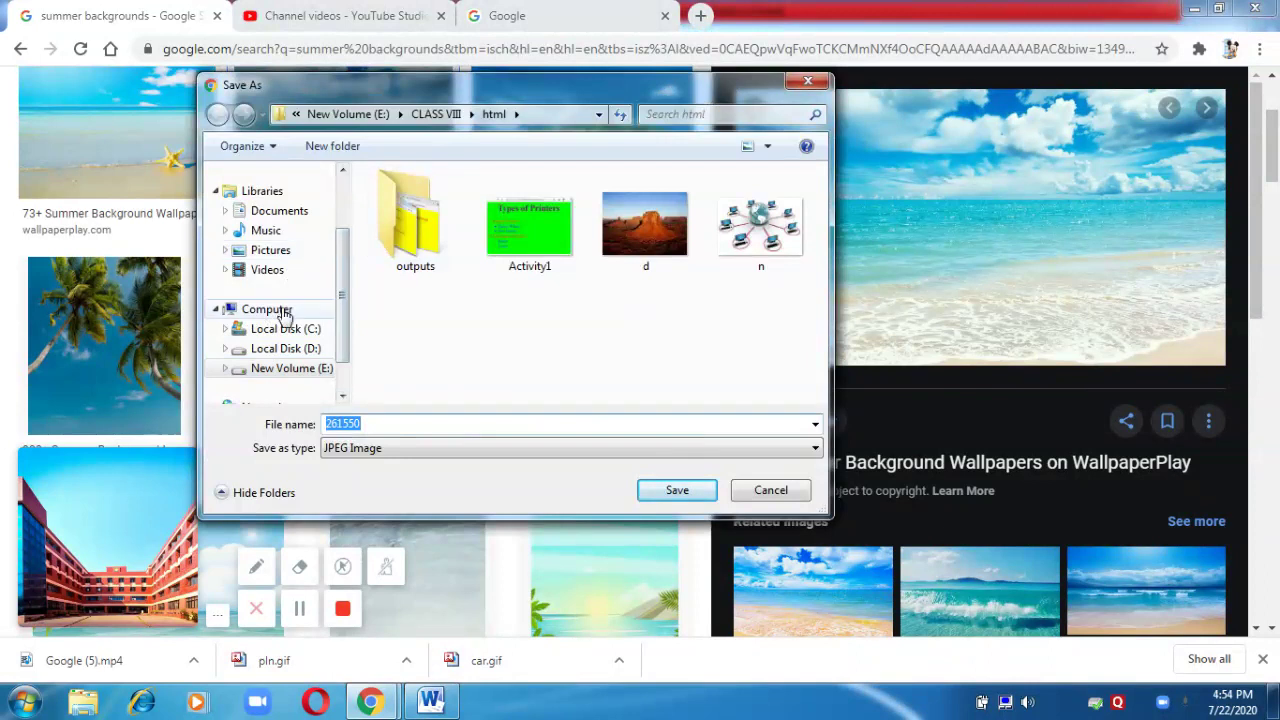
pyautogui.click(285, 214)
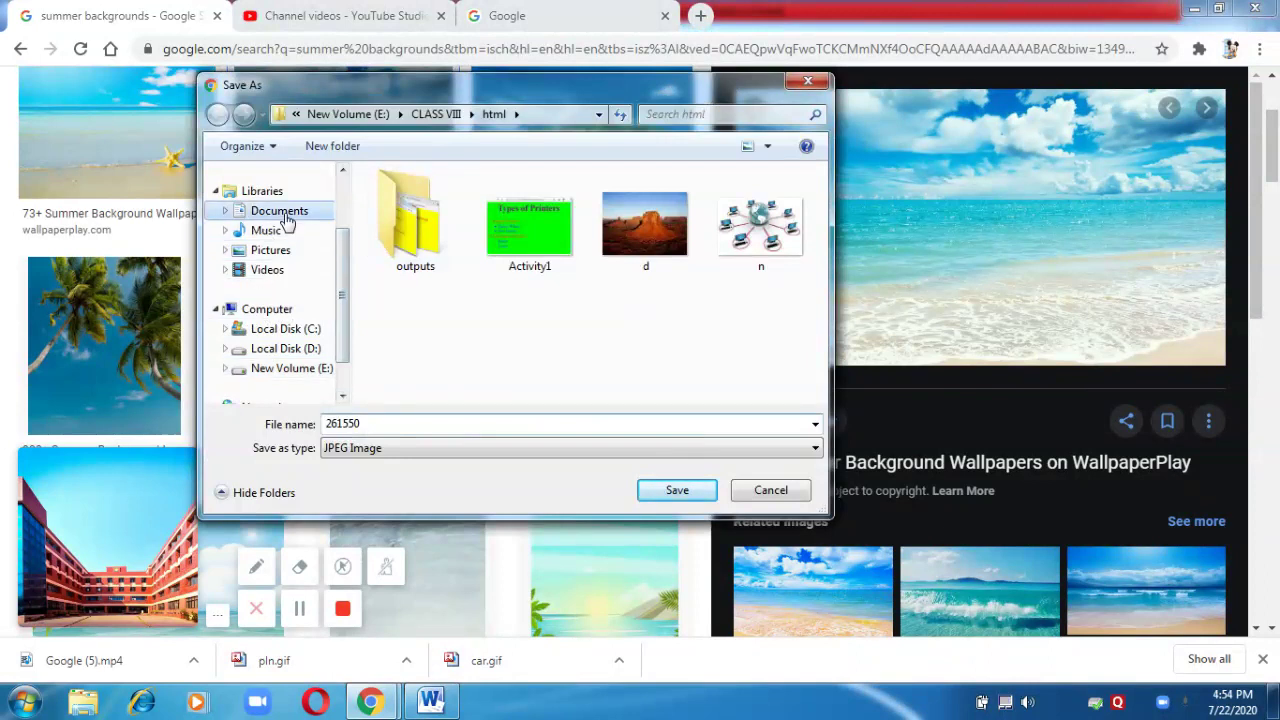
pyautogui.doubleClick(400, 333)
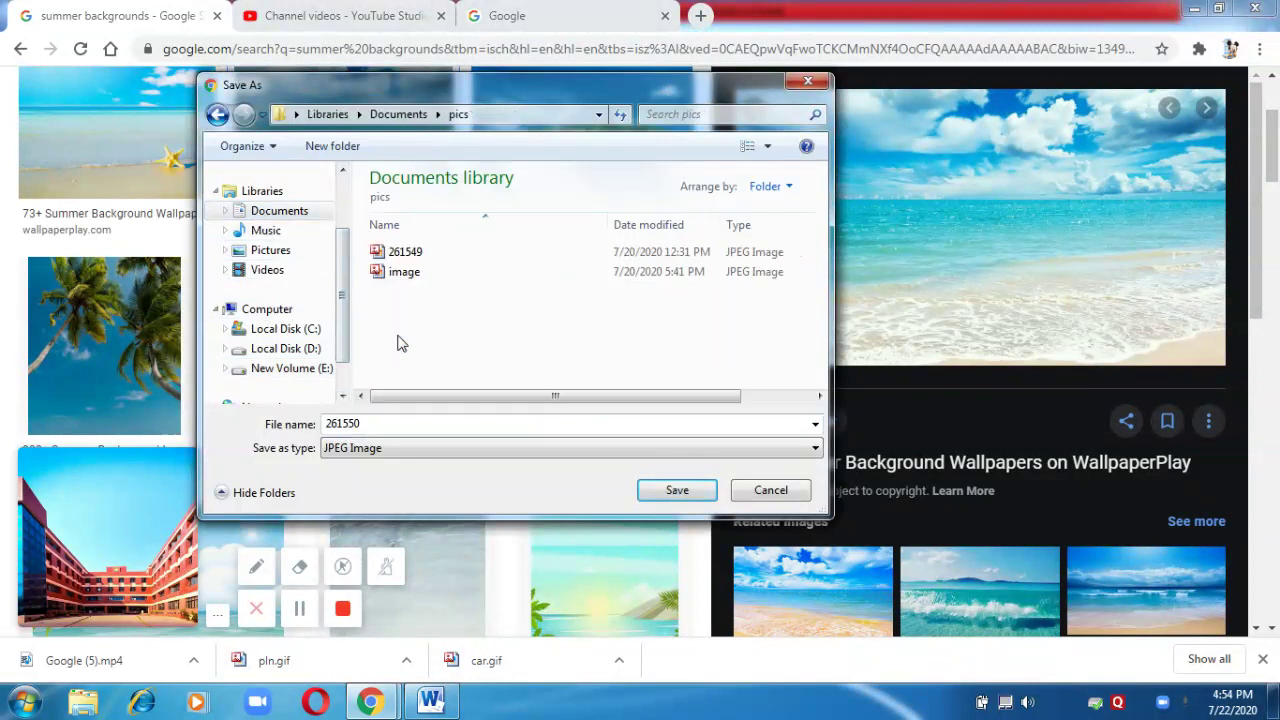
pyautogui.click(676, 489)
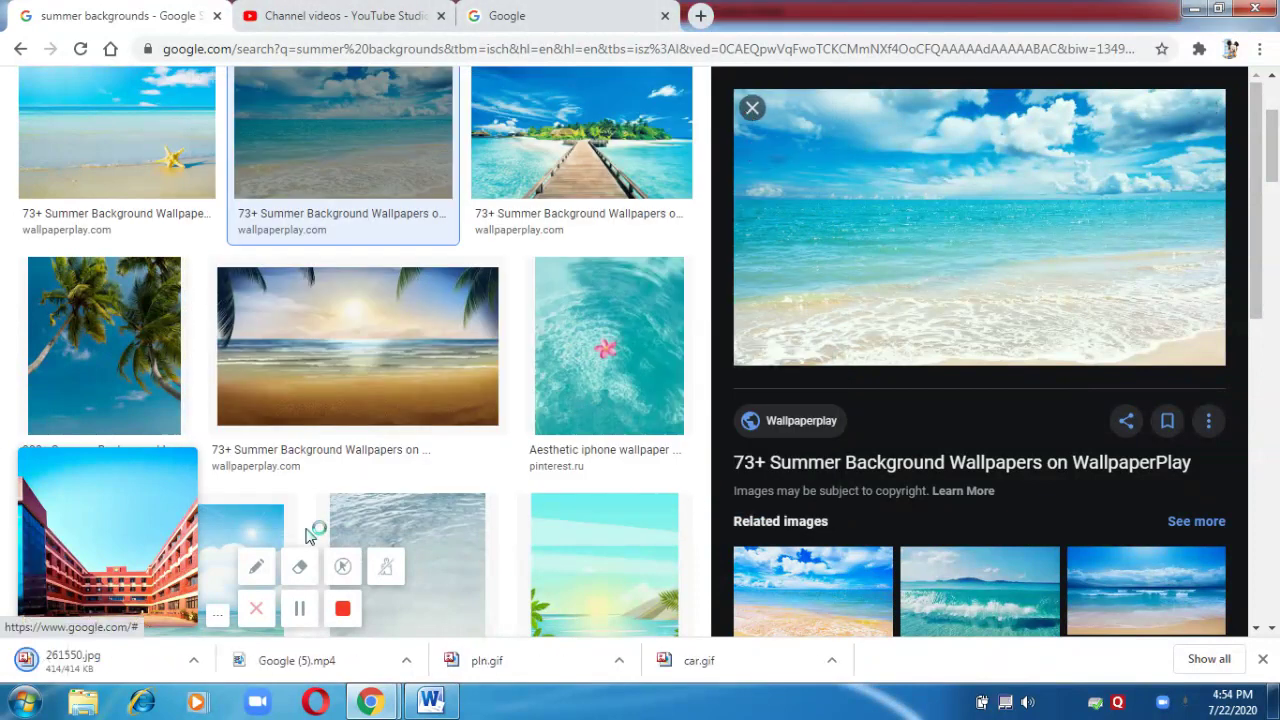
pyautogui.press('Escape')
# Open the pics folder of the Documents library in Windows Explorer.
pyautogui.click(25, 701)
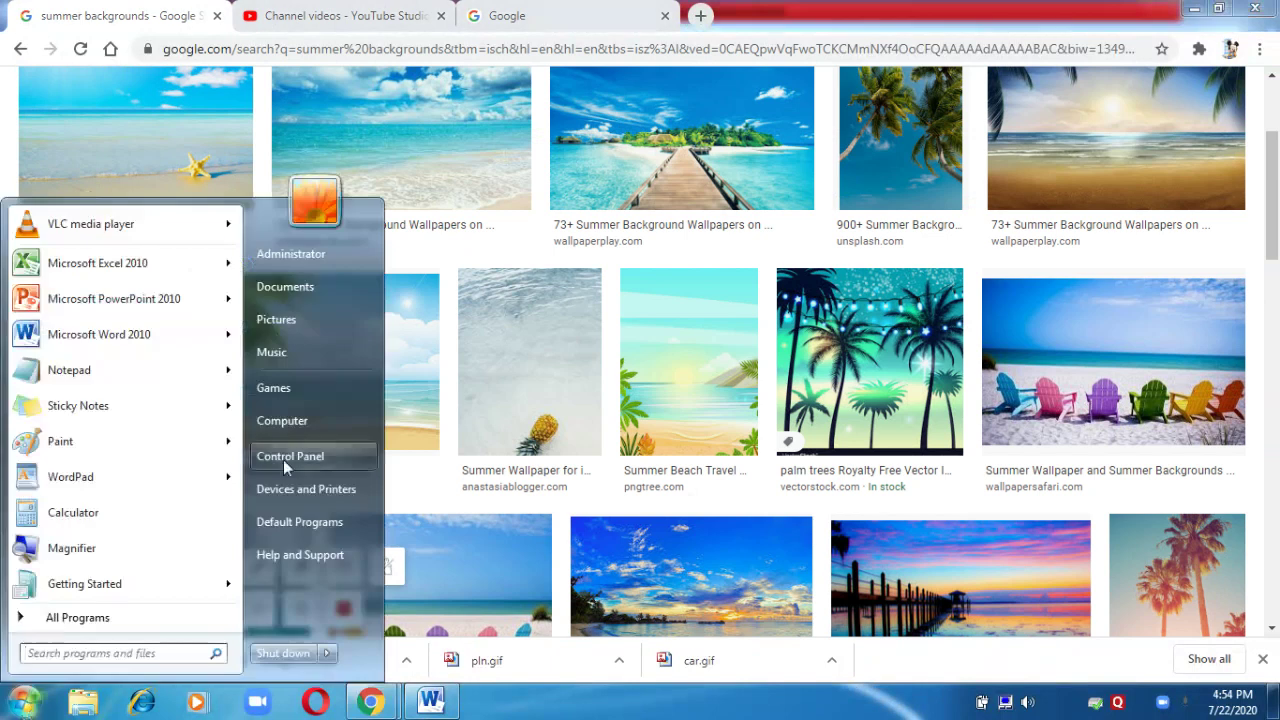
pyautogui.click(300, 420)
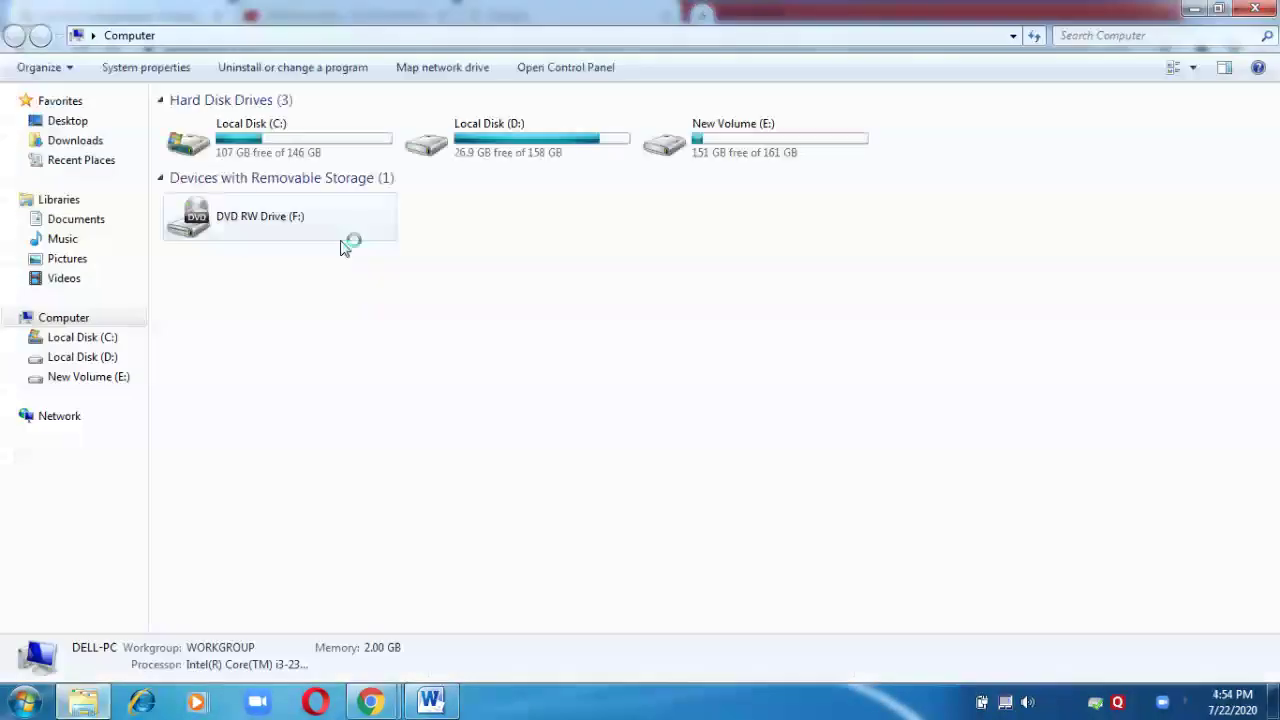
pyautogui.click(75, 219)
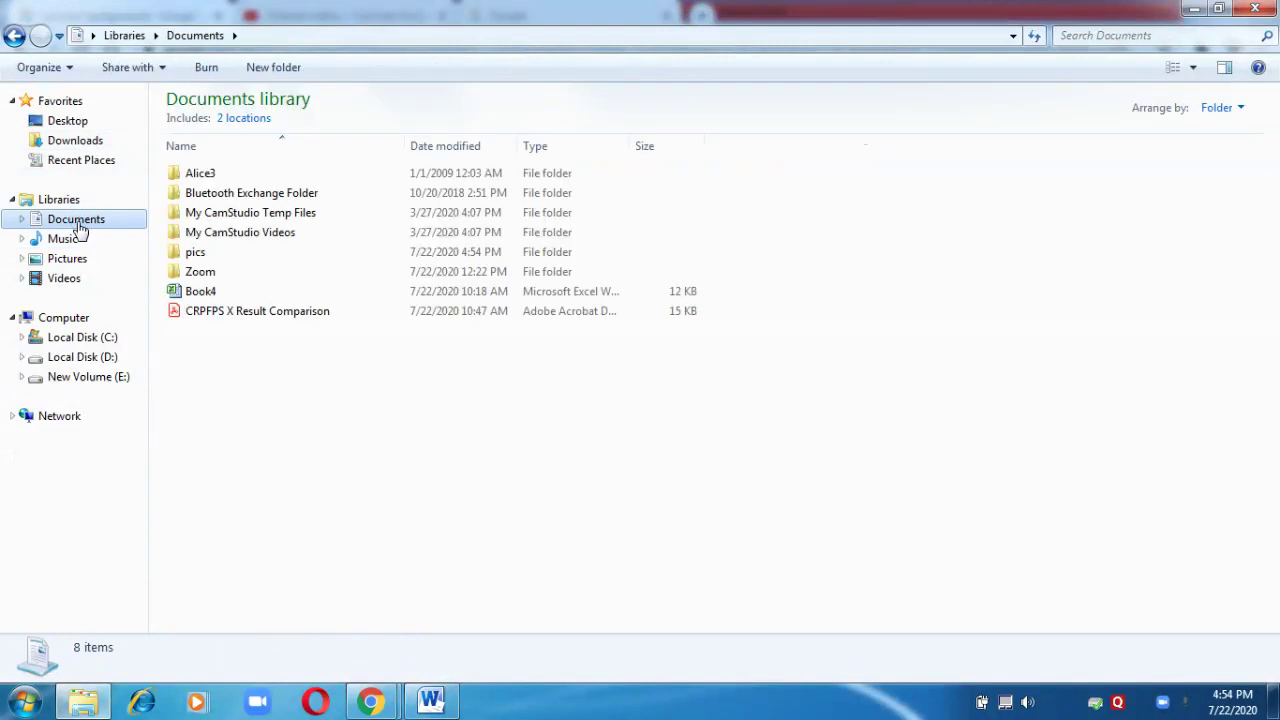
pyautogui.click(195, 255)
pyautogui.doubleClick(195, 255)
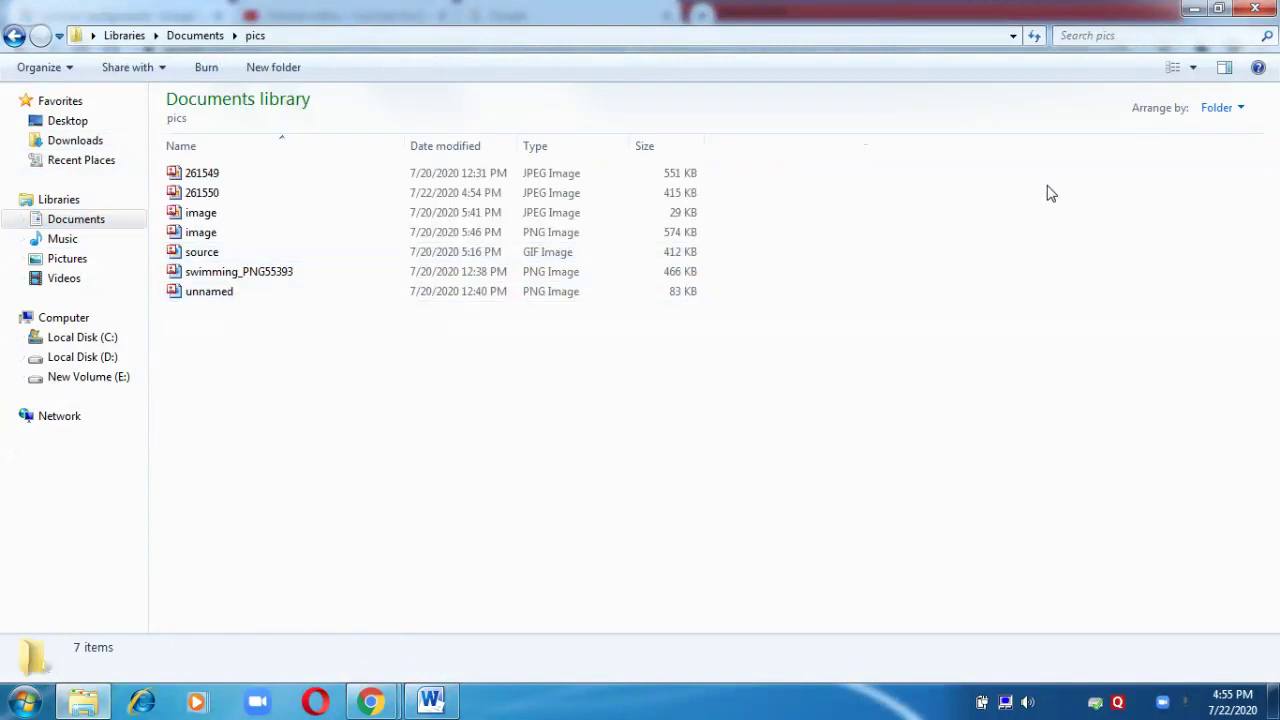
pyautogui.click(1216, 109)
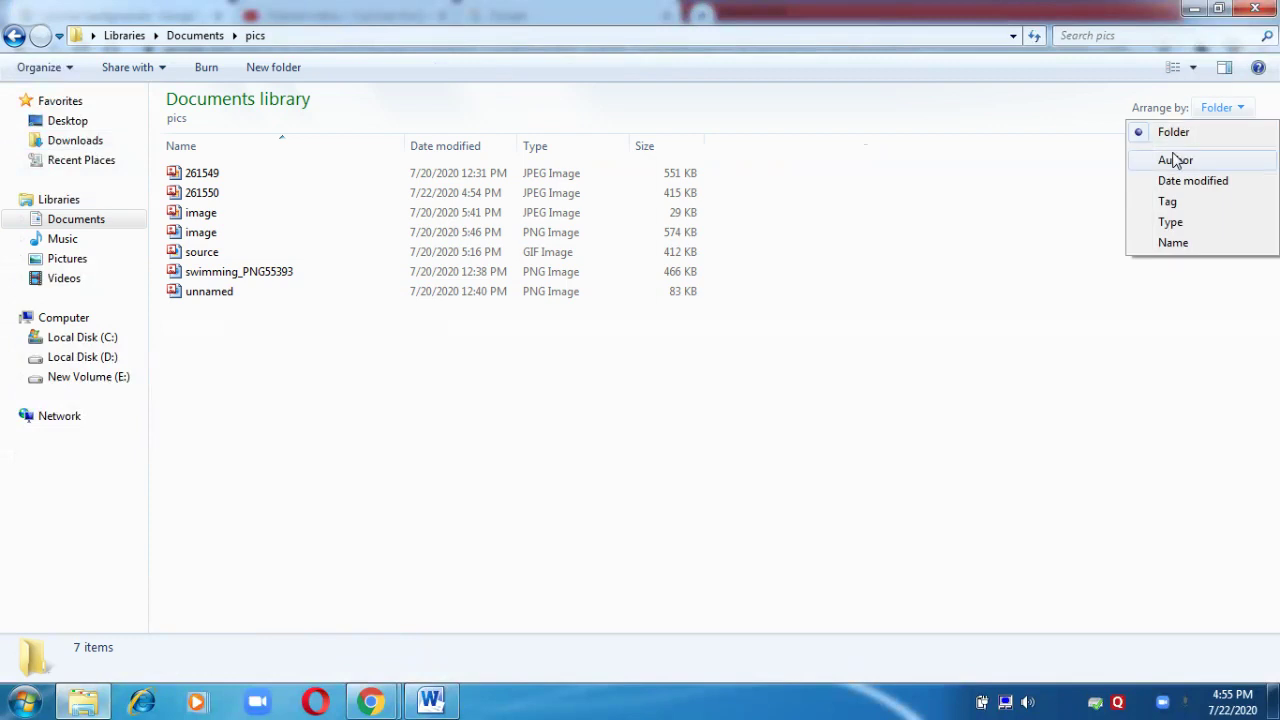
pyautogui.click(1005, 202)
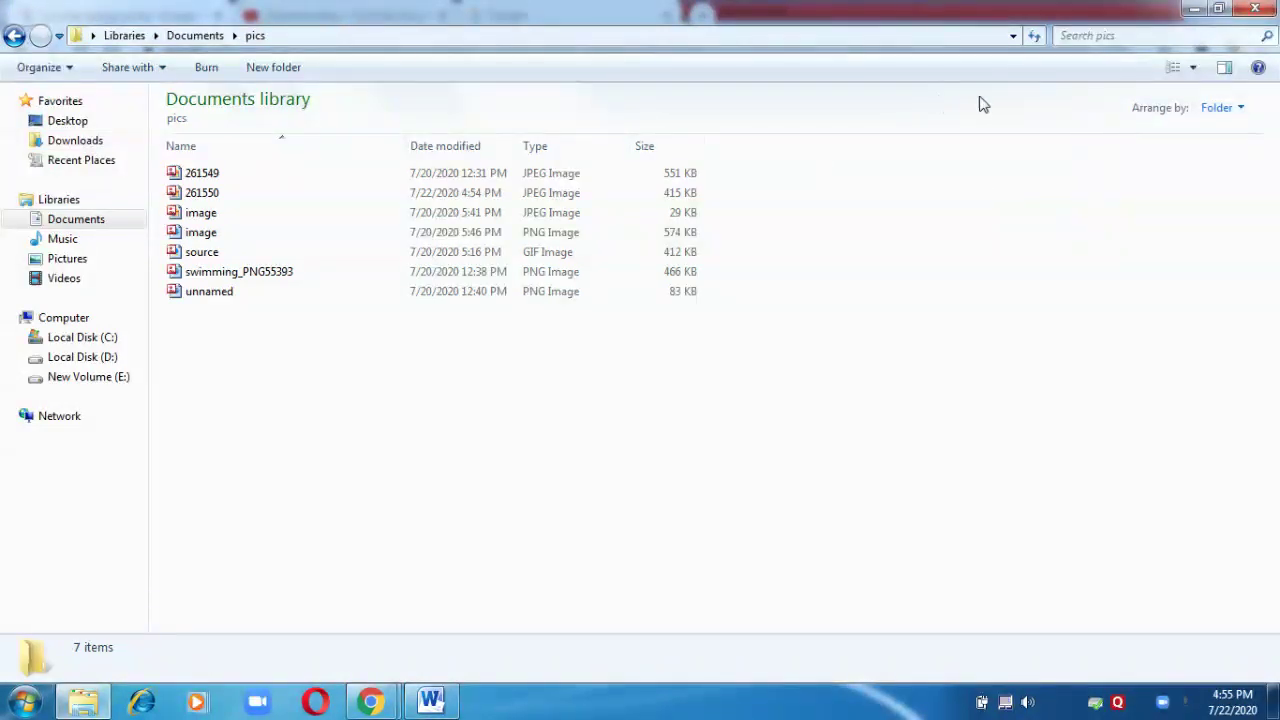
pyautogui.click(1224, 69)
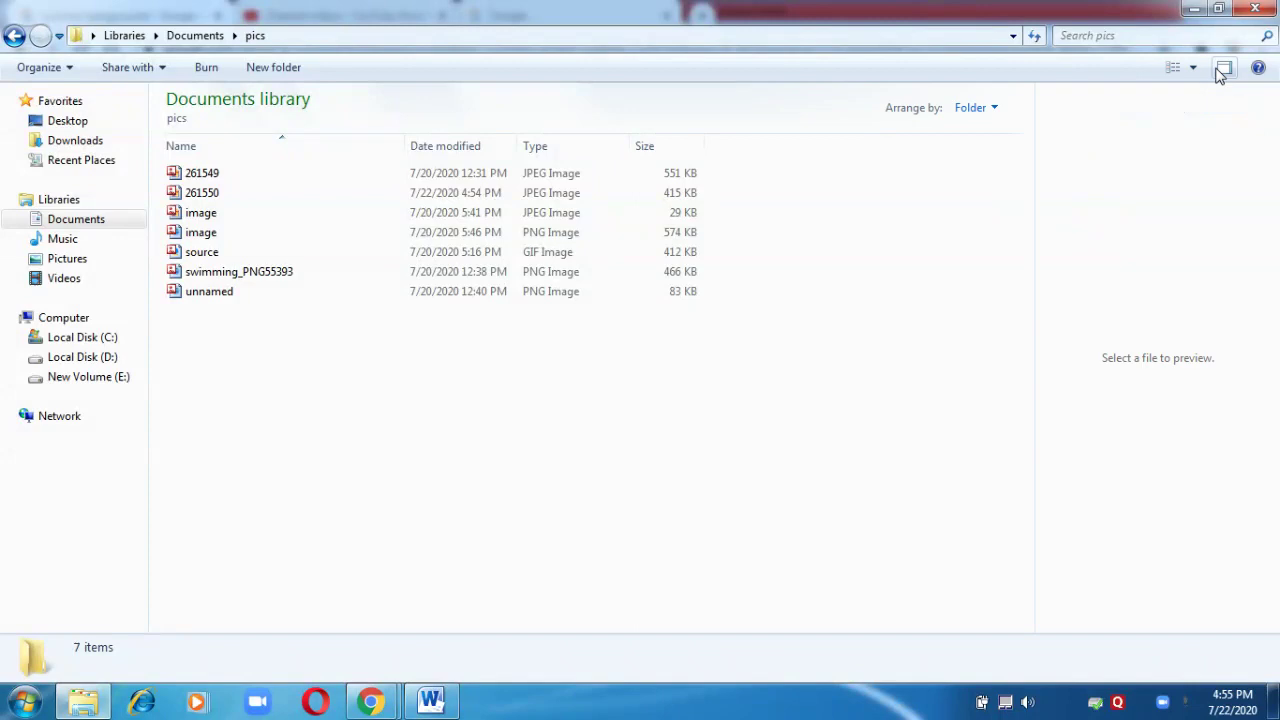
pyautogui.click(1224, 69)
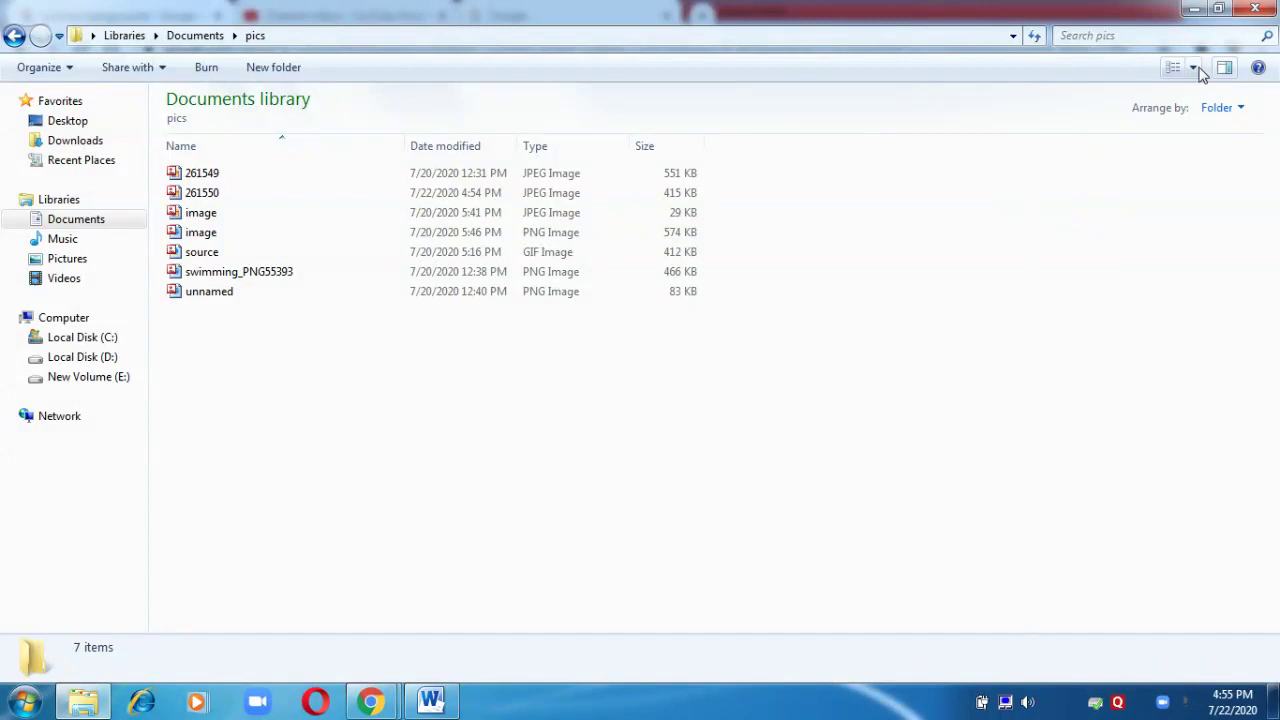
# Display the files in the pics folder as picture thumbnails and select the 261550 beach image.
pyautogui.click(1194, 67)
pyautogui.click(1203, 57)
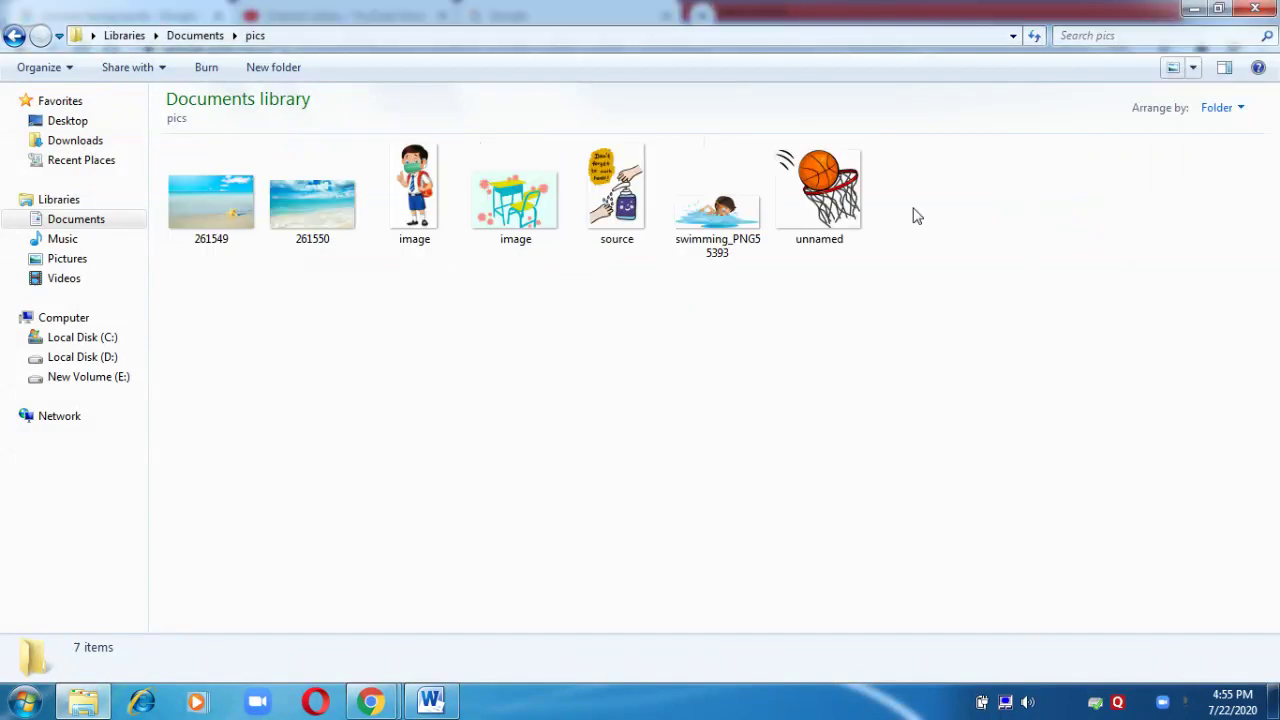
pyautogui.click(310, 214)
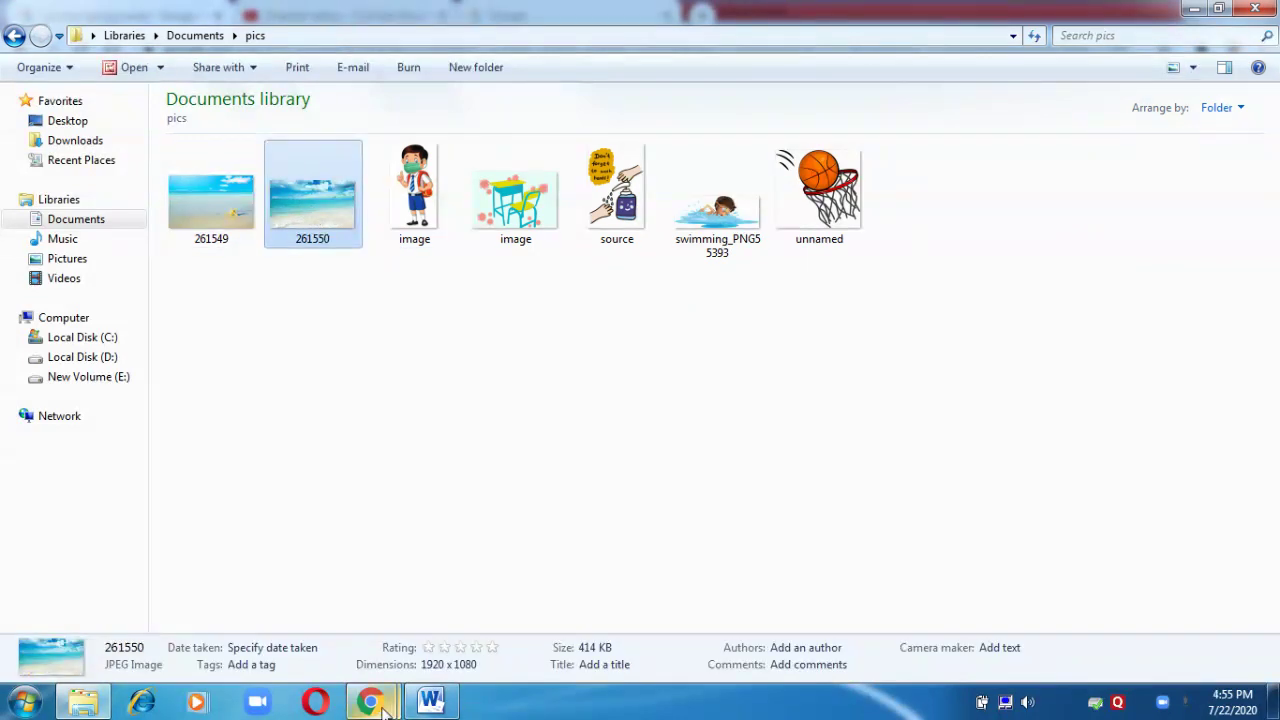
# Switch between Word and the pics folder, ending on the bordered gradient page in Word.
pyautogui.click(431, 703)
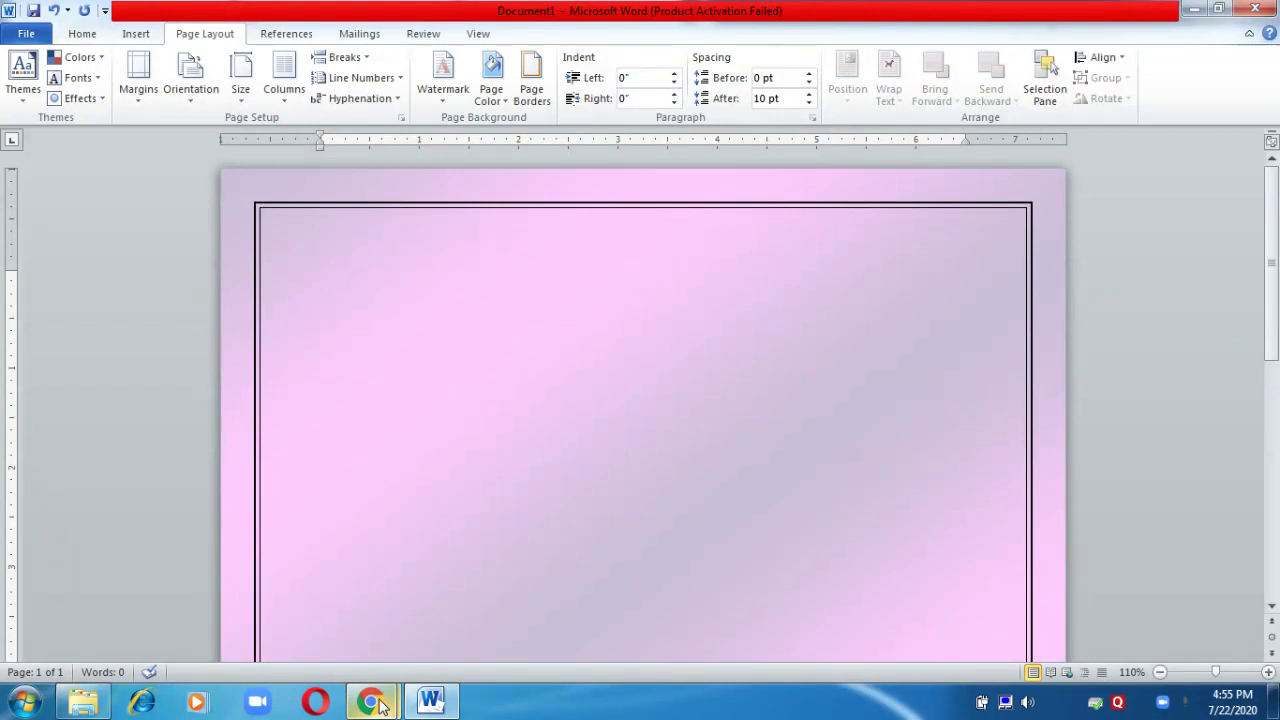
pyautogui.click(100, 703)
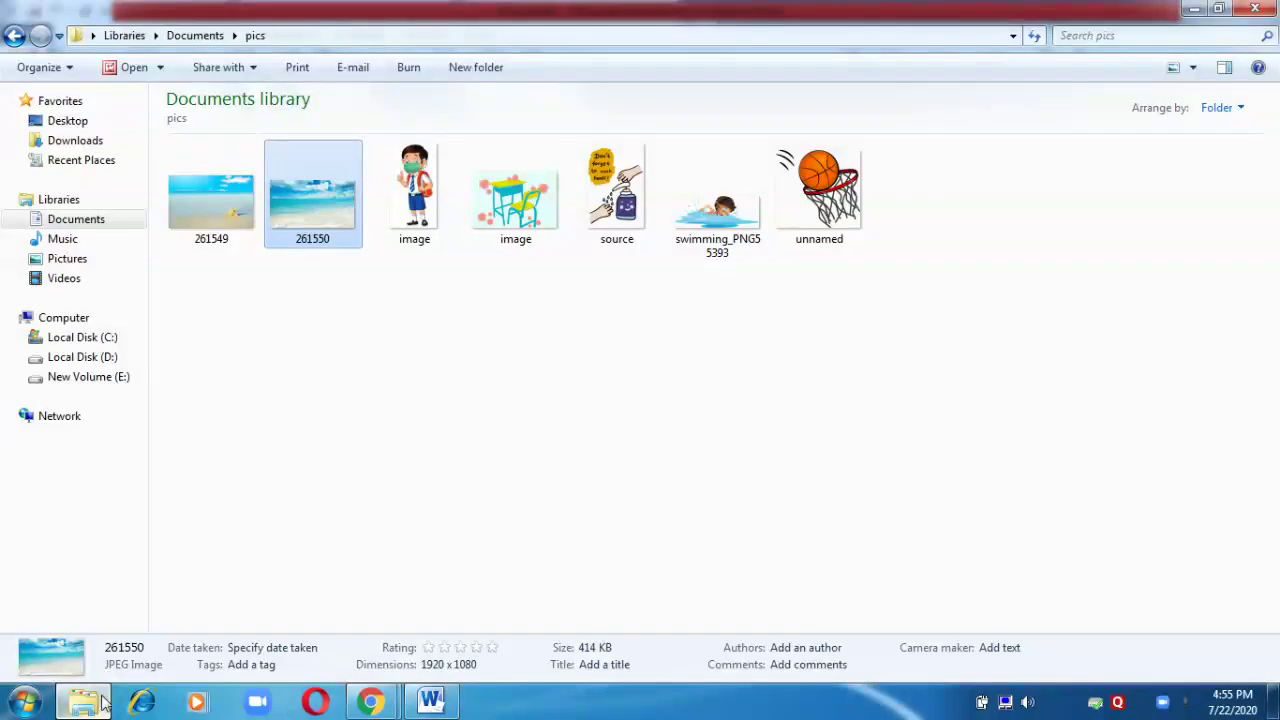
pyautogui.click(431, 701)
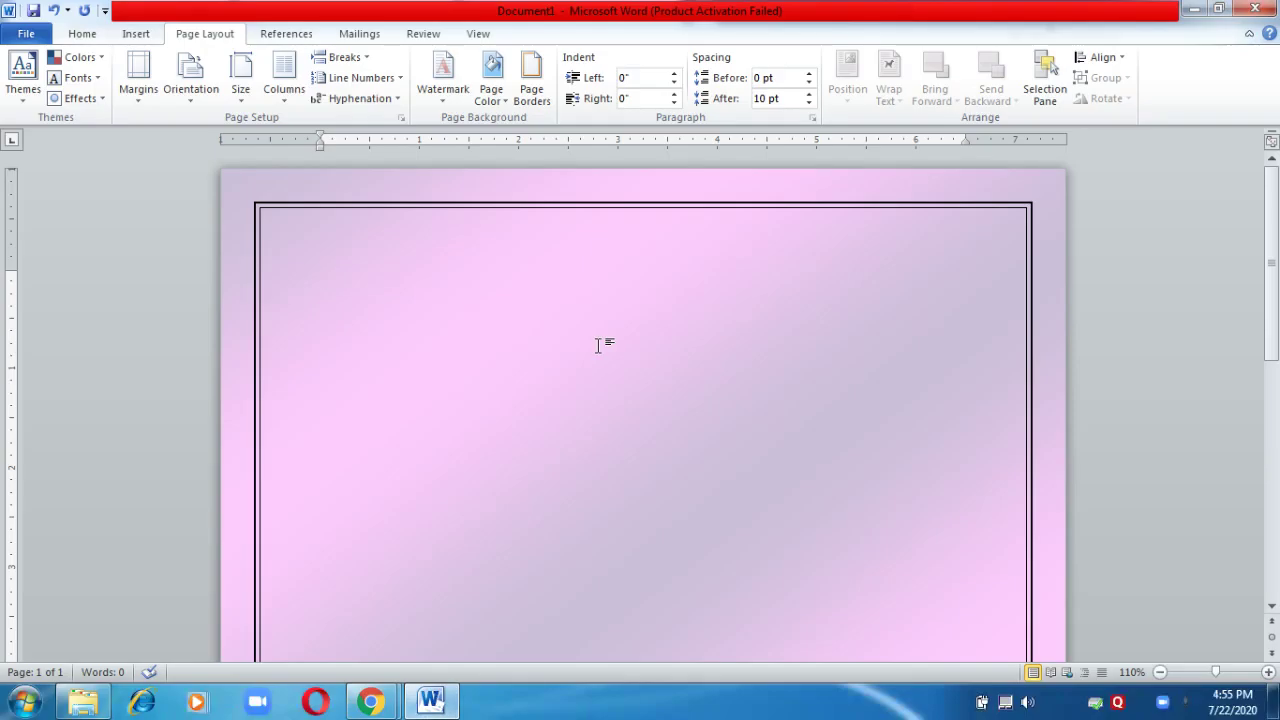
# Fill the page background with the 261549 beach picture from the pics folder in the Documents library.
pyautogui.click(491, 90)
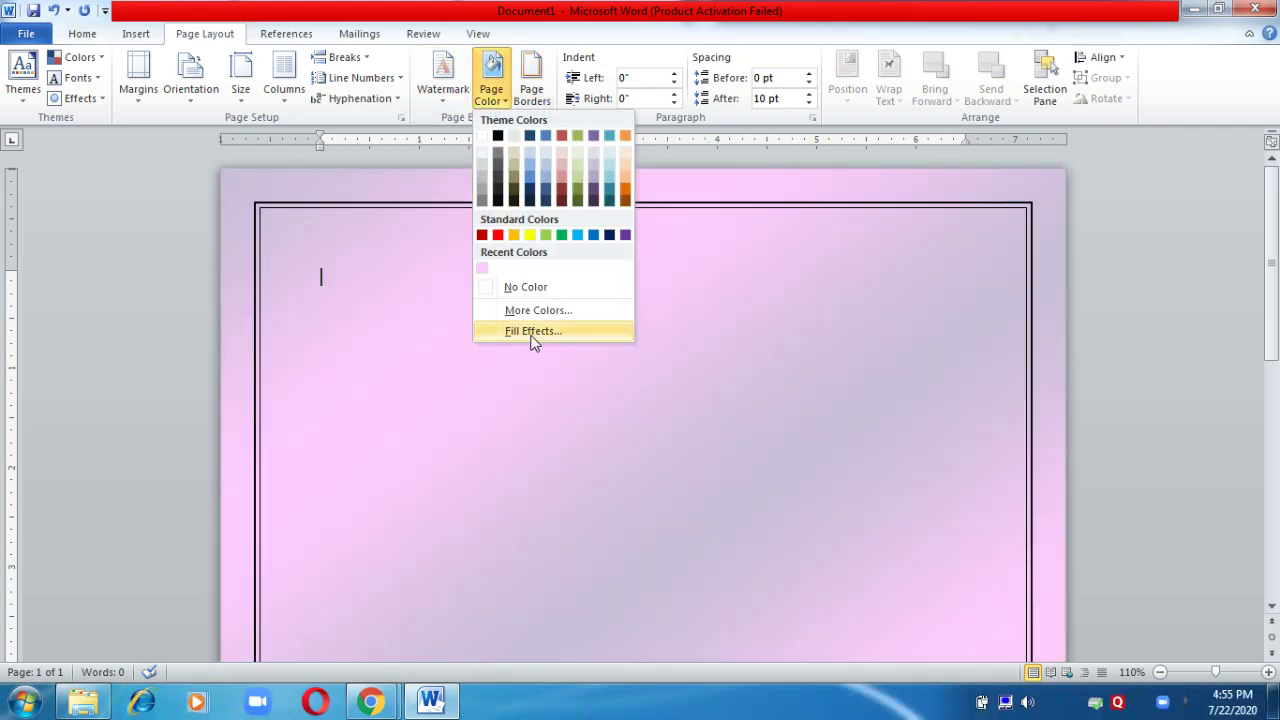
pyautogui.click(533, 332)
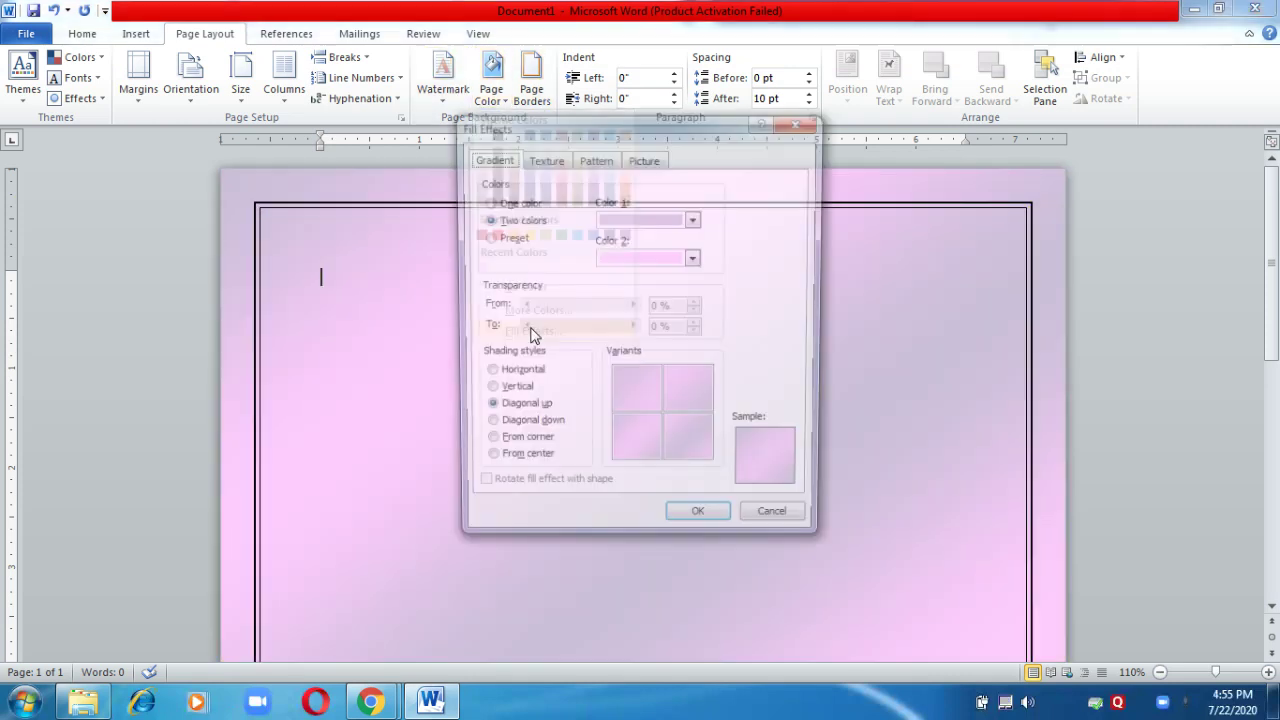
pyautogui.click(648, 160)
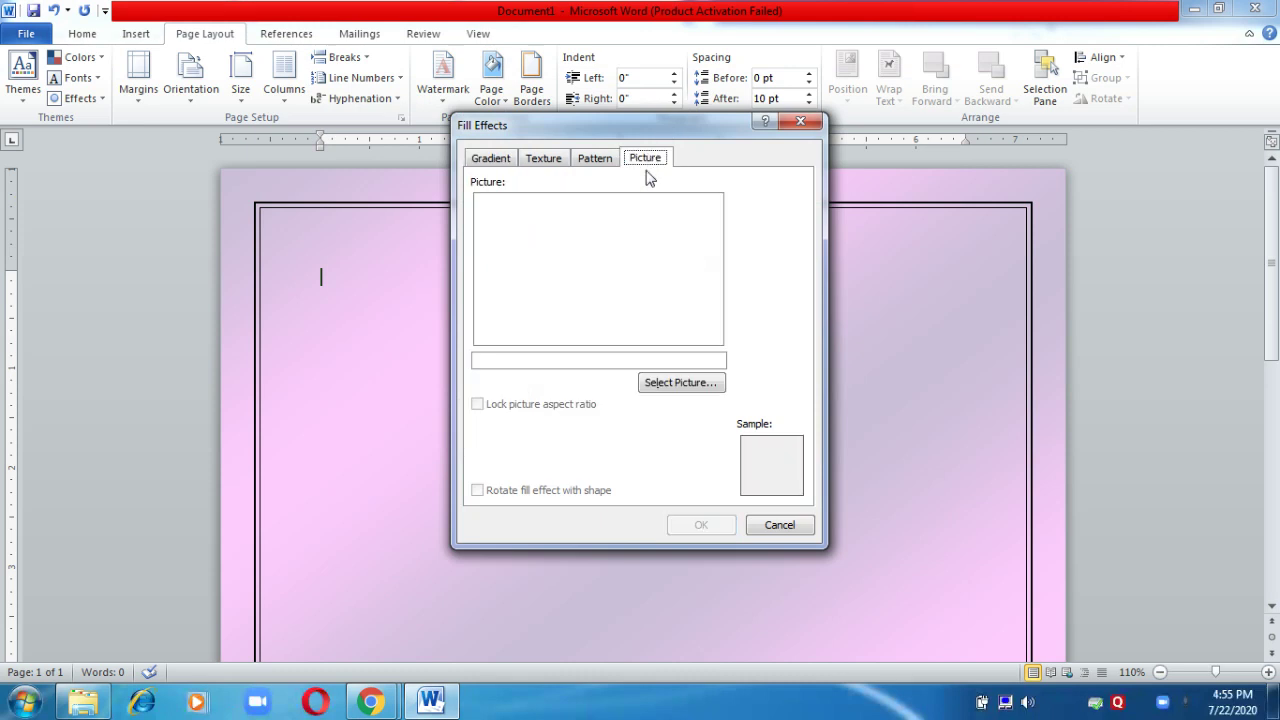
pyautogui.click(680, 383)
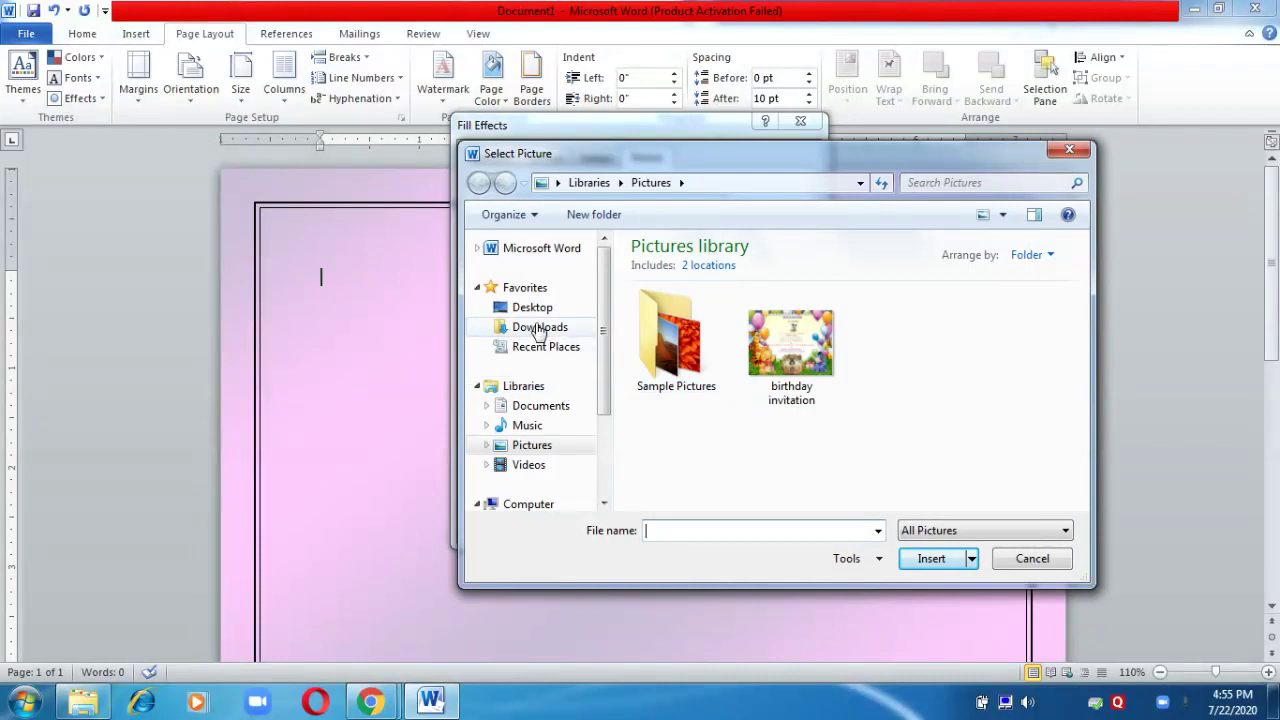
pyautogui.click(538, 408)
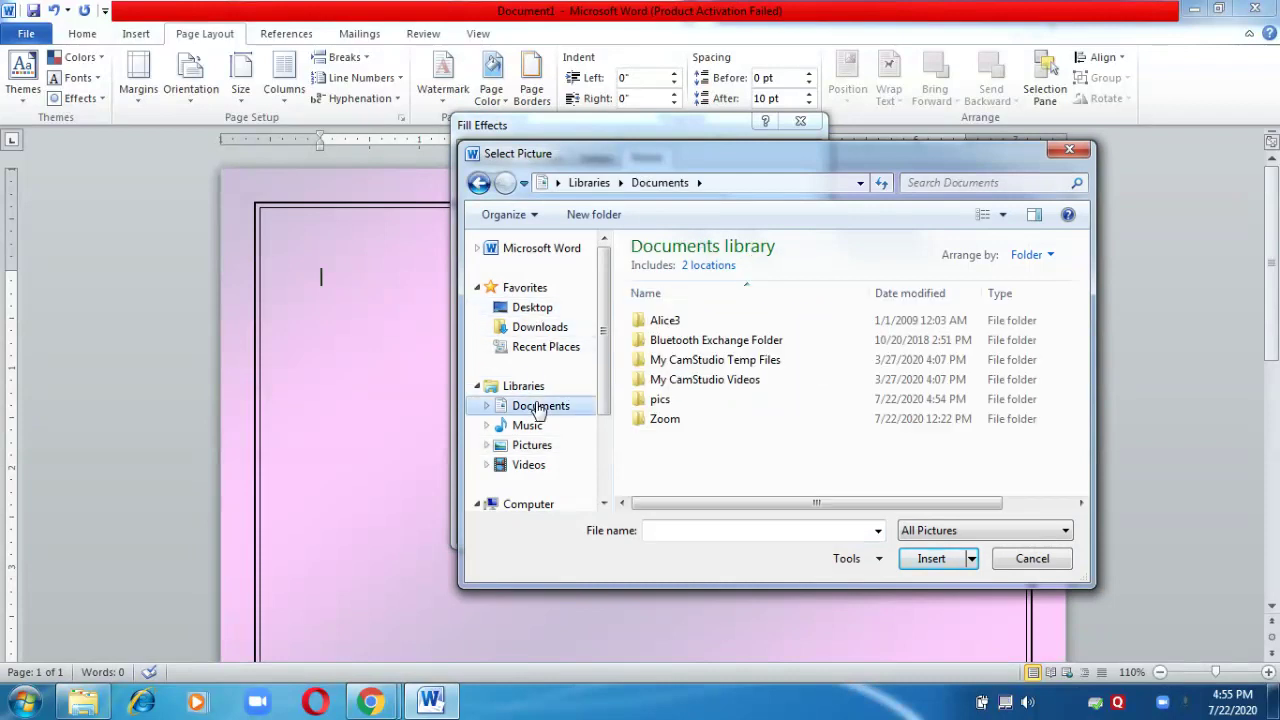
pyautogui.click(676, 404)
pyautogui.doubleClick(676, 404)
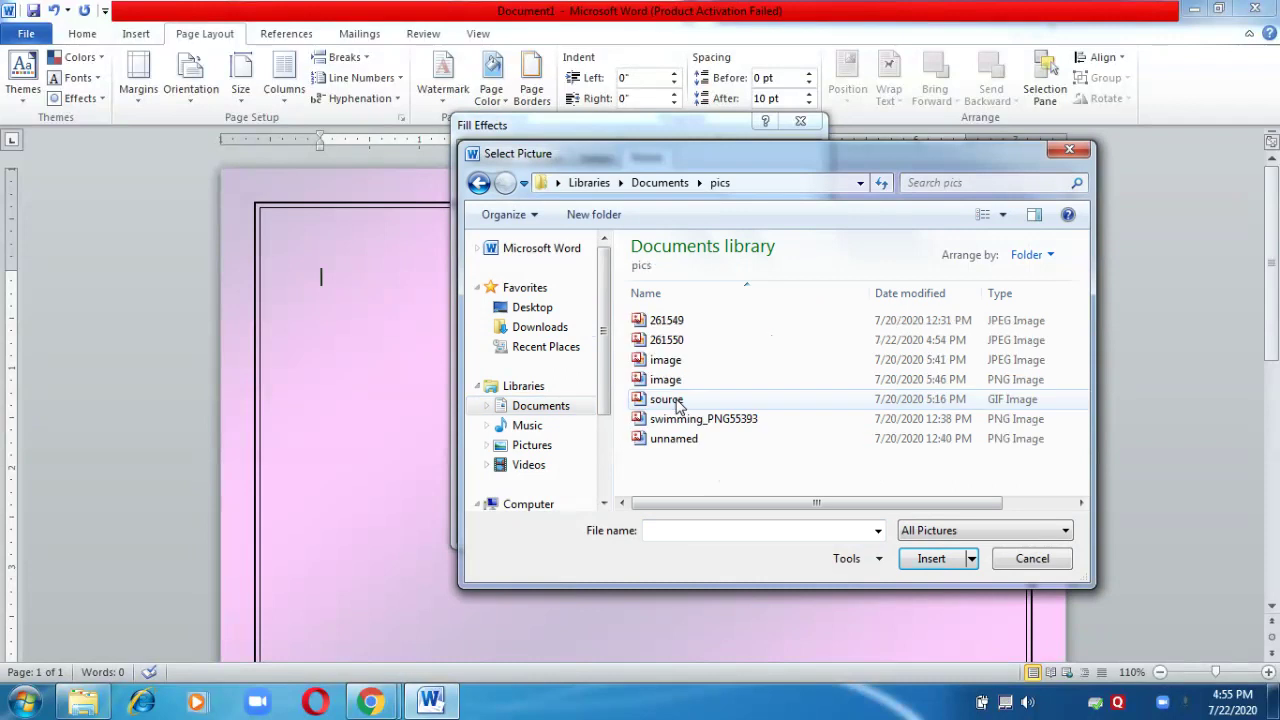
pyautogui.click(689, 327)
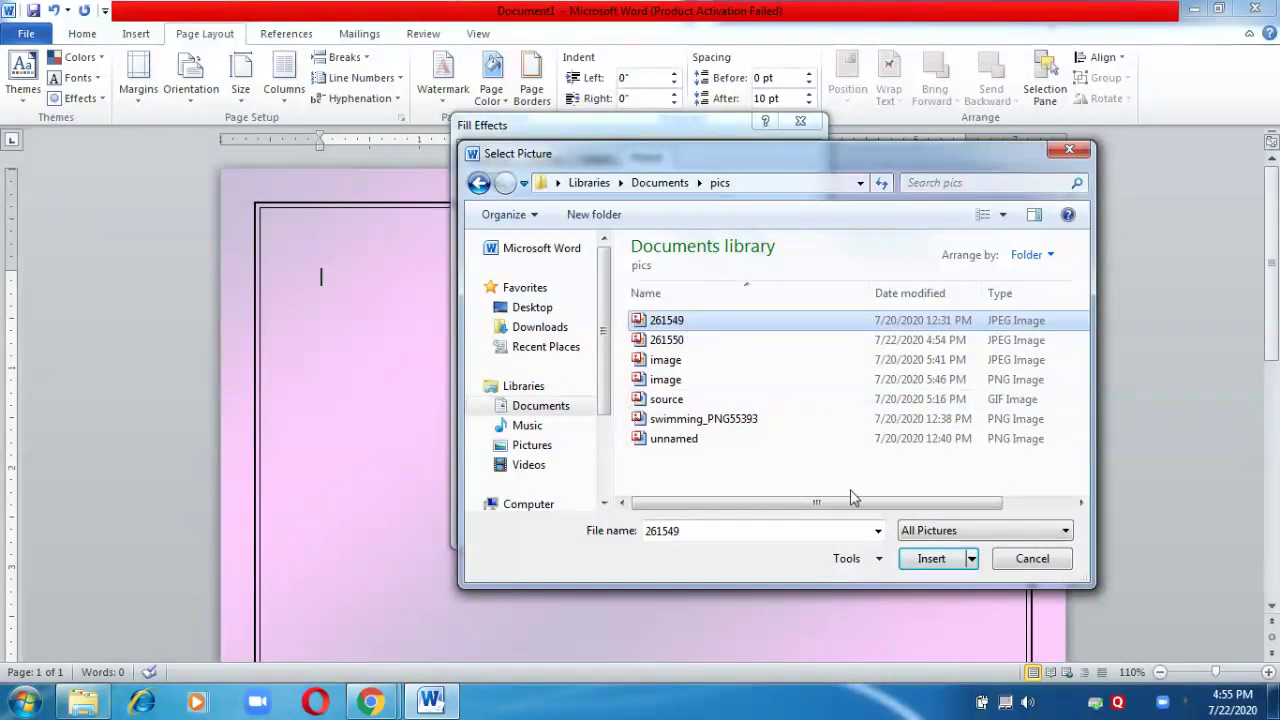
pyautogui.click(928, 556)
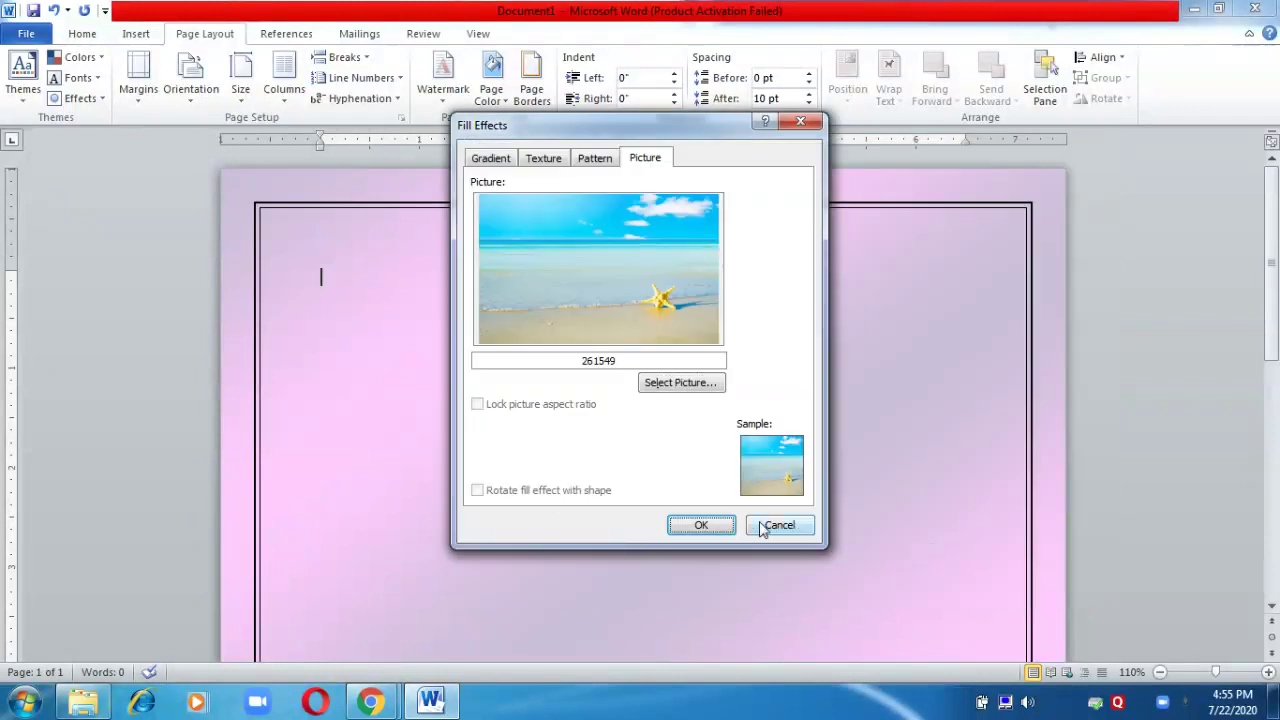
pyautogui.click(701, 525)
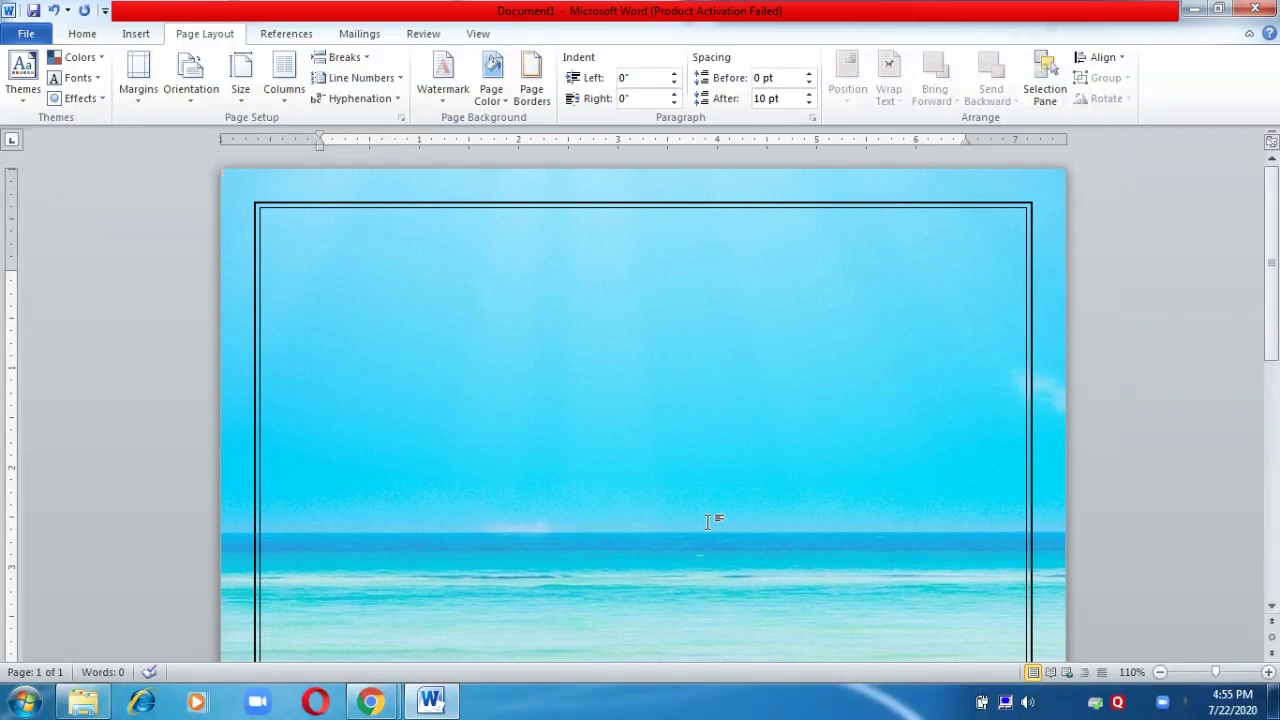
pyautogui.moveTo(1273, 300)
pyautogui.mouseDown()
pyautogui.moveTo(1276, 472)
pyautogui.moveTo(1274, 278)
pyautogui.moveTo(1276, 472)
pyautogui.moveTo(1276, 314)
pyautogui.mouseUp()
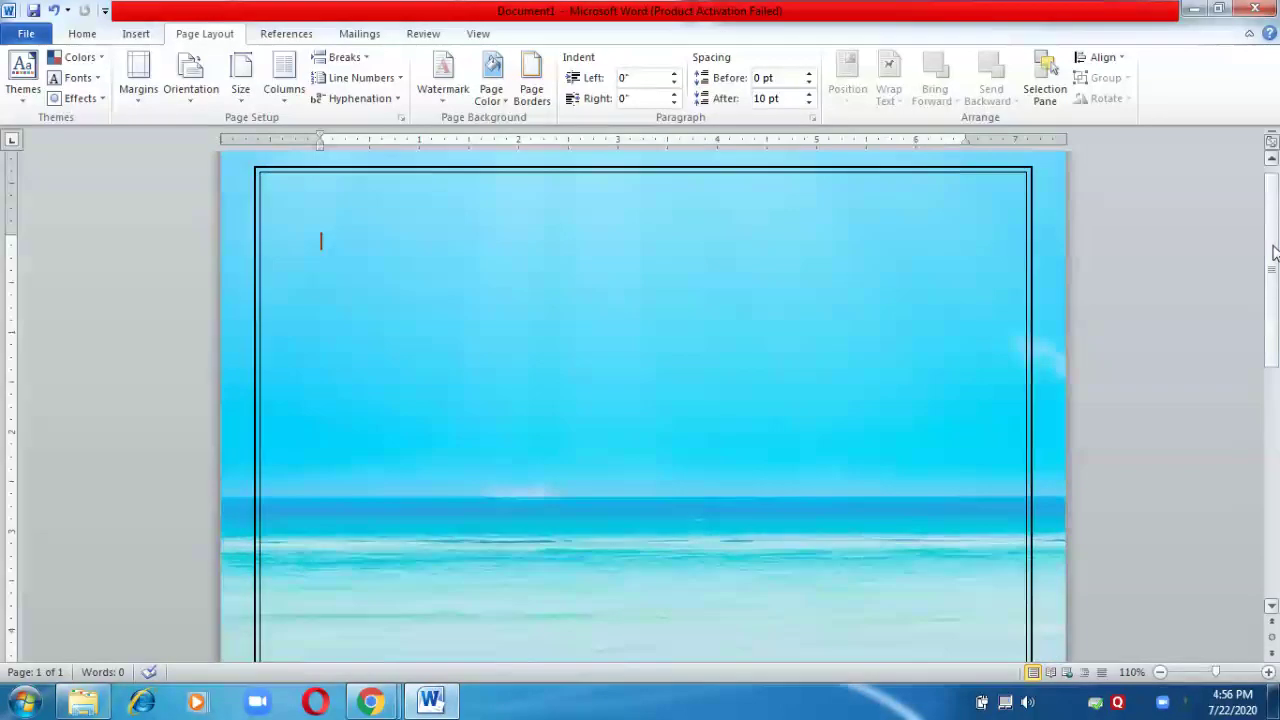
pyautogui.moveTo(1274, 252)
pyautogui.mouseDown()
pyautogui.moveTo(1274, 483)
pyautogui.moveTo(1274, 212)
pyautogui.moveTo(1274, 440)
pyautogui.moveTo(1275, 212)
pyautogui.moveTo(1276, 330)
pyautogui.moveTo(1276, 231)
pyautogui.mouseUp()
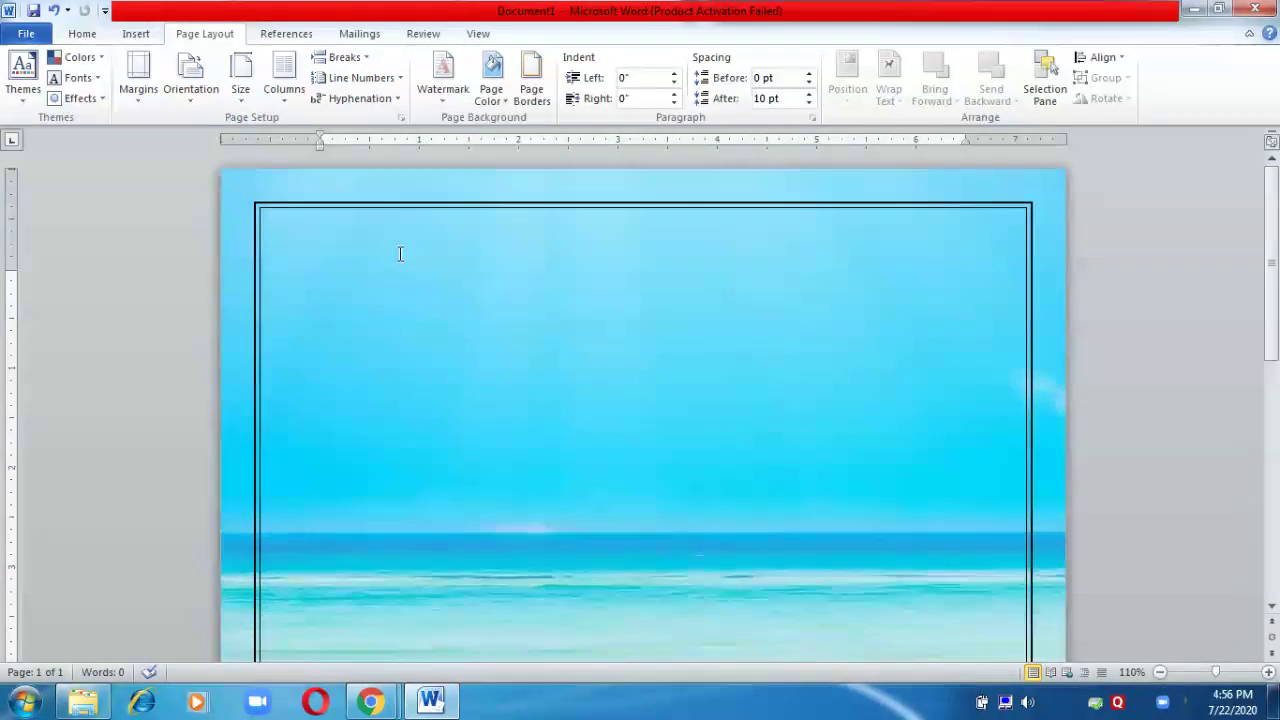
pyautogui.click(137, 35)
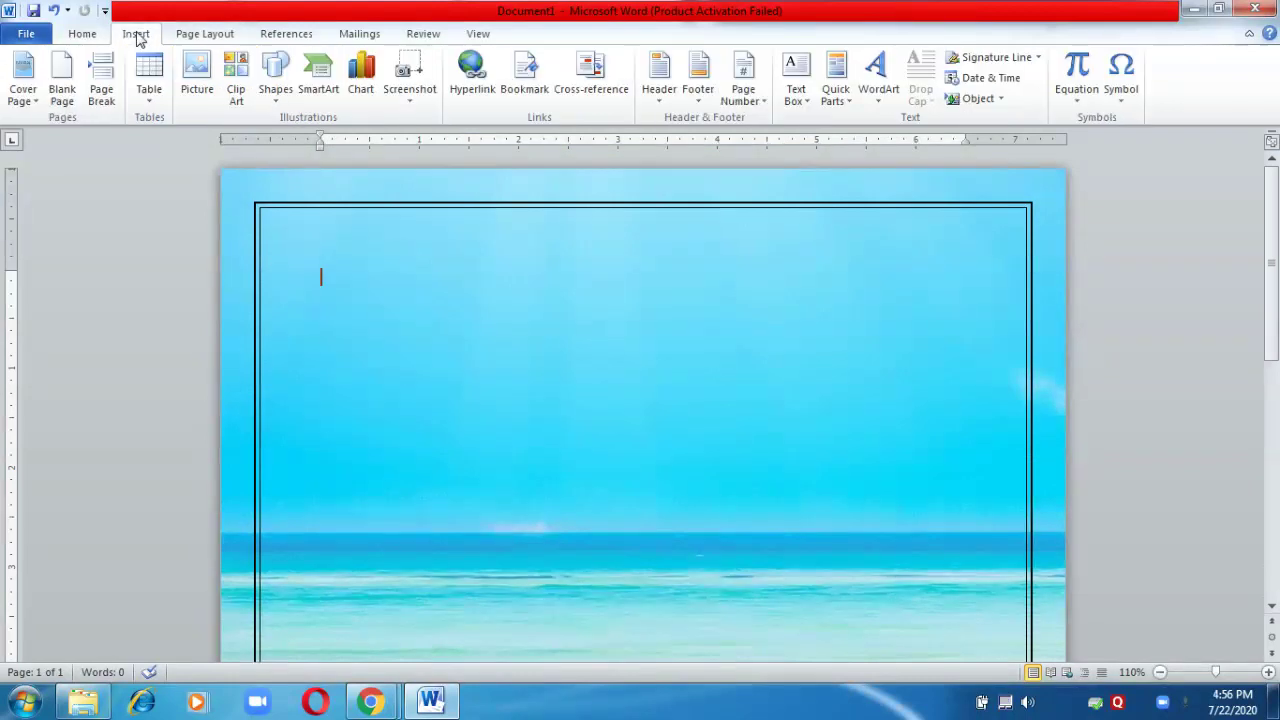
pyautogui.click(883, 105)
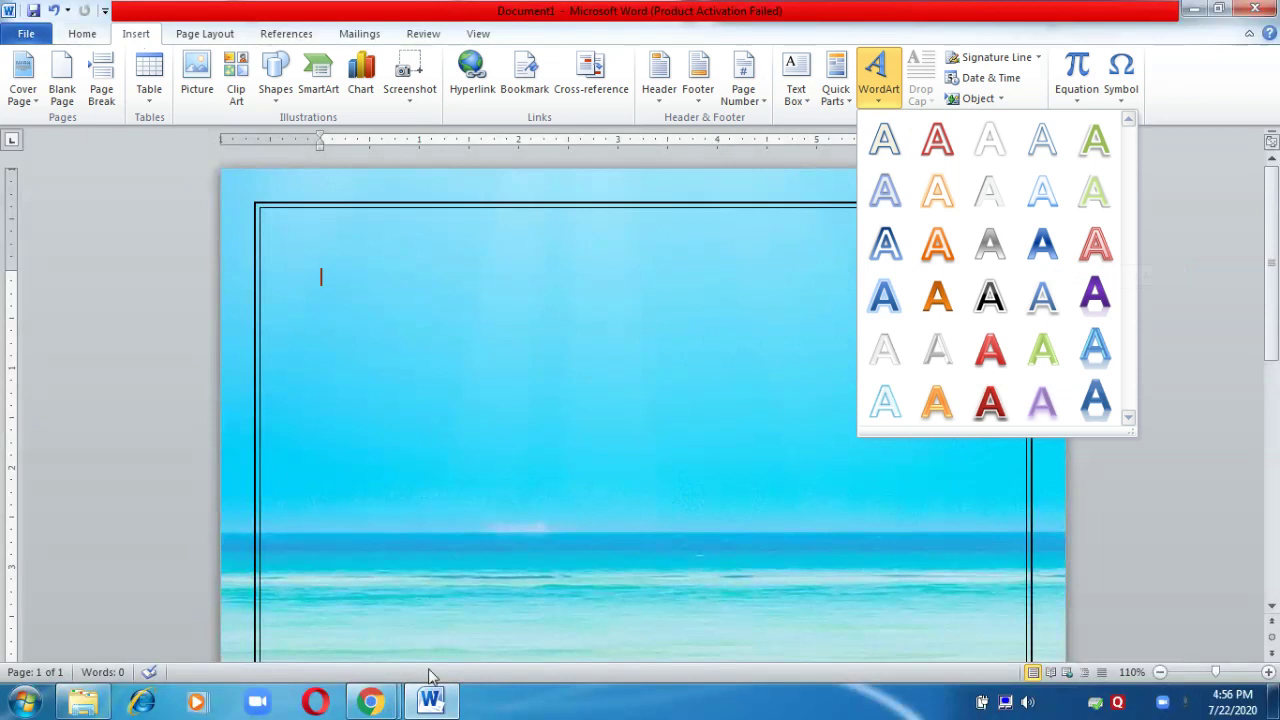
# Switch to Chrome and replace the summer backgrounds image search with a search for "ummercamp png".
pyautogui.click(377, 697)
pyautogui.click(340, 548)
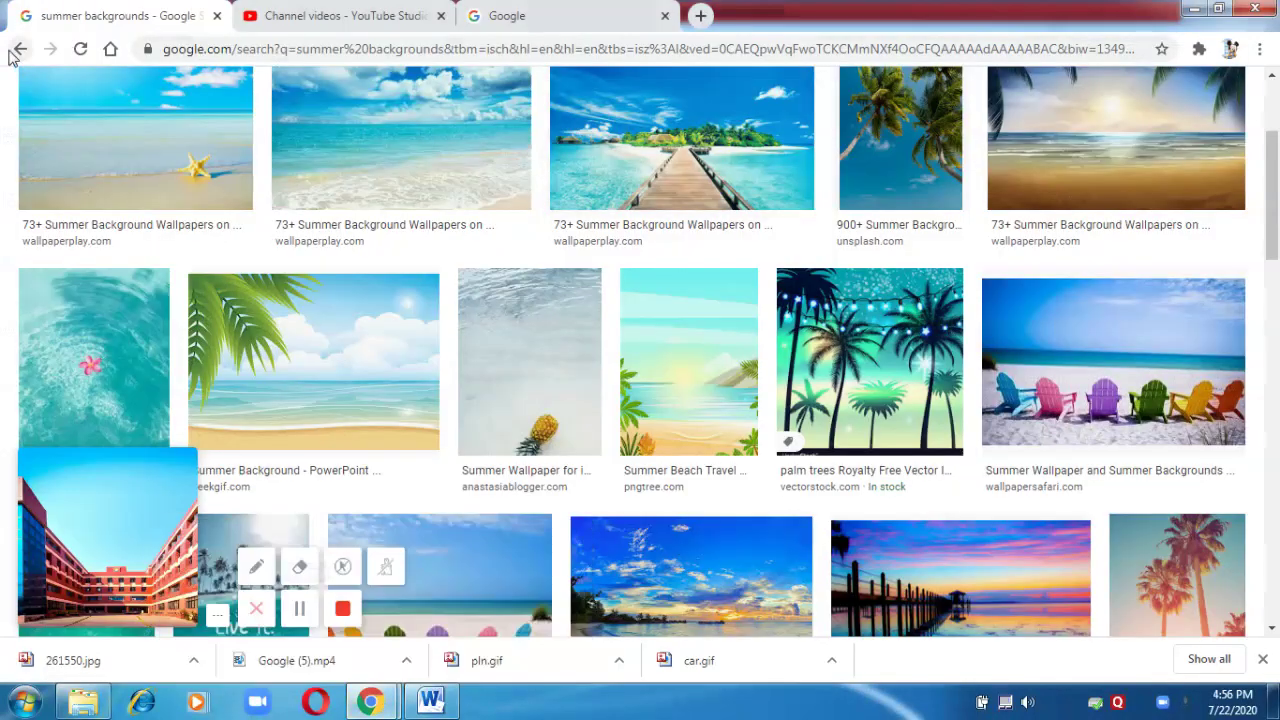
pyautogui.click(420, 145)
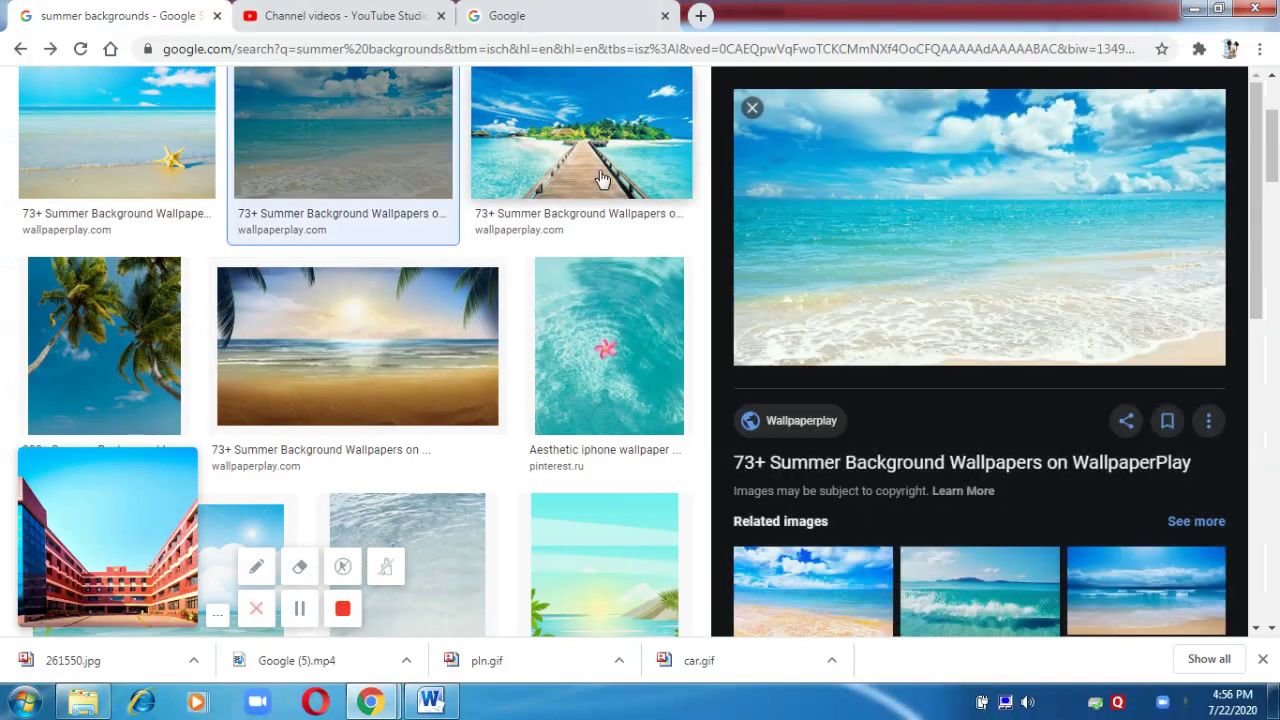
pyautogui.click(751, 108)
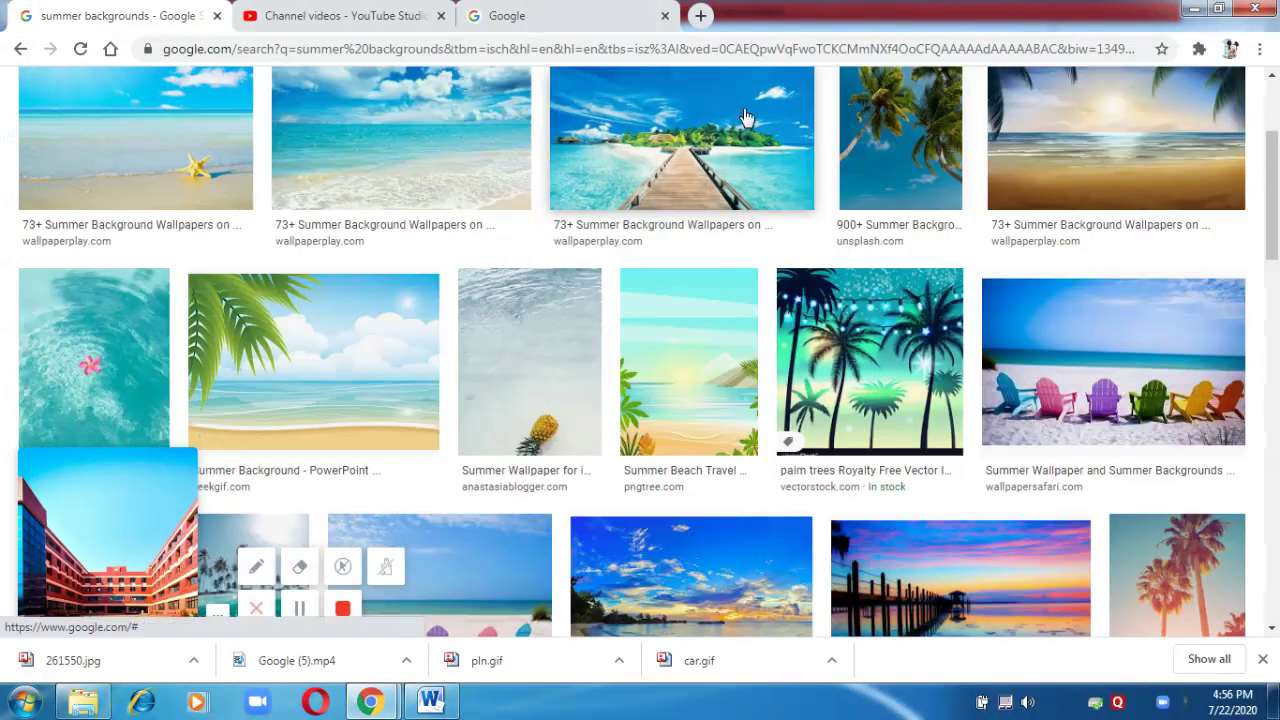
pyautogui.scroll(3, 1272, 88)
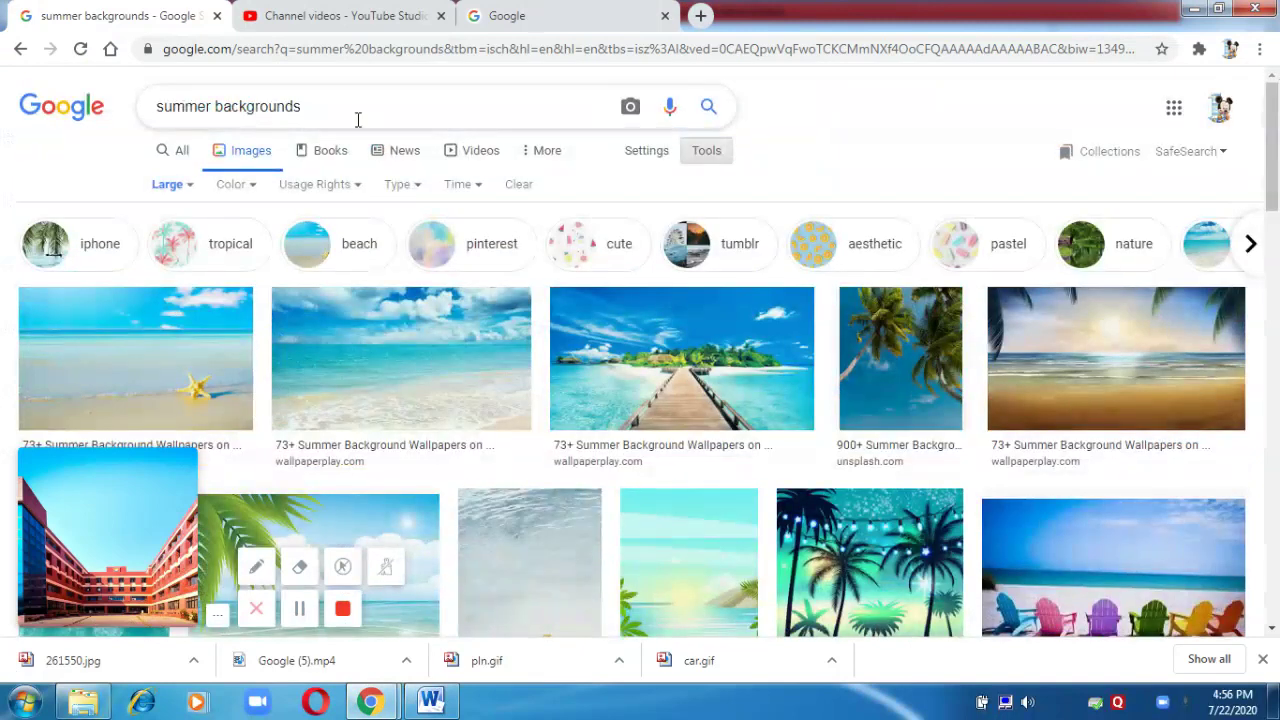
pyautogui.moveTo(338, 106); pyautogui.dragTo(158, 106)
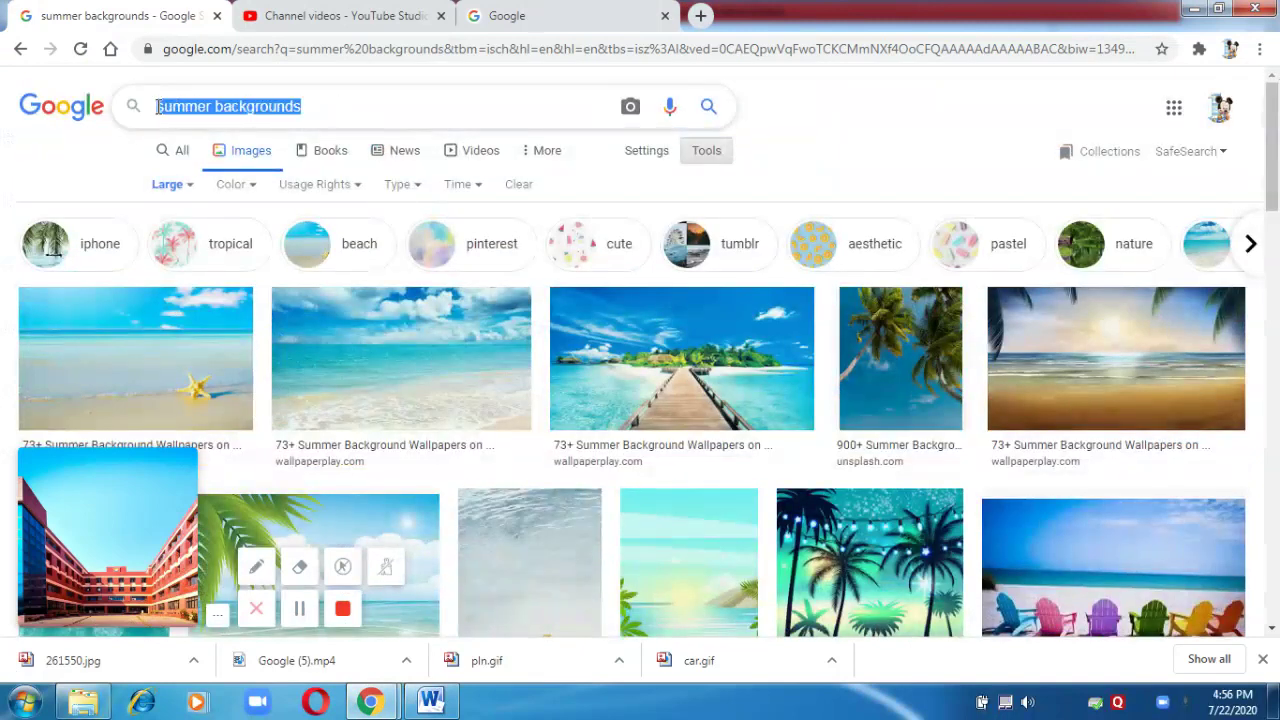
pyautogui.write('ummercs')
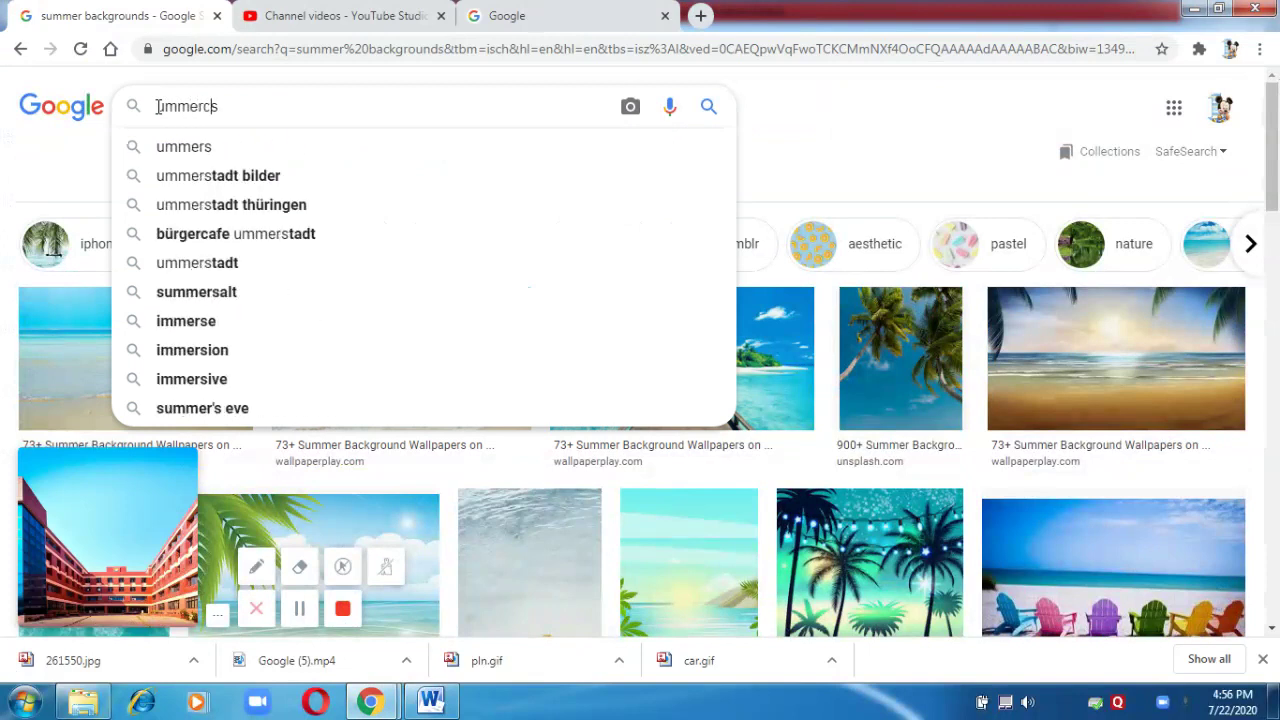
pyautogui.press('BackSpace')
pyautogui.write('amps')
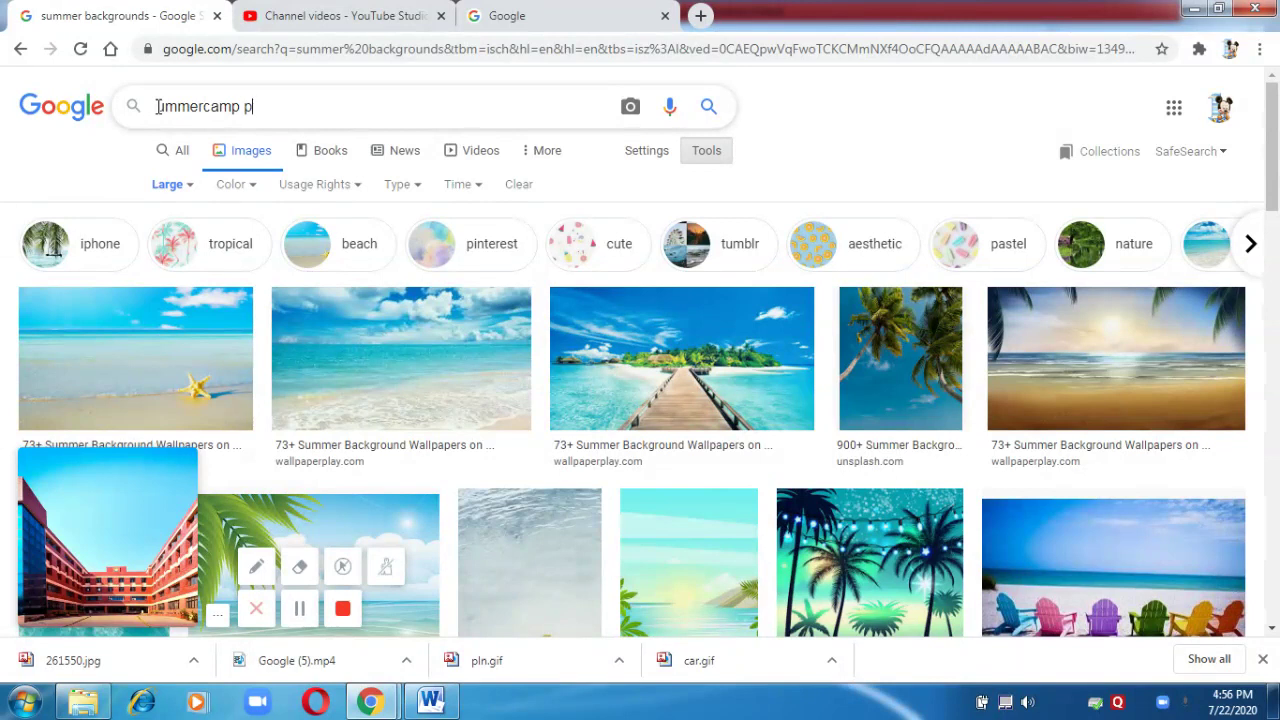
pyautogui.press('Return')
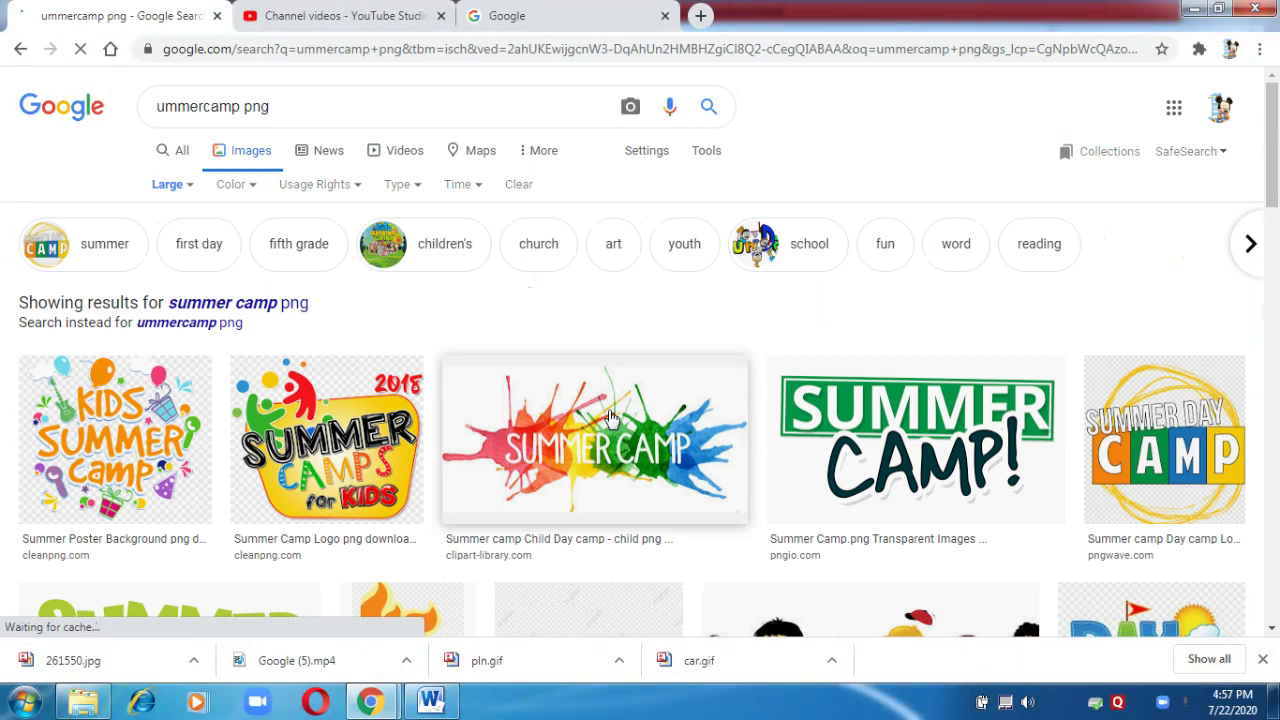
# Preview the paint-splash SUMMER CAMP image from Clipart Library and save it as PNG image unnamed (1) in the pics folder.
pyautogui.rightClick(686, 457)
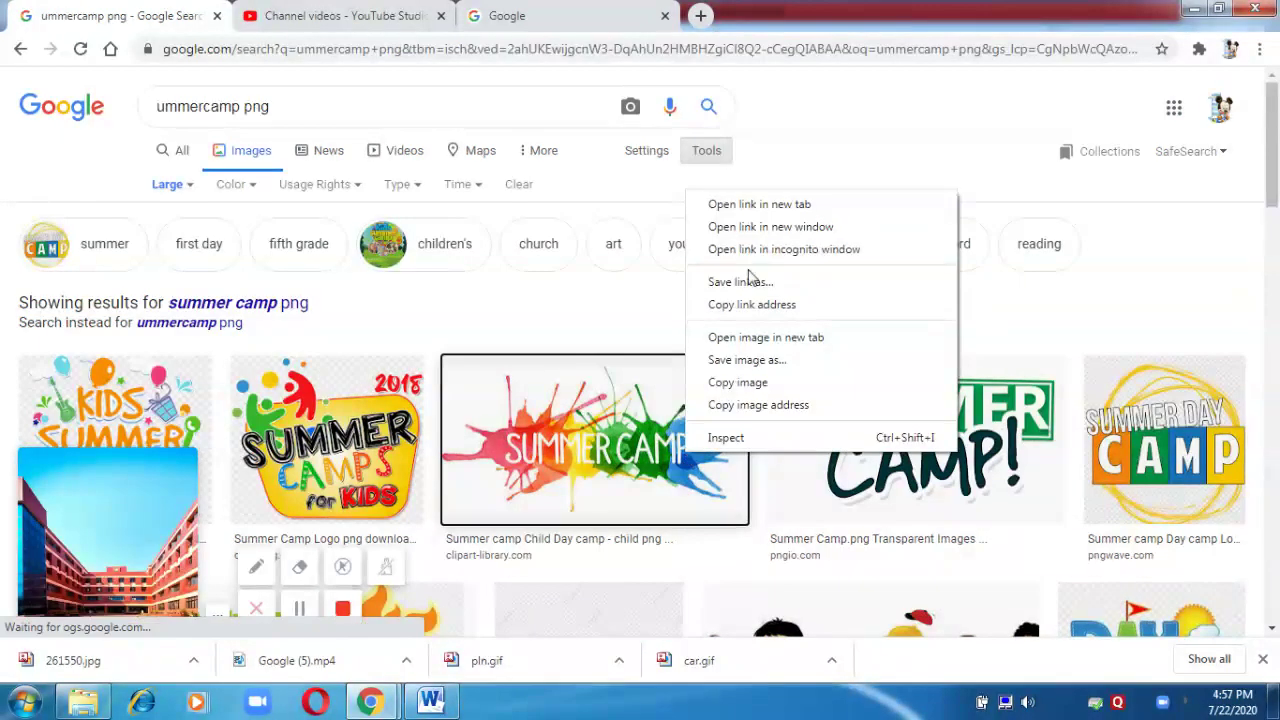
pyautogui.click(606, 401)
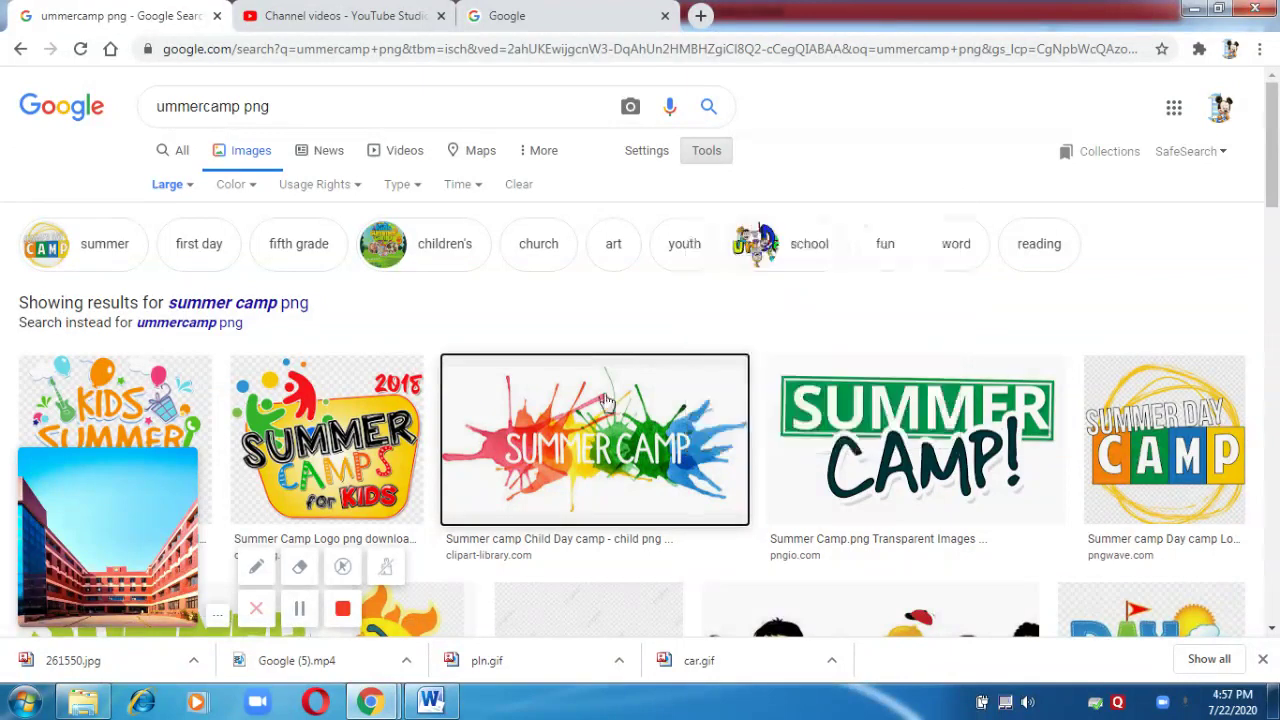
pyautogui.click(607, 401)
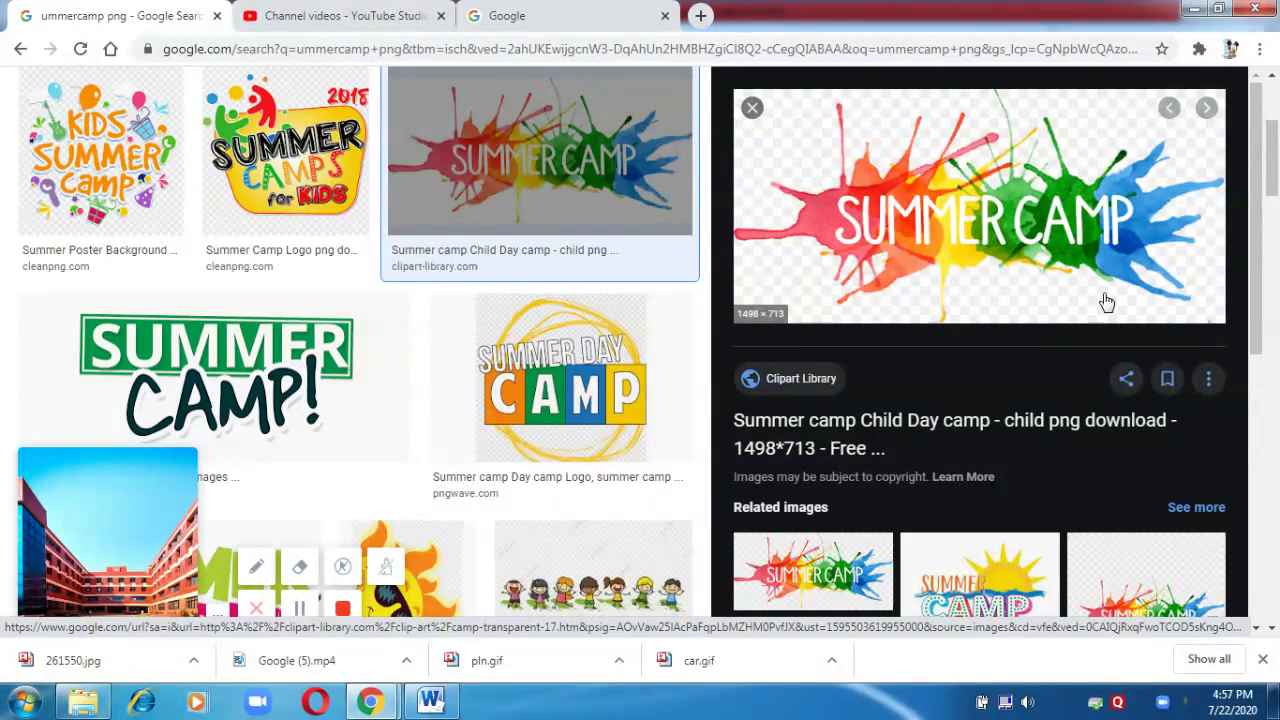
pyautogui.rightClick(905, 225)
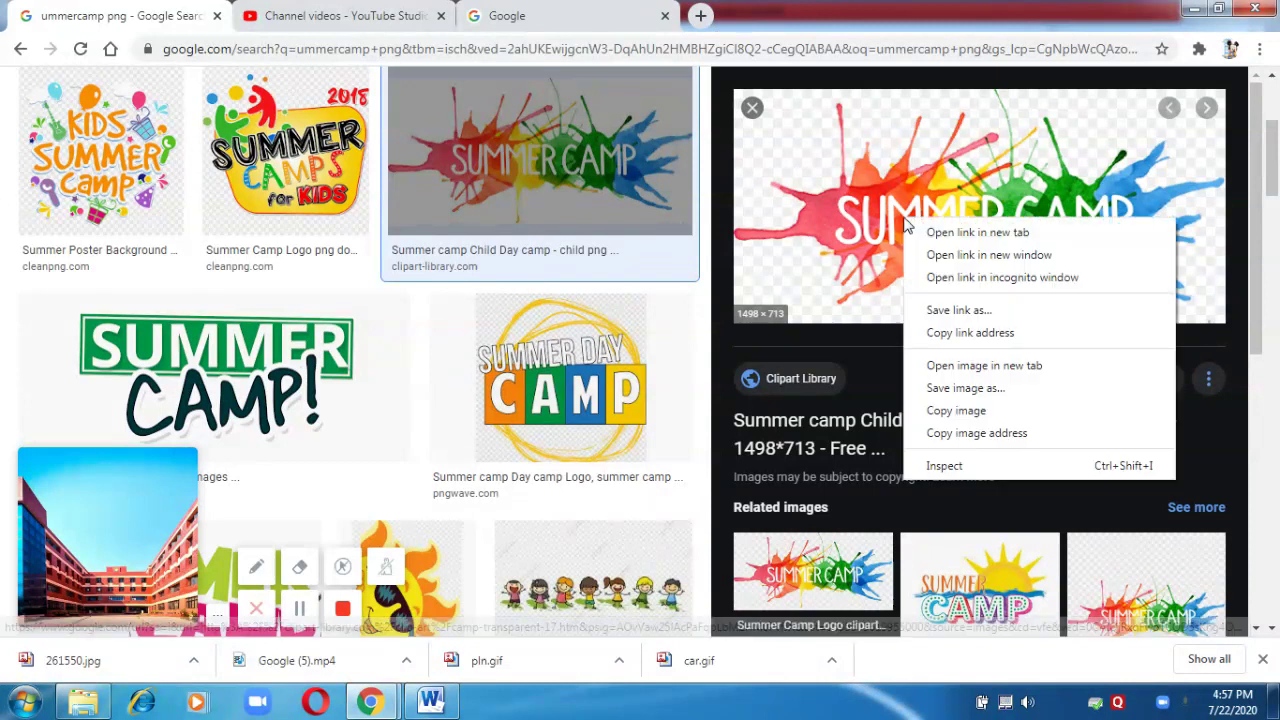
pyautogui.click(955, 387)
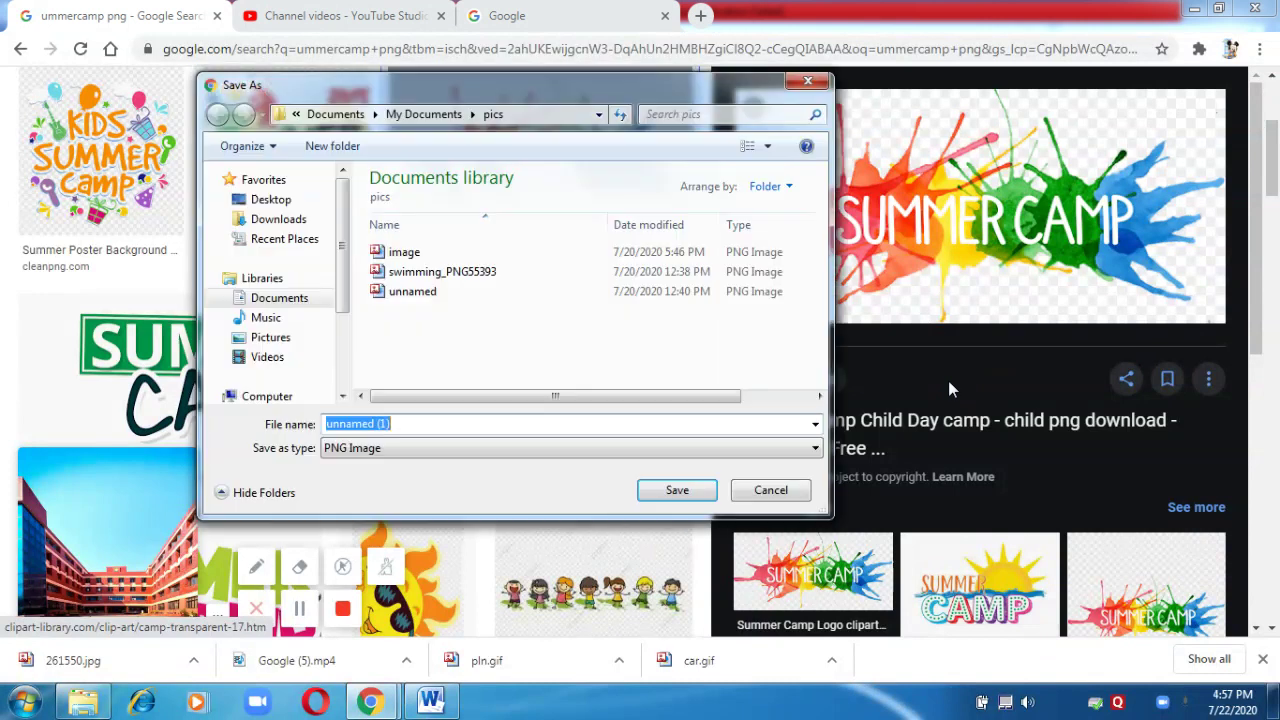
pyautogui.click(677, 490)
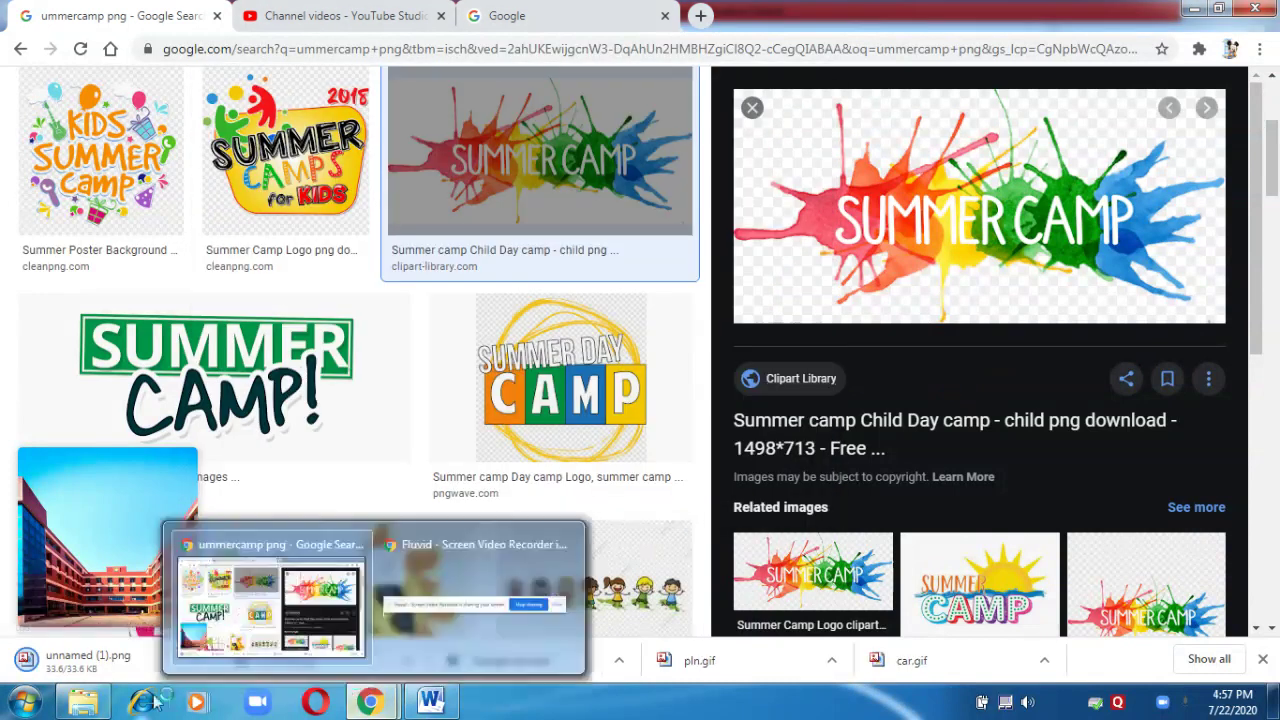
# Copy the unnamed (1) picture from the pics folder in Windows Explorer and paste it onto the Word page.
pyautogui.click(83, 702)
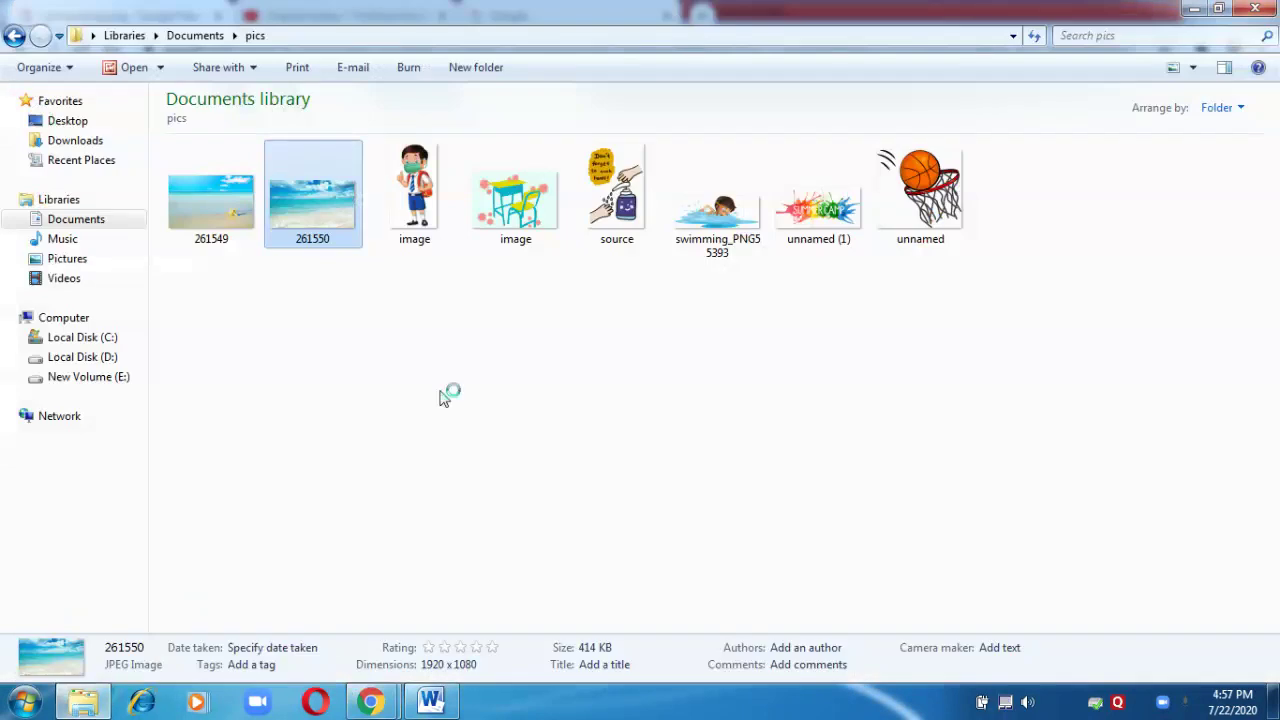
pyautogui.click(812, 205)
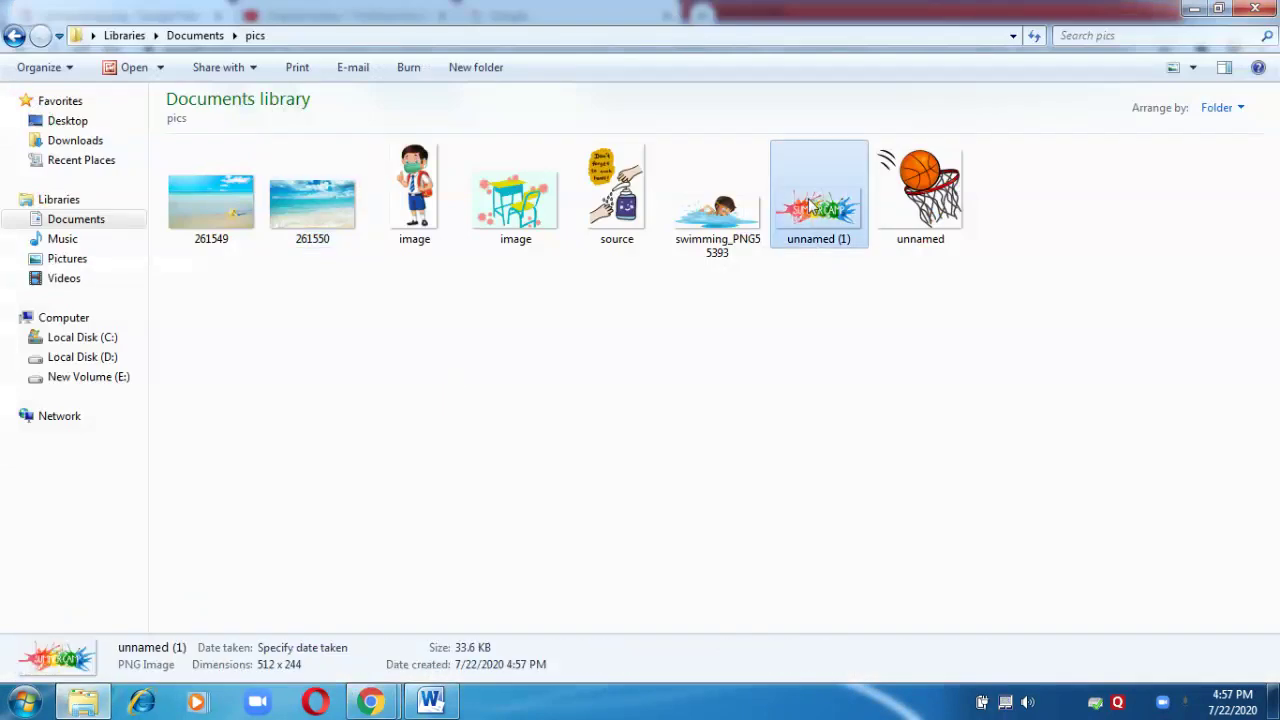
pyautogui.click(432, 700)
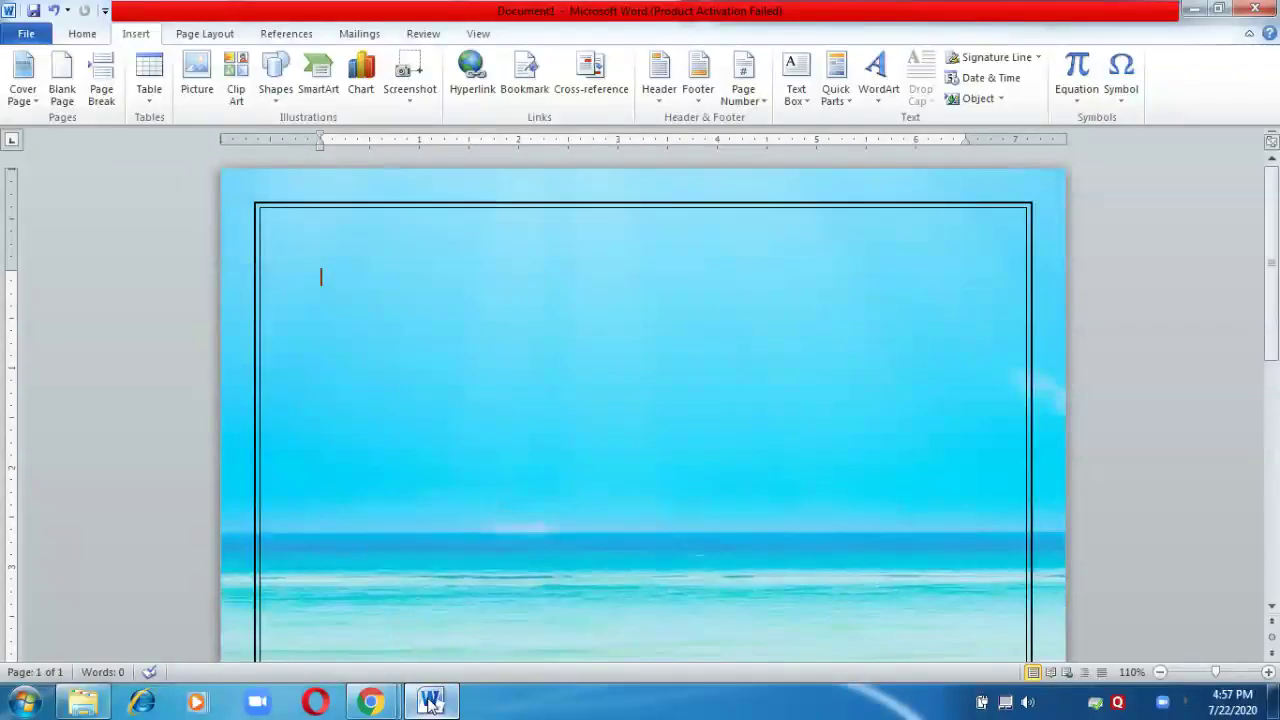
pyautogui.hotkey('ctrl', 'v')
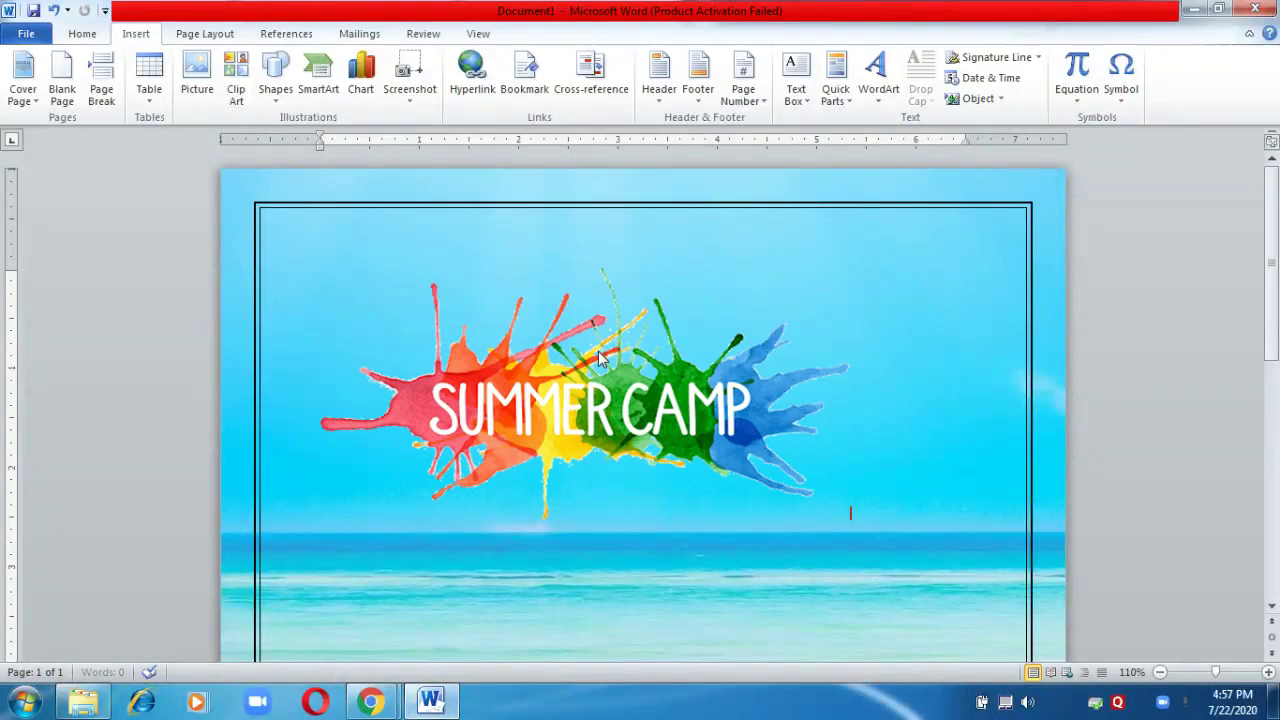
# Select the SUMMER CAMP picture on the page and set its text wrapping to Behind Text.
pyautogui.moveTo(556, 405); pyautogui.dragTo(630, 385)
pyautogui.click(620, 390)
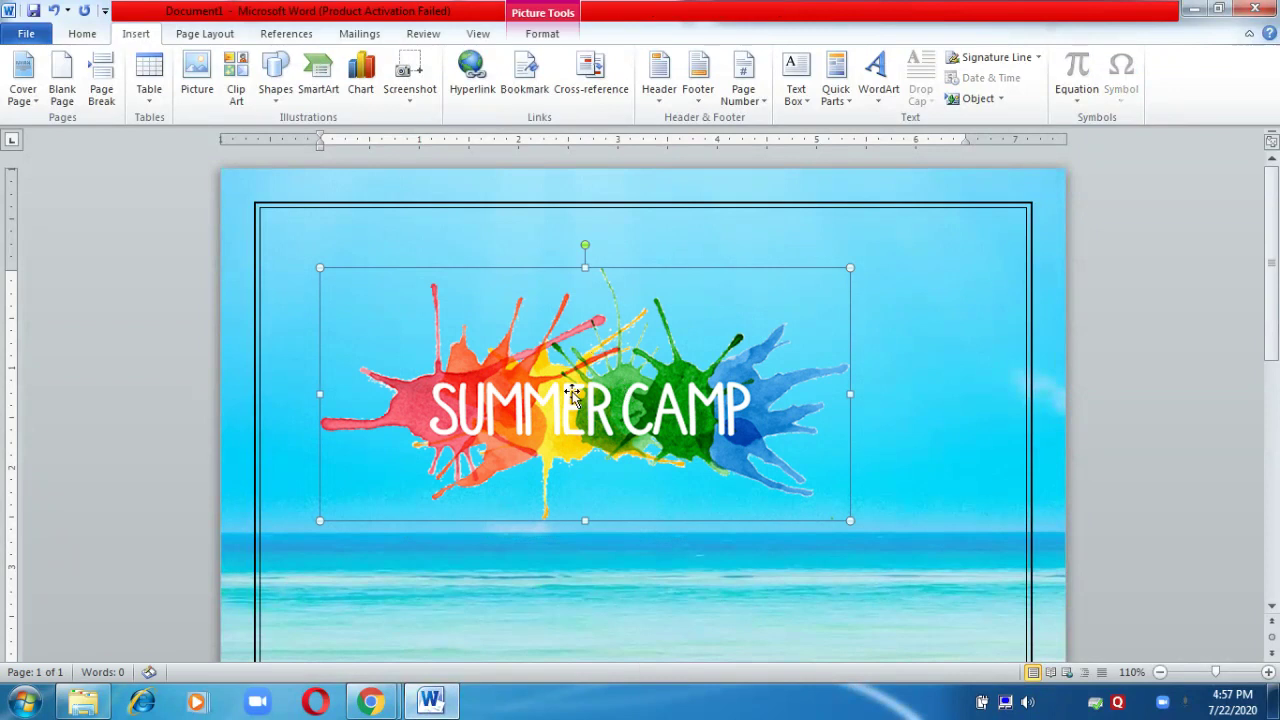
pyautogui.moveTo(560, 398)
pyautogui.mouseDown()
pyautogui.moveTo(585, 420)
pyautogui.moveTo(577, 412)
pyautogui.mouseUp()
pyautogui.rightClick(577, 414)
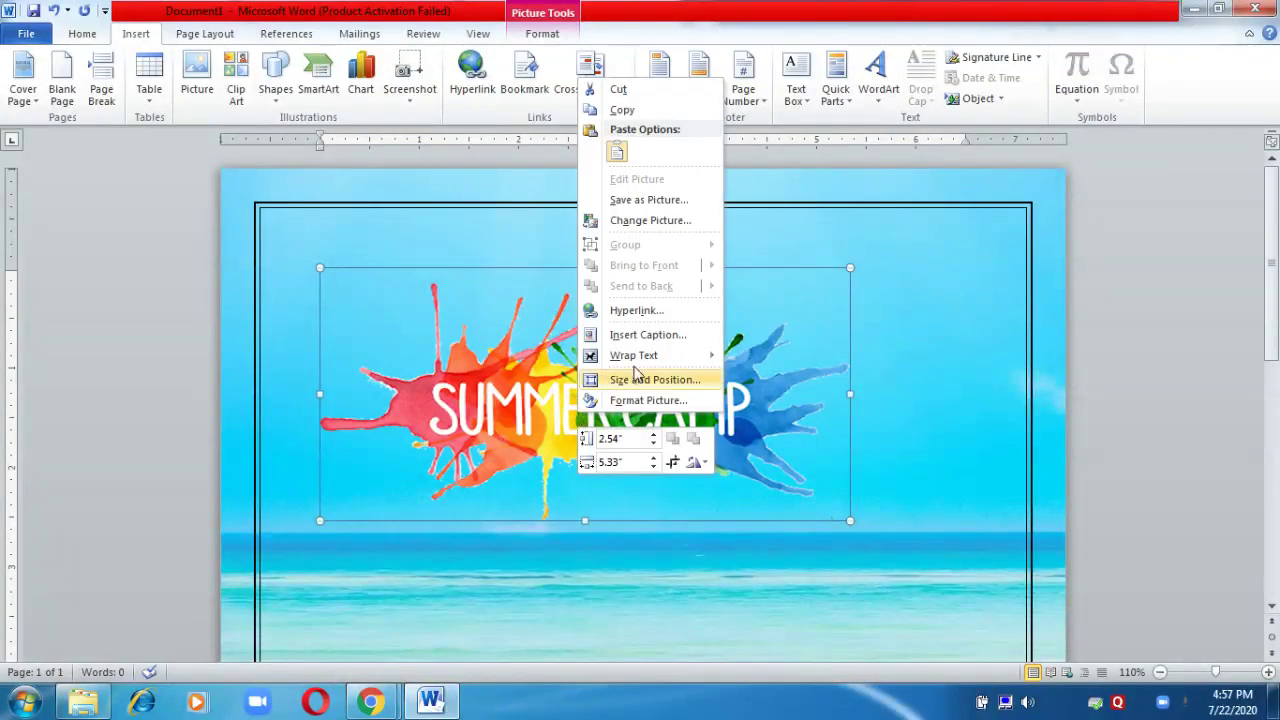
pyautogui.moveTo(672, 366)
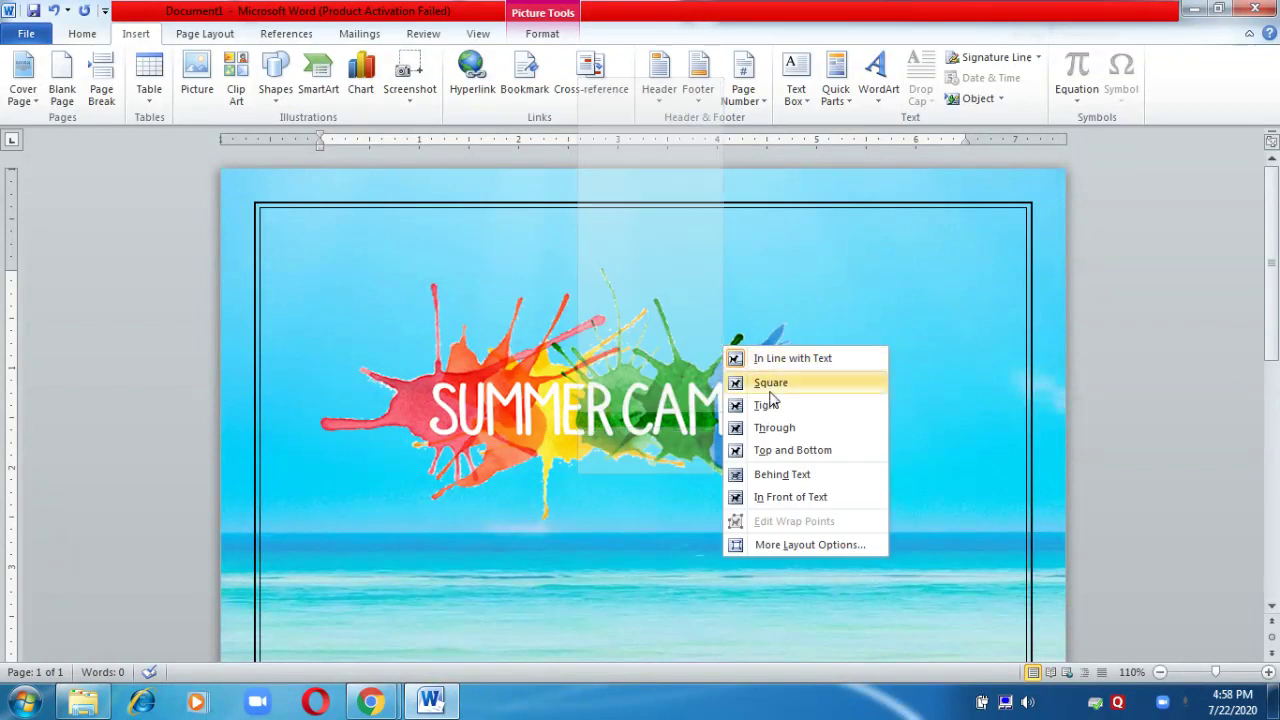
pyautogui.click(786, 478)
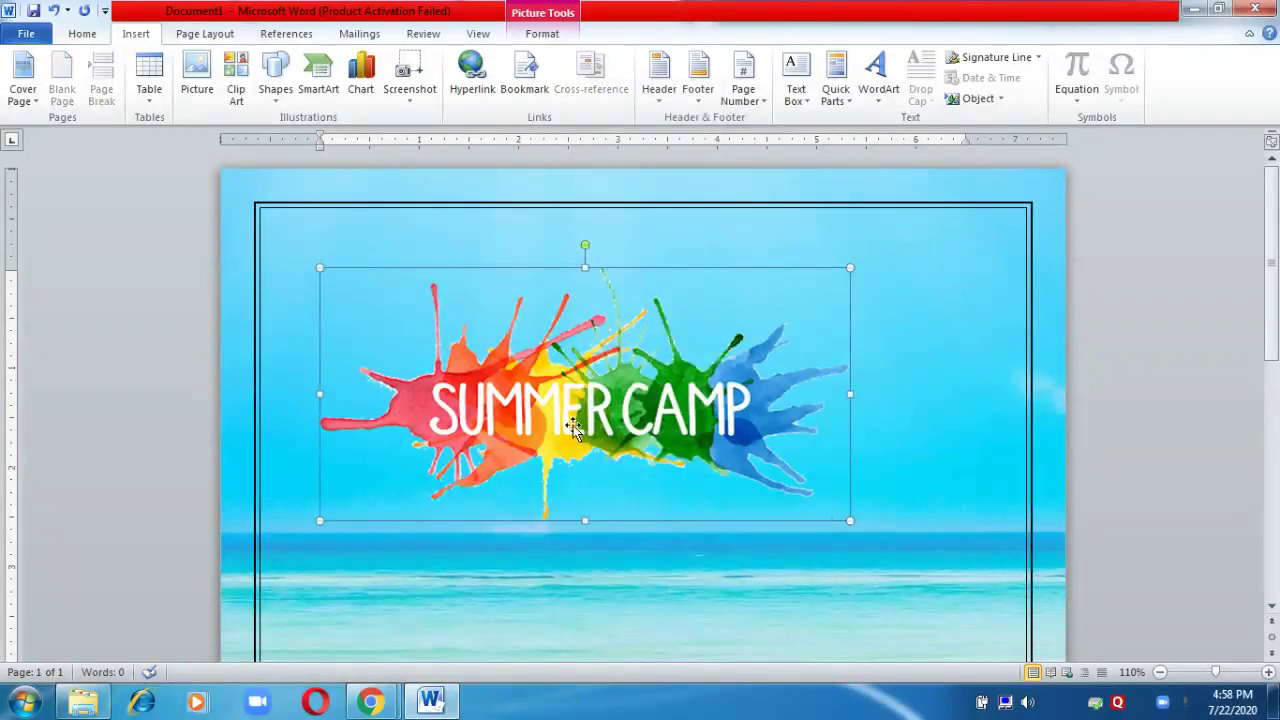
# Move the SUMMER CAMP picture to the top of the page and stretch it to about 7 inches wide, nearly filling the border's width.
pyautogui.moveTo(578, 432); pyautogui.dragTo(619, 378)
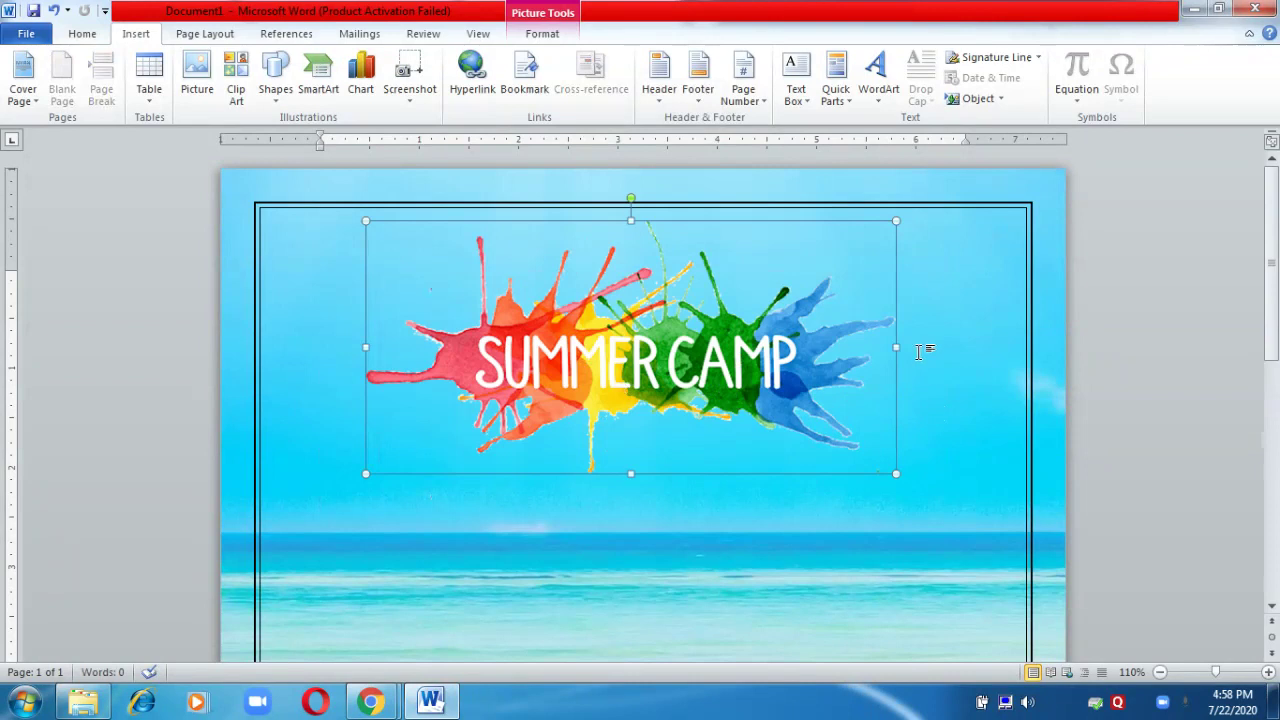
pyautogui.moveTo(897, 347); pyautogui.dragTo(994, 339)
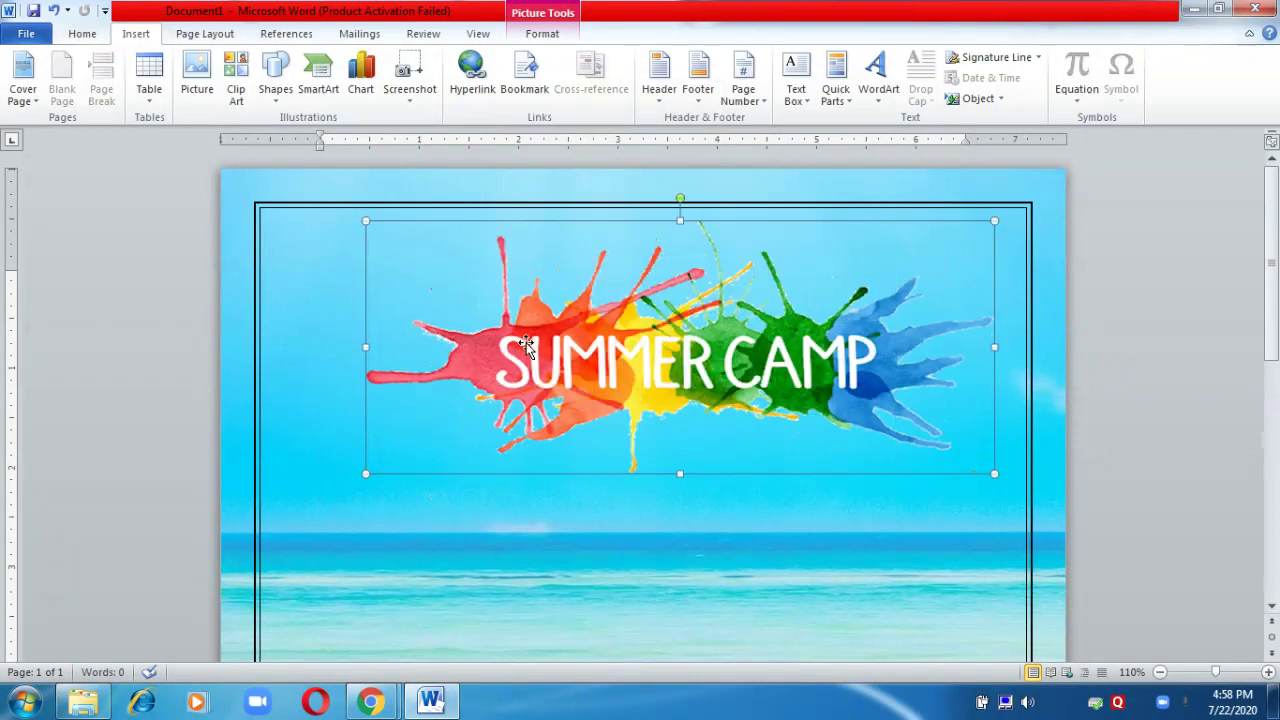
pyautogui.moveTo(365, 348); pyautogui.dragTo(288, 341)
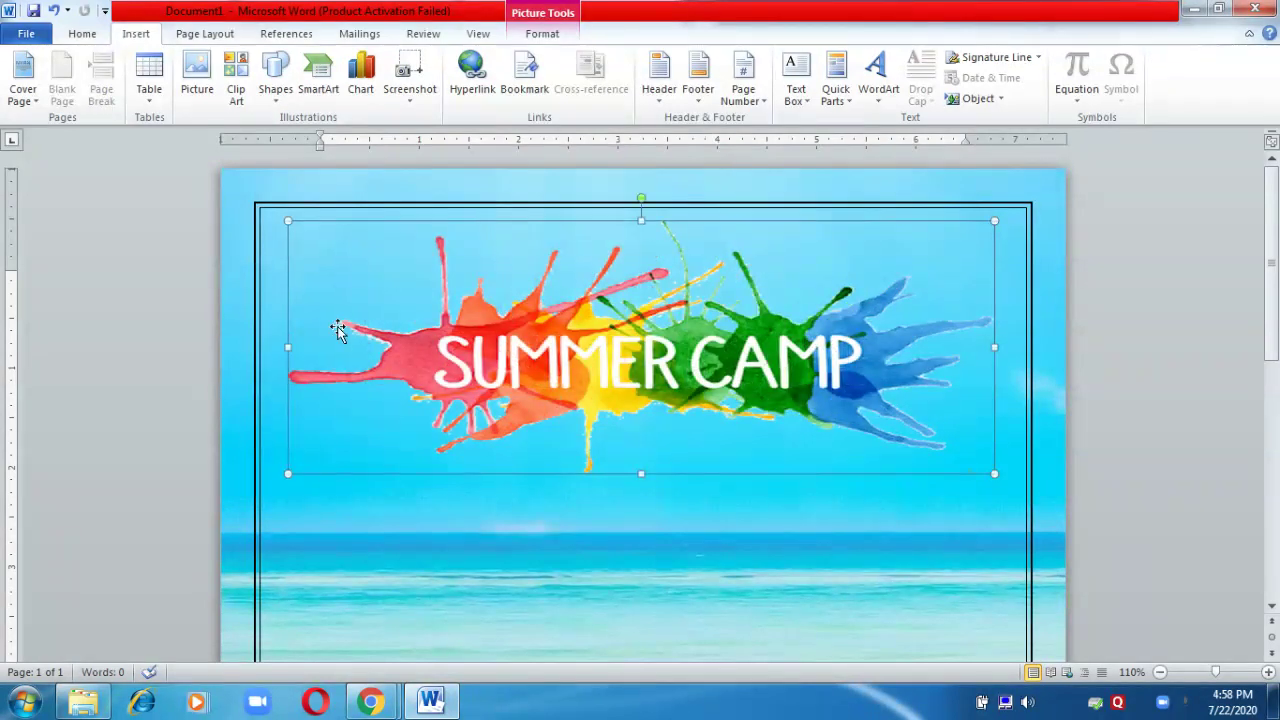
pyautogui.moveTo(642, 221); pyautogui.dragTo(642, 204)
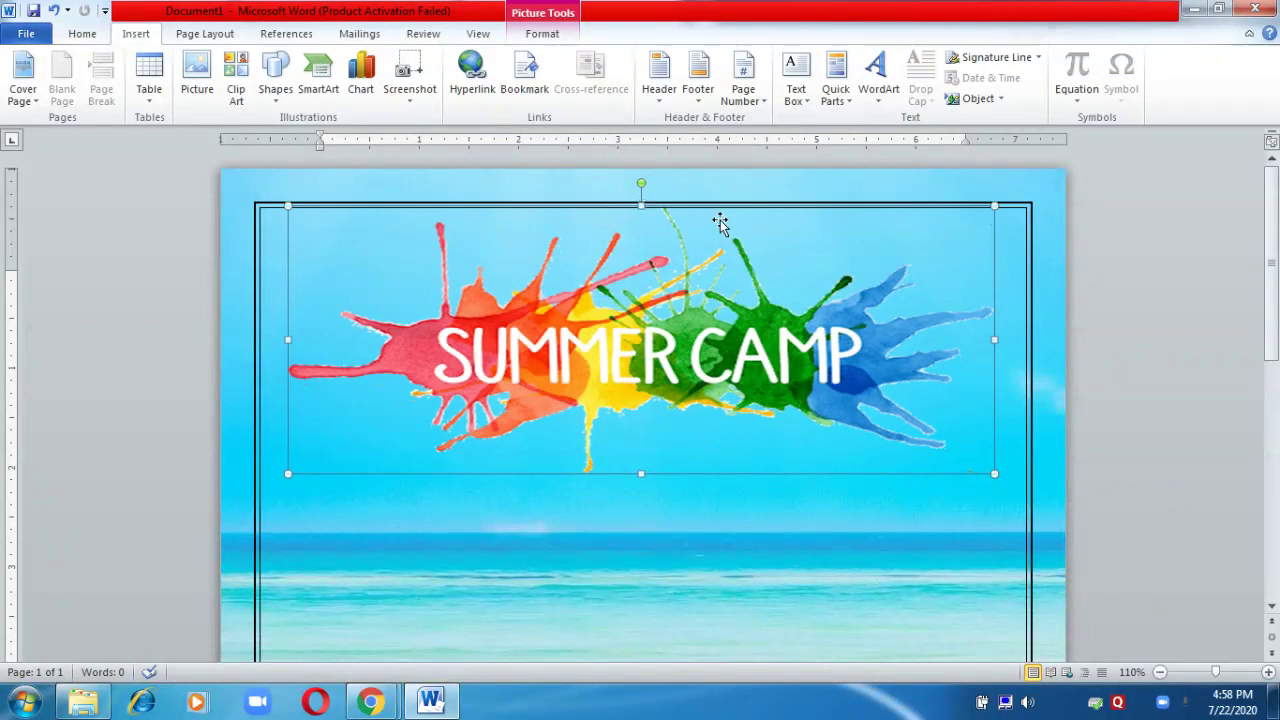
pyautogui.moveTo(674, 333); pyautogui.dragTo(675, 317)
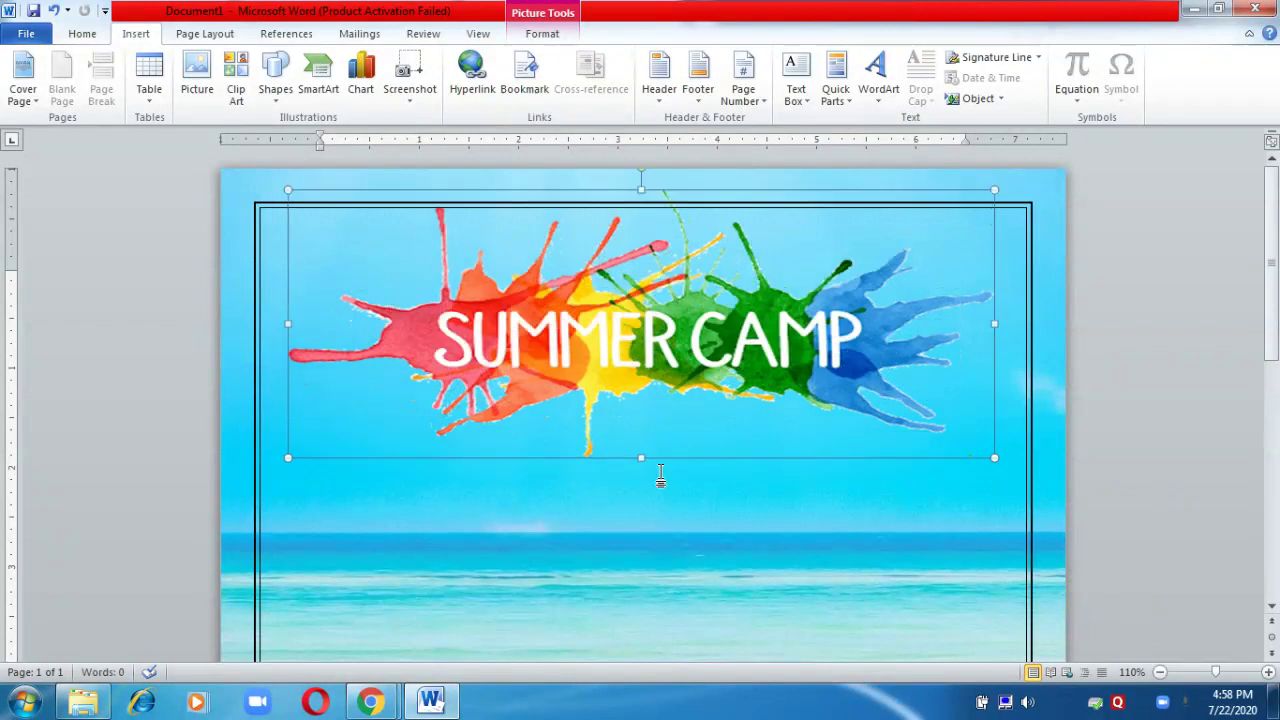
pyautogui.click(712, 512)
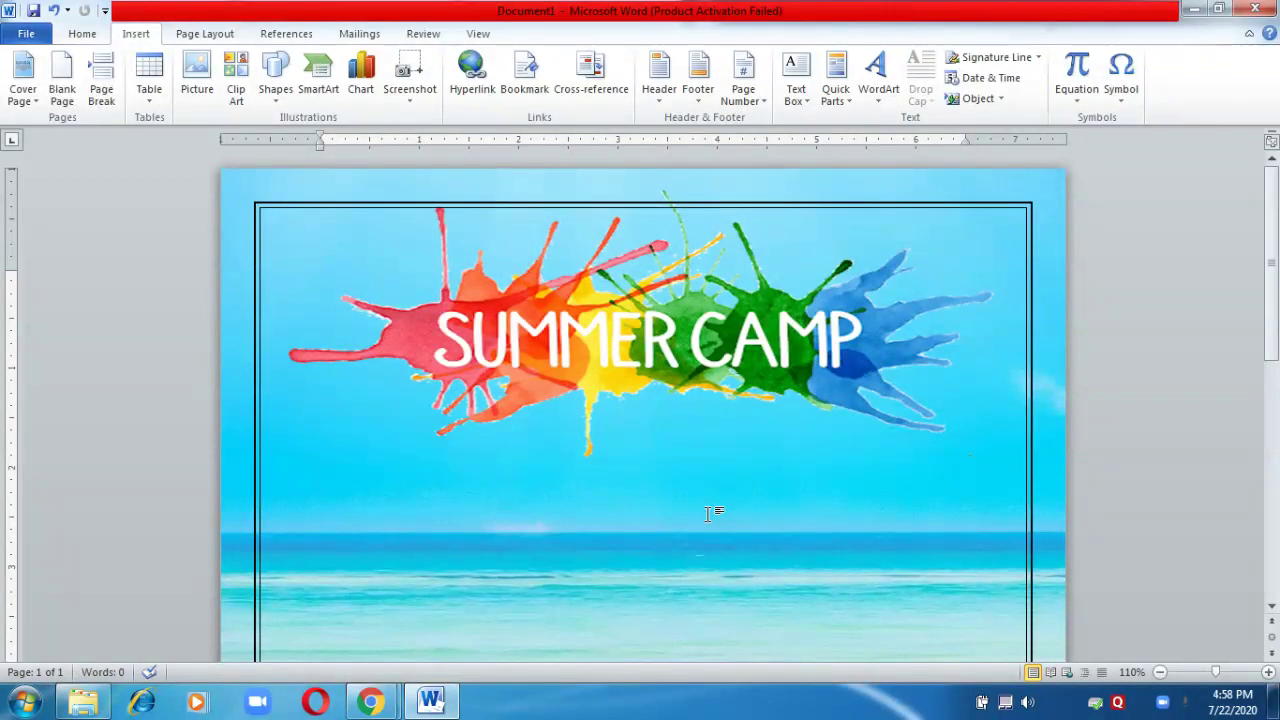
# Switch to Chrome, search Google Images for "skating png", and narrow the results with the transparent filter.
pyautogui.moveTo(1272, 302); pyautogui.dragTo(1276, 342)
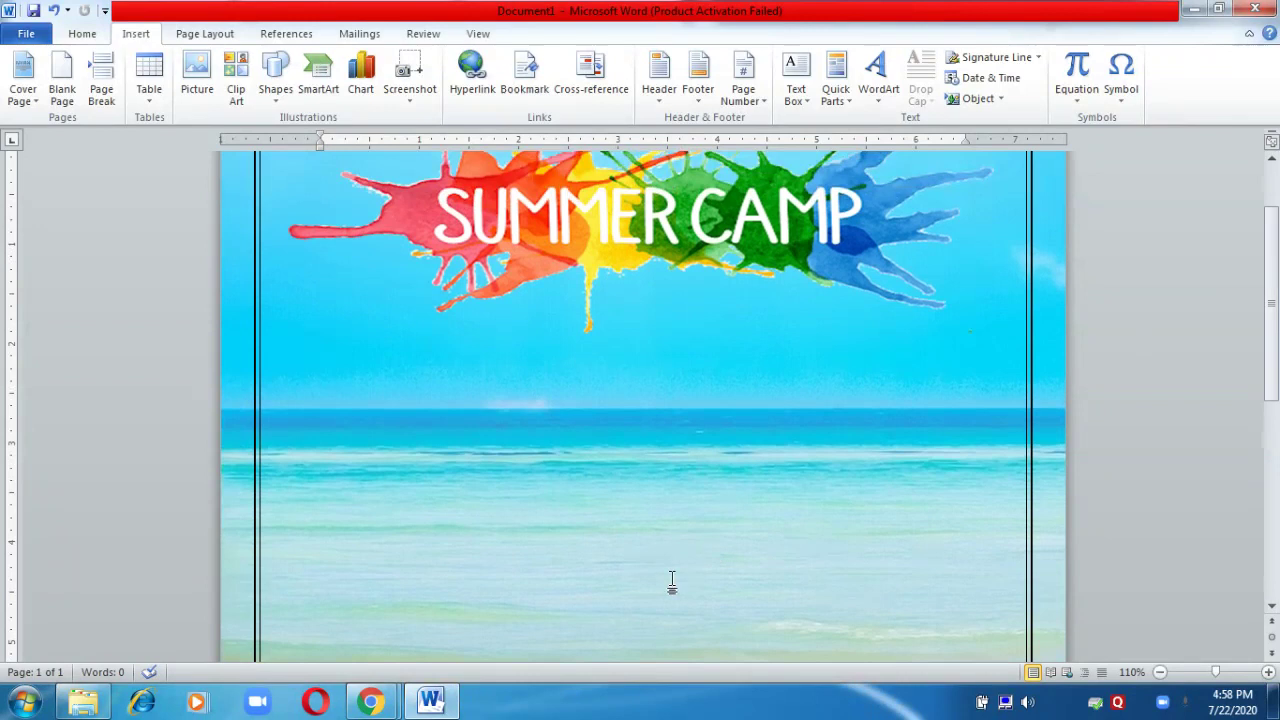
pyautogui.moveTo(376, 706)
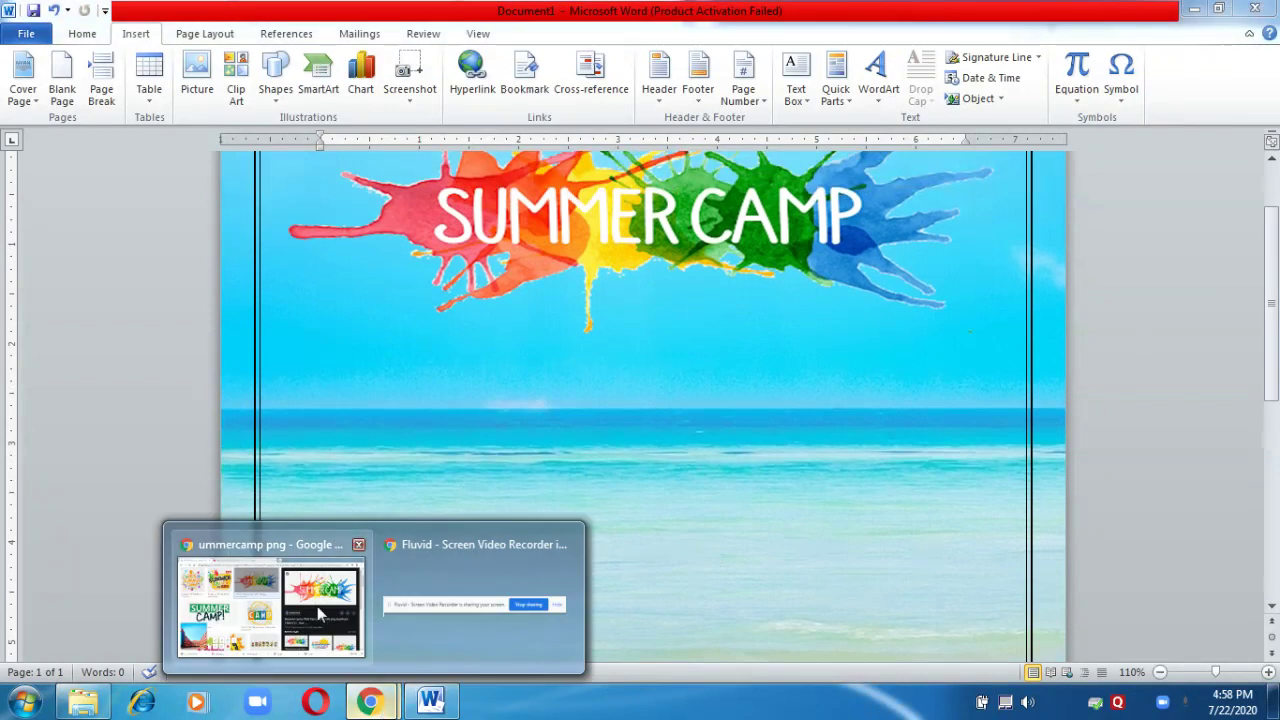
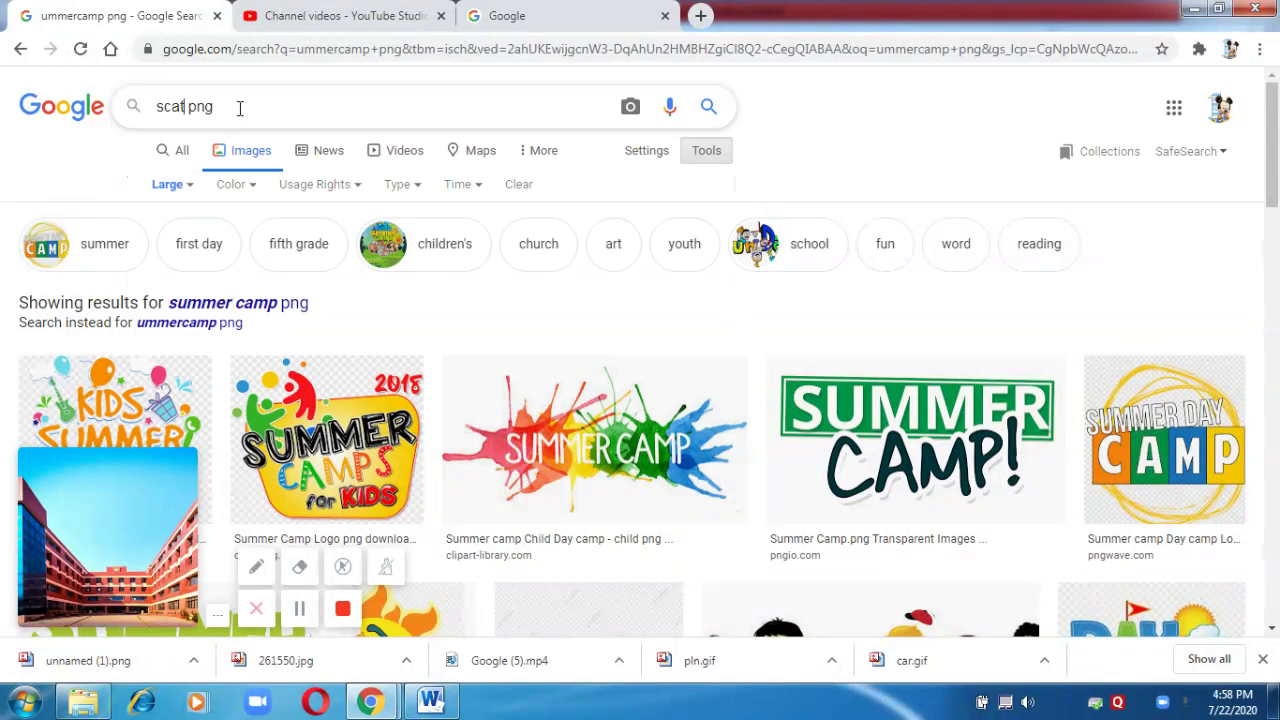
pyautogui.write('ing')
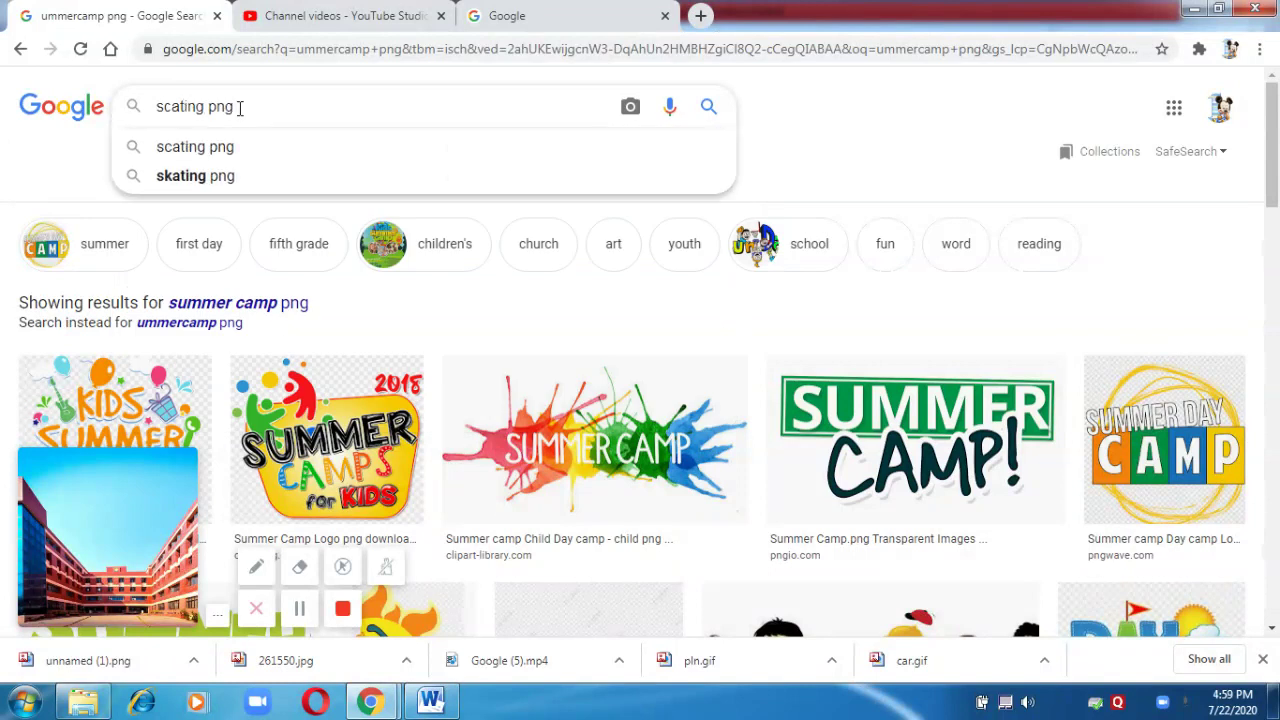
pyautogui.click(180, 178)
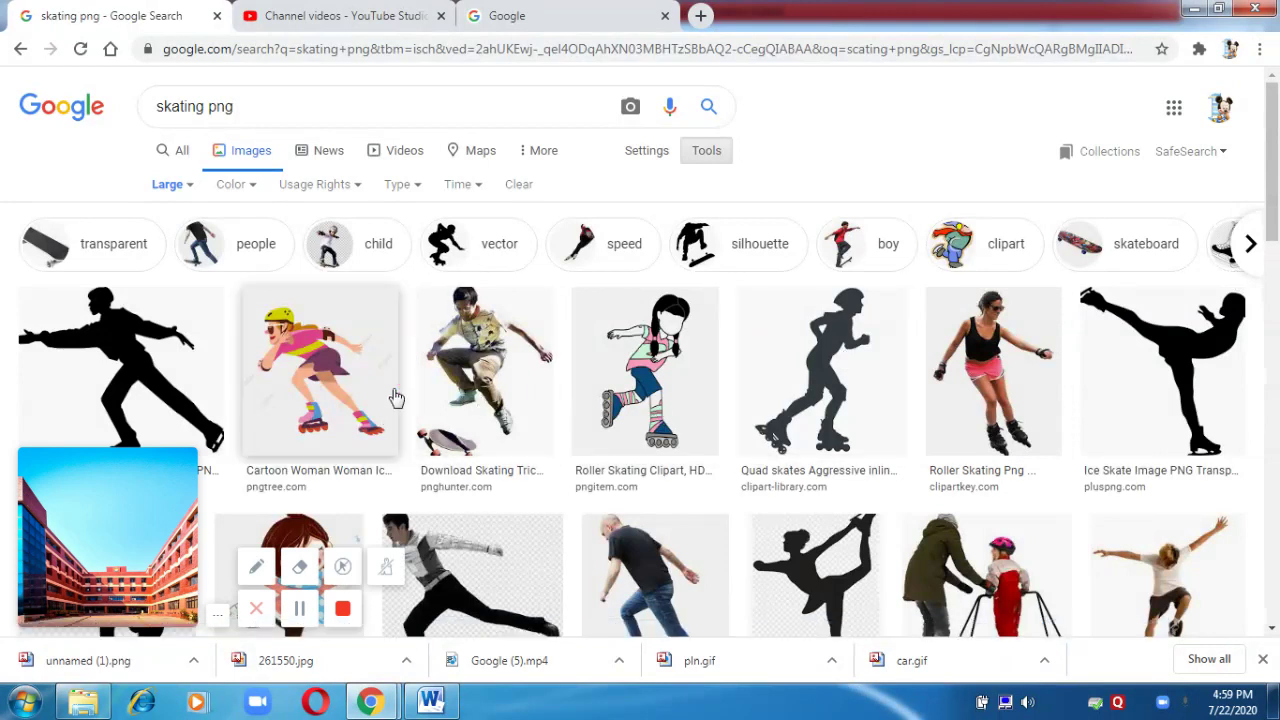
pyautogui.click(120, 250)
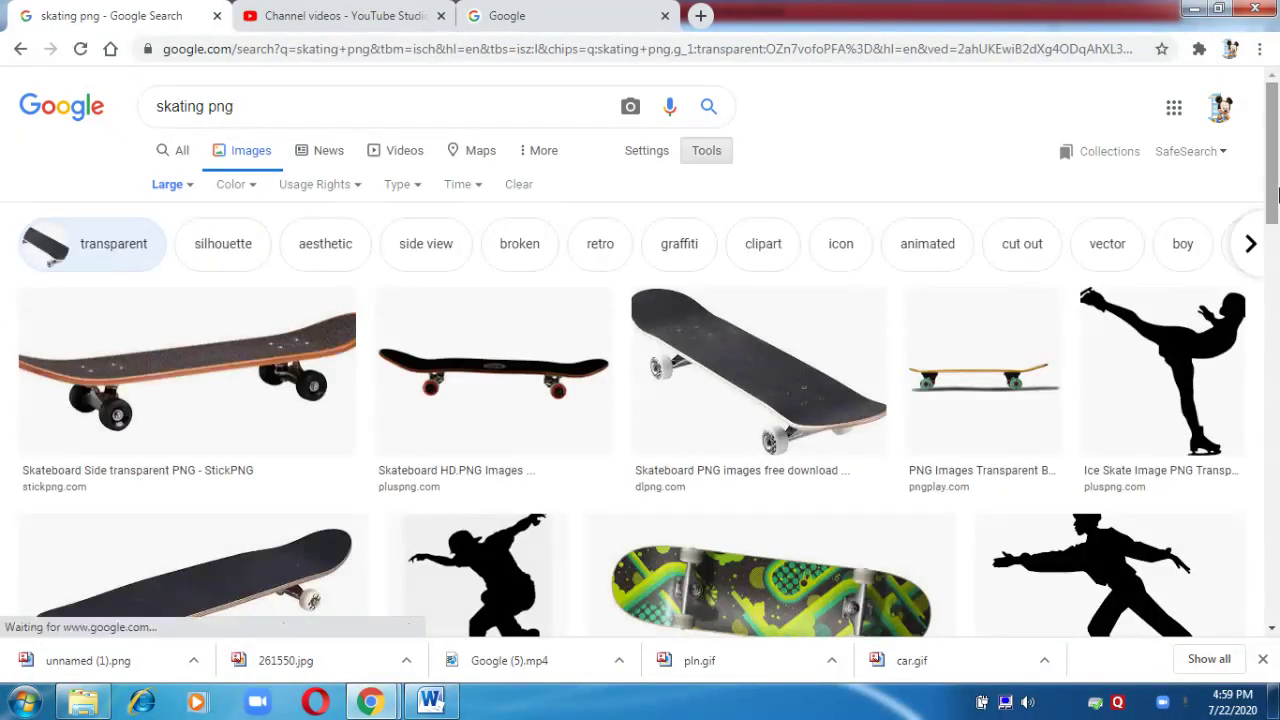
pyautogui.scroll(-2, 1270, 218)
pyautogui.moveTo(1270, 218); pyautogui.dragTo(1276, 151)
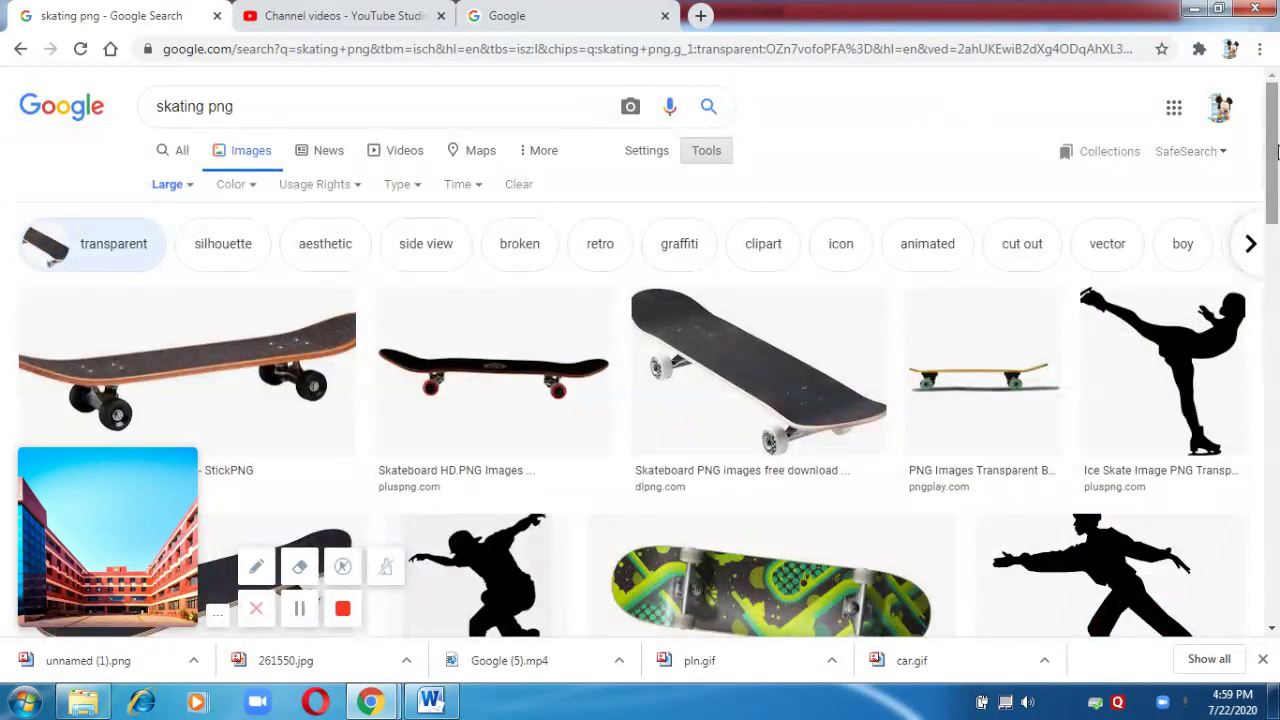
# Change the image search to "kids skating png".
pyautogui.click(158, 104)
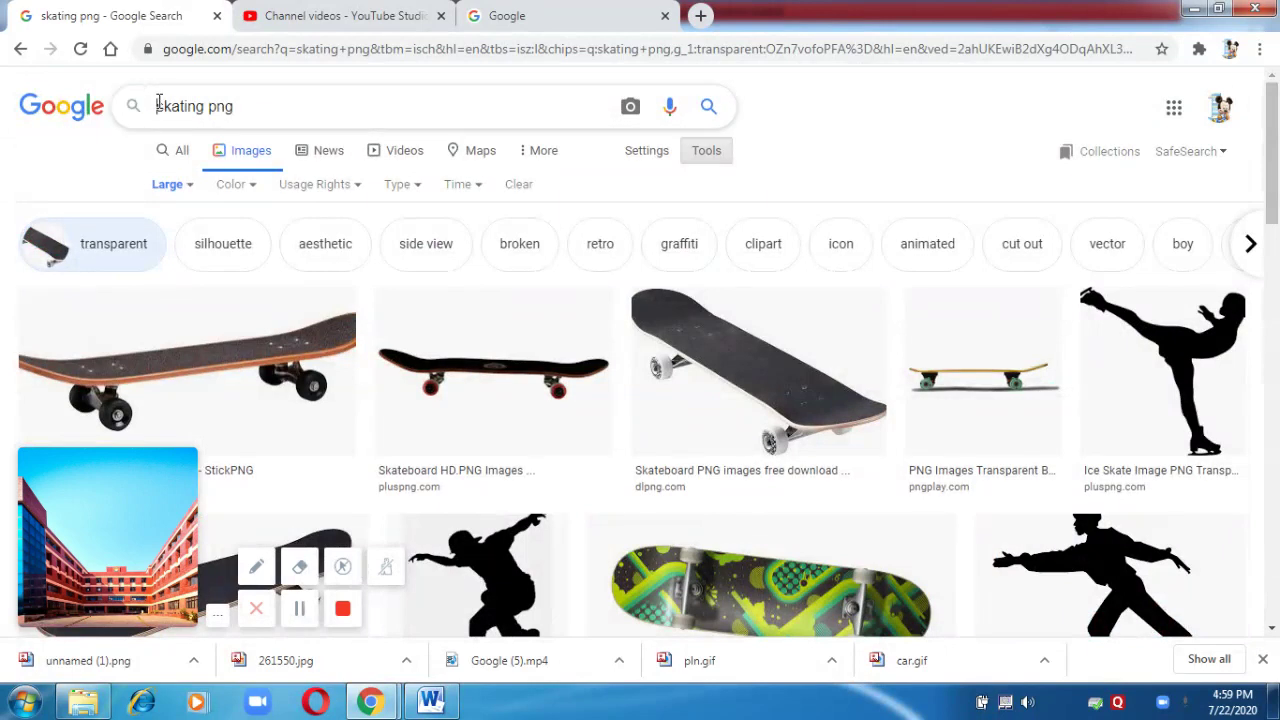
pyautogui.write('kids')
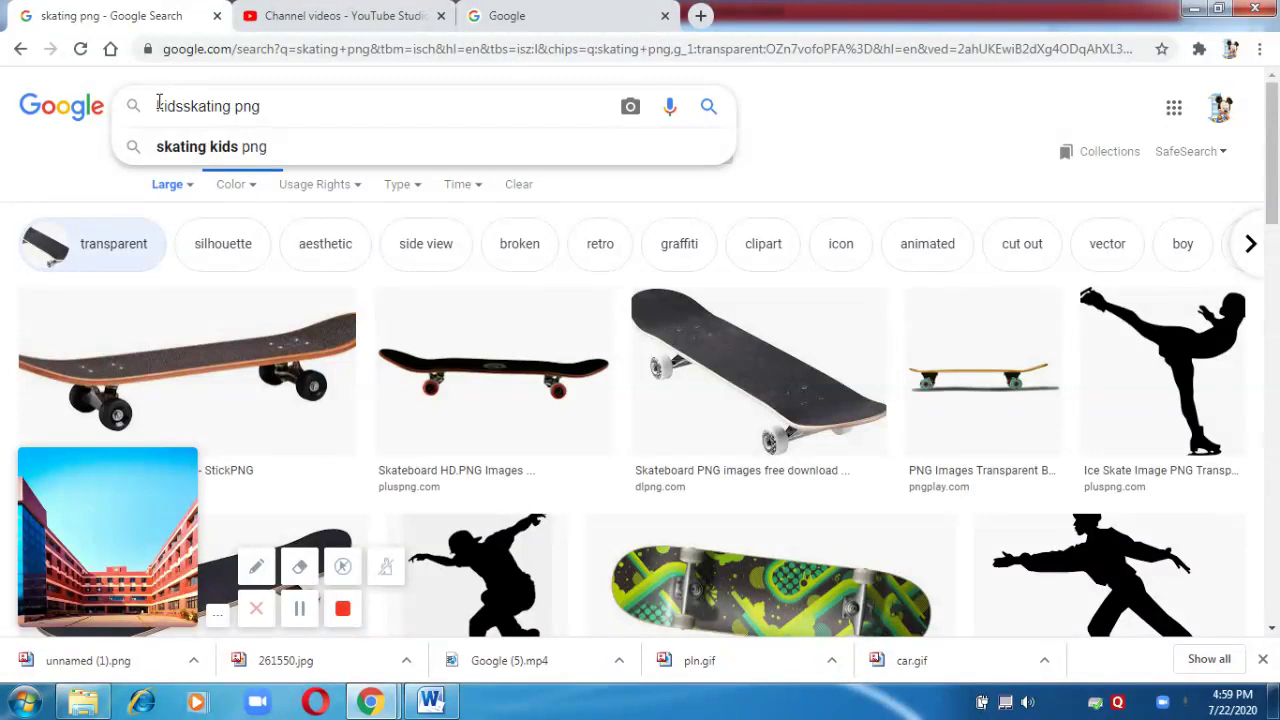
pyautogui.press('Return')
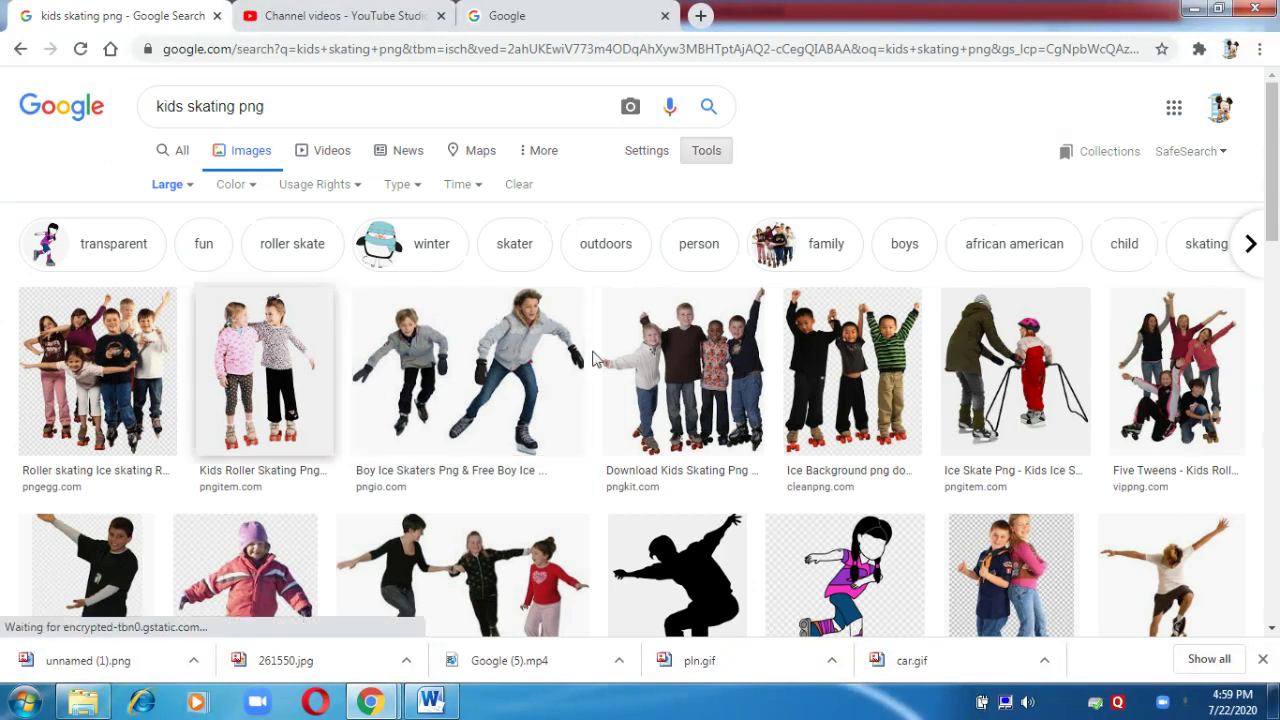
# Preview the PNGio image of two boy ice skaters and save it as PNG image clipped-boy-ice-skaters-png-1307_951 in the pics folder.
pyautogui.rightClick(444, 384)
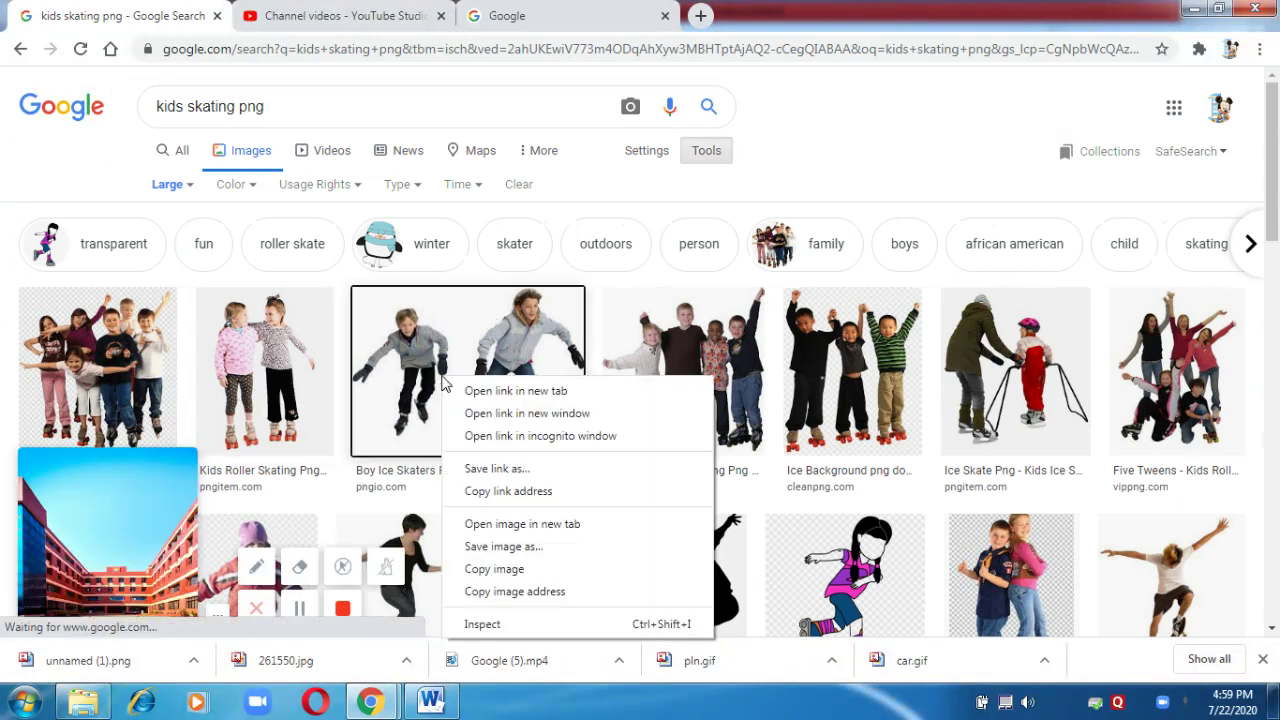
pyautogui.click(420, 390)
pyautogui.click(420, 390)
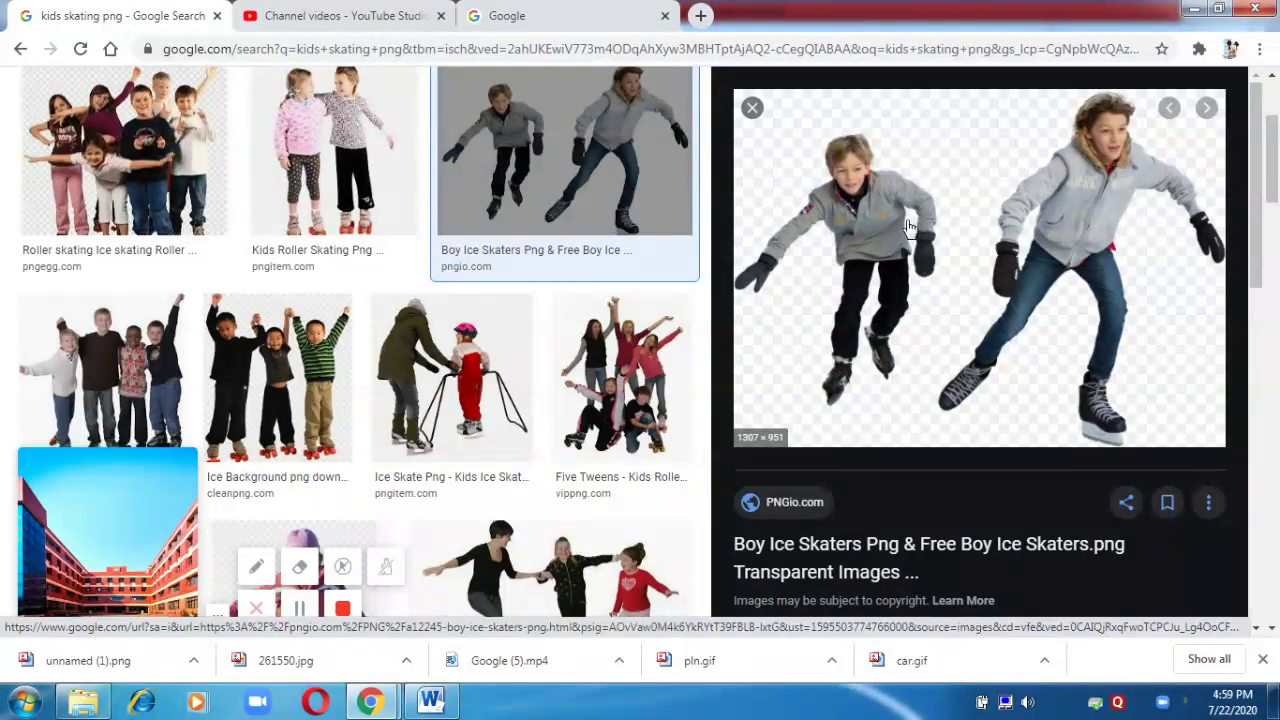
pyautogui.rightClick(866, 223)
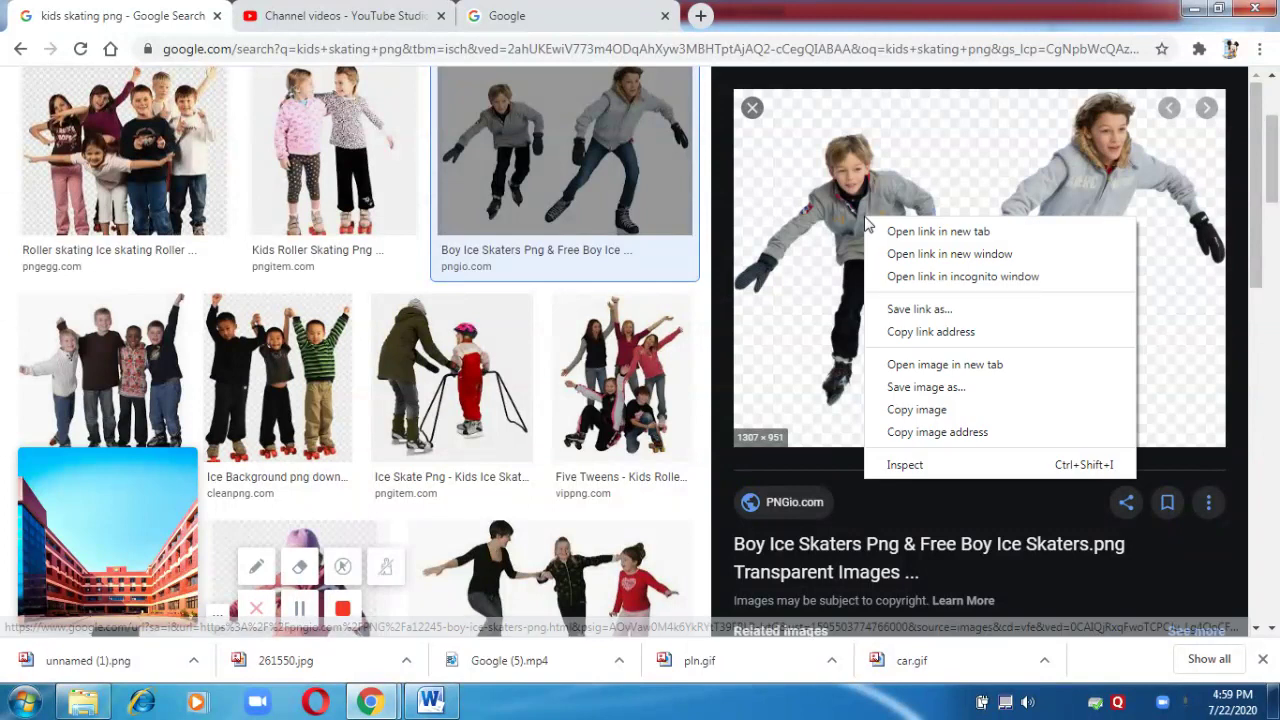
pyautogui.click(918, 388)
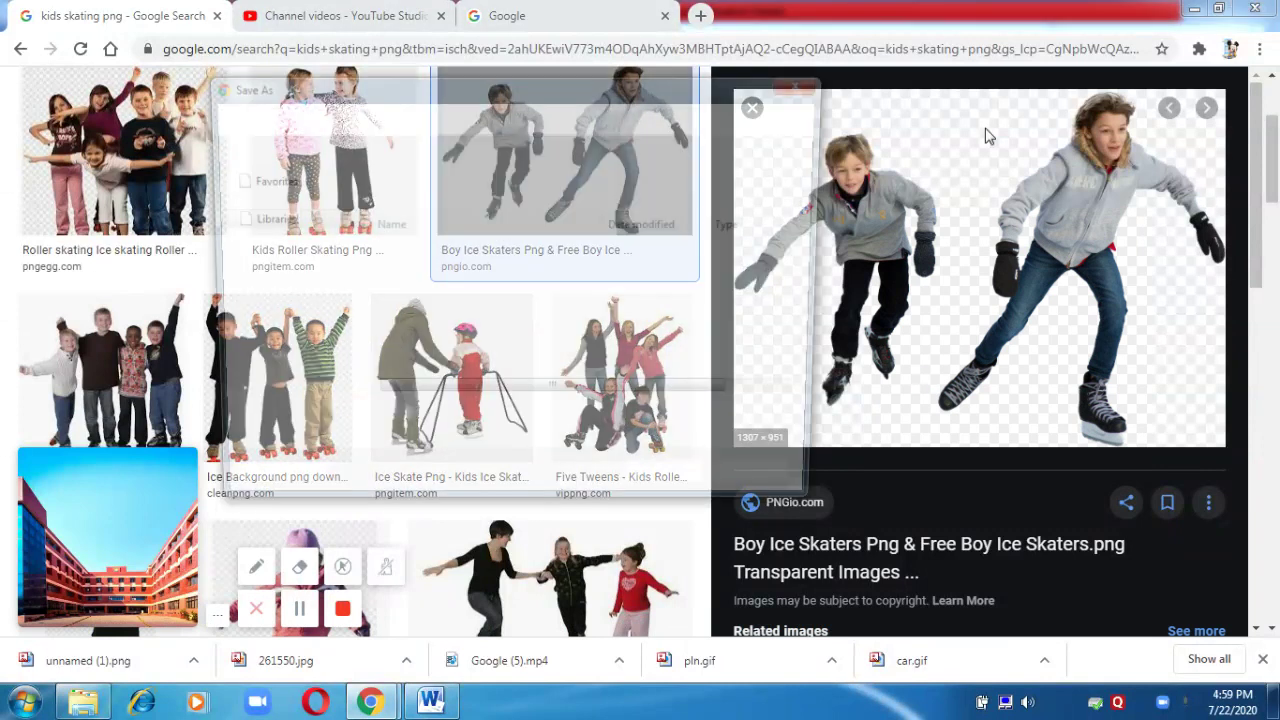
pyautogui.click(677, 490)
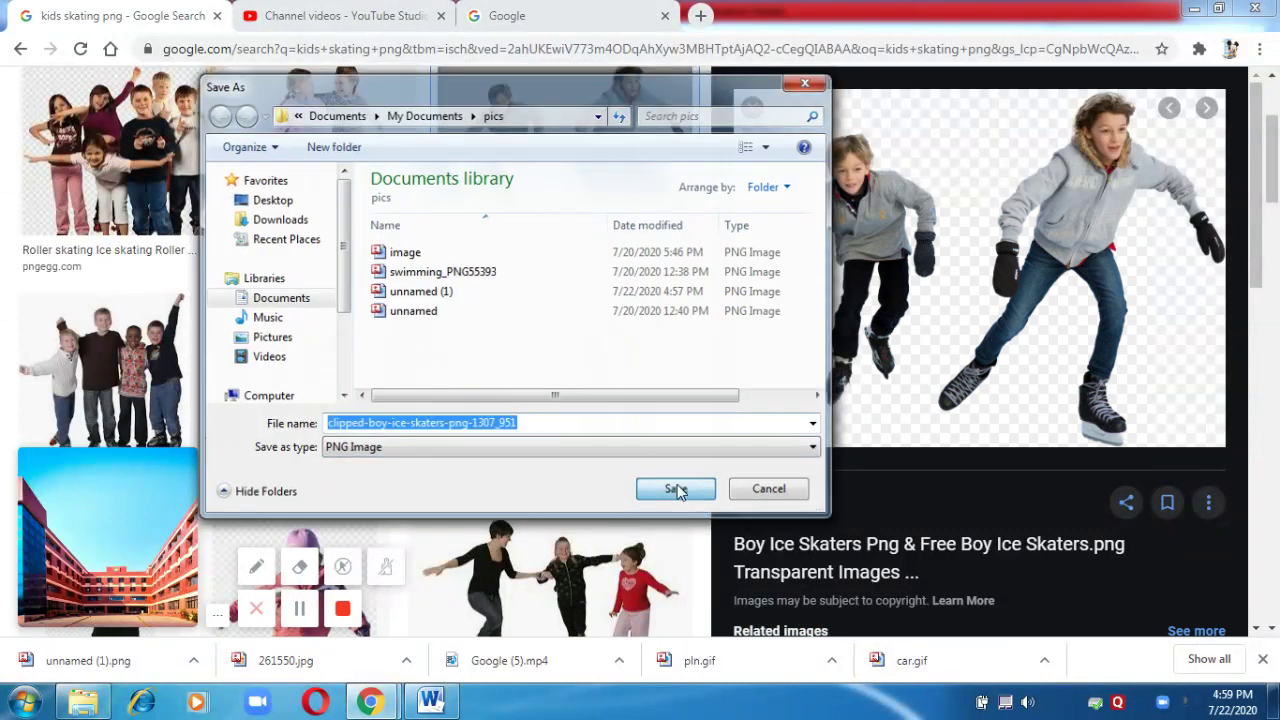
# Preview the PNGkey Fun Family Skate Night image, save it as PNG image 0-4110_fun-family-skate-night-roller-skate-person-png in the pics folder, and close the preview.
pyautogui.click(560, 565)
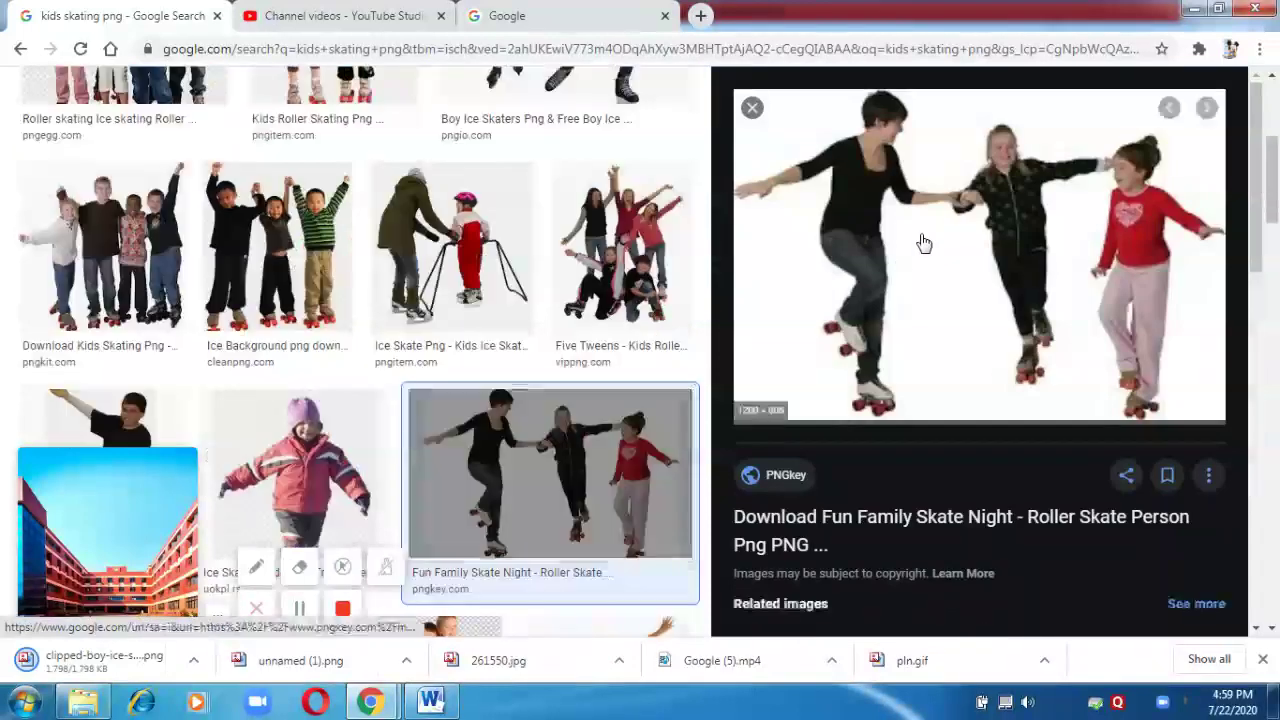
pyautogui.rightClick(863, 201)
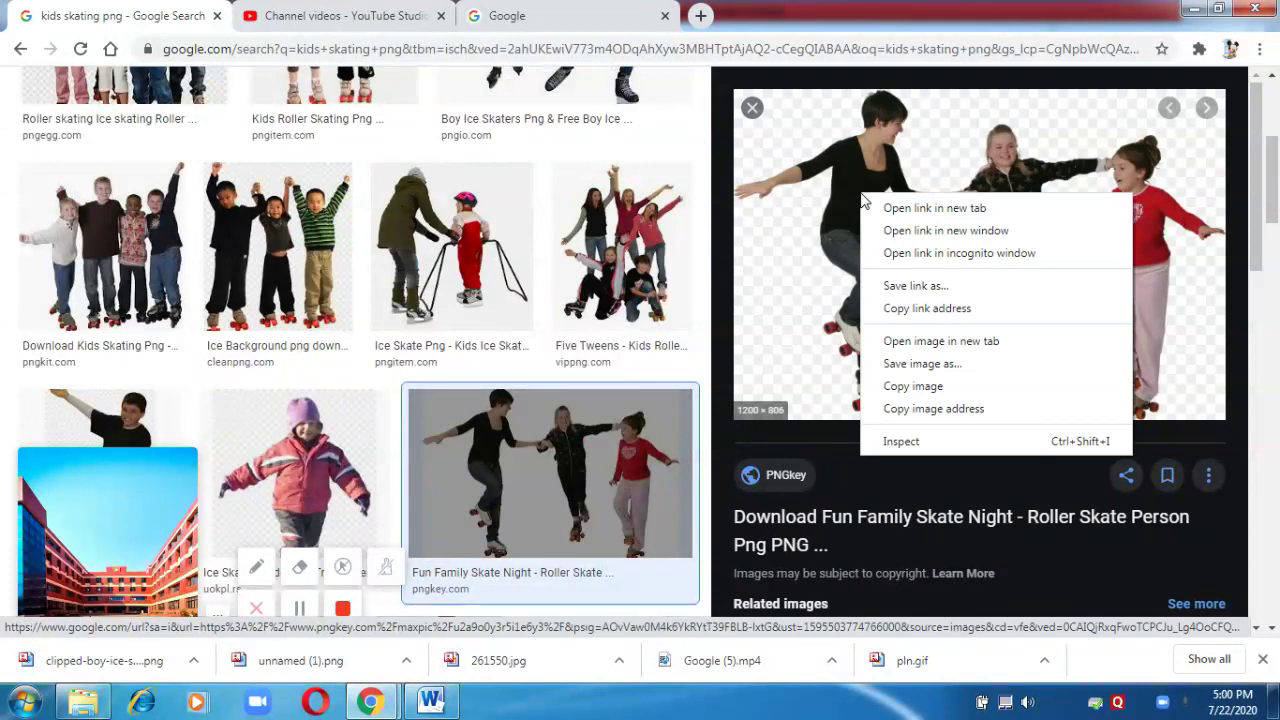
pyautogui.click(906, 366)
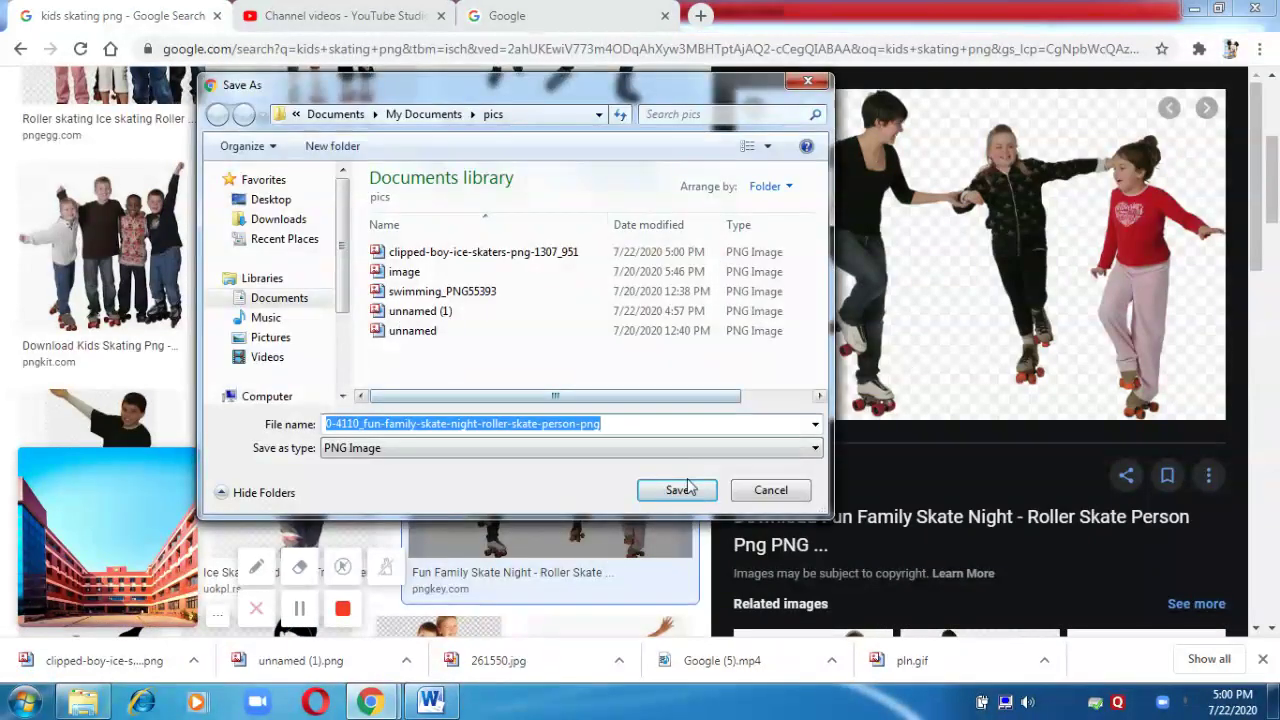
pyautogui.click(677, 490)
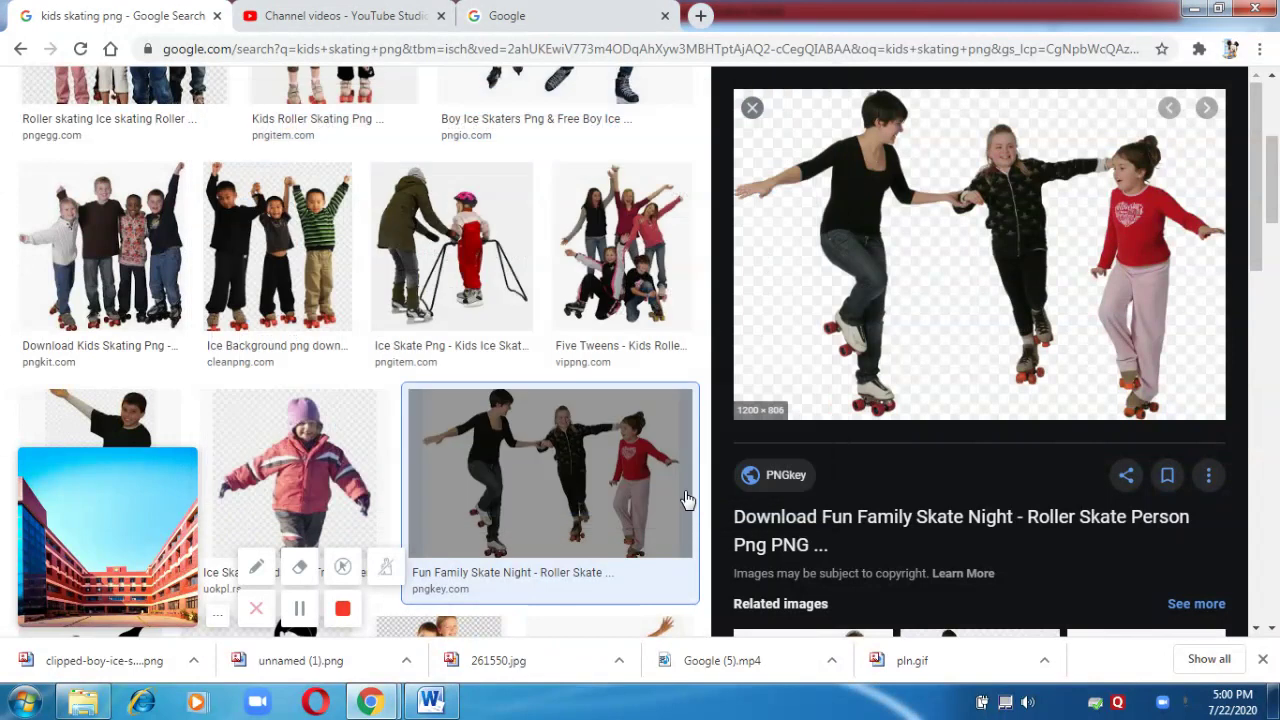
pyautogui.click(751, 110)
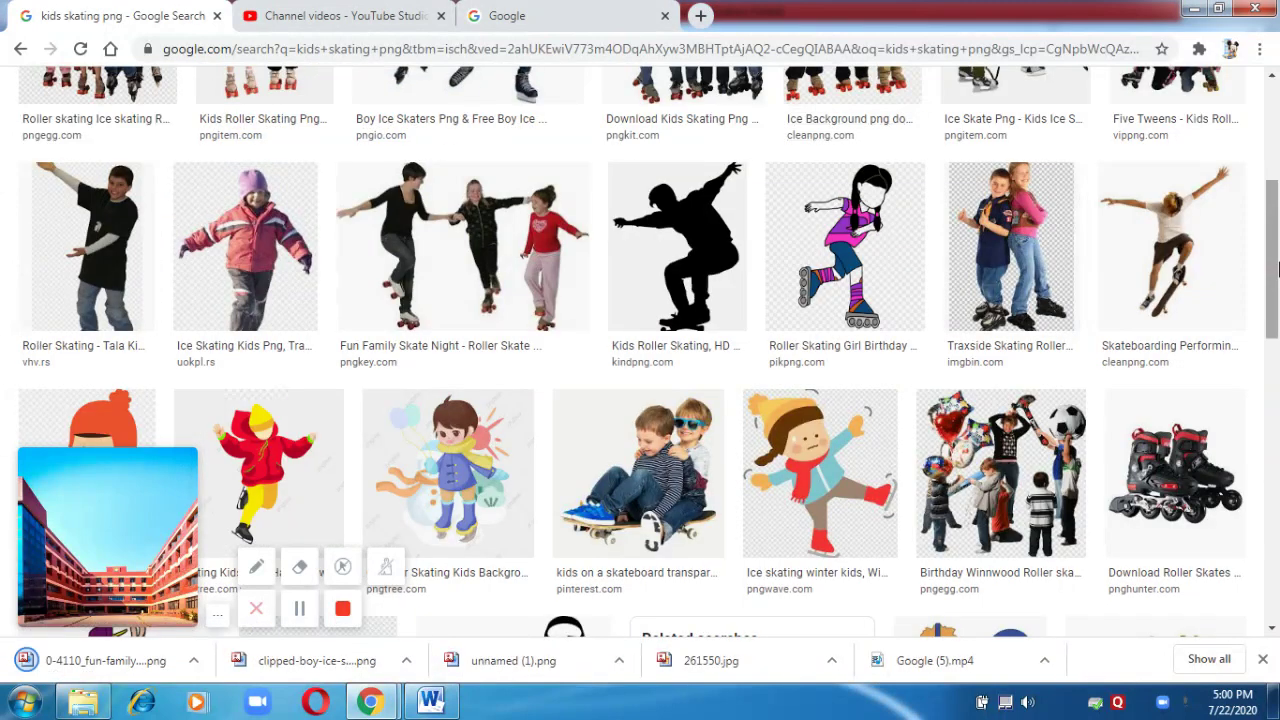
# Replace the kids skating image search with a search for "swimming png".
pyautogui.moveTo(1277, 268); pyautogui.dragTo(1277, 120)
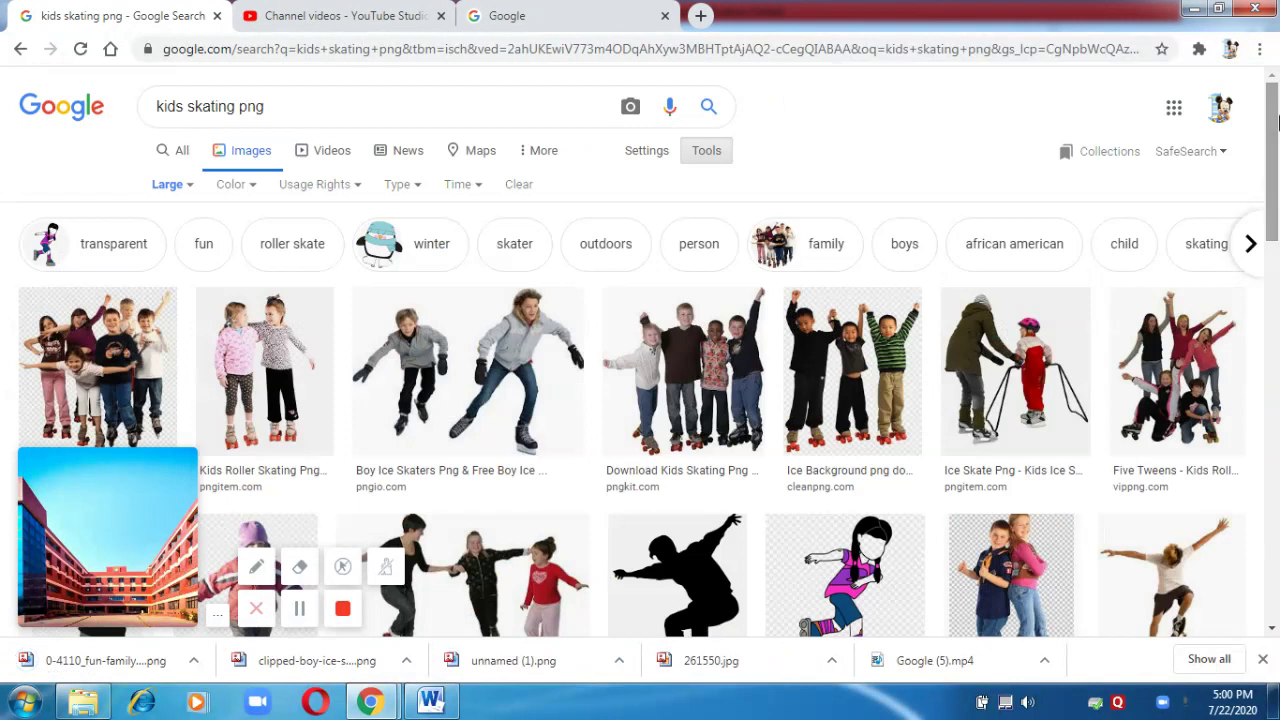
pyautogui.click(235, 106)
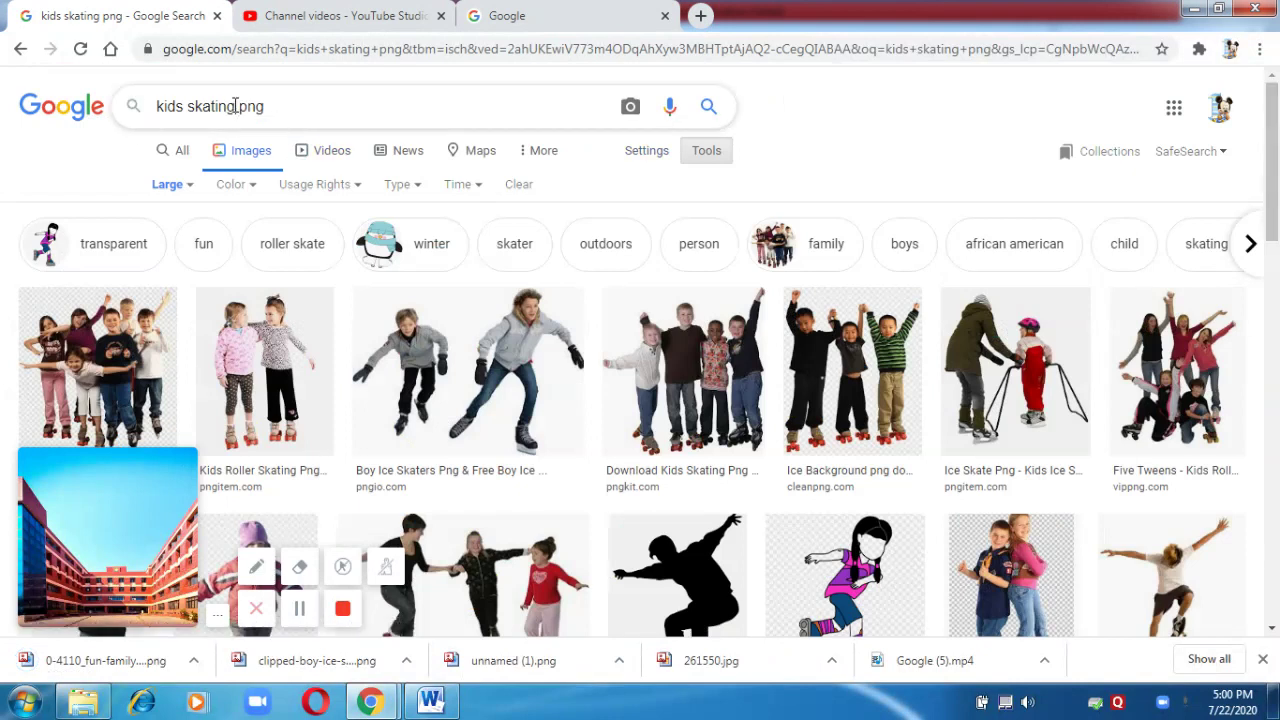
pyautogui.press('BackSpace')
pyautogui.press('BackSpace')
pyautogui.press('BackSpace')
pyautogui.press('BackSpace')
pyautogui.press('BackSpace')
pyautogui.press('BackSpace')
pyautogui.press('BackSpace')
pyautogui.press('BackSpace')
pyautogui.press('BackSpace')
pyautogui.press('BackSpace')
pyautogui.press('BackSpace')
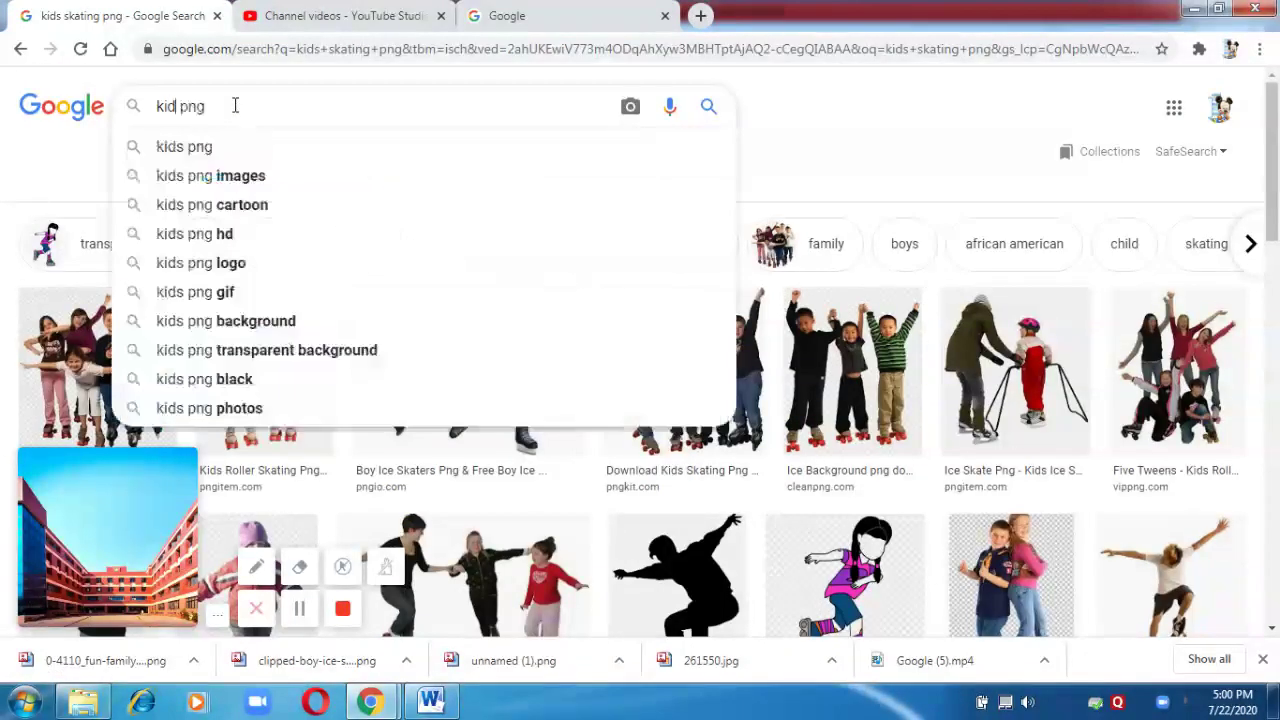
pyautogui.press('BackSpace')
pyautogui.press('BackSpace')
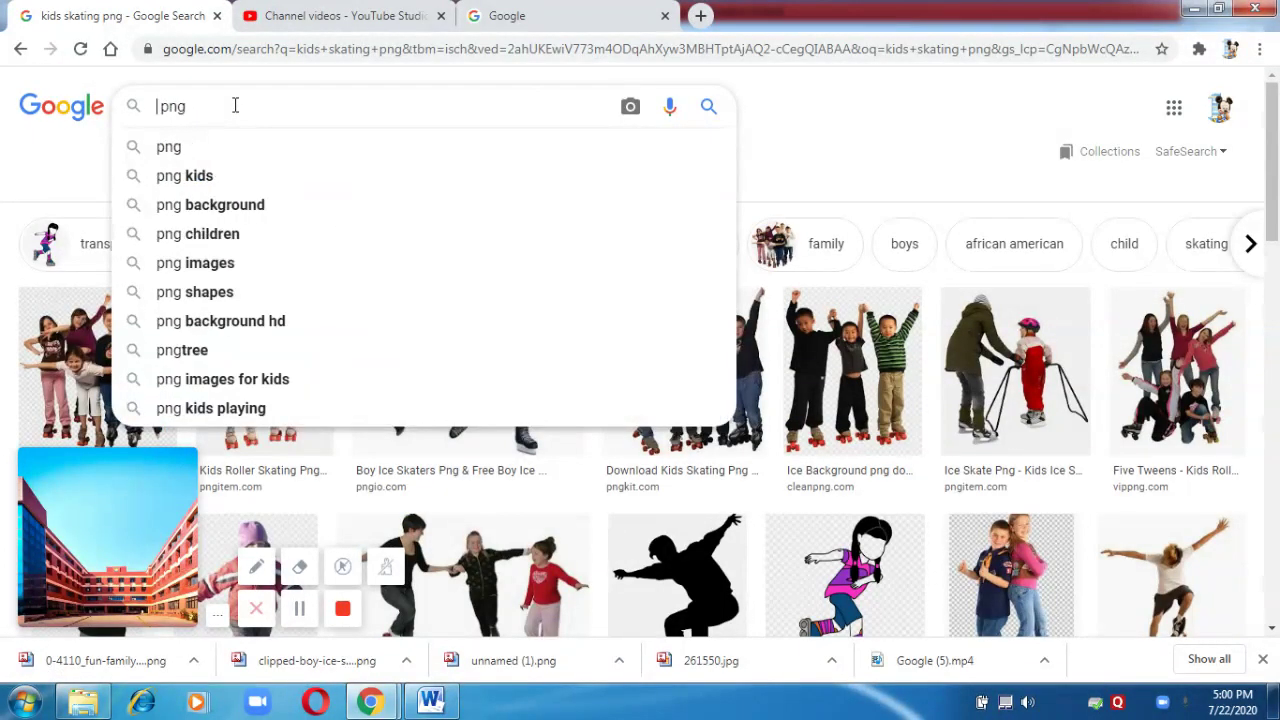
pyautogui.write('swimm')
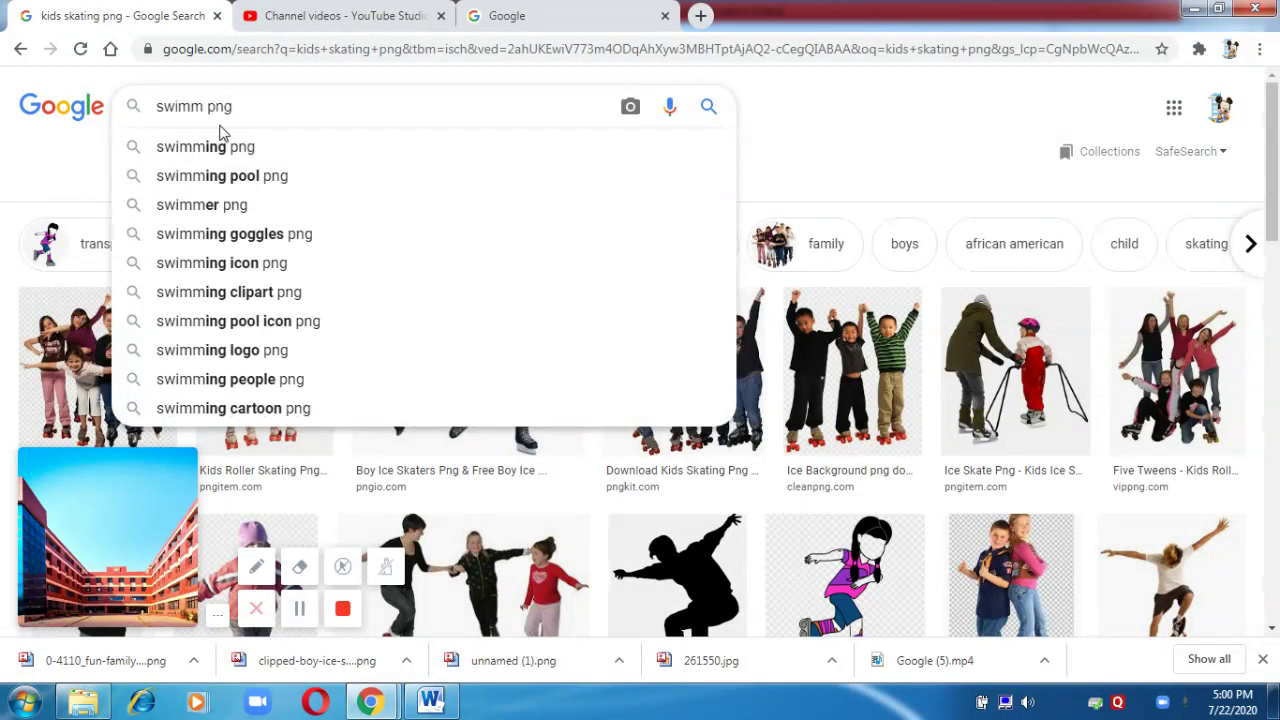
pyautogui.click(222, 146)
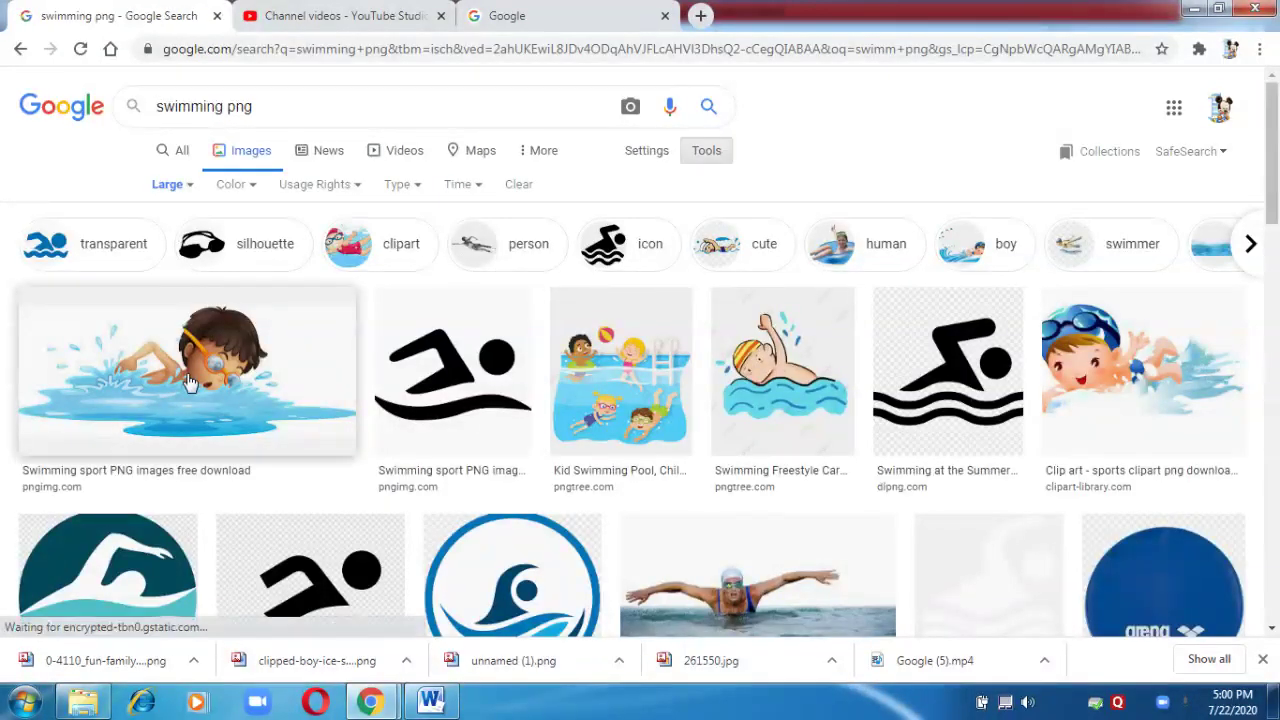
# Preview the Clipart Library image of the swimming child and save it as PNG image unnamed (2) in the pics folder.
pyautogui.rightClick(1090, 369)
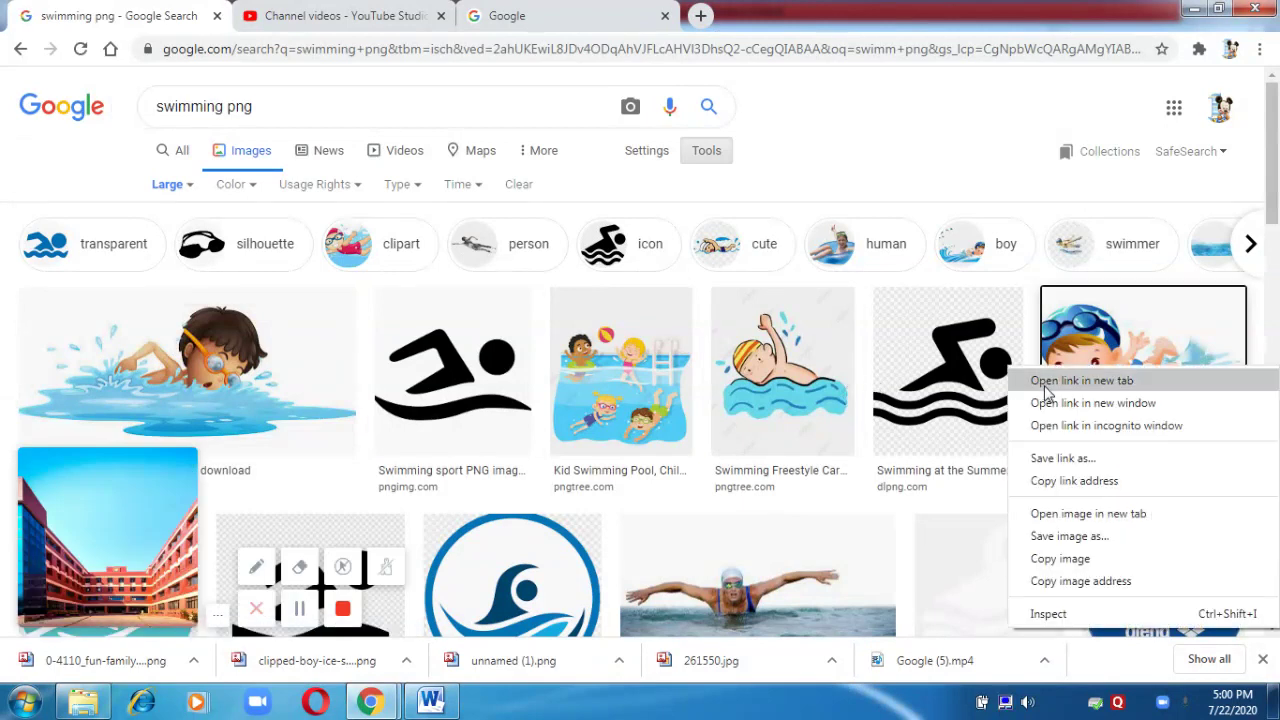
pyautogui.click(1090, 341)
pyautogui.click(1090, 341)
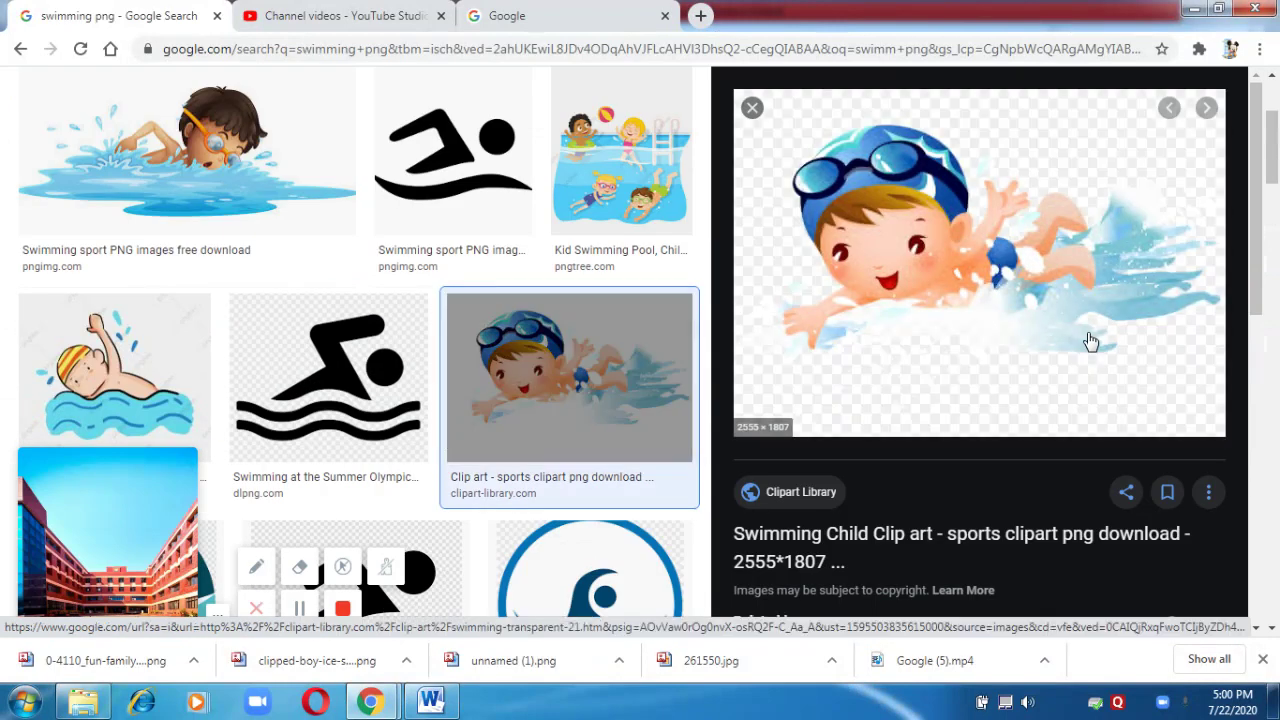
pyautogui.rightClick(926, 257)
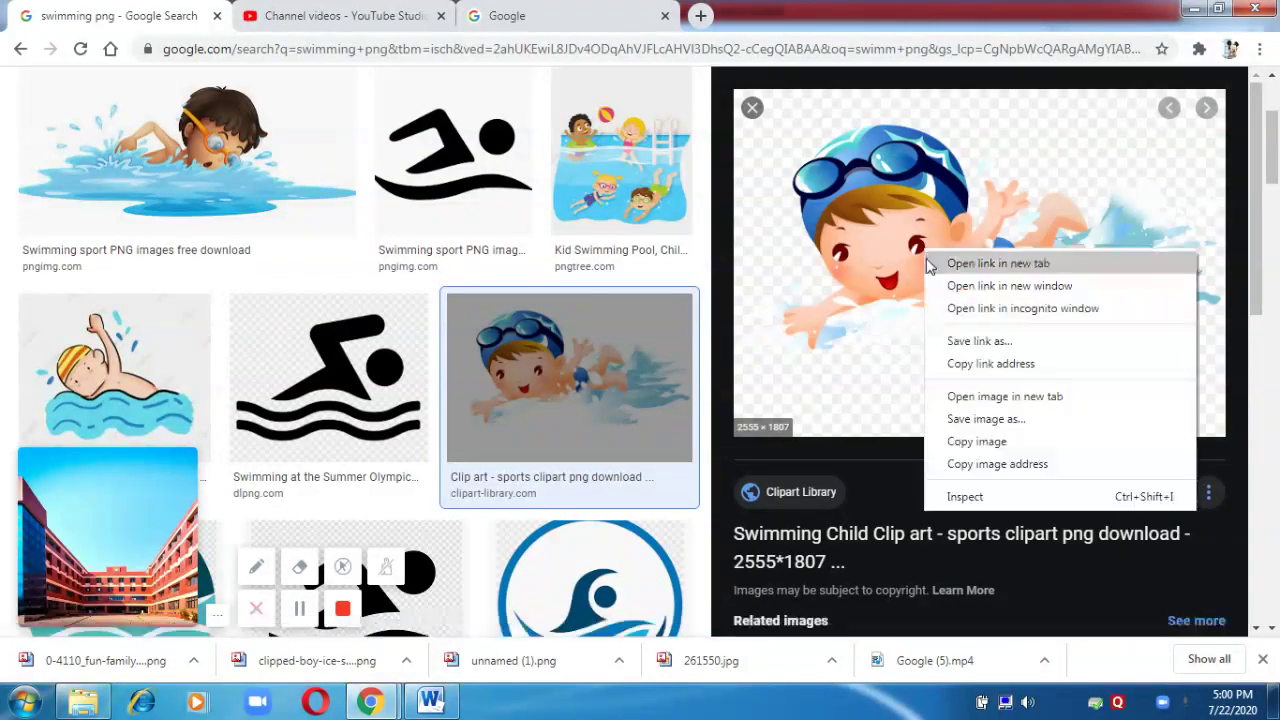
pyautogui.click(983, 420)
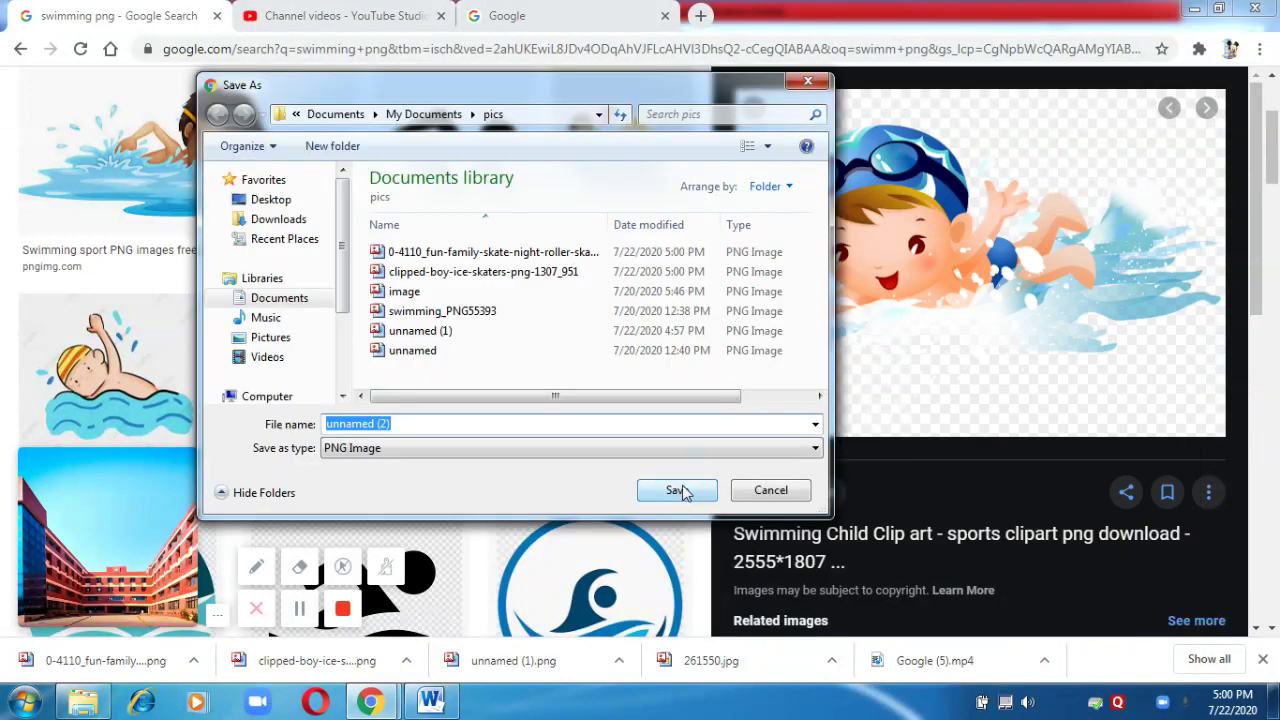
pyautogui.click(680, 490)
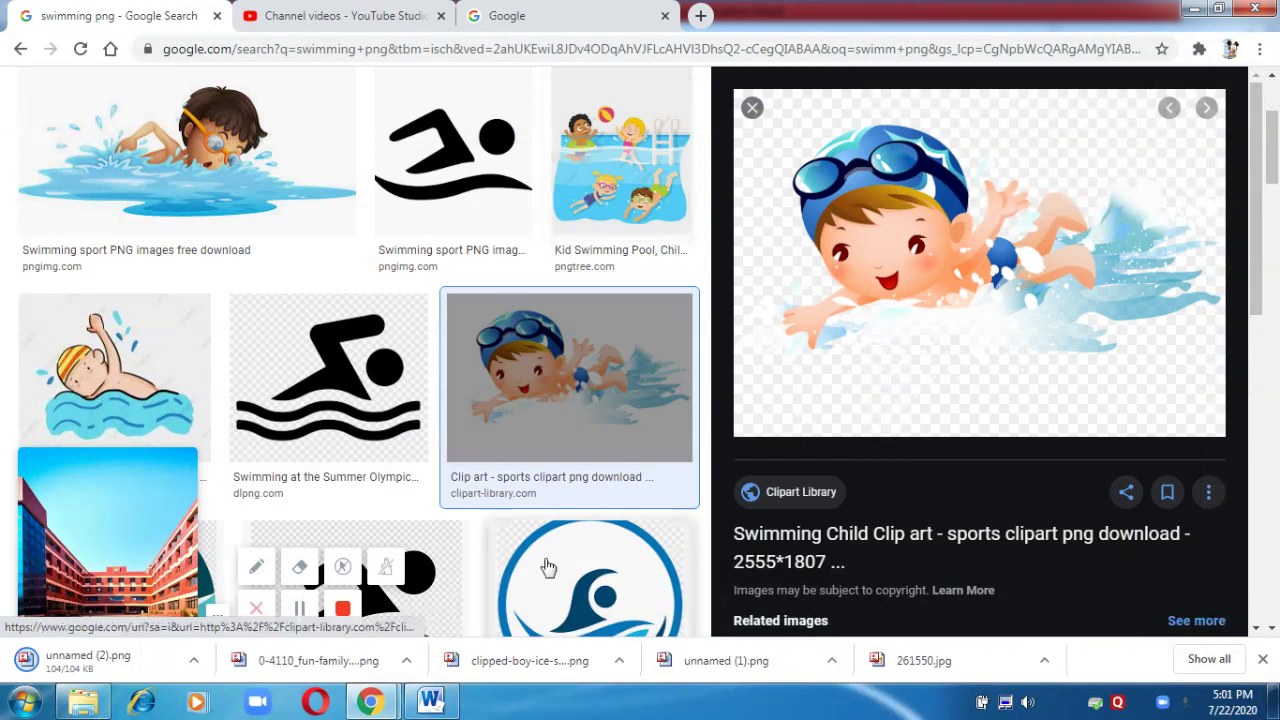
# Copy the swimming child picture unnamed (2) from the pics folder and paste it into the Word poster.
pyautogui.click(440, 703)
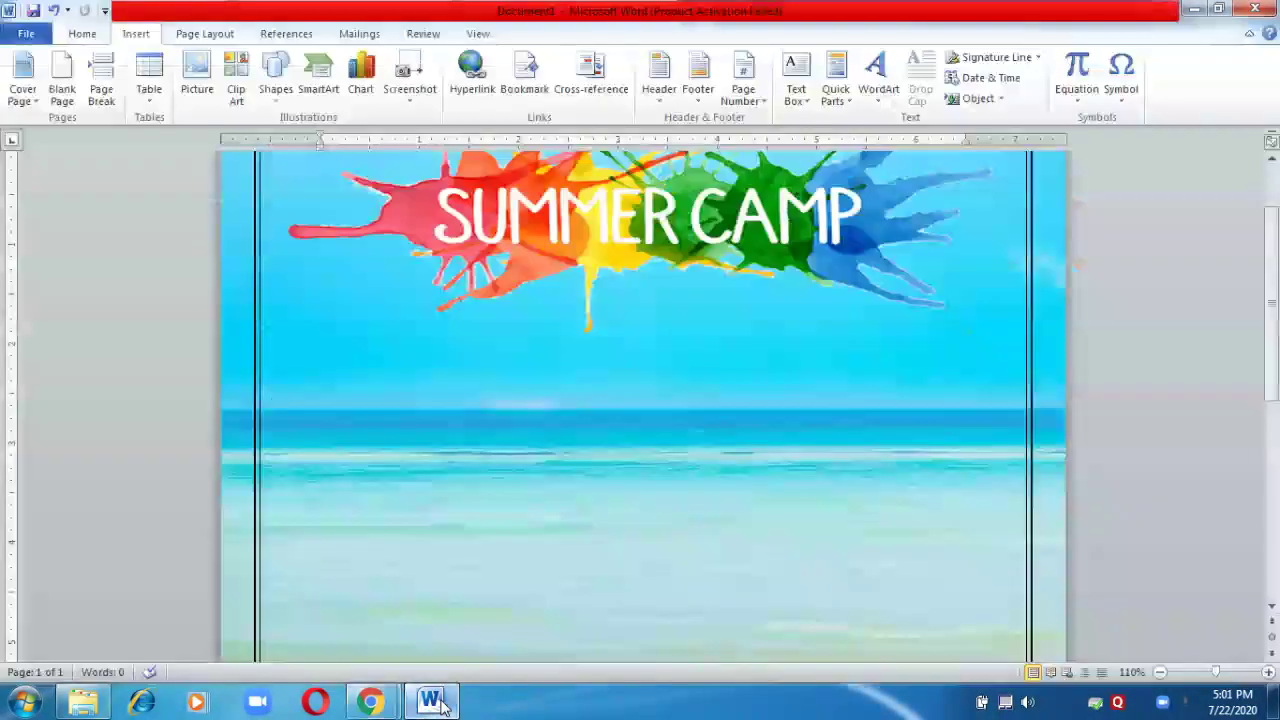
pyautogui.click(98, 706)
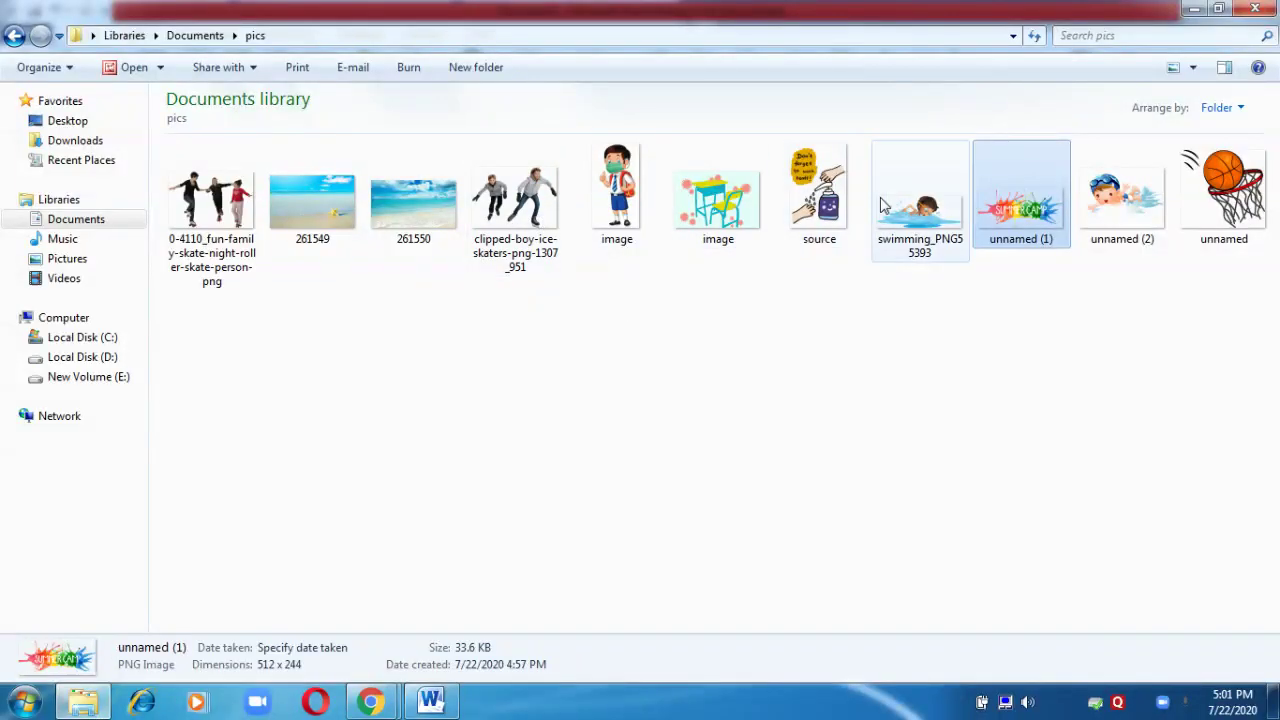
pyautogui.click(1080, 220)
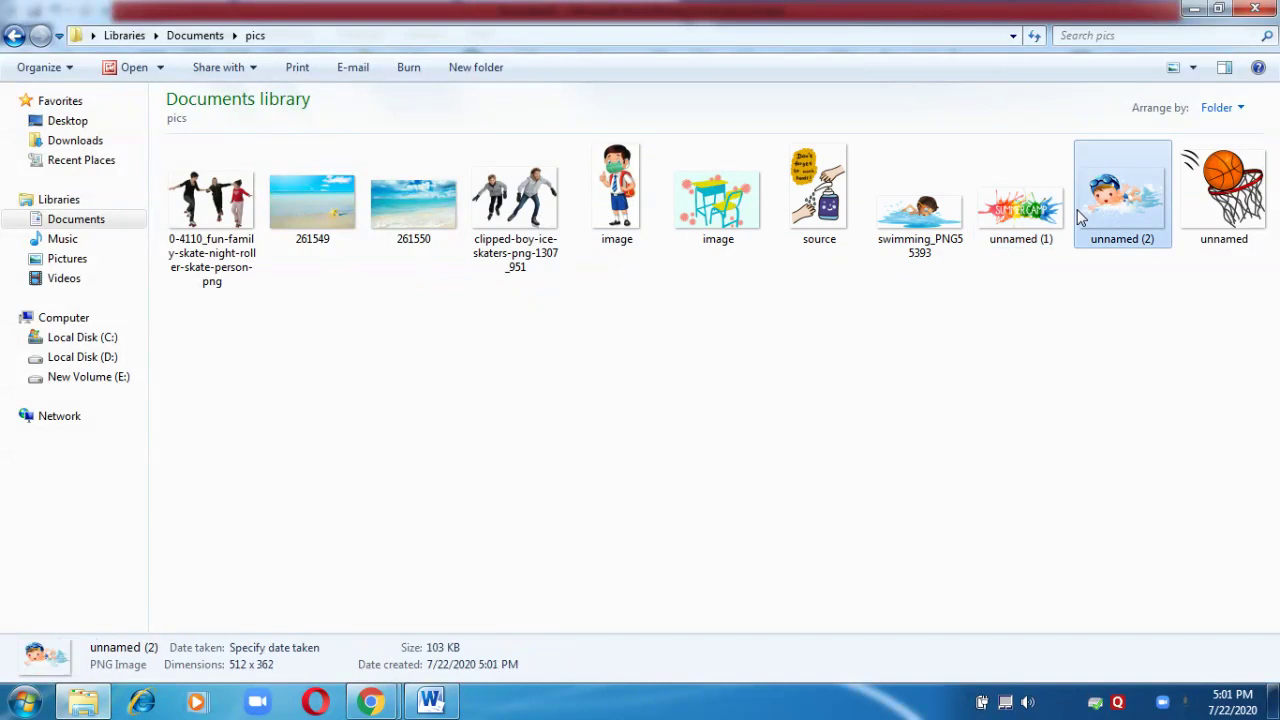
pyautogui.click(431, 701)
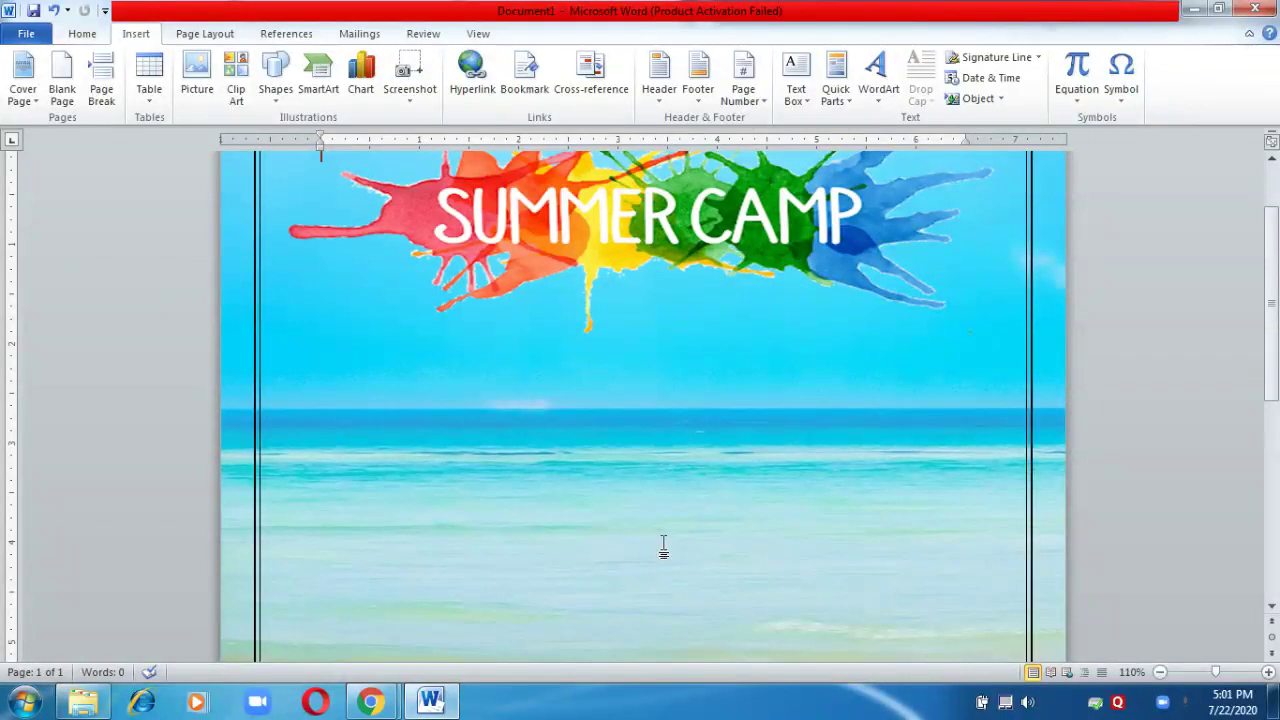
pyautogui.hotkey('ctrl', 'v')
pyautogui.moveTo(614, 358); pyautogui.dragTo(606, 394)
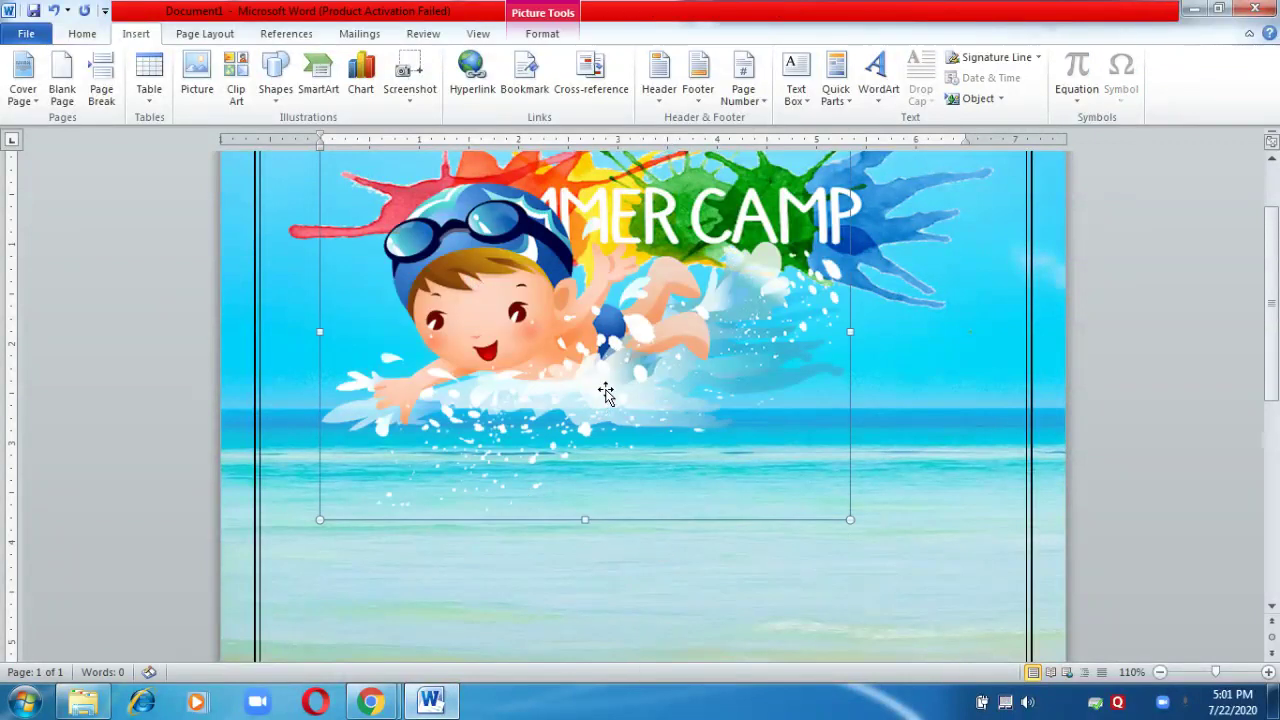
# Set the swimming child picture's text wrapping to In Front of Text.
pyautogui.rightClick(608, 398)
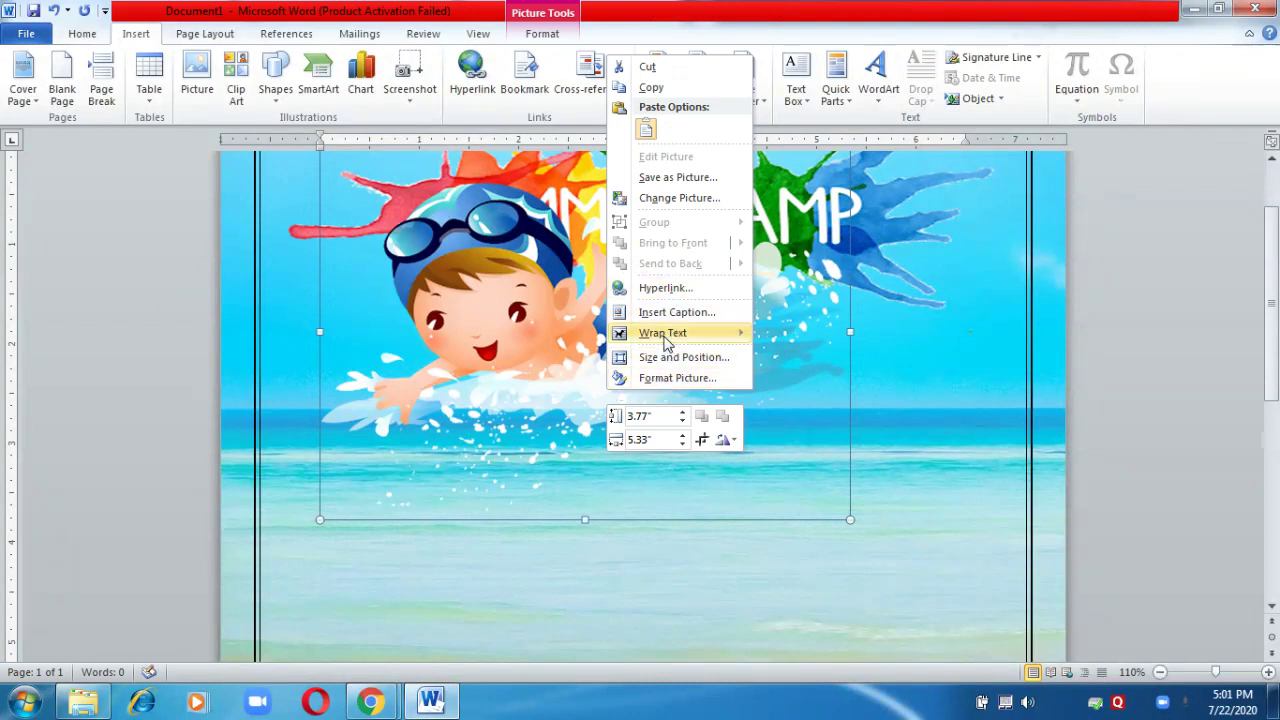
pyautogui.moveTo(663, 332)
pyautogui.click(784, 340)
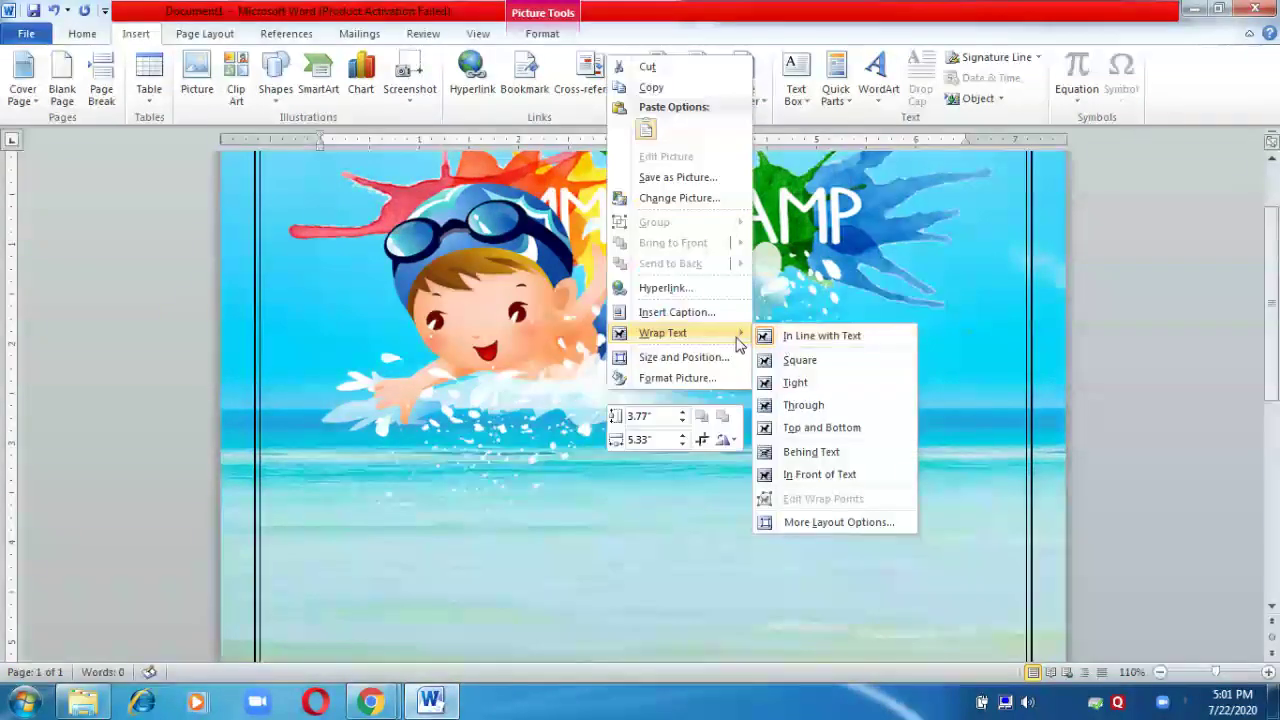
pyautogui.click(806, 475)
# Shrink the swimming child picture and place it below the SUMMER CAMP image, against the poster's right border.
pyautogui.moveTo(613, 376); pyautogui.dragTo(576, 522)
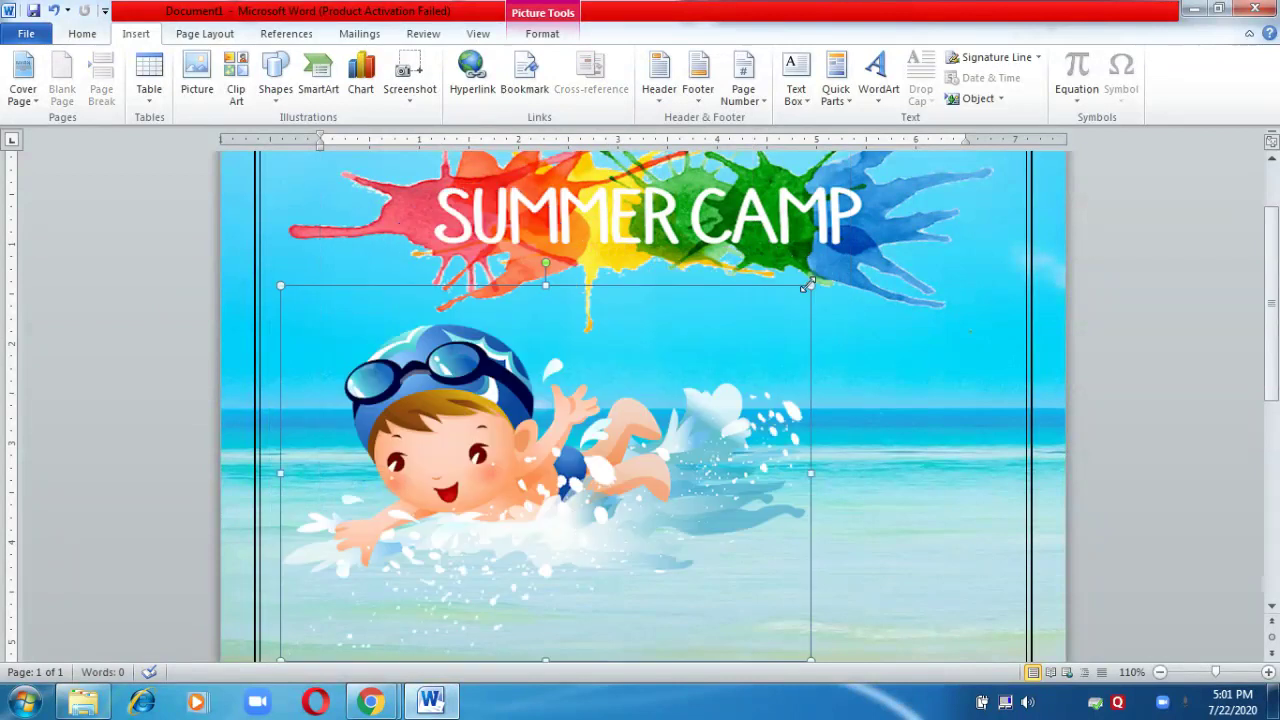
pyautogui.moveTo(810, 285); pyautogui.dragTo(575, 395)
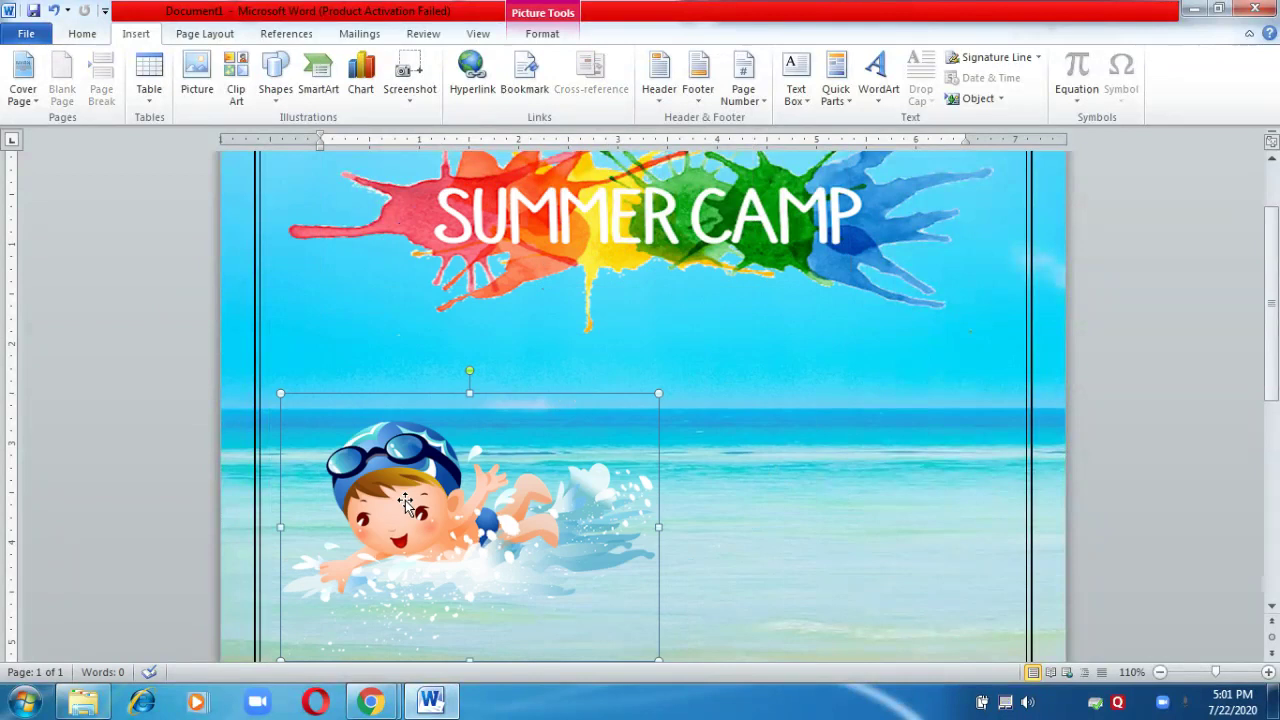
pyautogui.moveTo(474, 492); pyautogui.dragTo(783, 452)
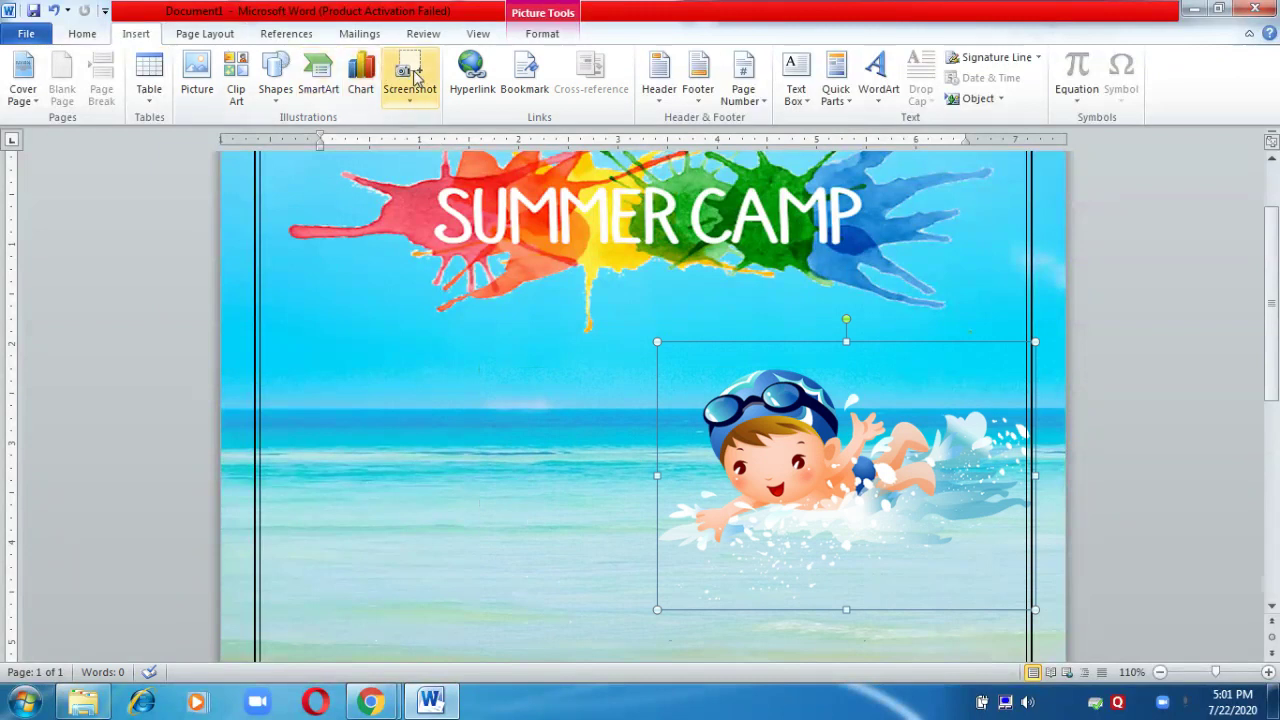
# Draw a 10-point star about 1.93" high and 2.43" wide on the poster, left of the swimming child.
pyautogui.click(274, 95)
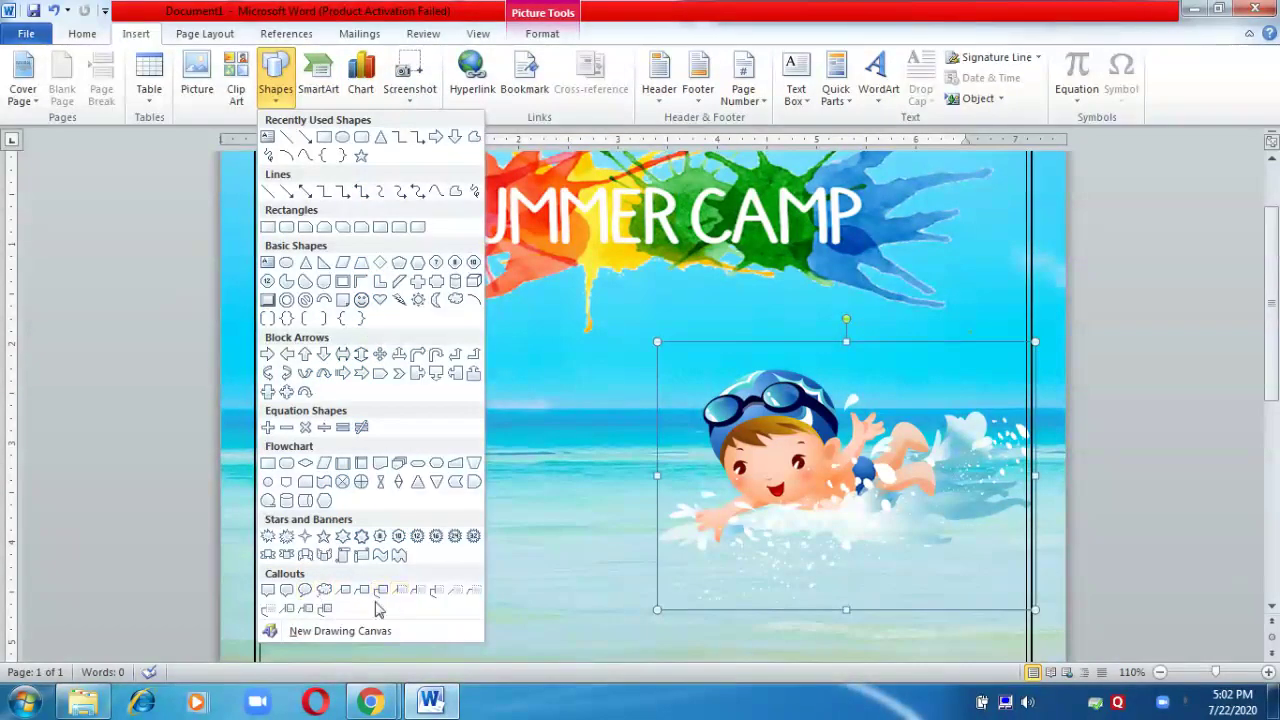
pyautogui.click(399, 537)
pyautogui.moveTo(333, 377)
pyautogui.mouseDown()
pyautogui.moveTo(391, 397)
pyautogui.moveTo(583, 526)
pyautogui.moveTo(575, 570)
pyautogui.mouseUp()
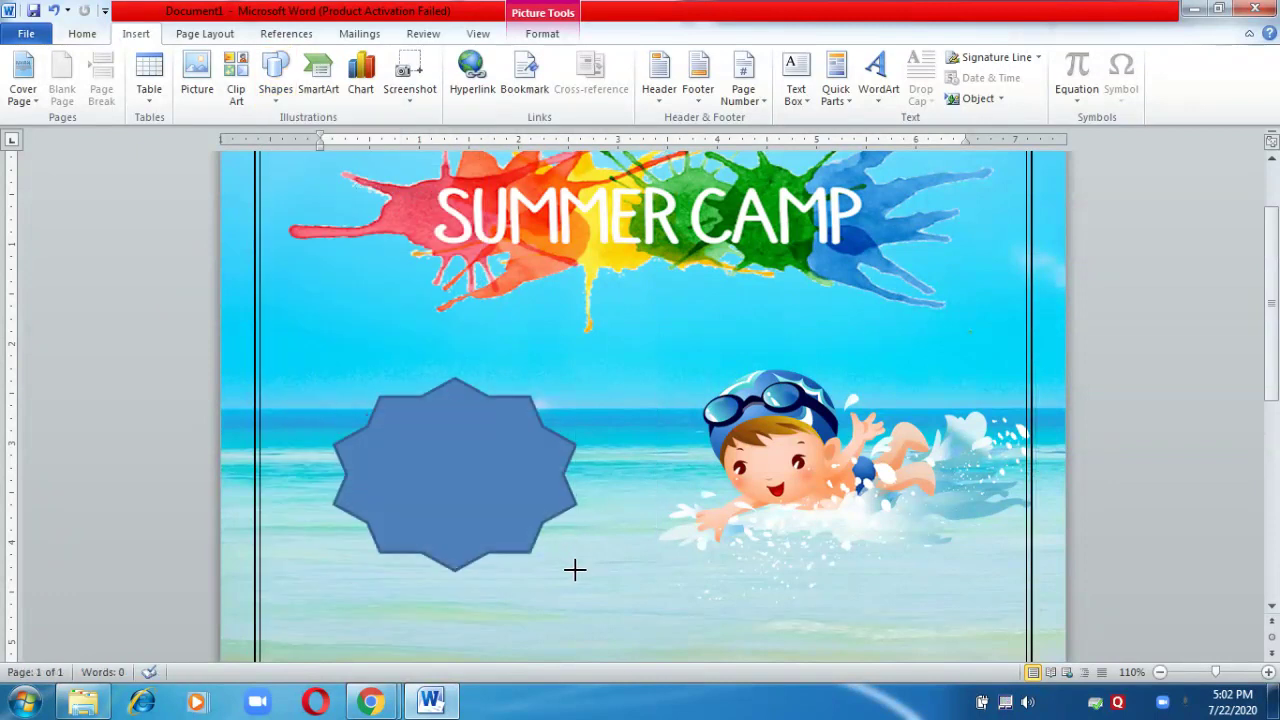
# Add the text "Swimming" inside the star, with "Timmings: 4pm to 5 pm" on a second line.
pyautogui.rightClick(472, 475)
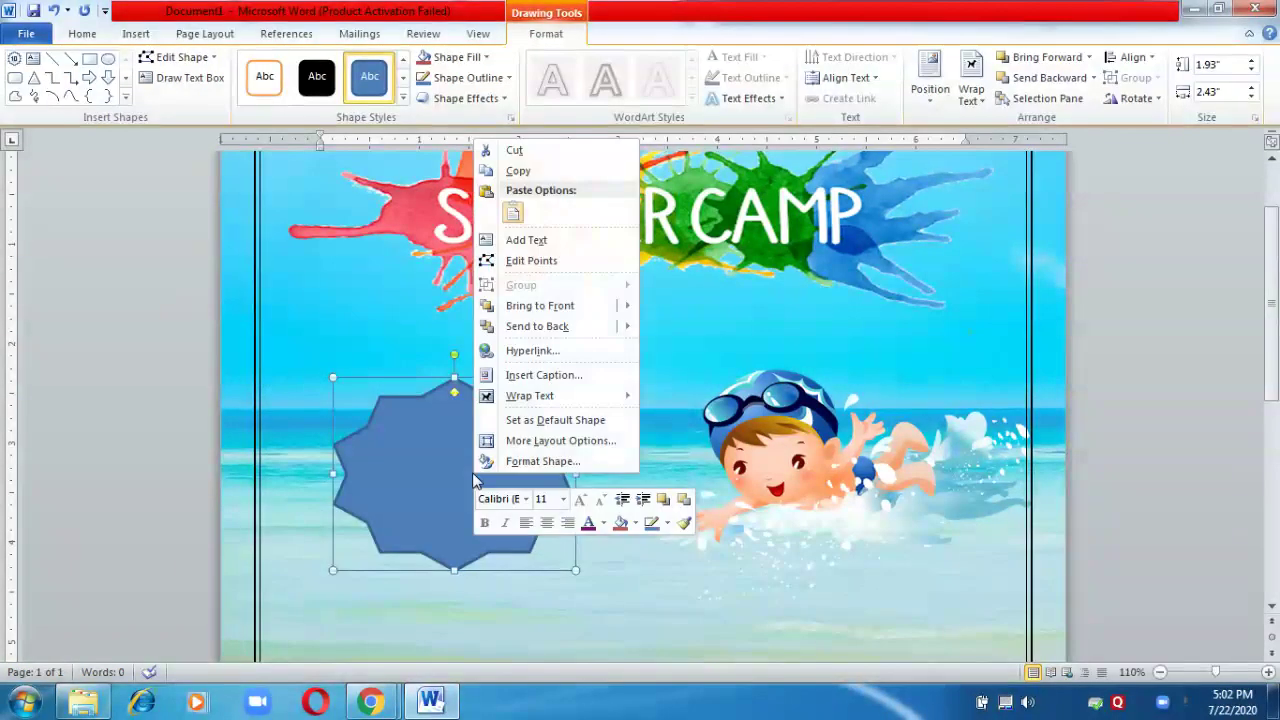
pyautogui.click(539, 240)
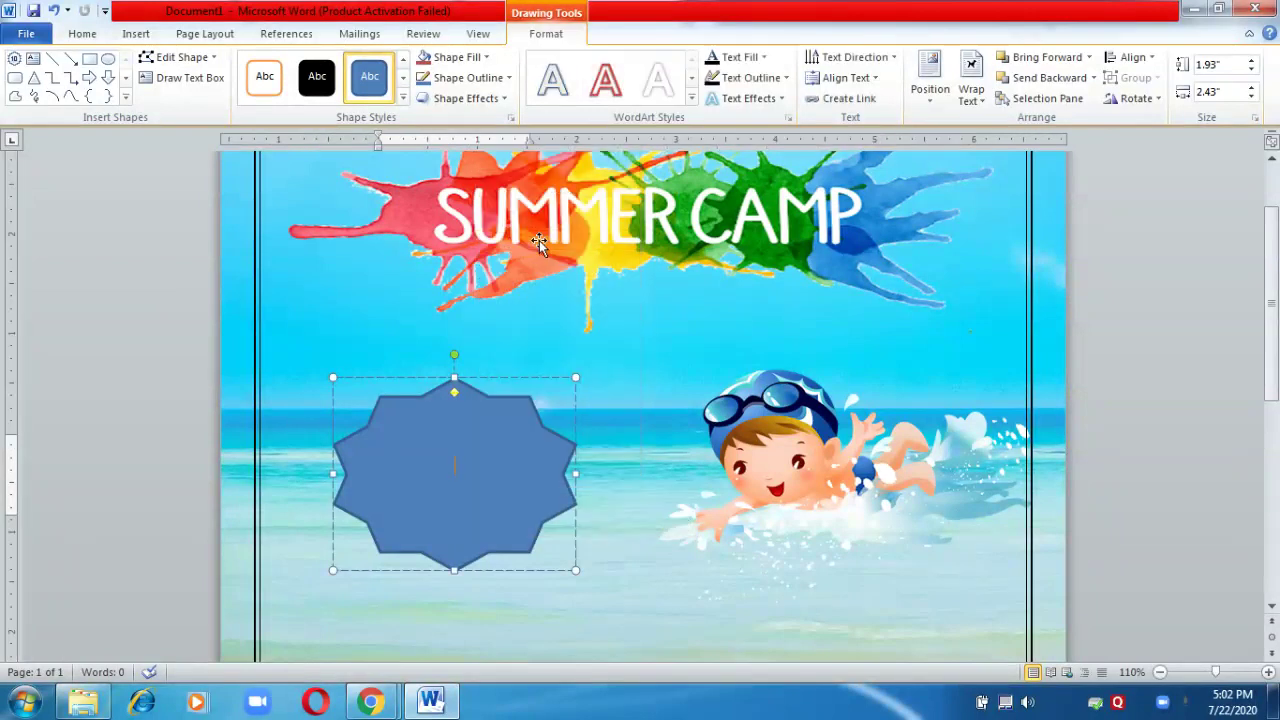
pyautogui.write('Swimm')
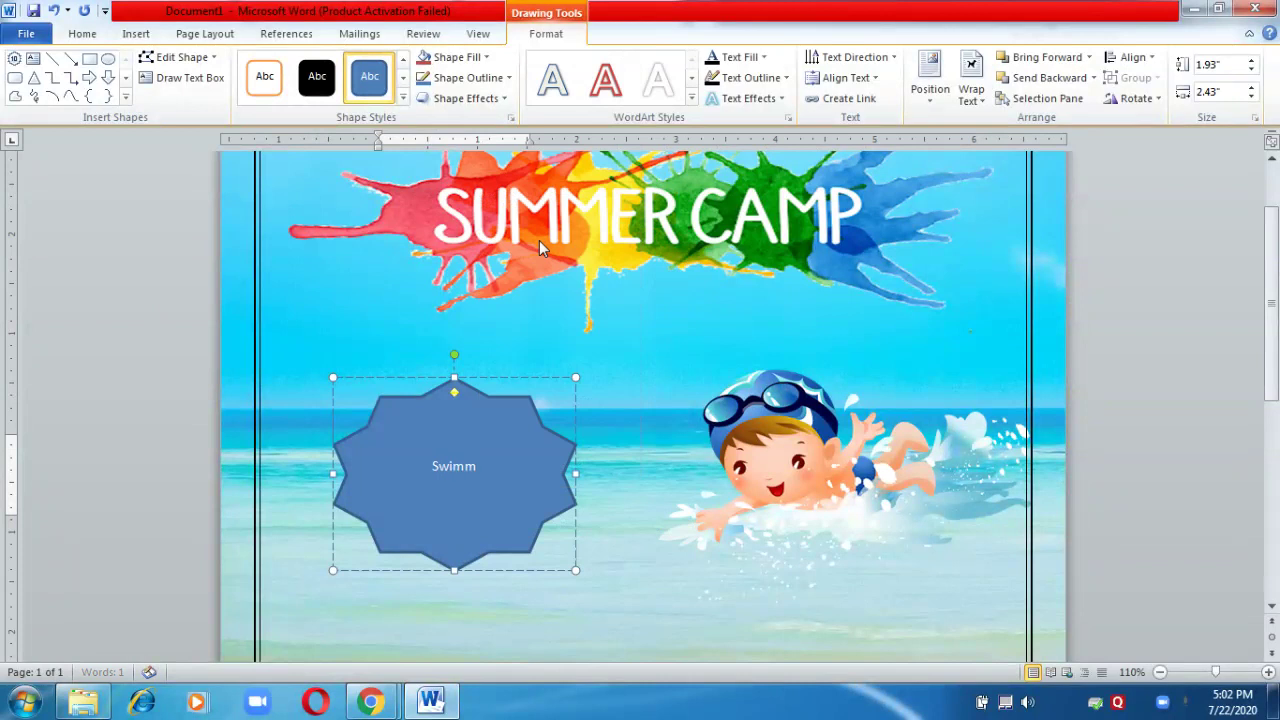
pyautogui.write('ing')
pyautogui.press('Return')
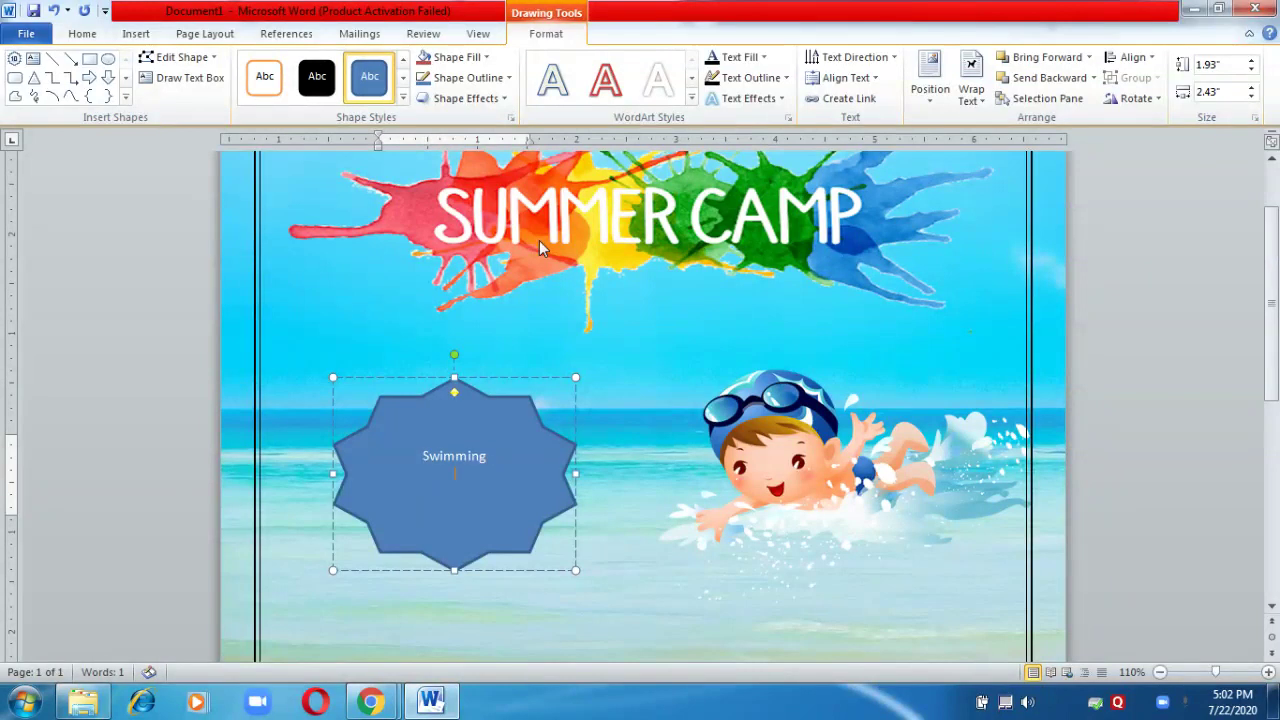
pyautogui.write('Timmingd')
pyautogui.write(':')
pyautogui.press('BackSpace')
pyautogui.press('BackSpace')
pyautogui.write('s: 4pm ')
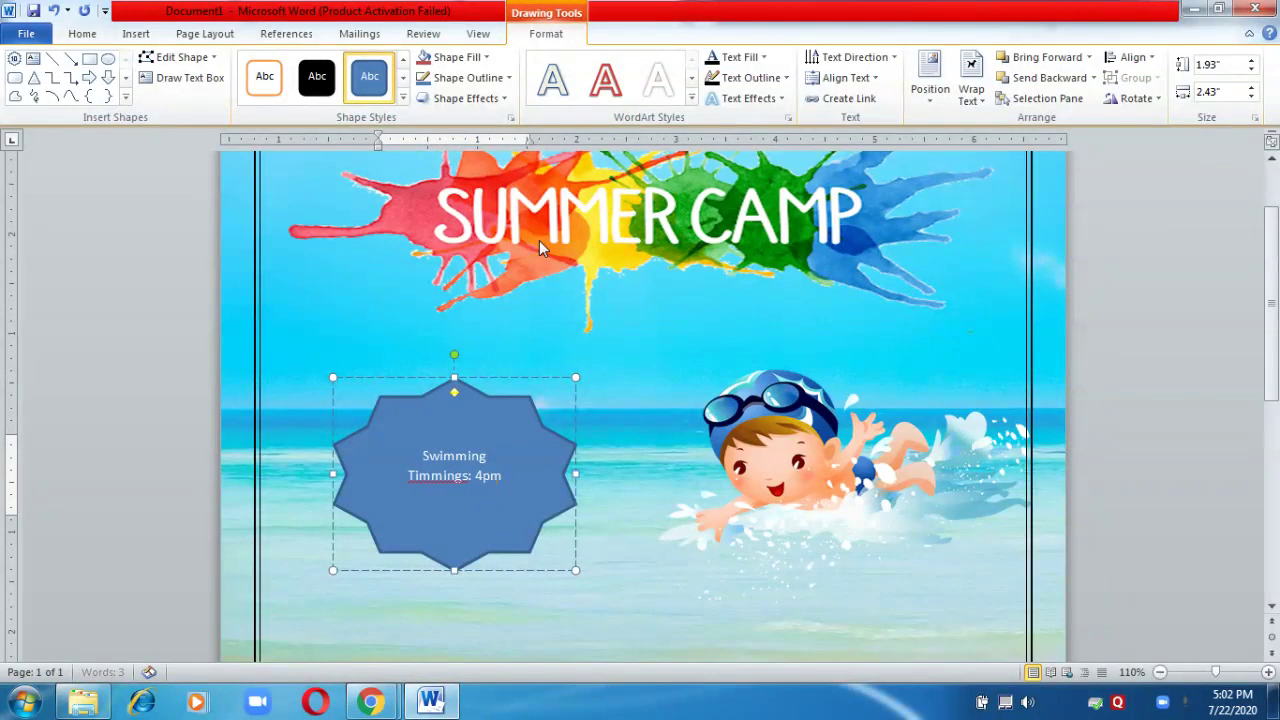
pyautogui.write('to')
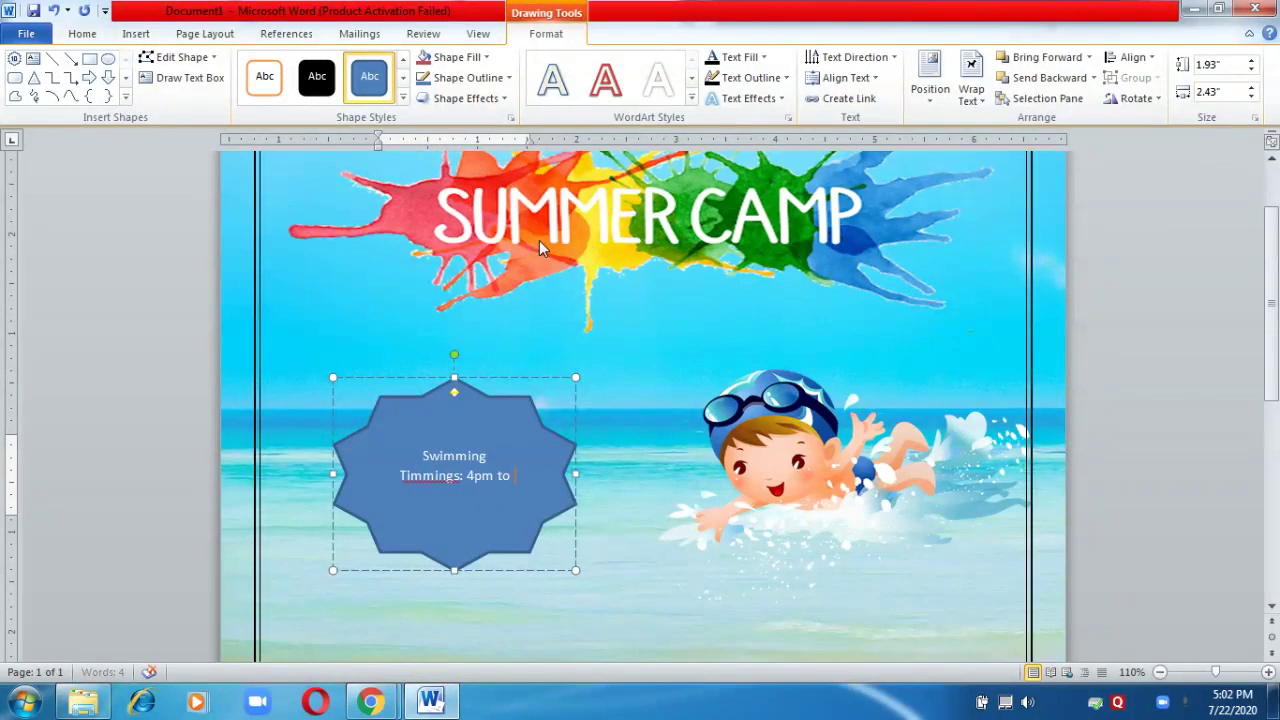
pyautogui.write(' 5 pm')
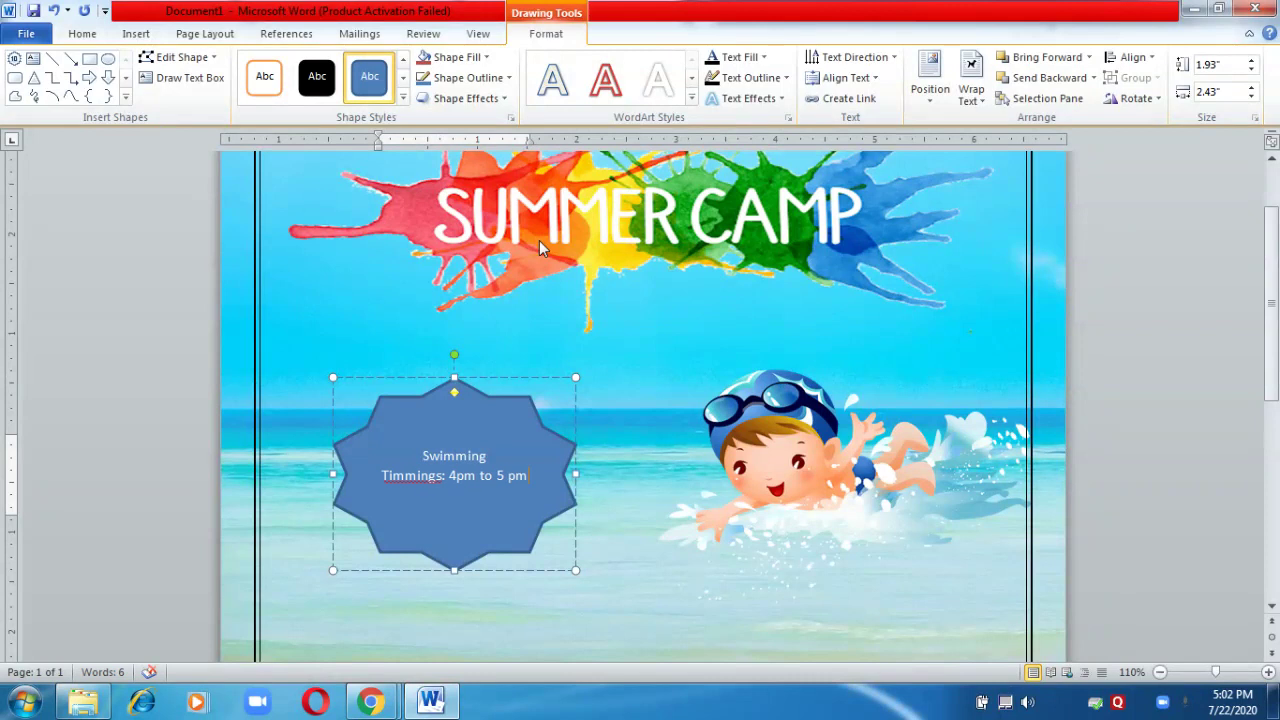
# Correct the misspelled word in the star to "Timings" and put a space in "4 pm".
pyautogui.rightClick(436, 478)
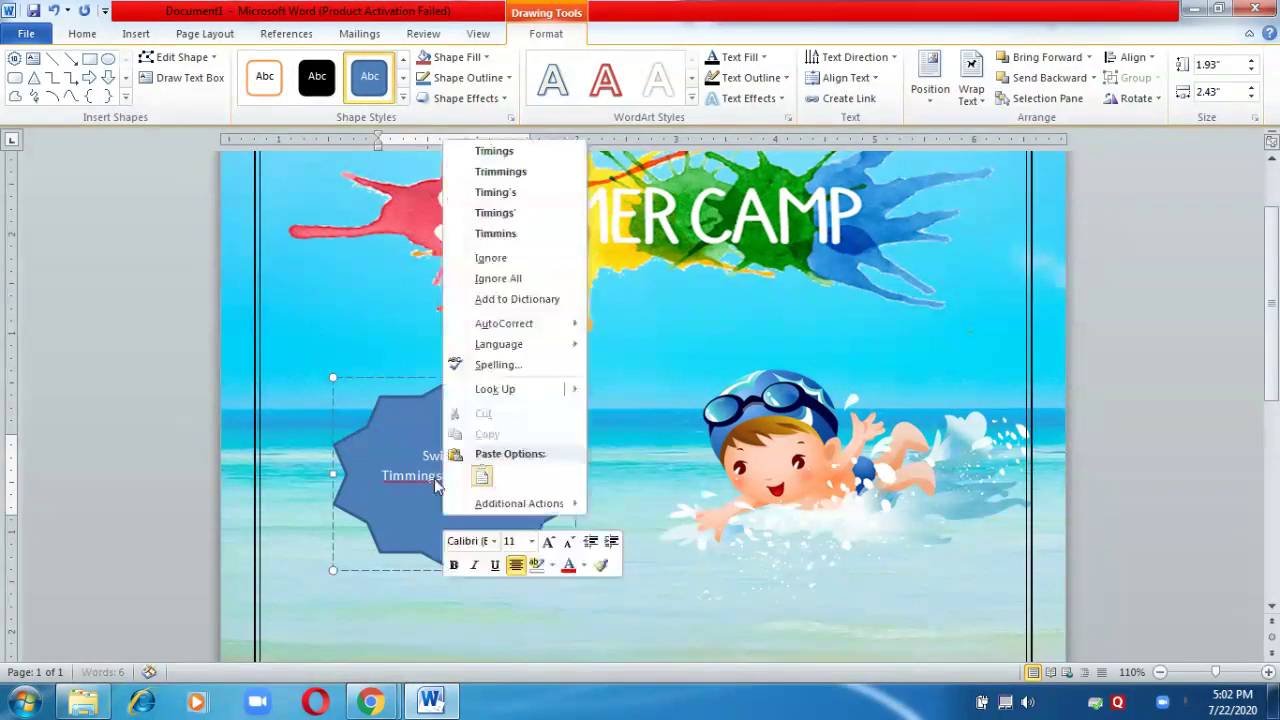
pyautogui.click(490, 151)
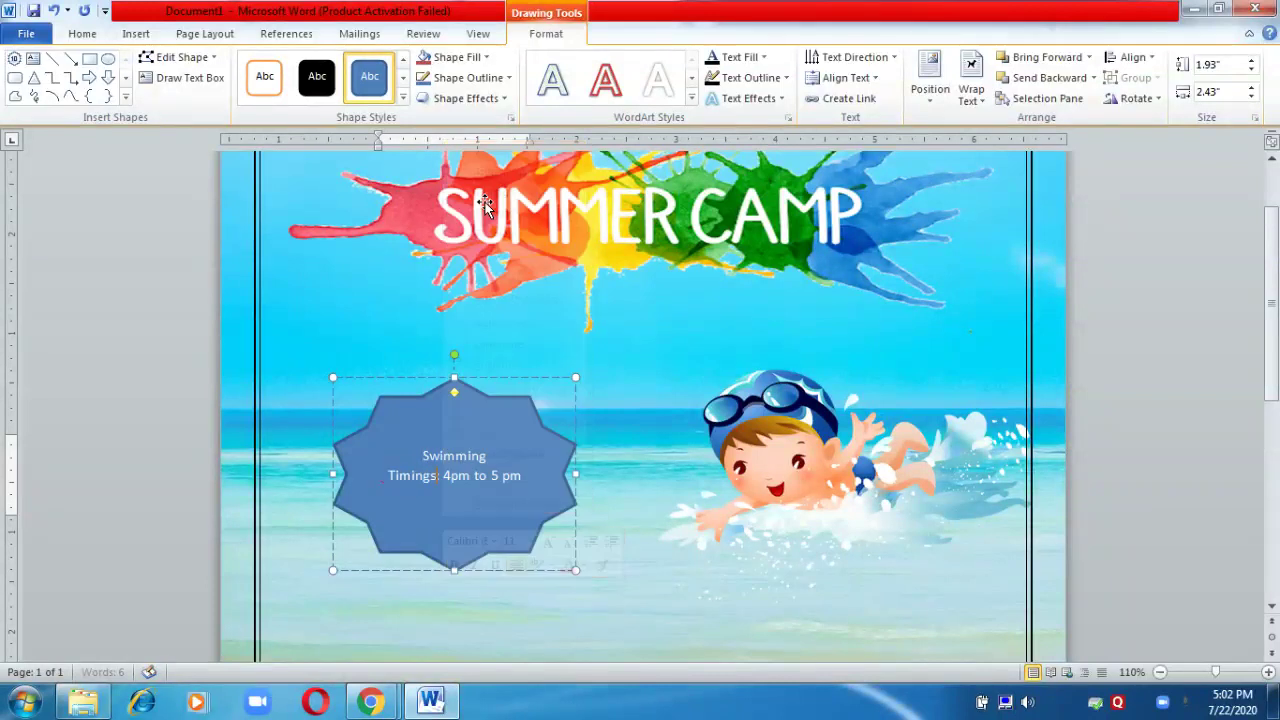
pyautogui.click(450, 476)
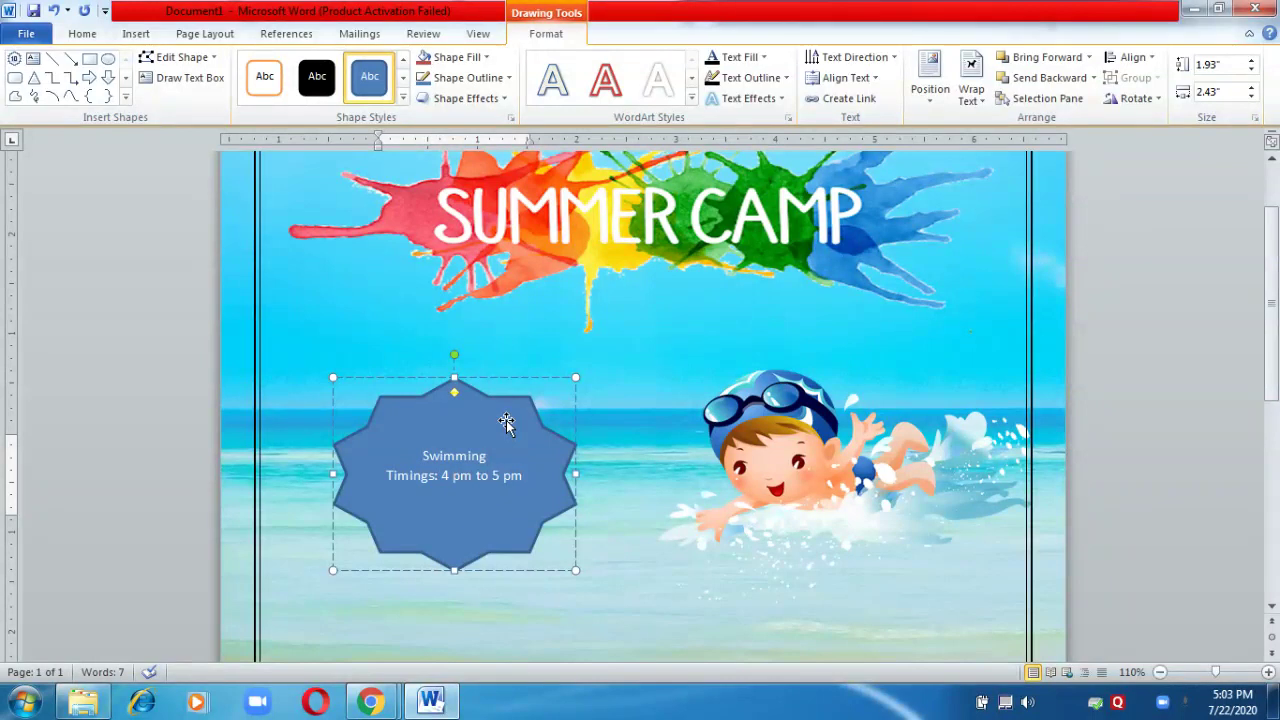
# Set the star's shape fill to No Fill.
pyautogui.click(506, 423)
pyautogui.click(482, 58)
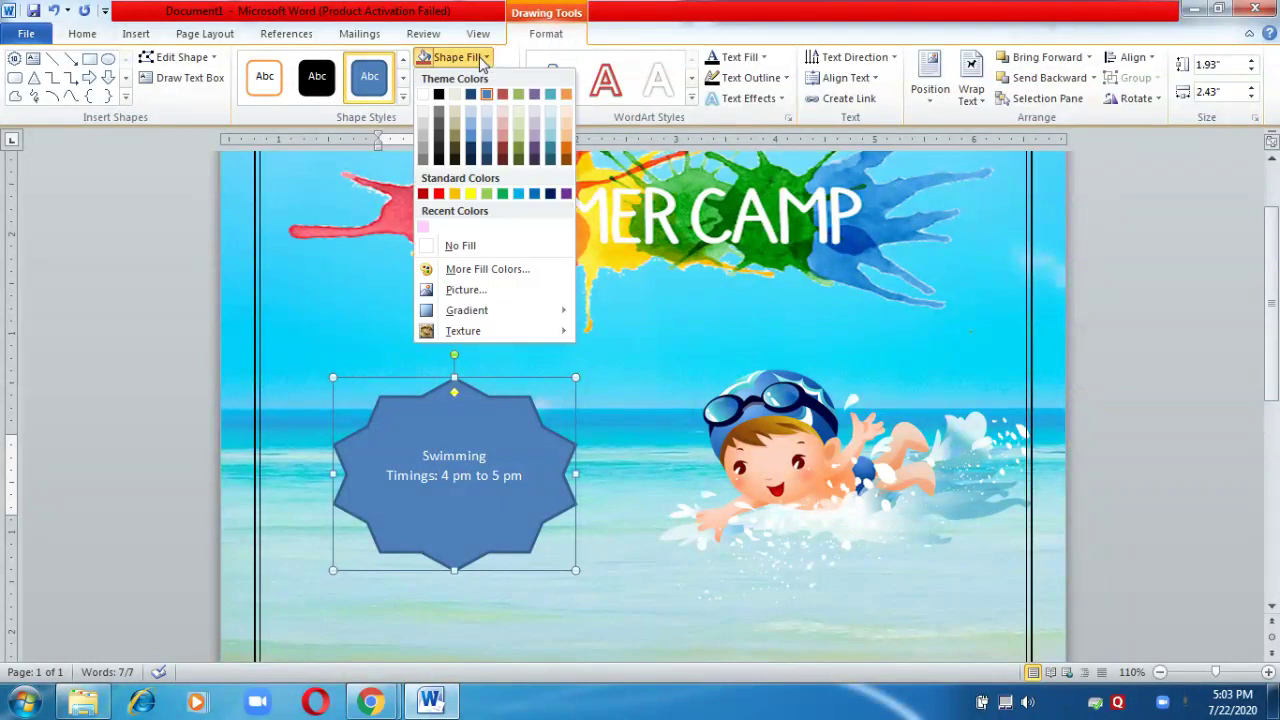
pyautogui.click(461, 246)
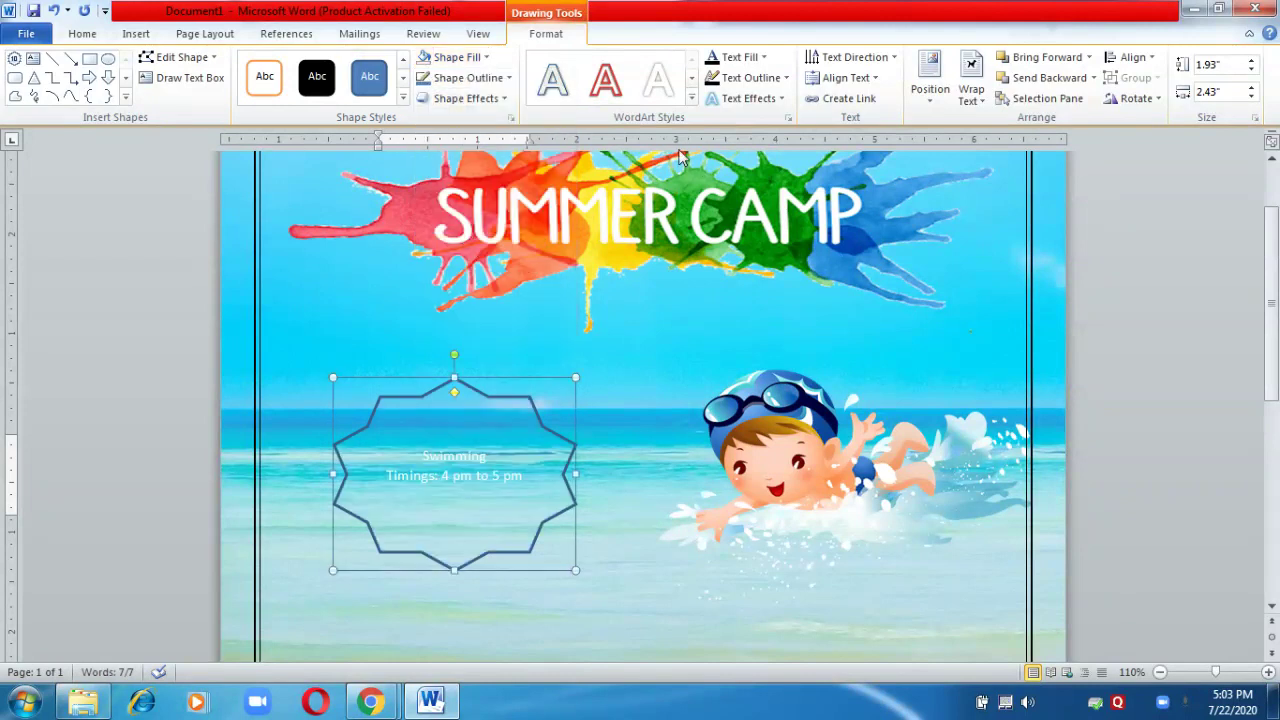
# Recolour the star's text to a lighter shade of the black theme colour and set the shape to No Outline.
pyautogui.click(737, 57)
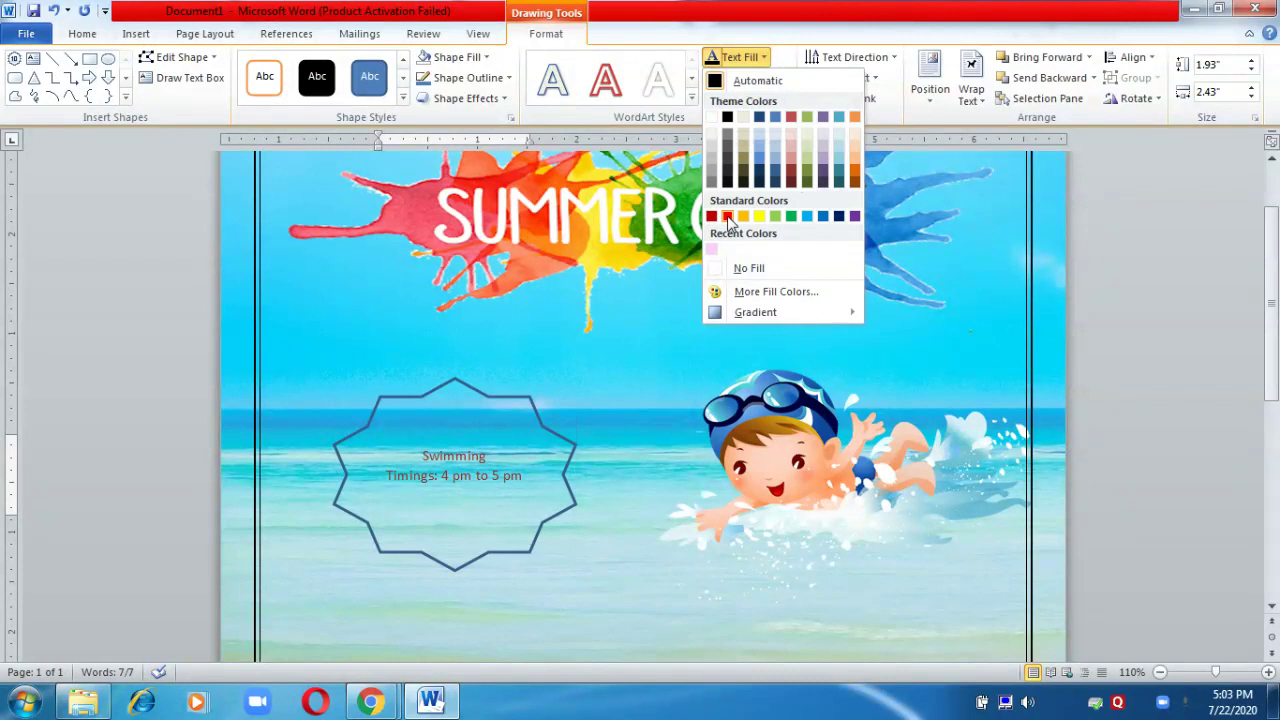
pyautogui.click(822, 216)
pyautogui.click(763, 57)
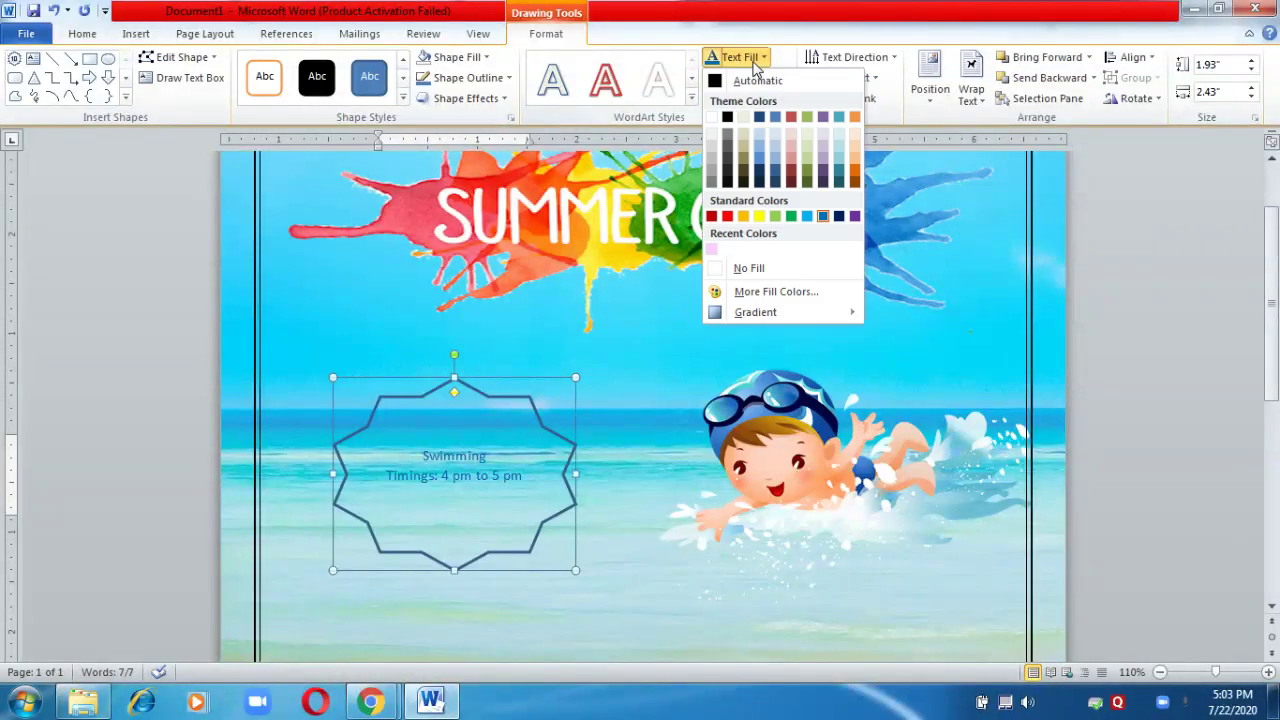
pyautogui.click(727, 140)
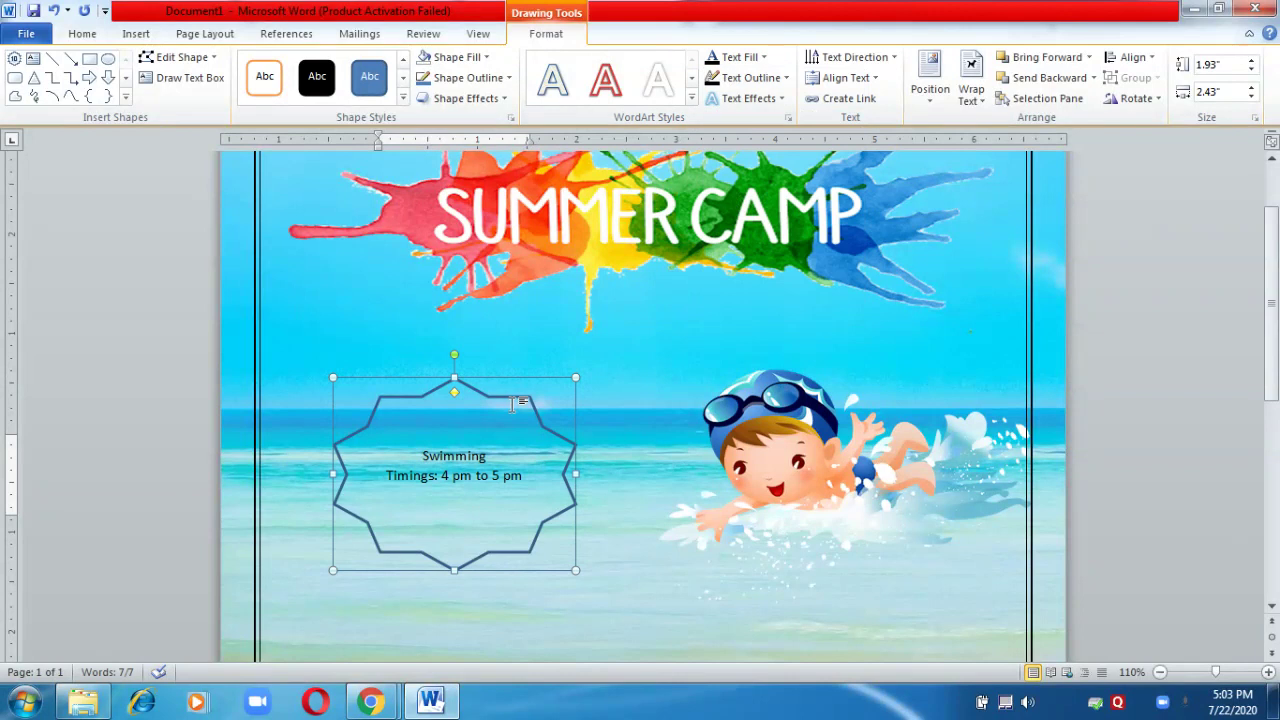
pyautogui.click(465, 78)
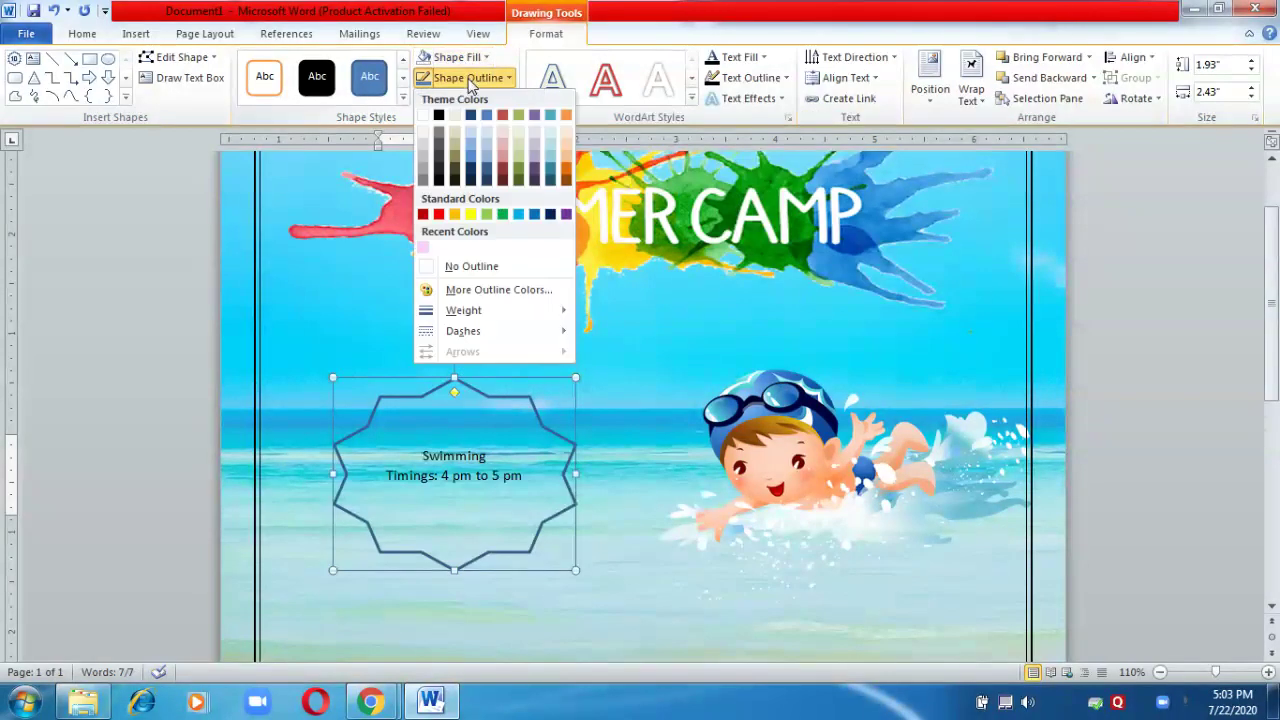
pyautogui.click(460, 266)
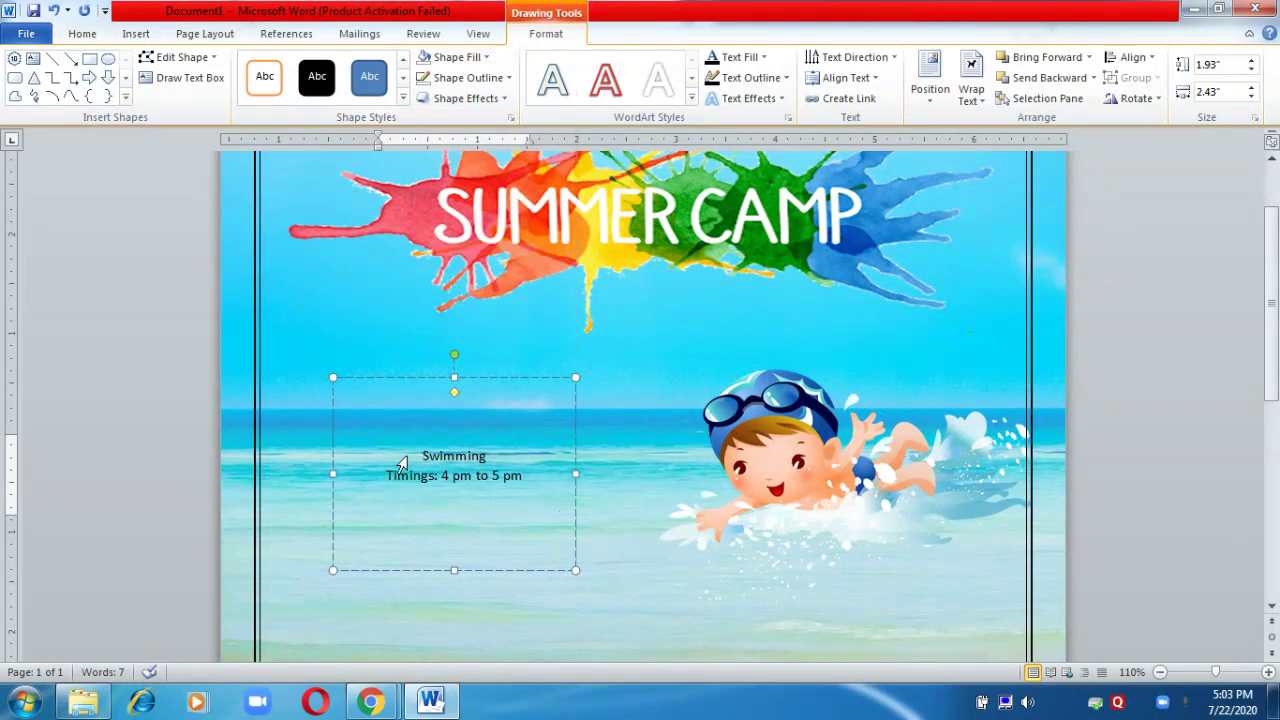
# Format both lines of the swimming text in Adobe Garamond Pro Bold at size 14.
pyautogui.moveTo(422, 455); pyautogui.dragTo(531, 474)
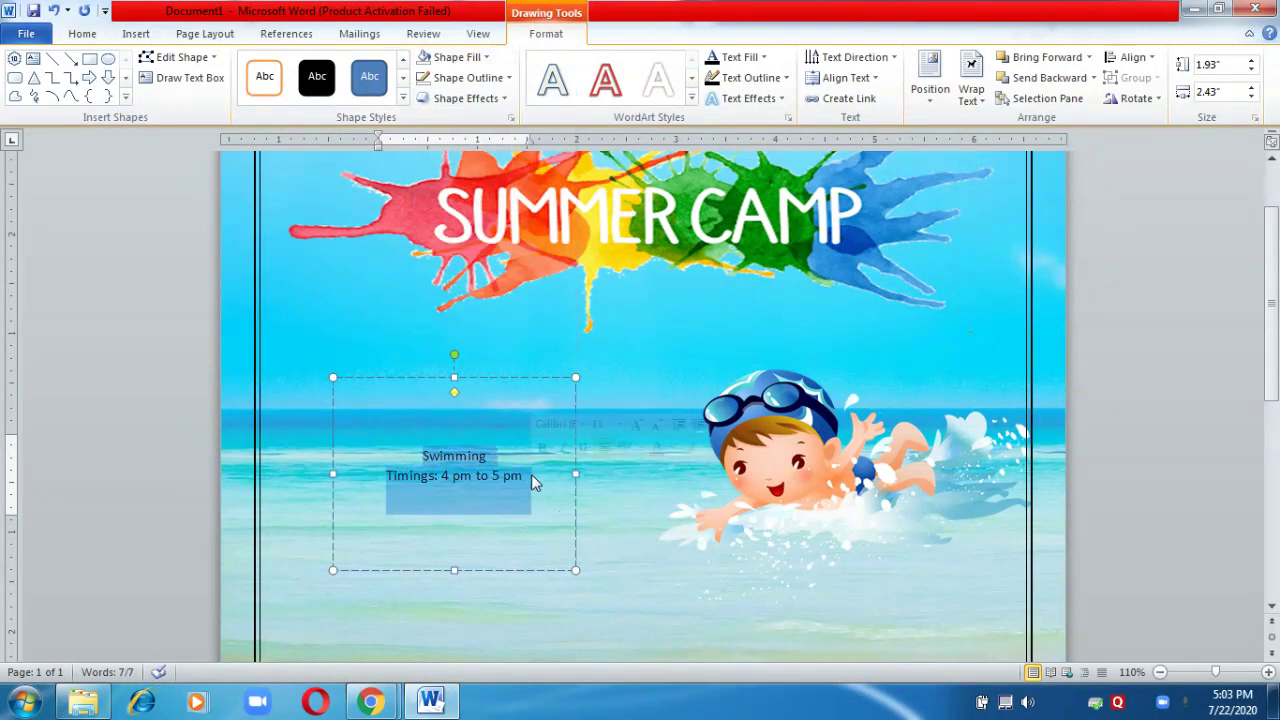
pyautogui.click(582, 424)
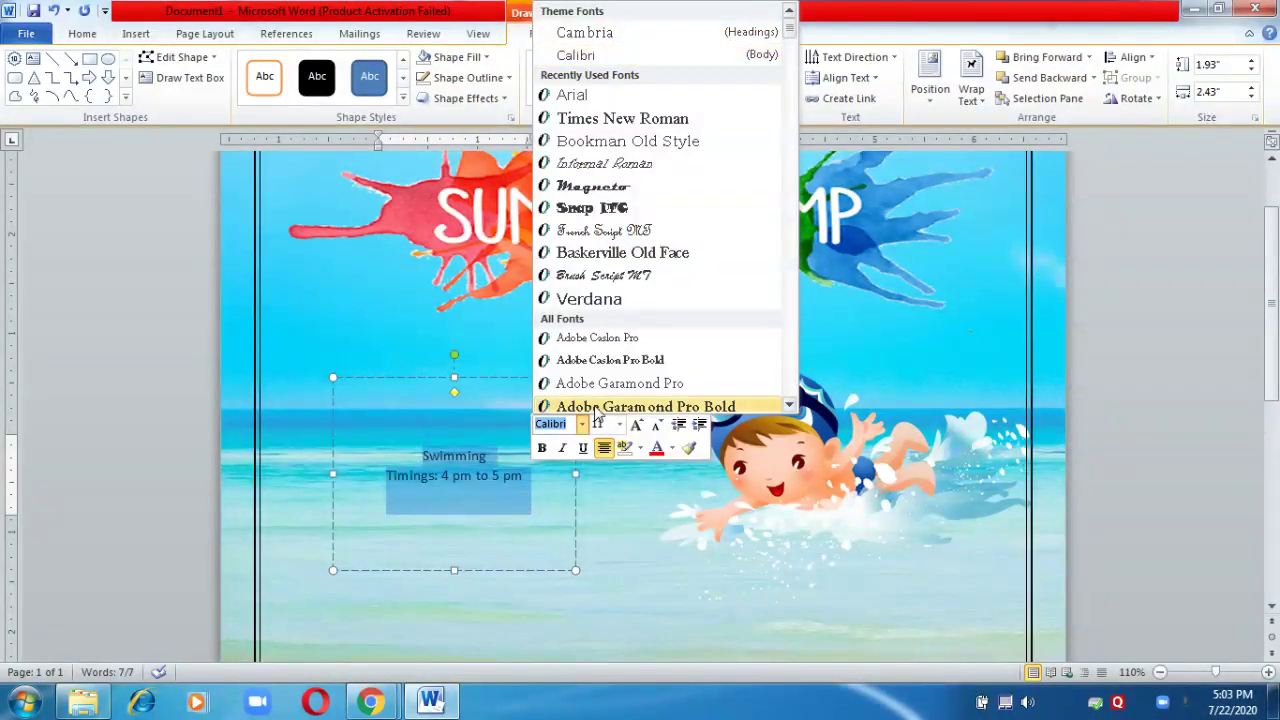
pyautogui.click(597, 407)
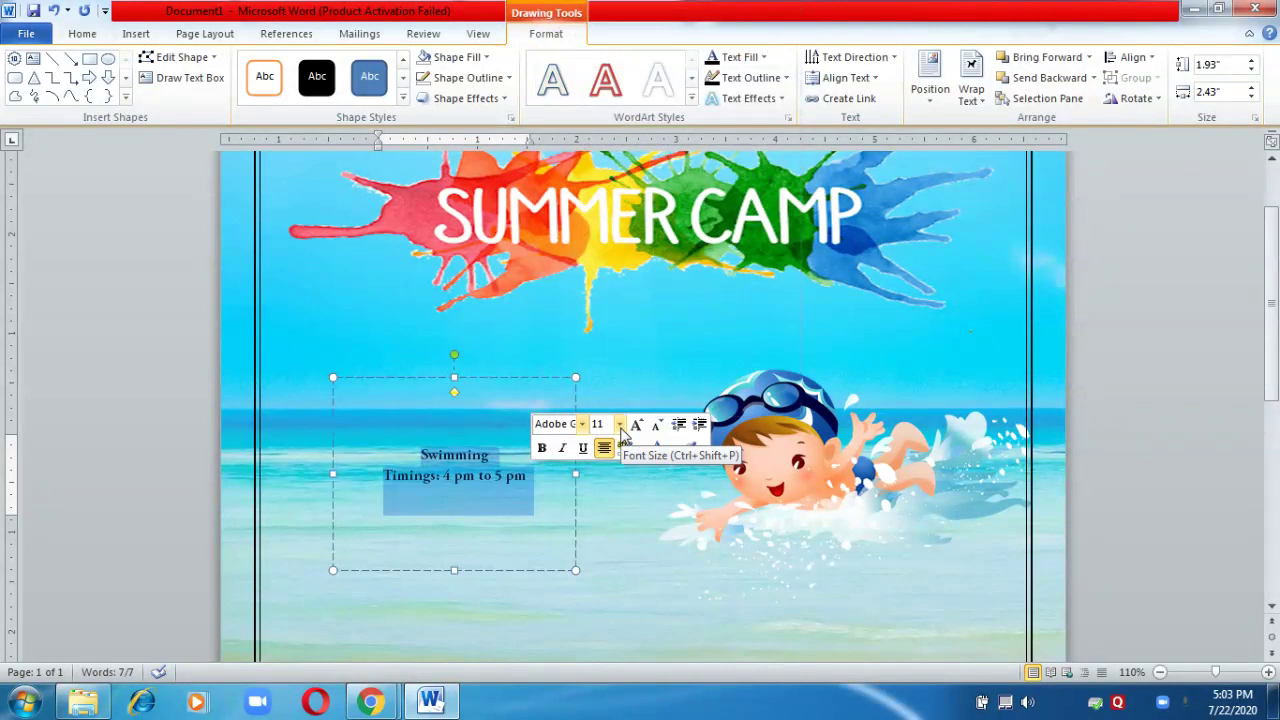
pyautogui.click(620, 428)
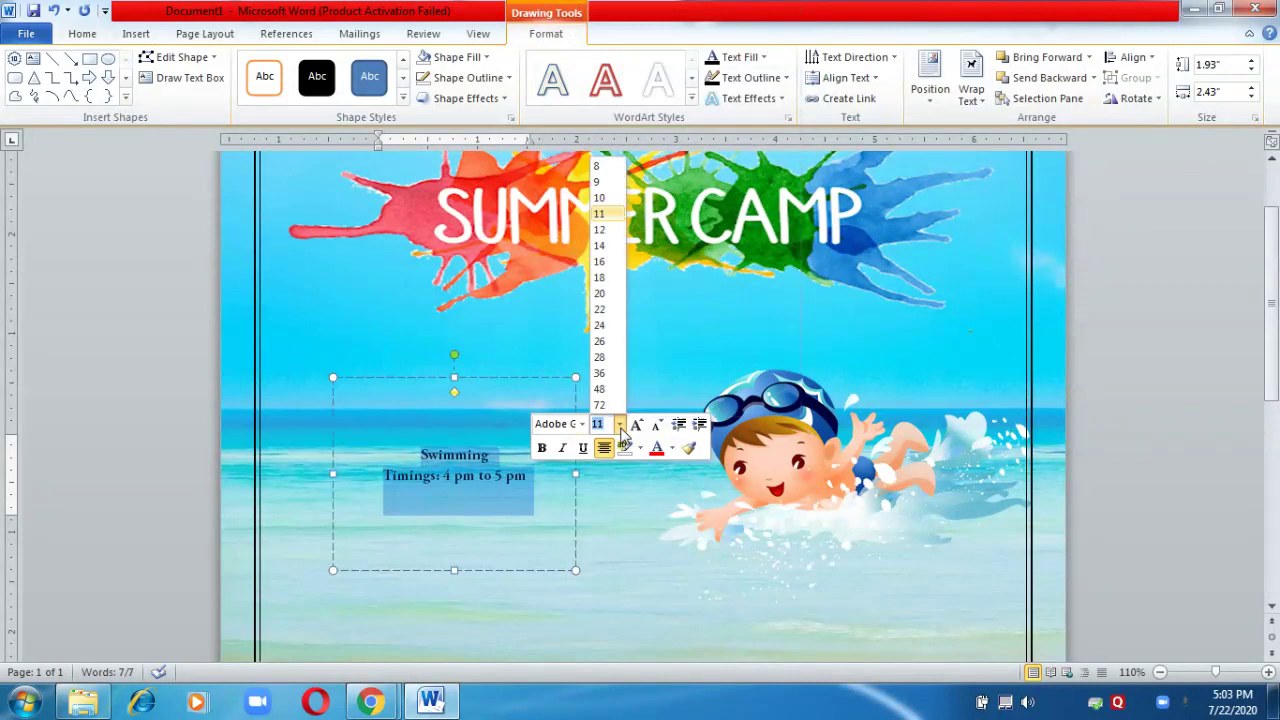
pyautogui.click(600, 245)
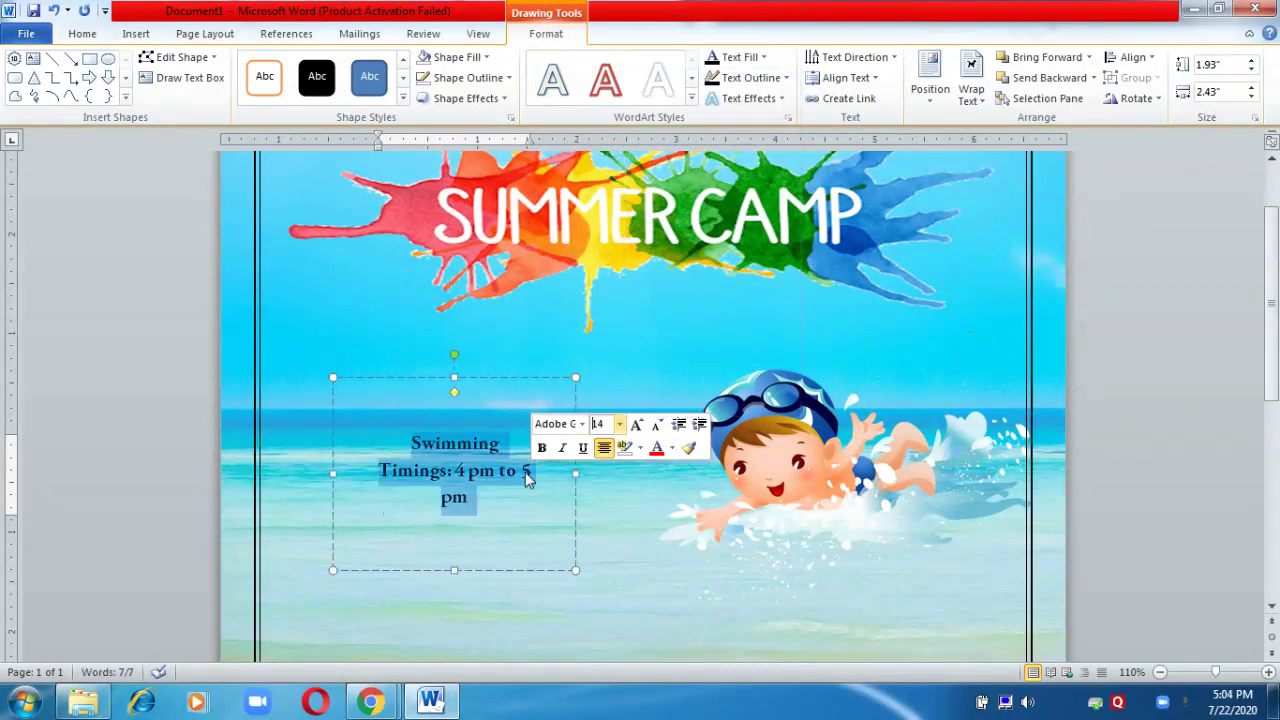
pyautogui.click(490, 485)
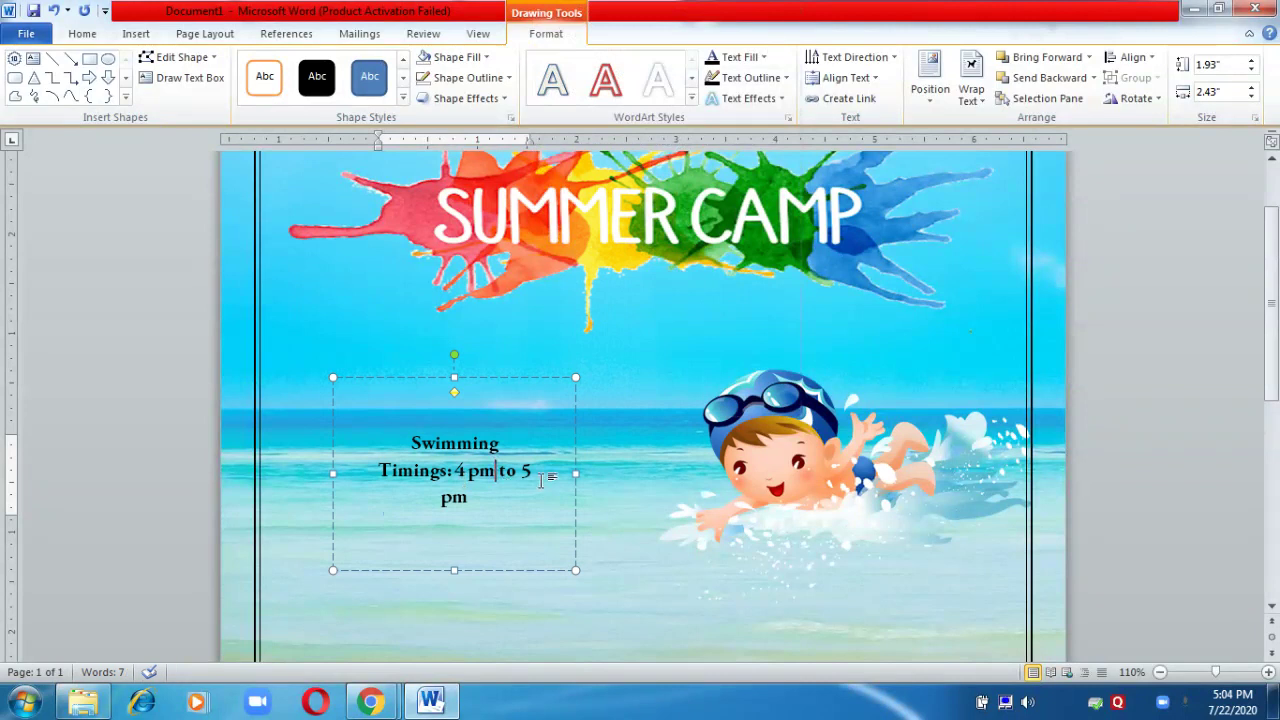
# Widen the swimming text's star shape to about 2.81" and rotate it counter-clockwise so the text slants upward.
pyautogui.moveTo(577, 477); pyautogui.dragTo(612, 480)
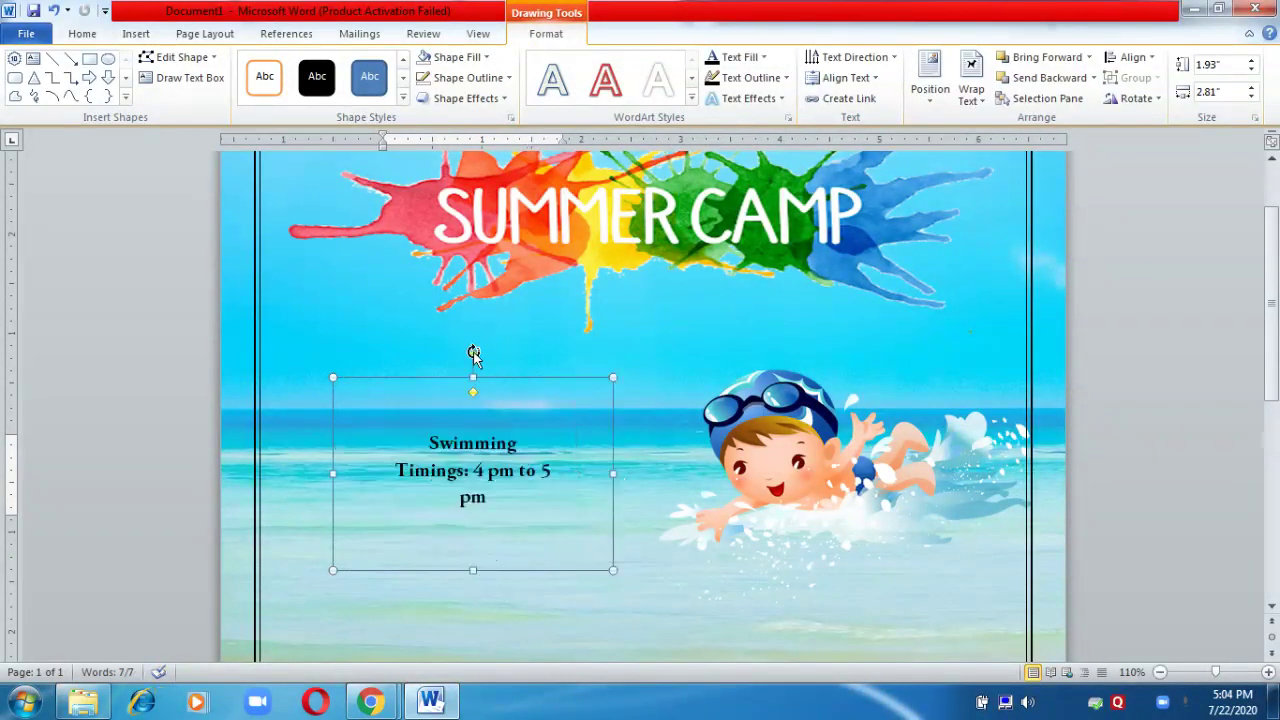
pyautogui.moveTo(471, 351); pyautogui.dragTo(408, 327)
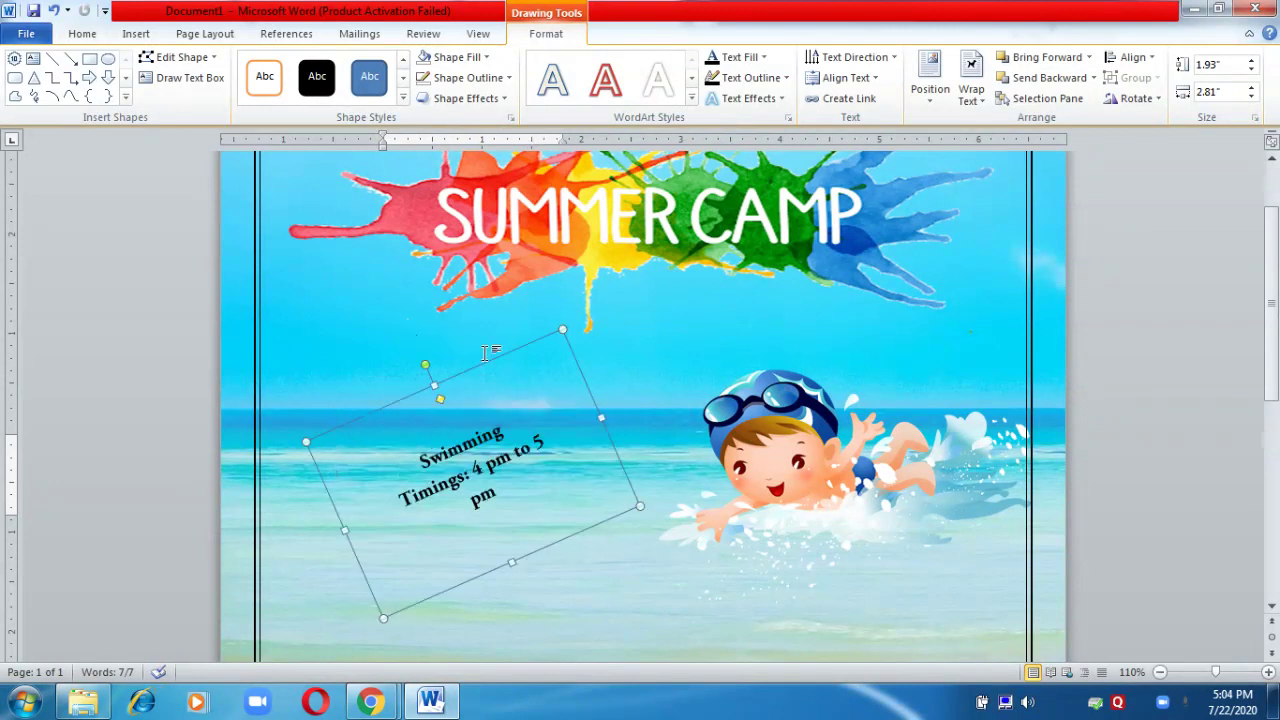
pyautogui.click(872, 353)
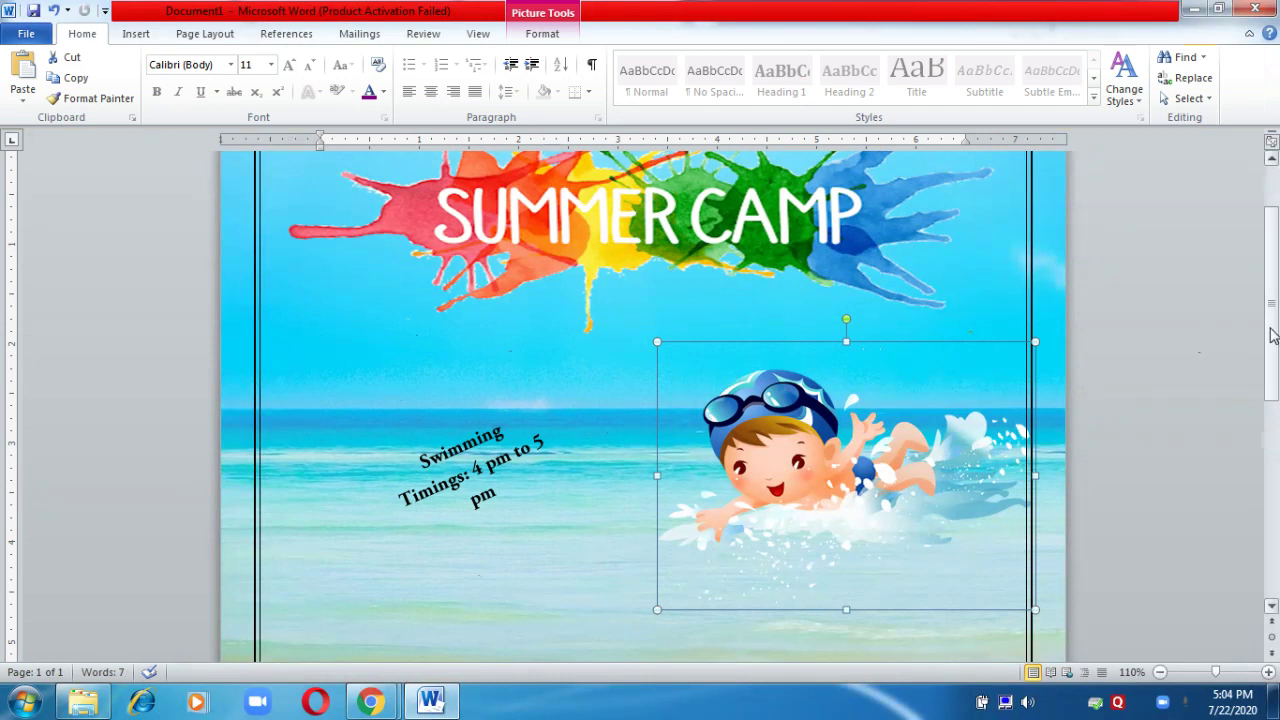
# Switch to the swimming image results in Chrome and close the enlarged preview of the swimming child.
pyautogui.moveTo(1271, 336); pyautogui.dragTo(1277, 458)
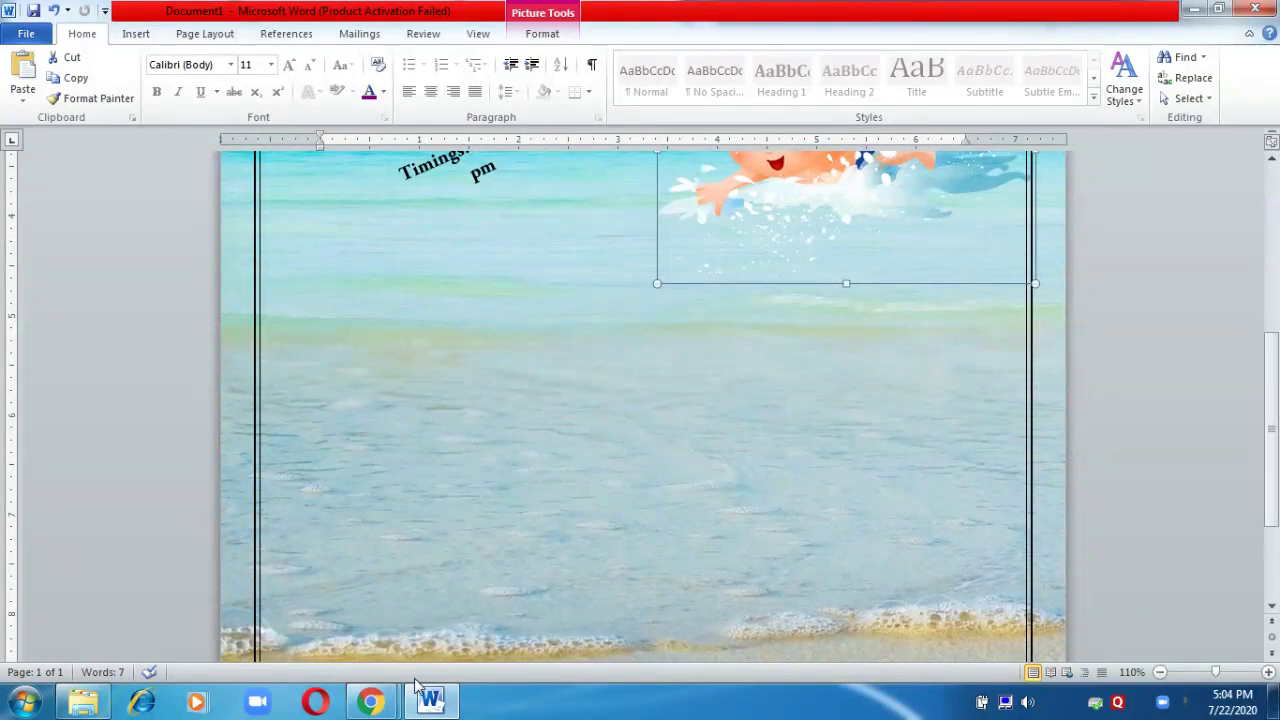
pyautogui.click(83, 702)
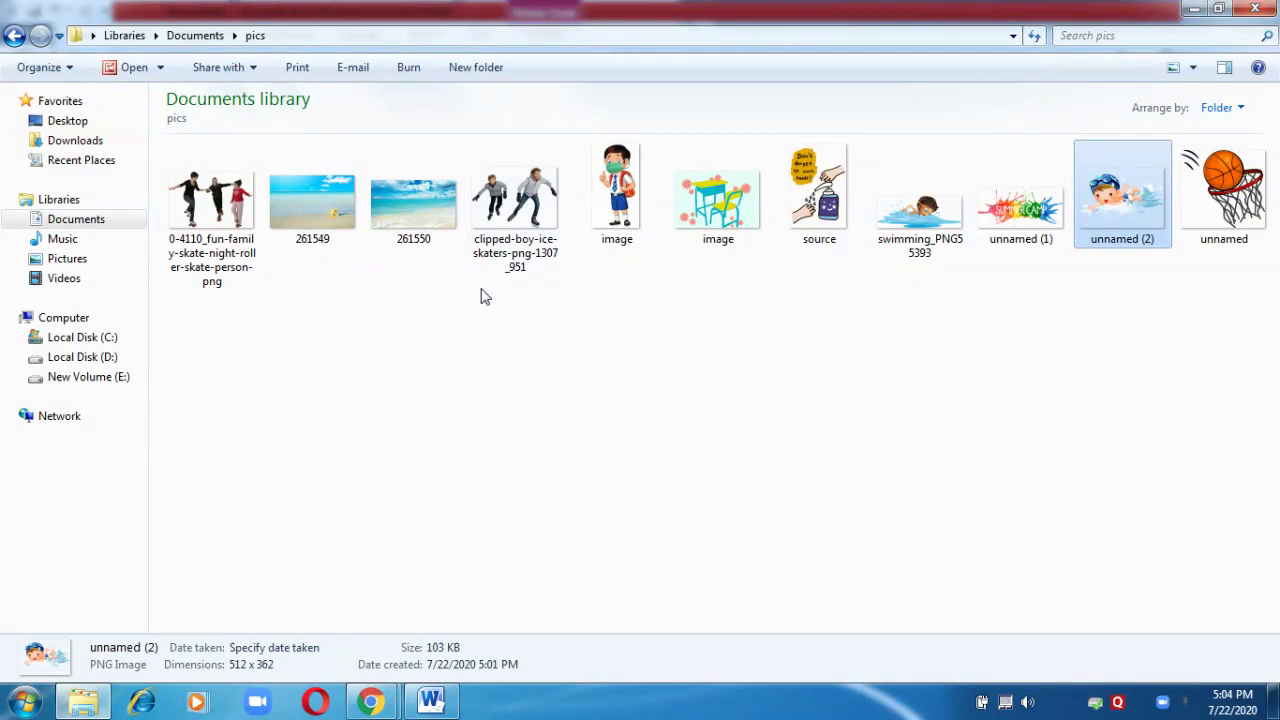
pyautogui.click(376, 704)
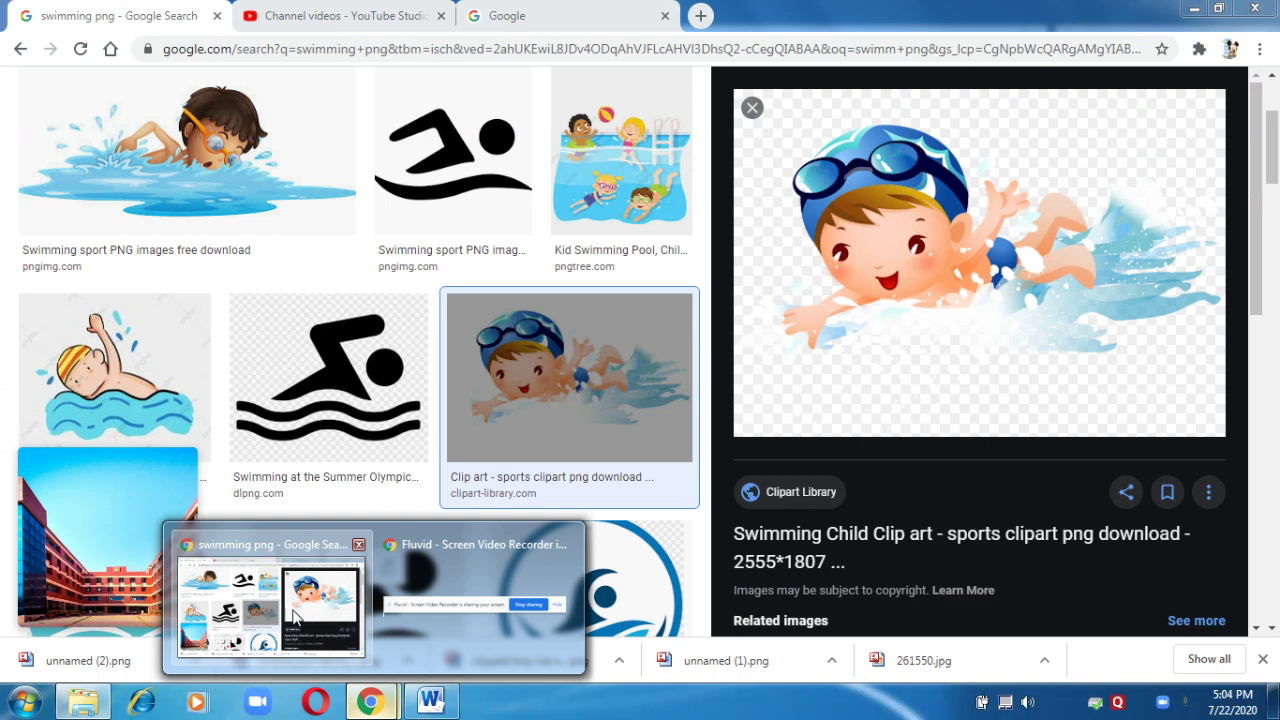
pyautogui.click(296, 617)
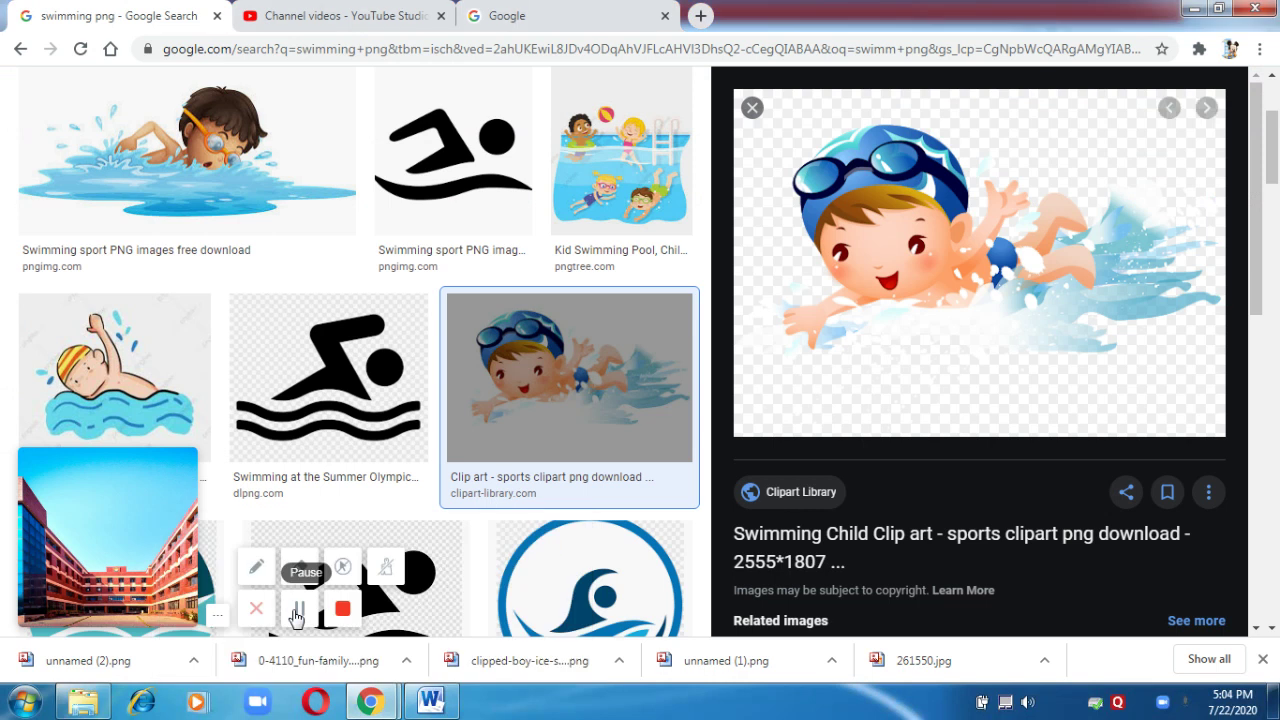
pyautogui.click(751, 109)
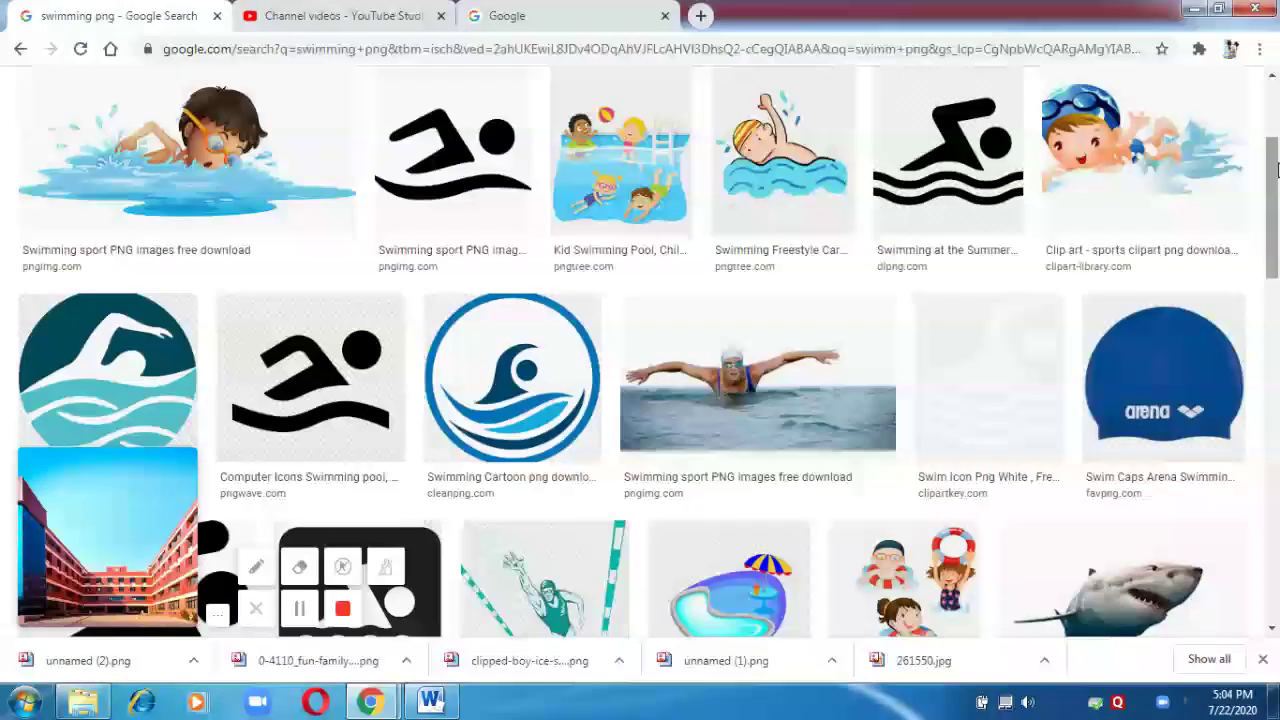
pyautogui.moveTo(1276, 170); pyautogui.dragTo(1276, 94)
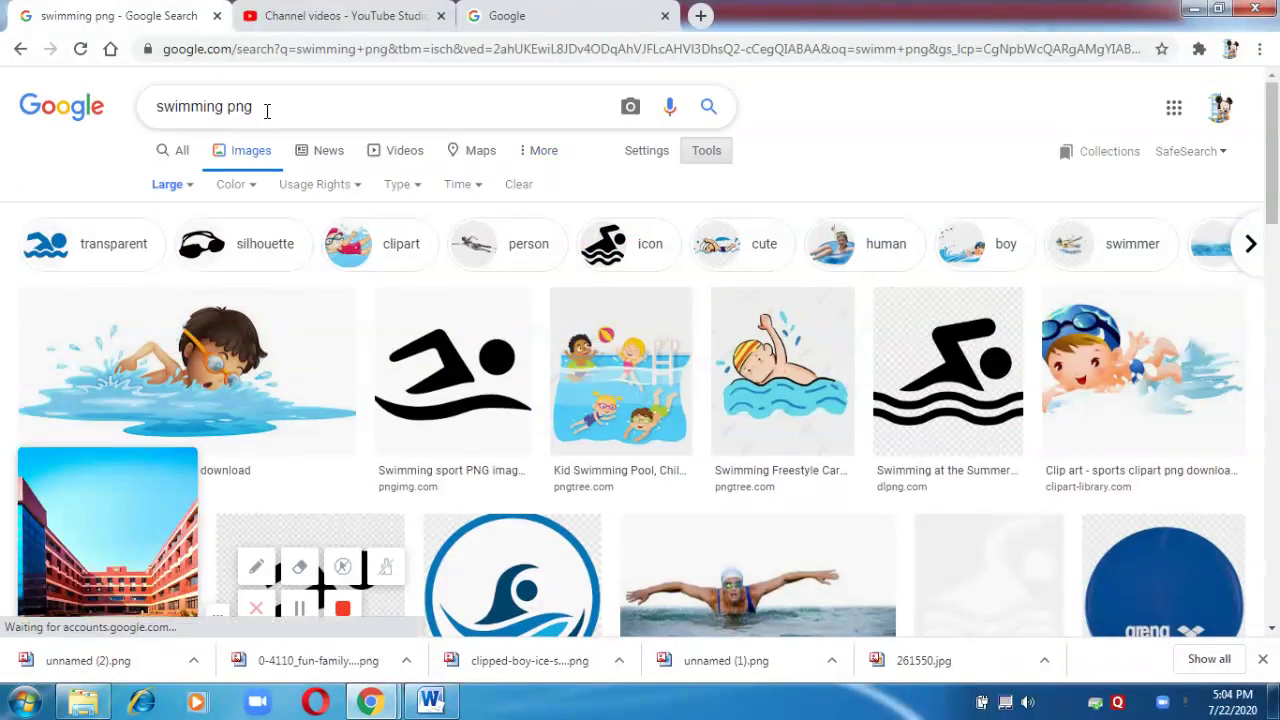
# Replace the image search query with "skating" and run the search.
pyautogui.moveTo(267, 111); pyautogui.dragTo(145, 115)
pyautogui.write('kas')
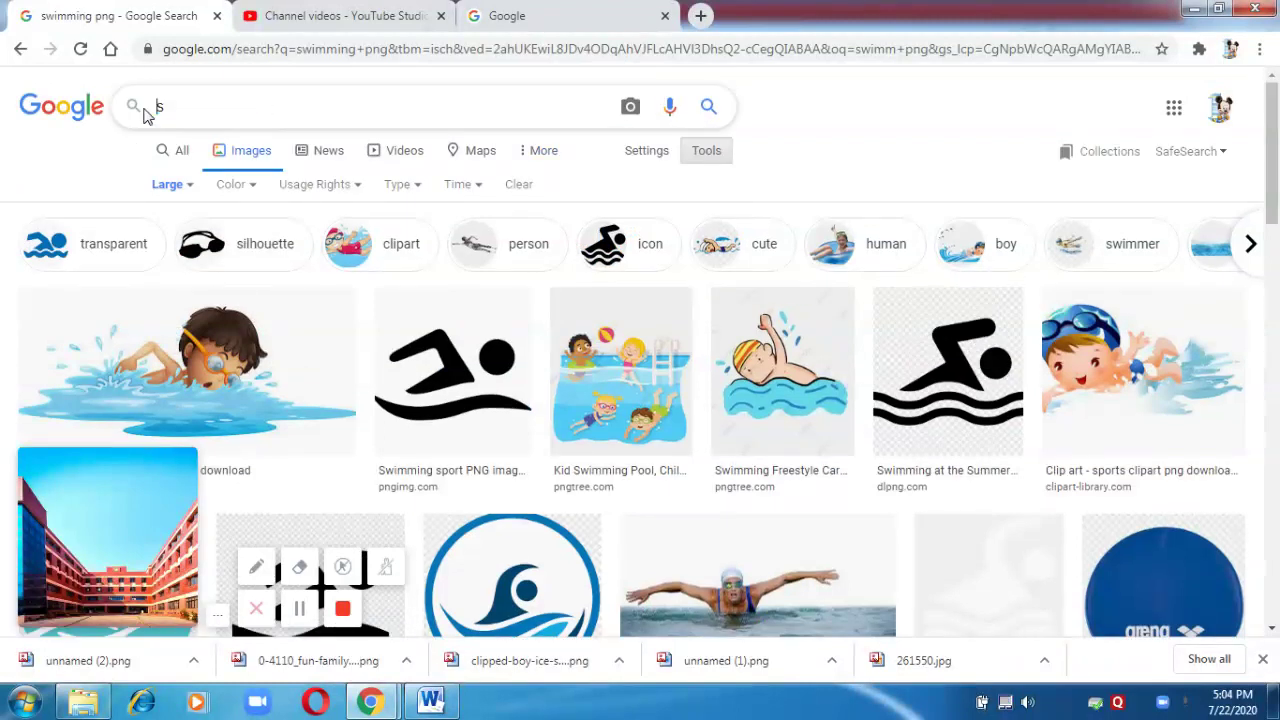
pyautogui.press('Left')
pyautogui.write('ting')
pyautogui.press('Delete')
pyautogui.press('BackSpace')
pyautogui.press('BackSpace')
pyautogui.press('BackSpace')
pyautogui.press('BackSpace')
pyautogui.press('BackSpace')
pyautogui.press('BackSpace')
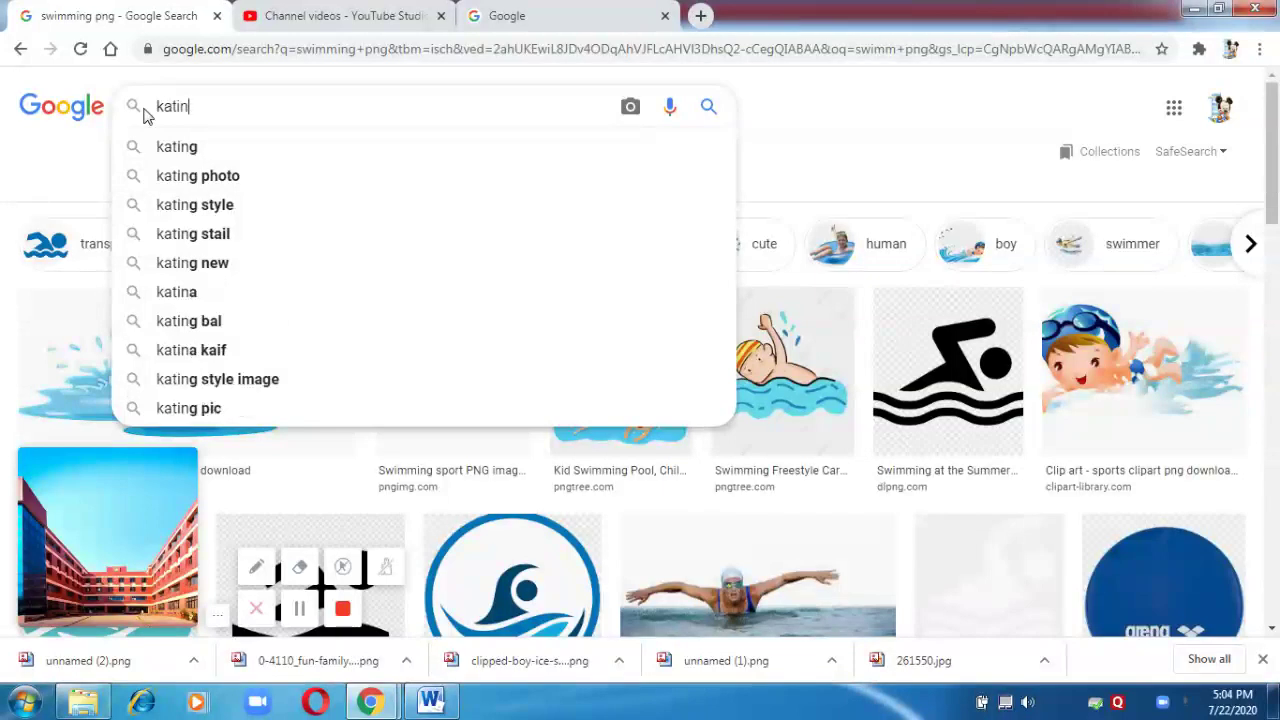
pyautogui.write('ska')
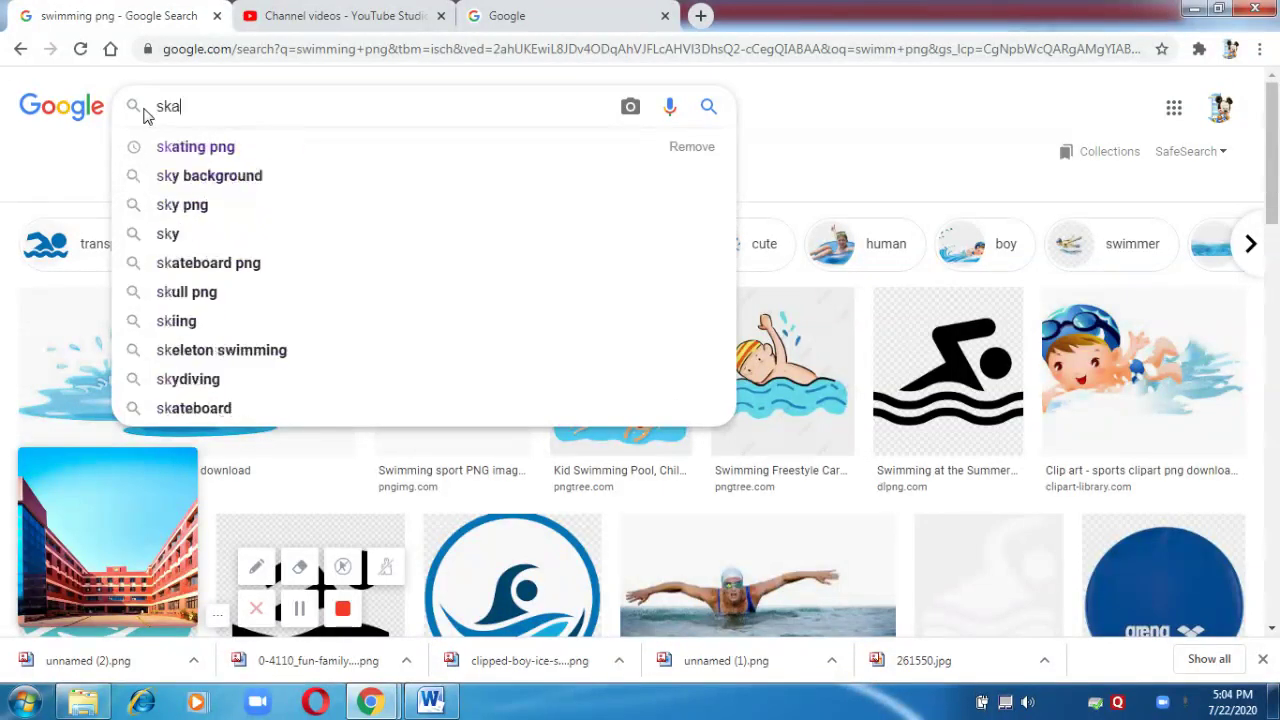
pyautogui.write('ting')
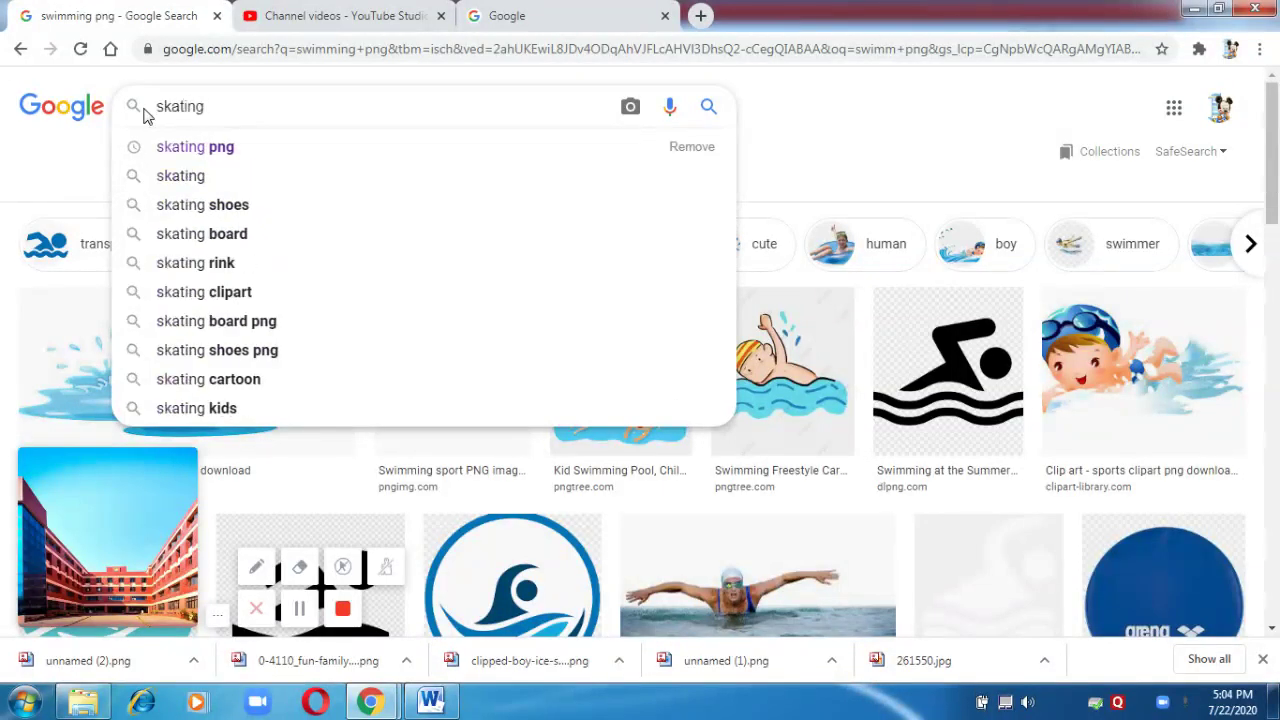
pyautogui.press('Return')
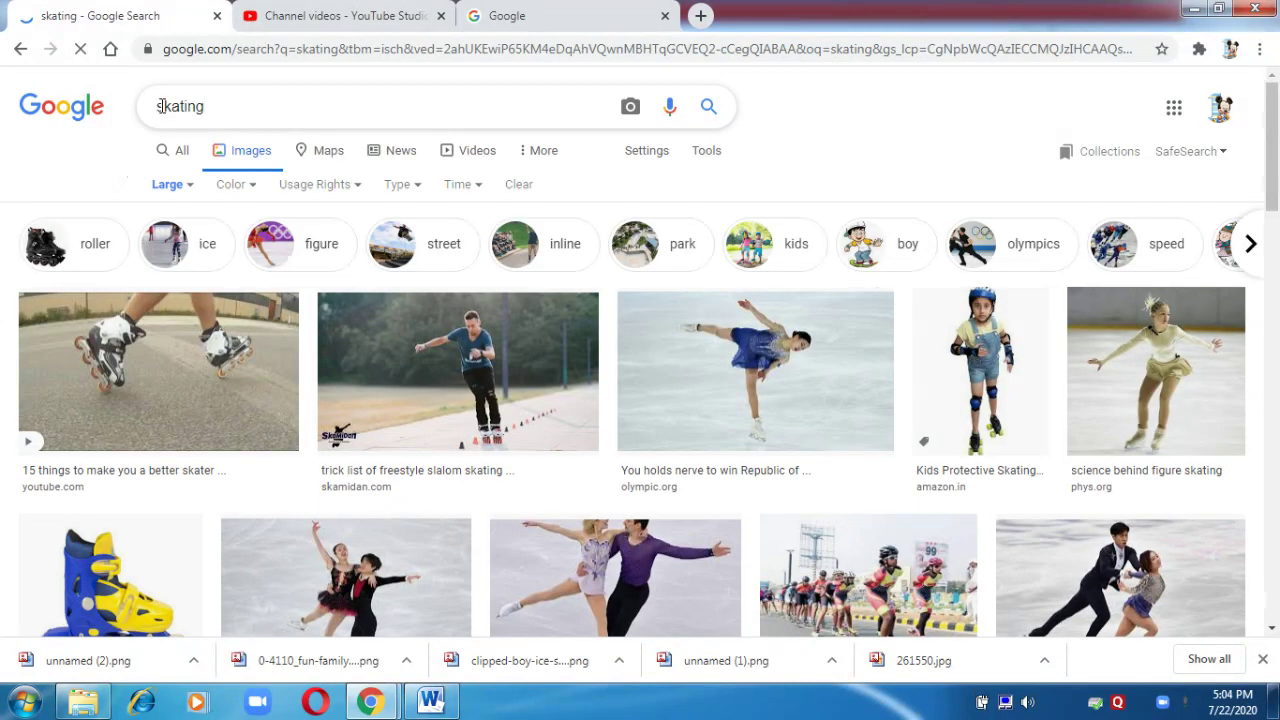
# Refine the image search to "kids skating".
pyautogui.click(160, 106)
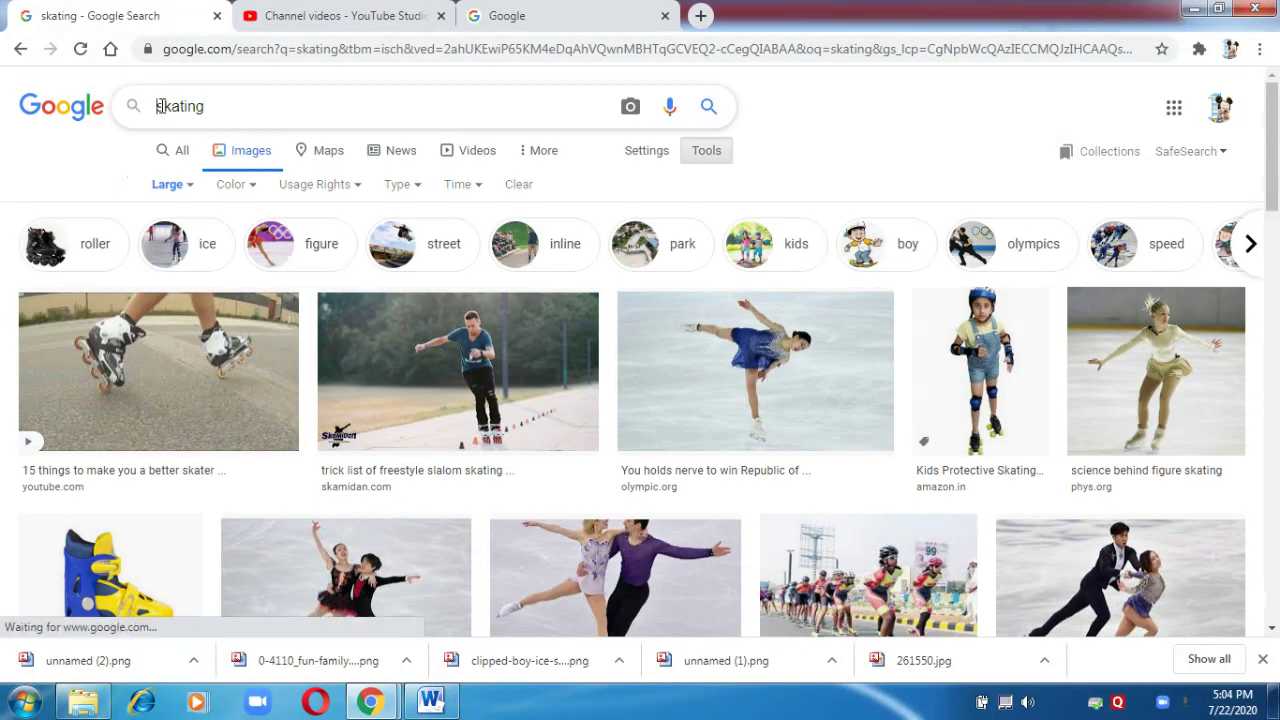
pyautogui.write('kids')
pyautogui.press('Return')
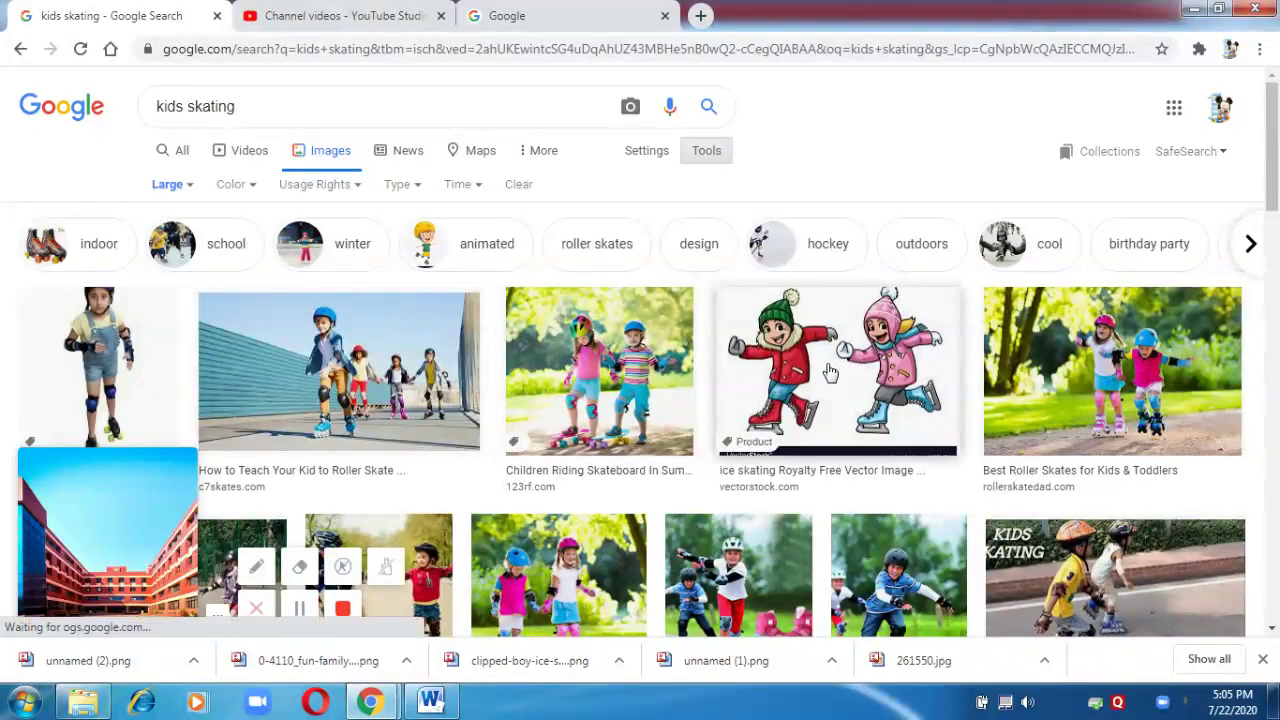
# Save the image of the girl on roller skates with a blue helmet to the pics folder as a JPEG.
pyautogui.click(141, 372)
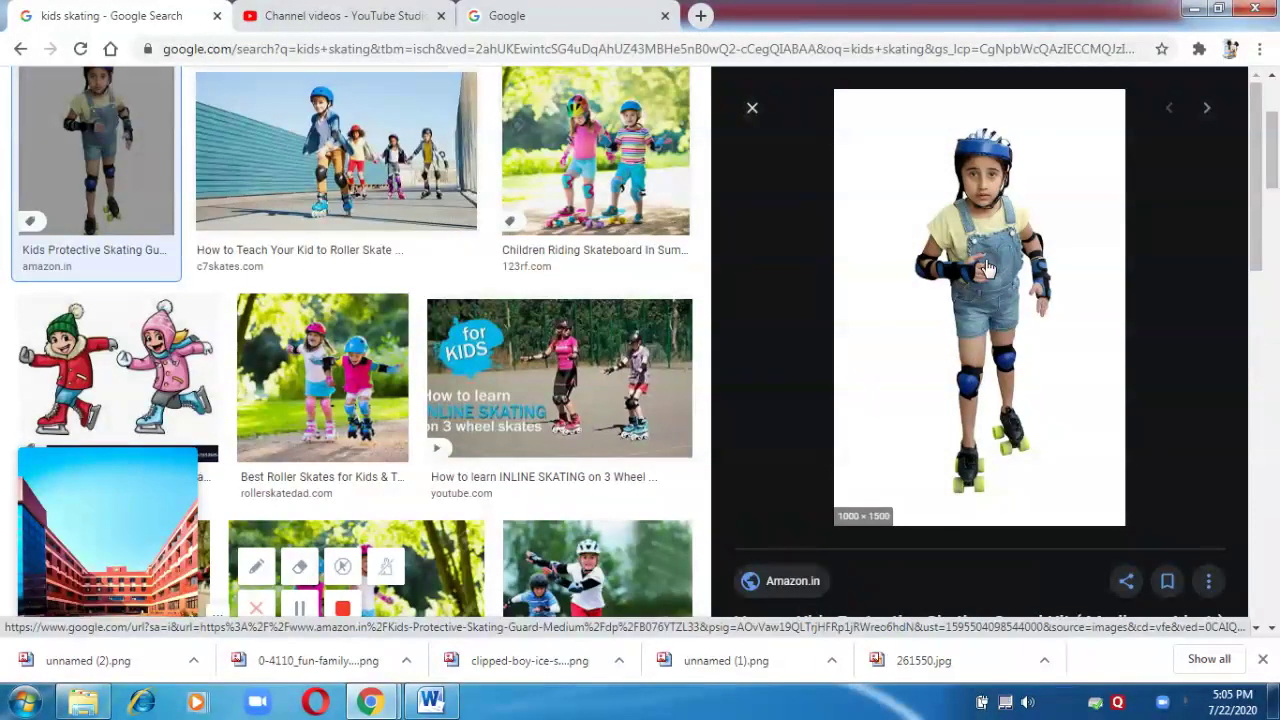
pyautogui.rightClick(987, 268)
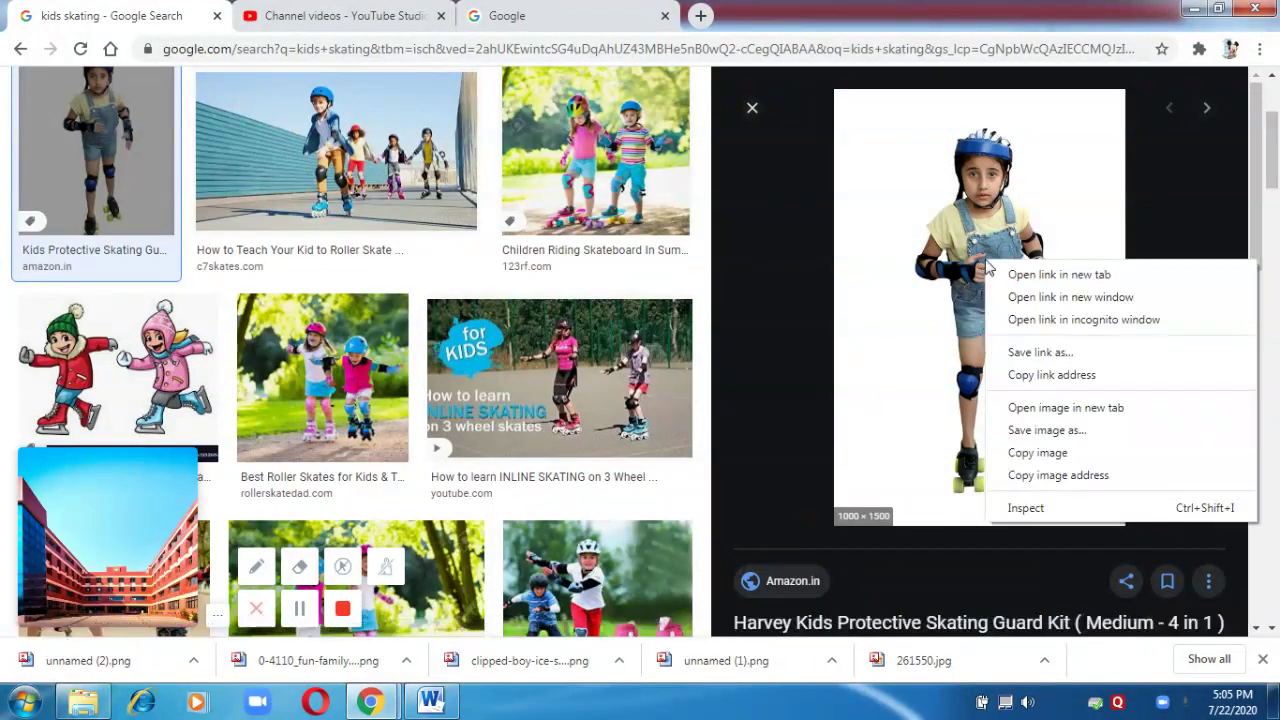
pyautogui.click(1045, 430)
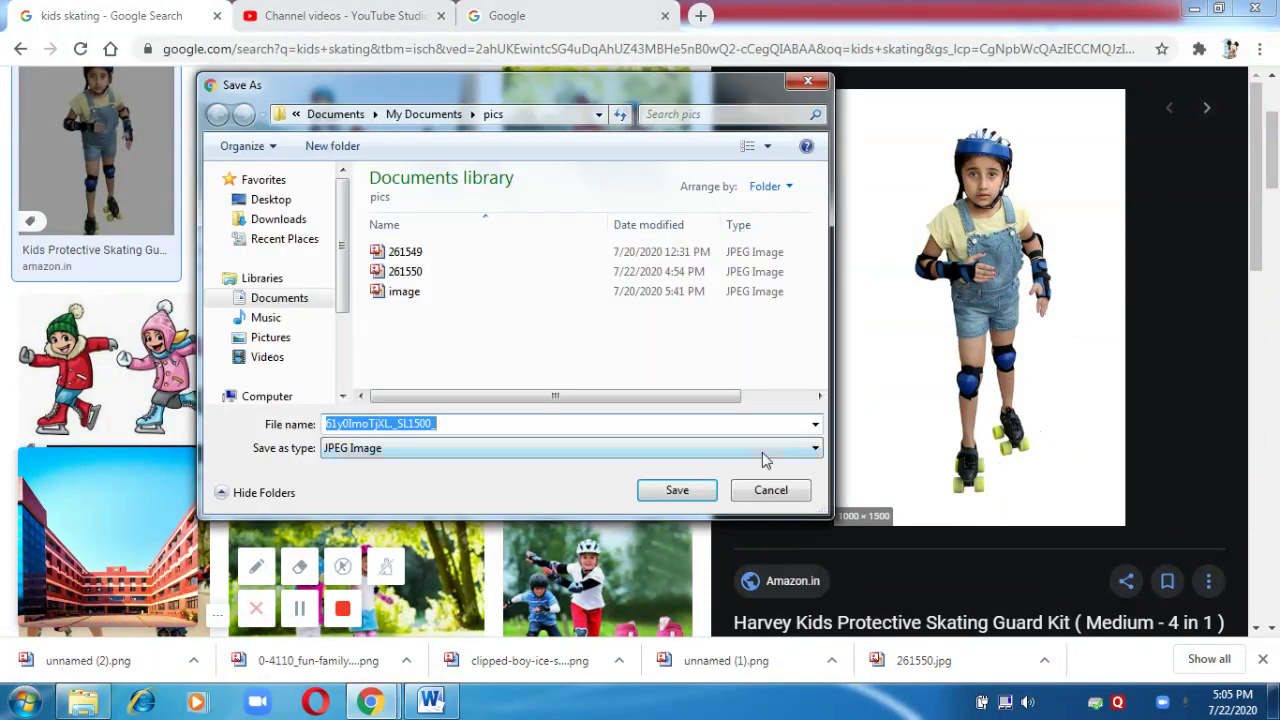
pyautogui.click(674, 489)
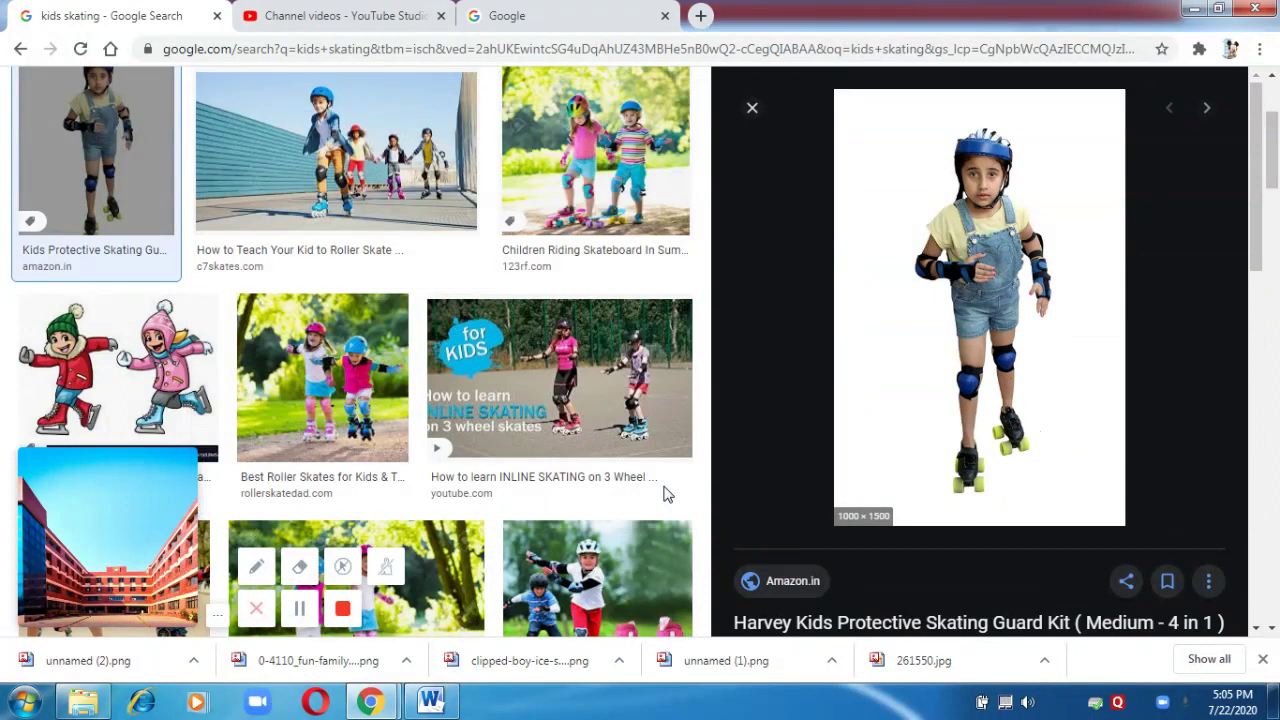
# Copy the saved skating girl picture from the pics folder and paste it into the Word poster.
pyautogui.click(83, 700)
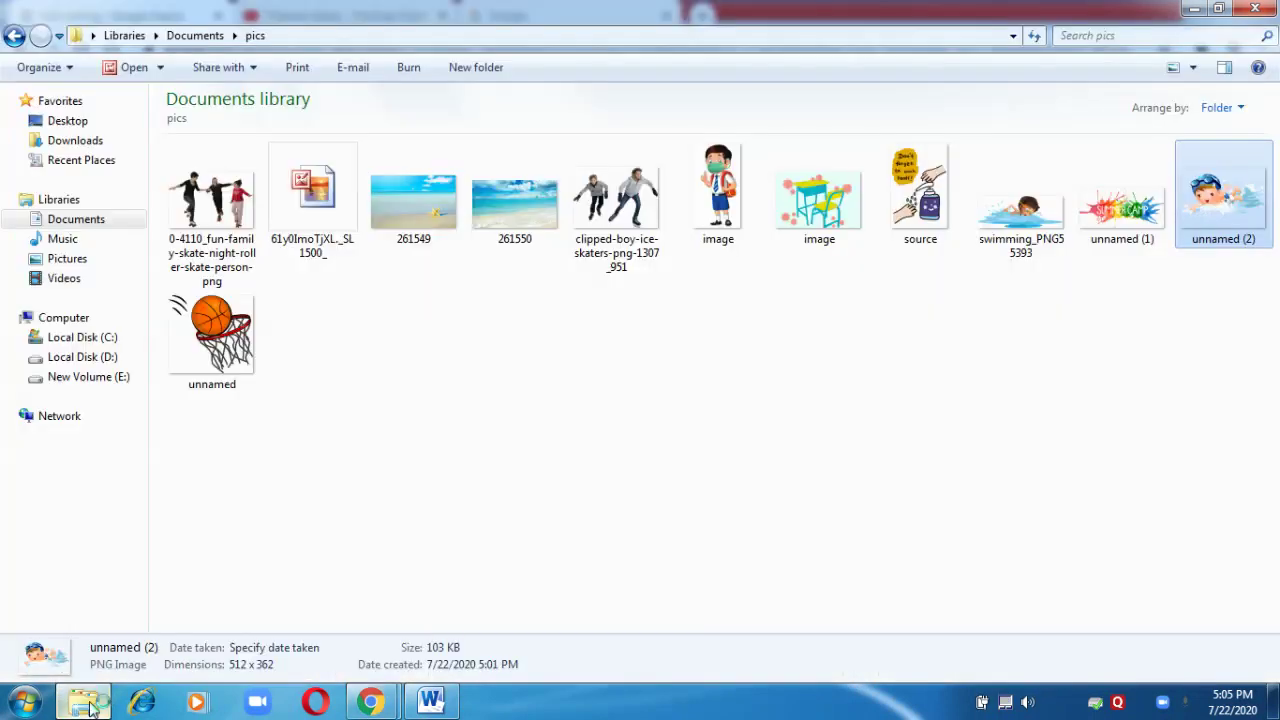
pyautogui.click(314, 182)
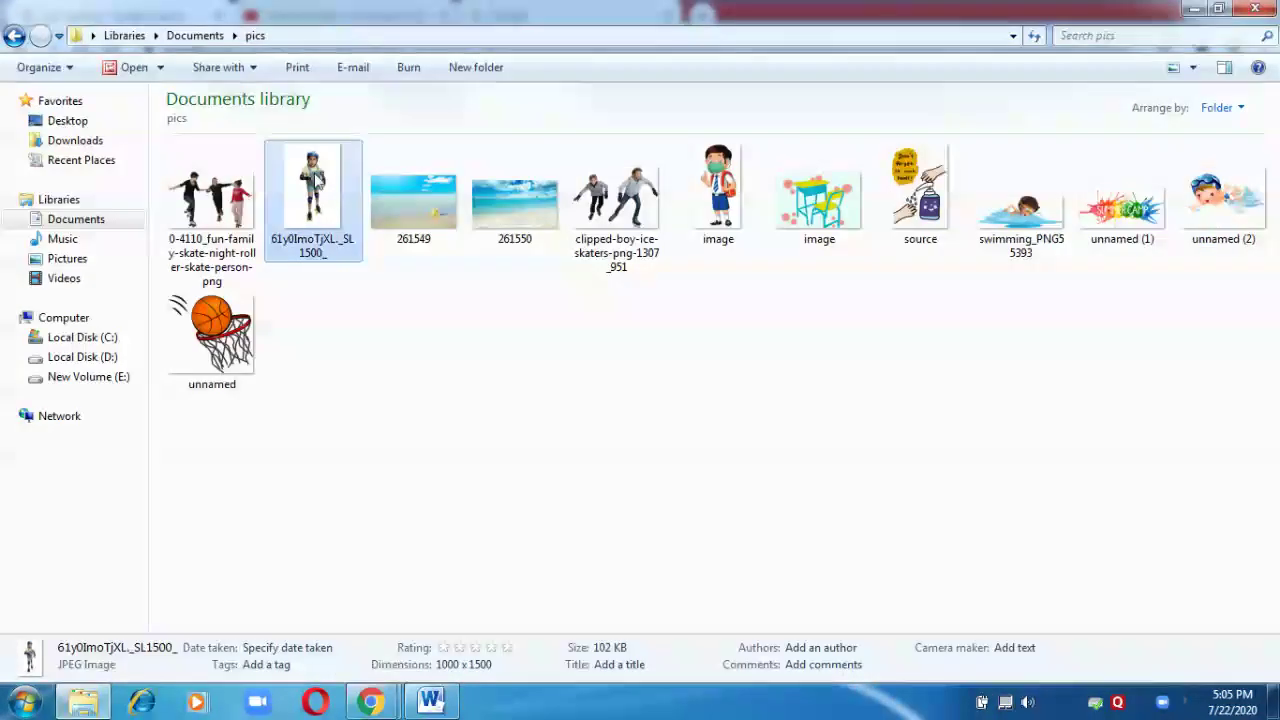
pyautogui.click(430, 700)
pyautogui.scroll(5, 595, 487)
pyautogui.click(595, 487)
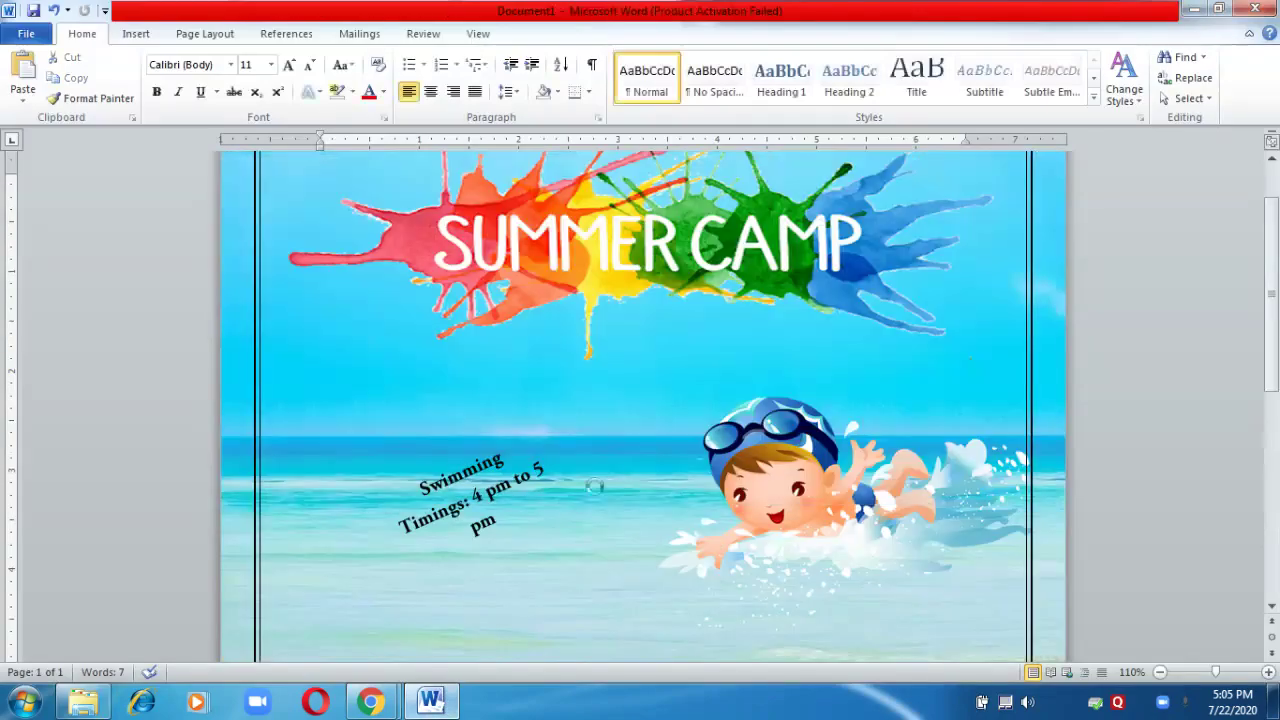
pyautogui.hotkey('ctrl', 'v')
# Set the text wrapping of the skating girl picture to Behind Text.
pyautogui.click(608, 360)
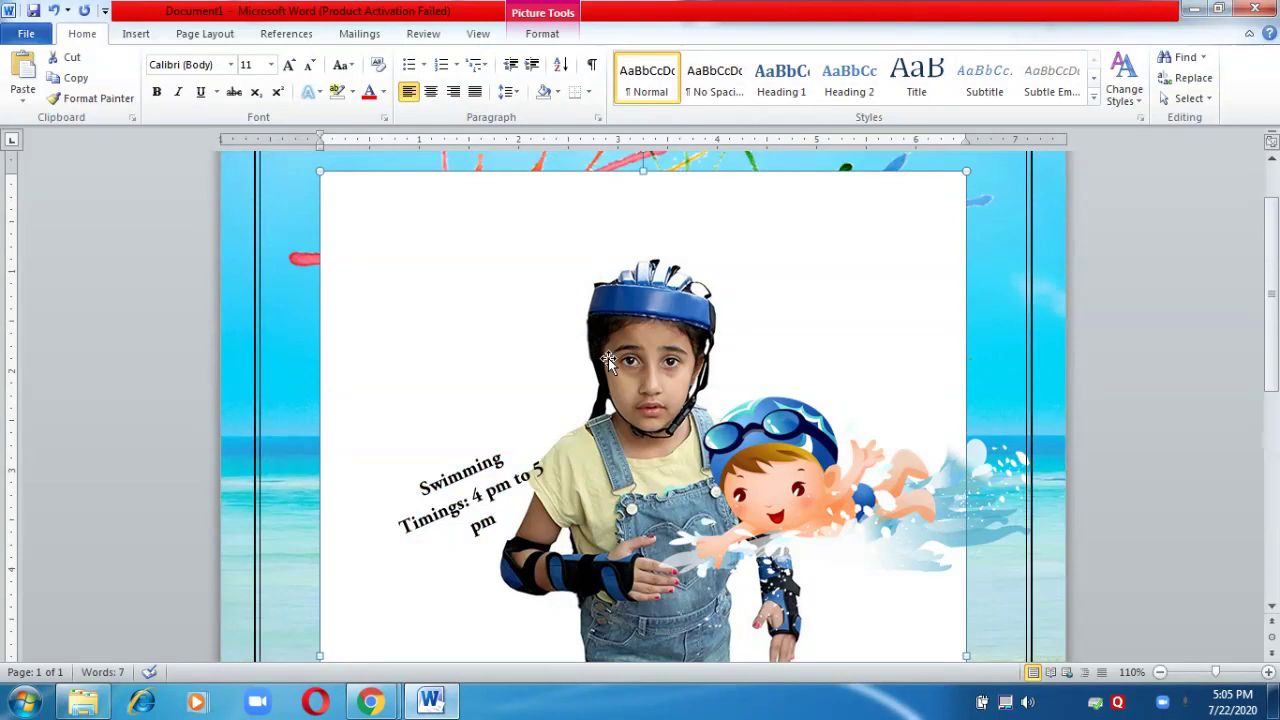
pyautogui.rightClick(608, 360)
pyautogui.moveTo(659, 305)
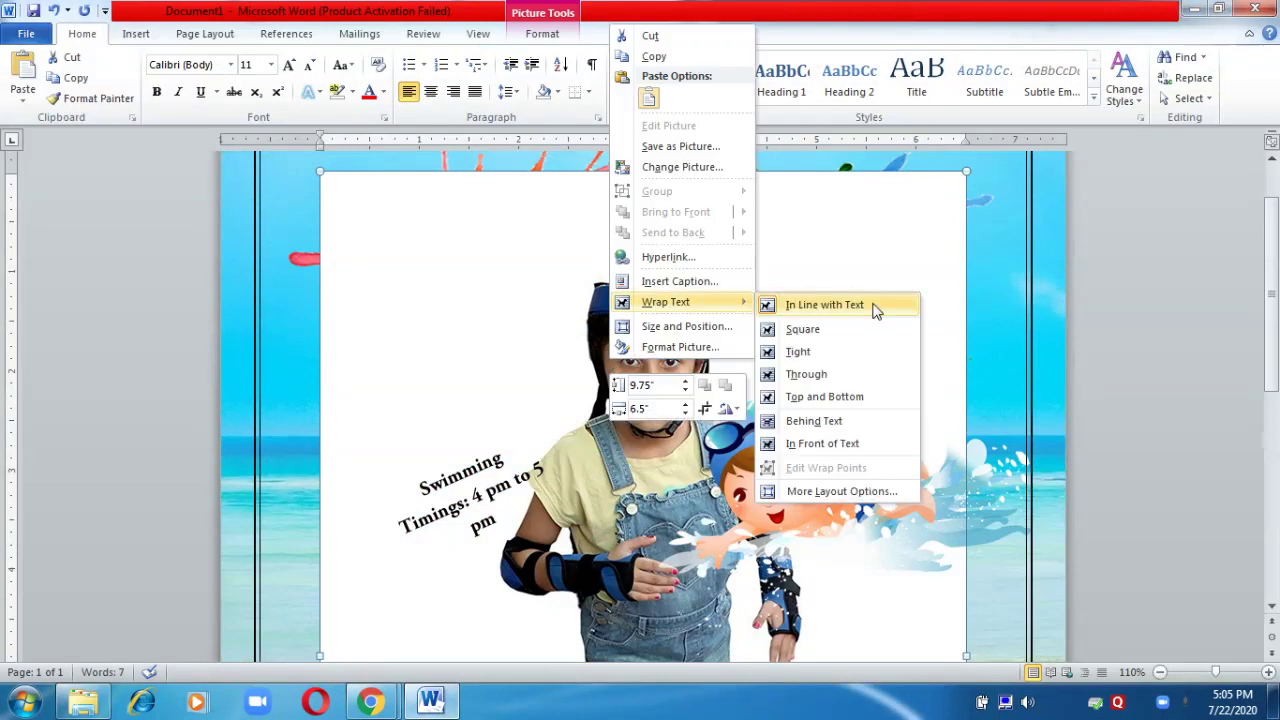
pyautogui.click(829, 430)
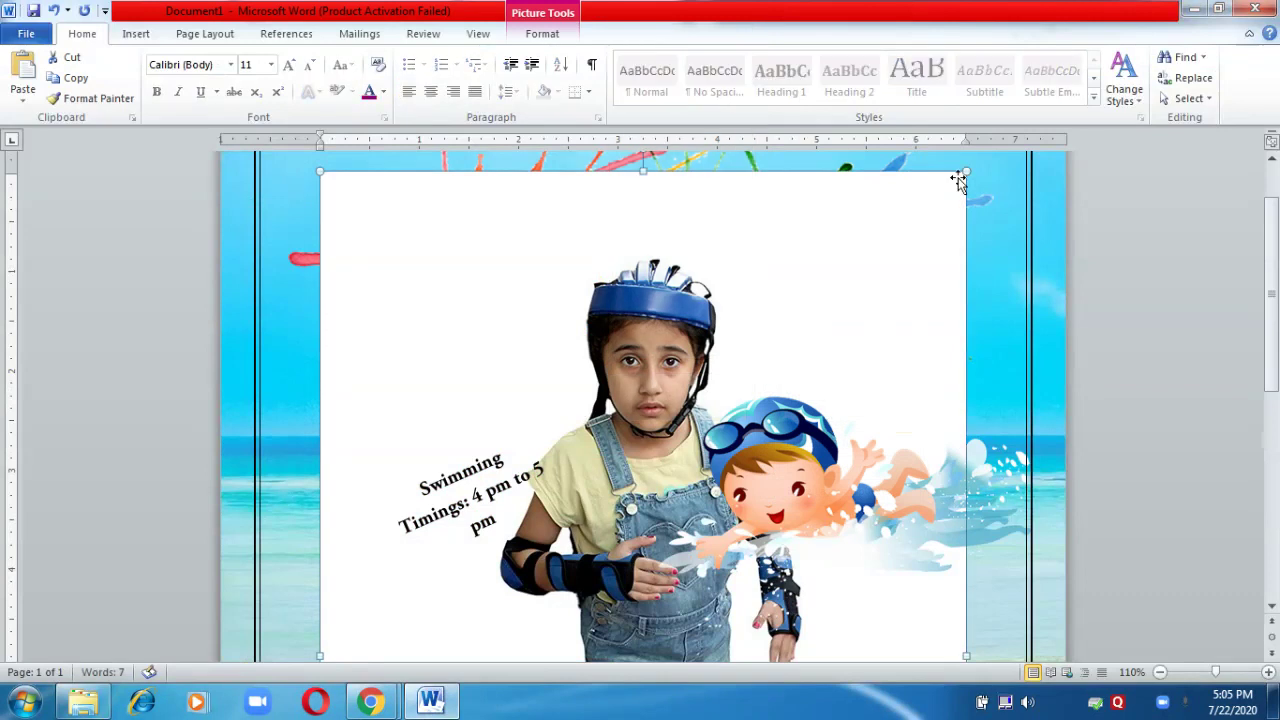
# Scale the skating girl picture down to about 3.9 inches wide and shorten its height from the upper edge.
pyautogui.moveTo(963, 172); pyautogui.dragTo(606, 566)
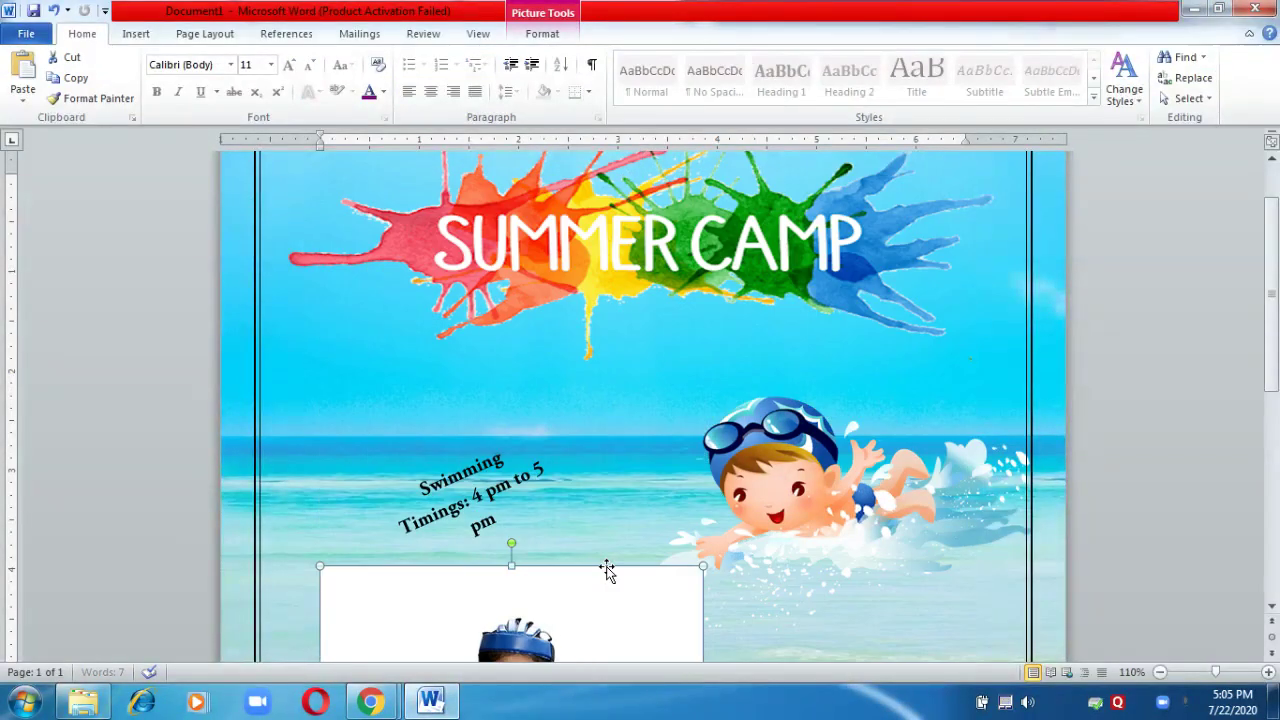
pyautogui.moveTo(1274, 262); pyautogui.dragTo(1277, 410)
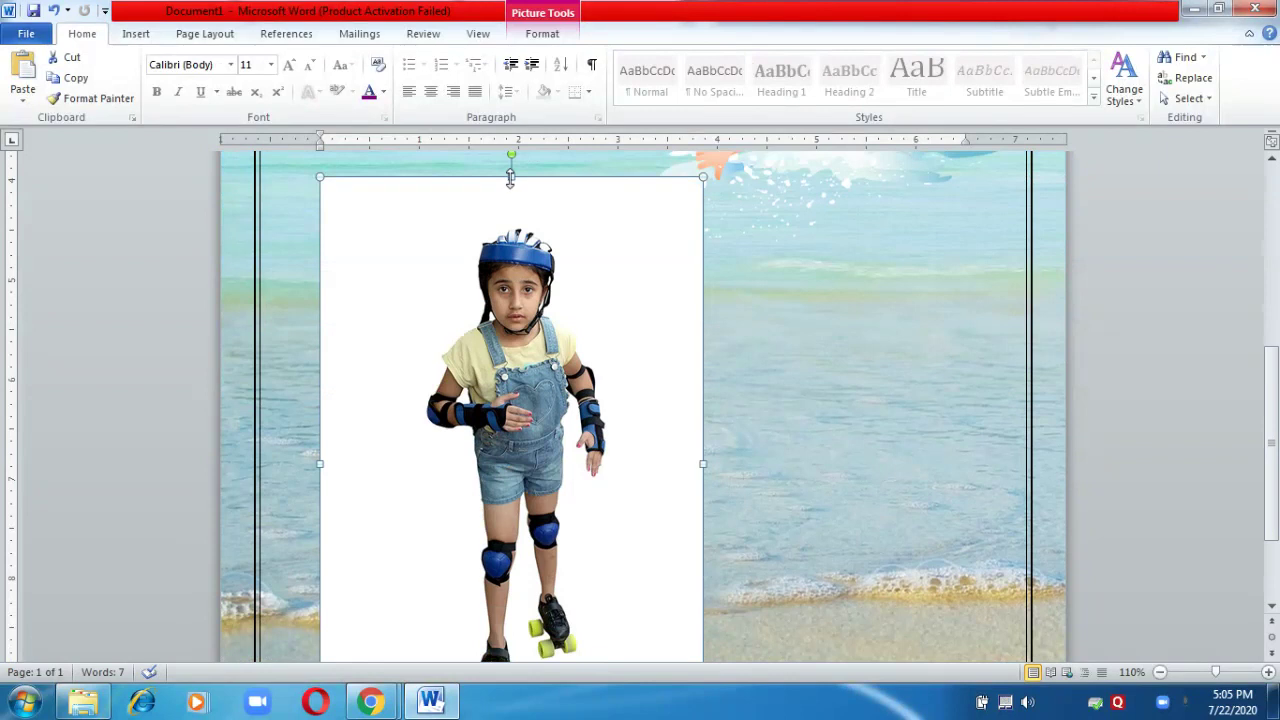
pyautogui.moveTo(510, 178); pyautogui.dragTo(497, 272)
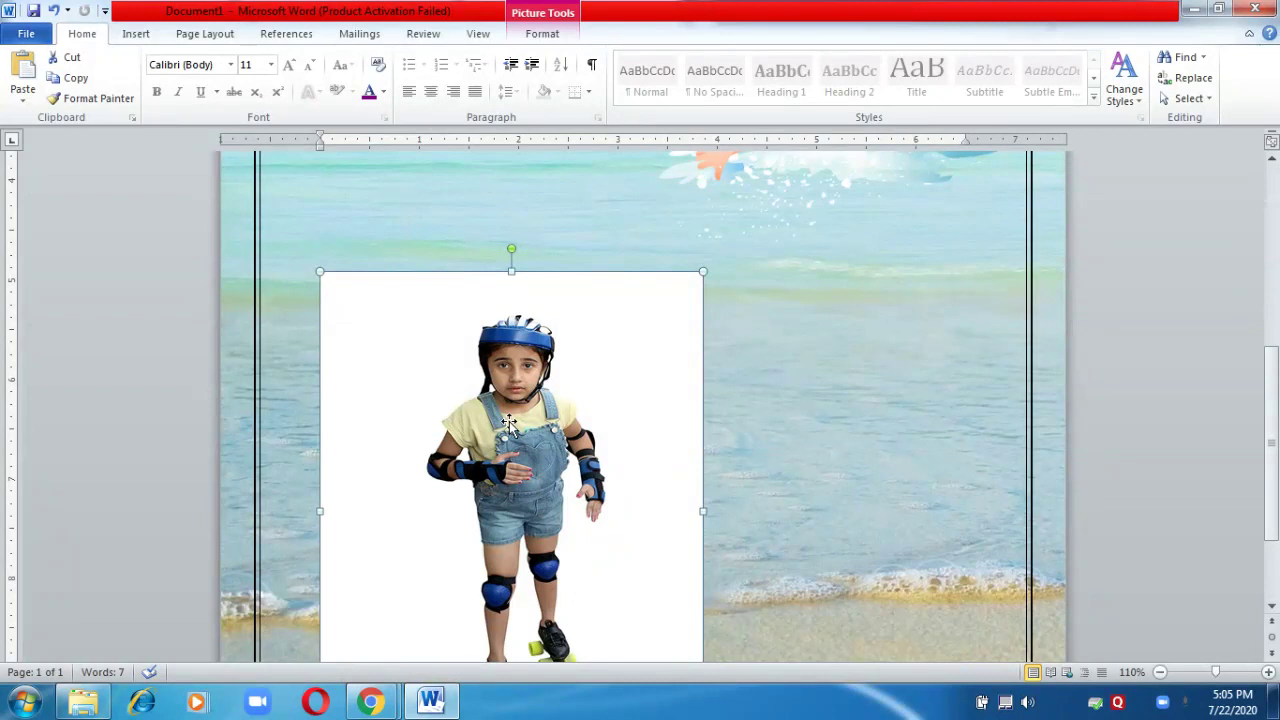
# Start Remove Background on the skating girl picture and extend the marquee's upper edge above the helmet.
pyautogui.click(556, 36)
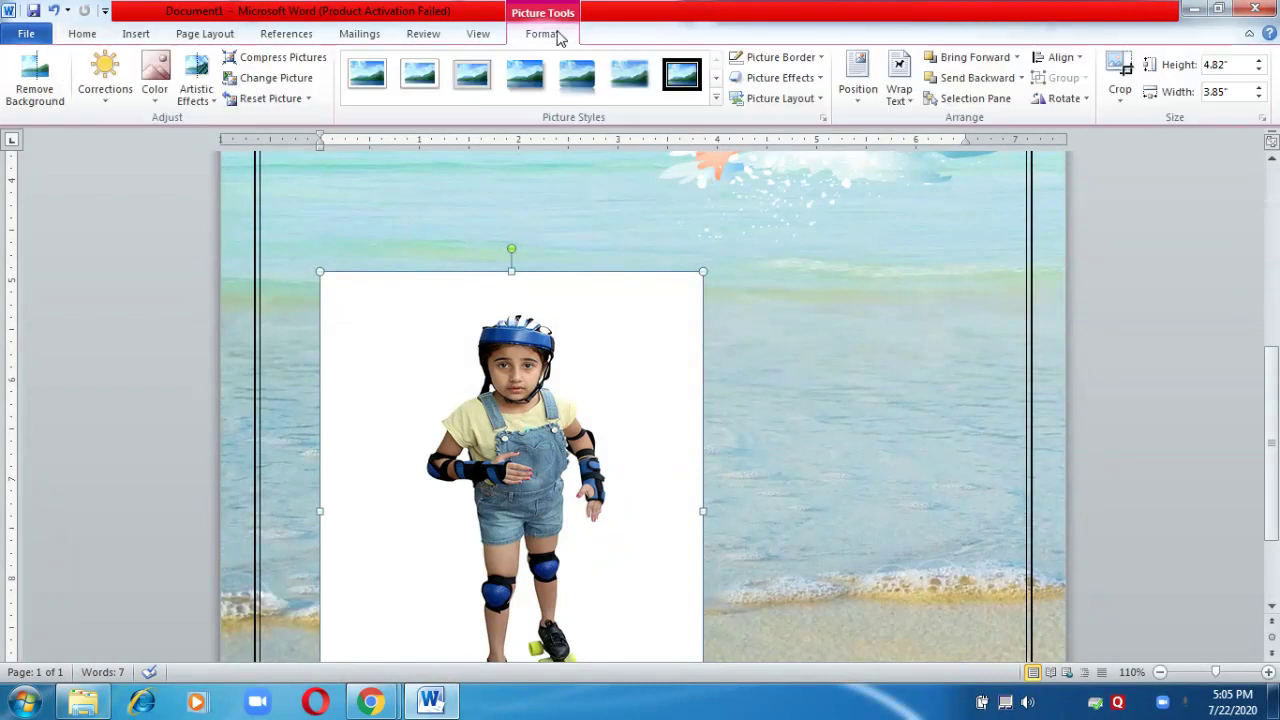
pyautogui.click(35, 101)
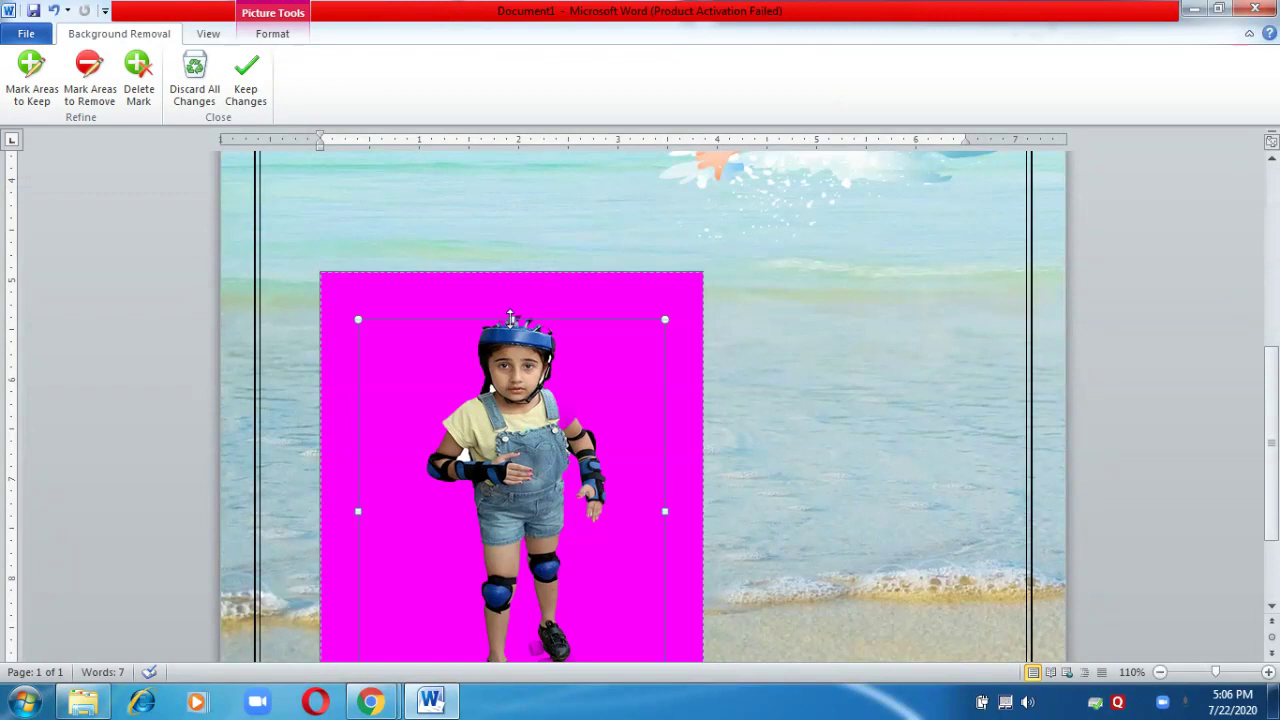
pyautogui.moveTo(510, 318); pyautogui.dragTo(514, 297)
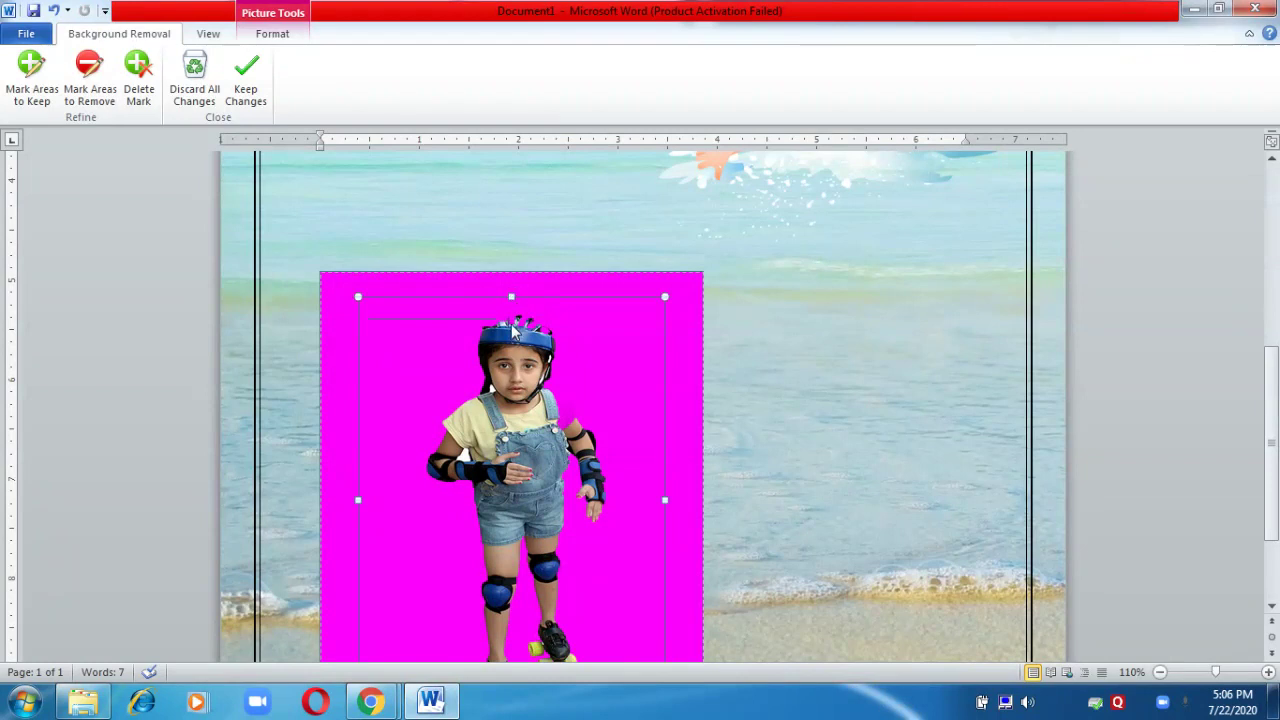
# Mark the helmet's top edge and the shirt sleeve beside the shoulder strap as areas to keep, and extend the marquee below the skates.
pyautogui.click(34, 101)
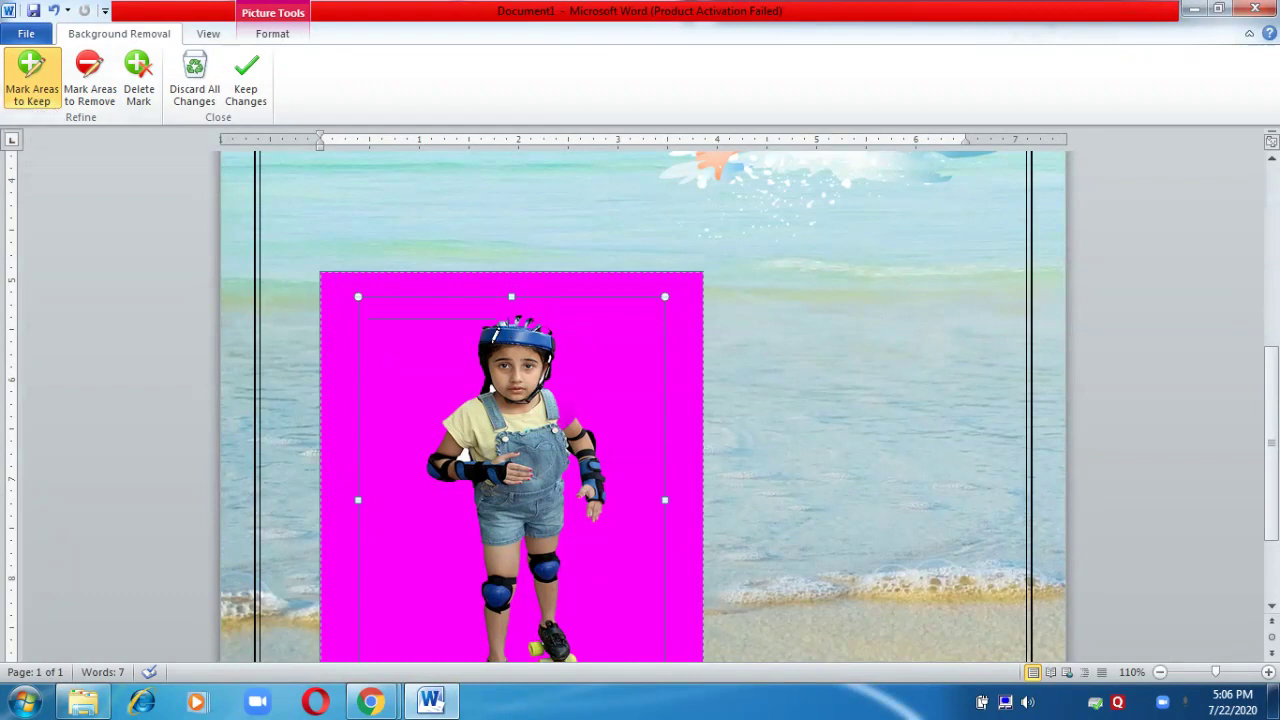
pyautogui.click(511, 321)
pyautogui.click(521, 319)
pyautogui.click(528, 320)
pyautogui.click(531, 321)
pyautogui.click(541, 324)
pyautogui.click(563, 423)
pyautogui.click(570, 415)
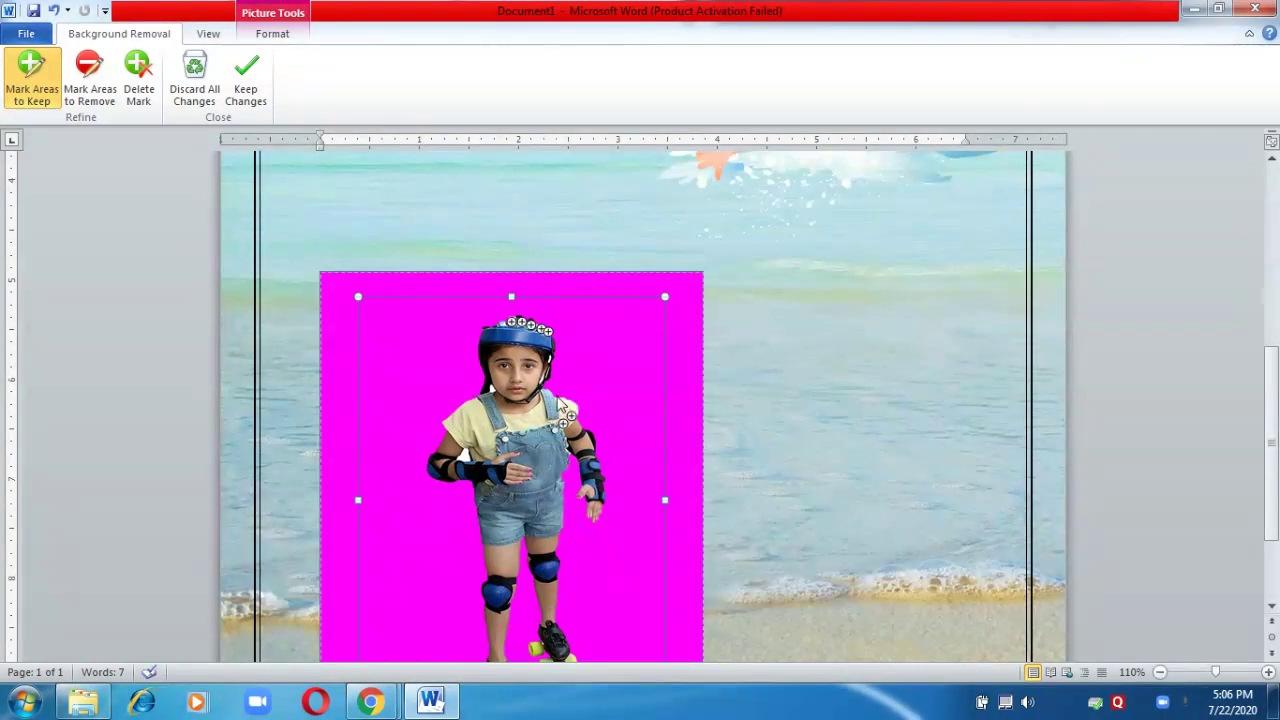
pyautogui.click(556, 395)
pyautogui.scroll(-3, 1275, 450)
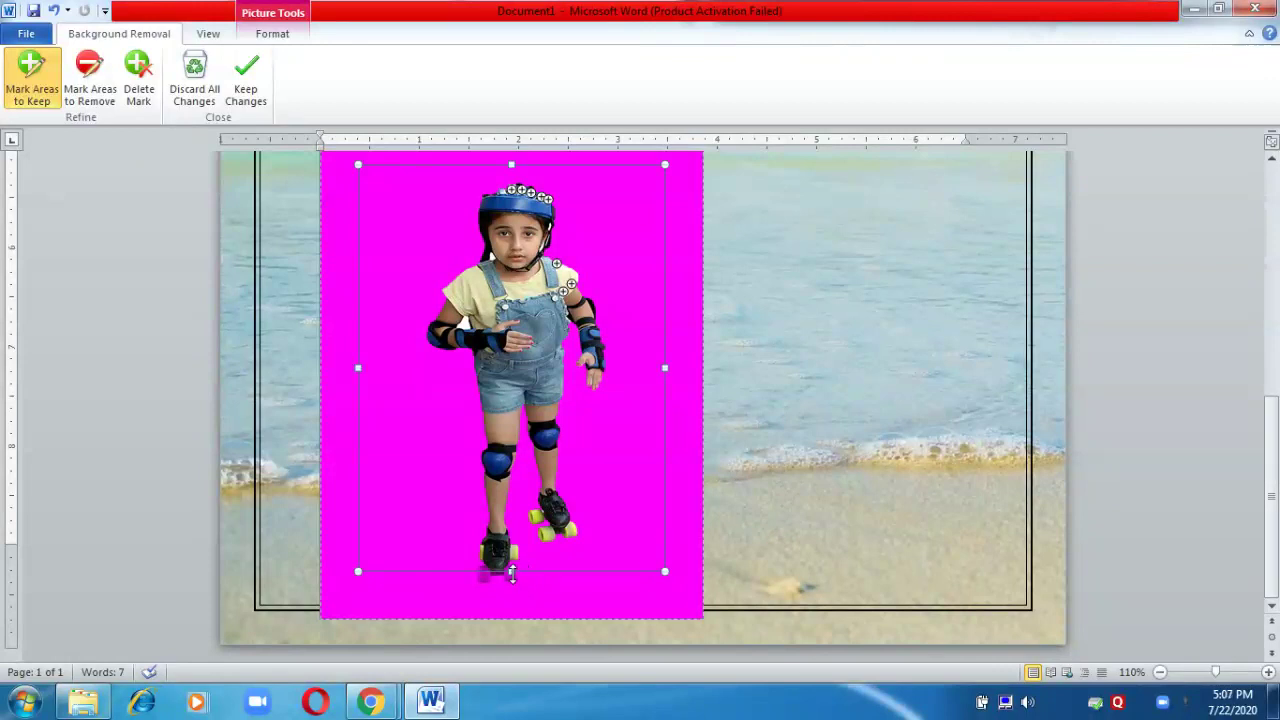
pyautogui.moveTo(511, 573); pyautogui.dragTo(513, 591)
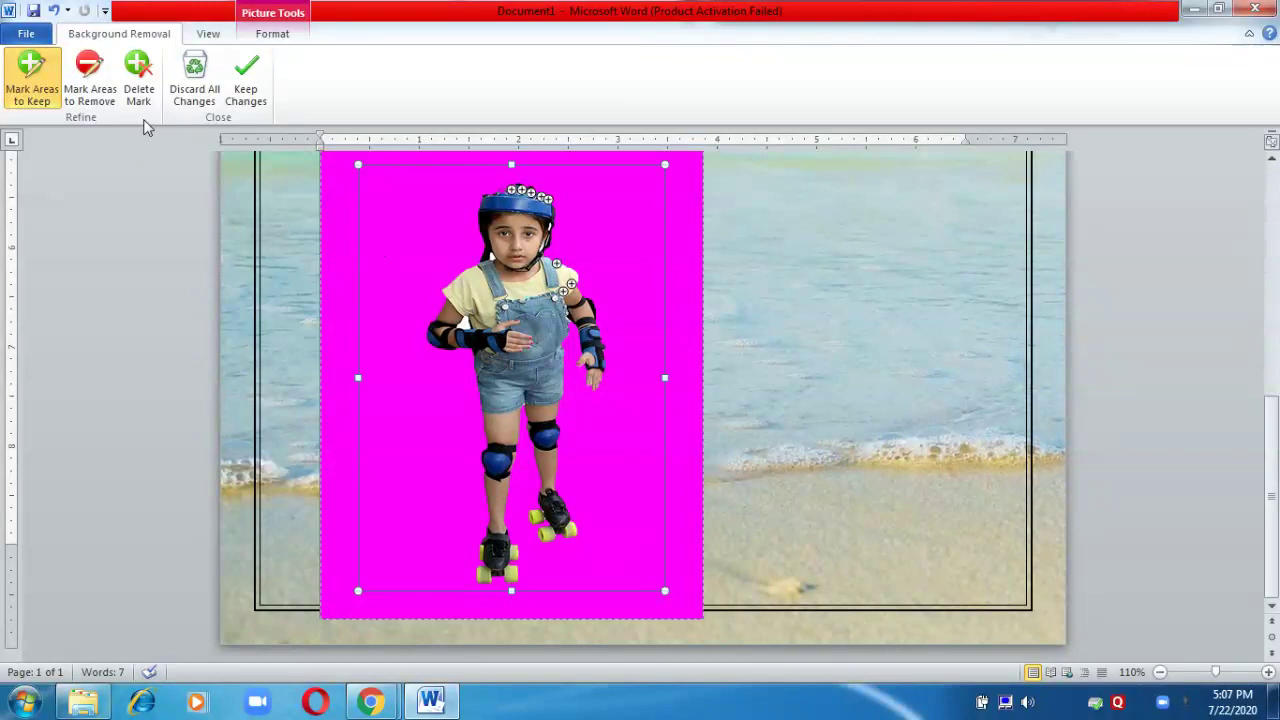
# Mark the white gaps inside the bent arm and beside the neck for removal, and keep the background removal changes.
pyautogui.click(91, 95)
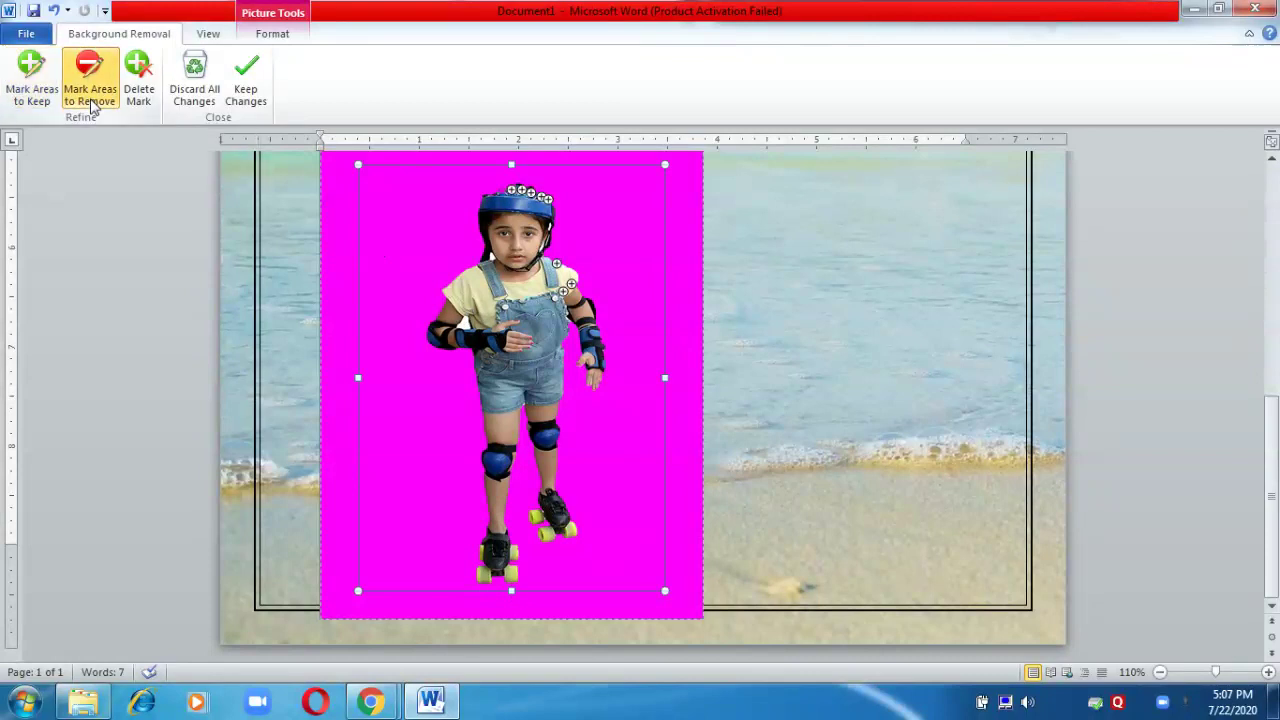
pyautogui.click(464, 325)
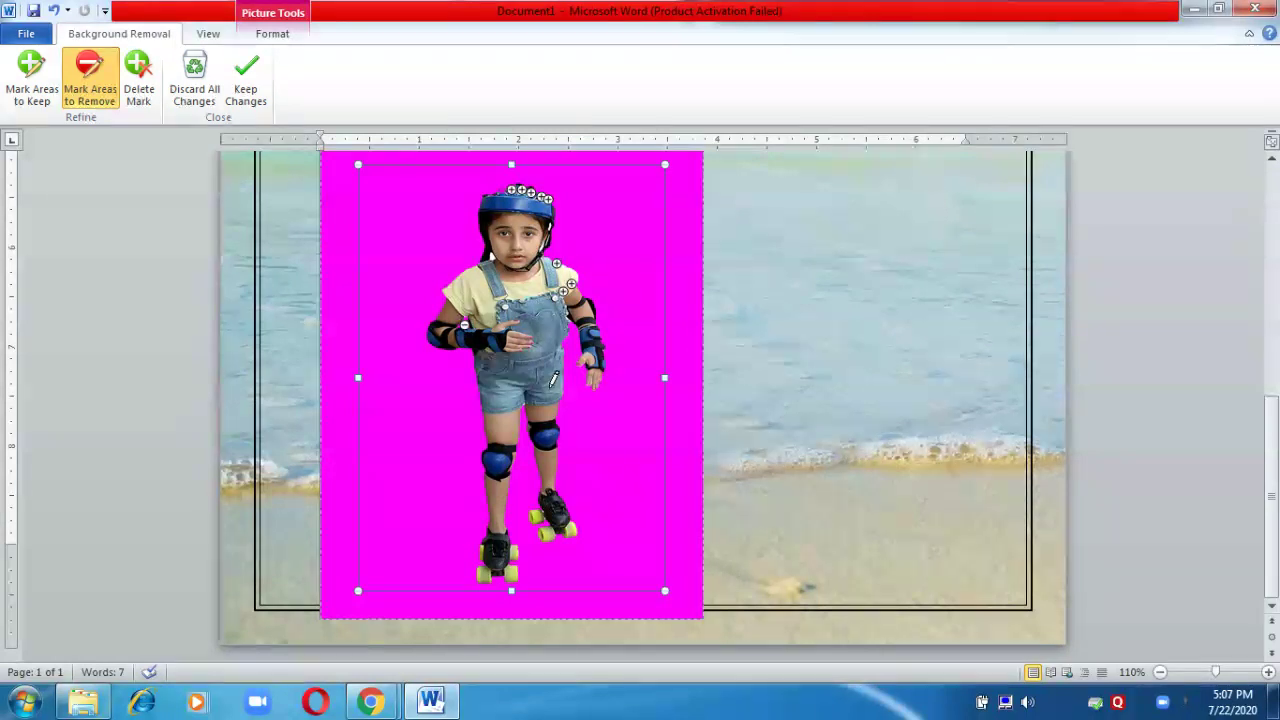
pyautogui.click(492, 256)
pyautogui.click(253, 96)
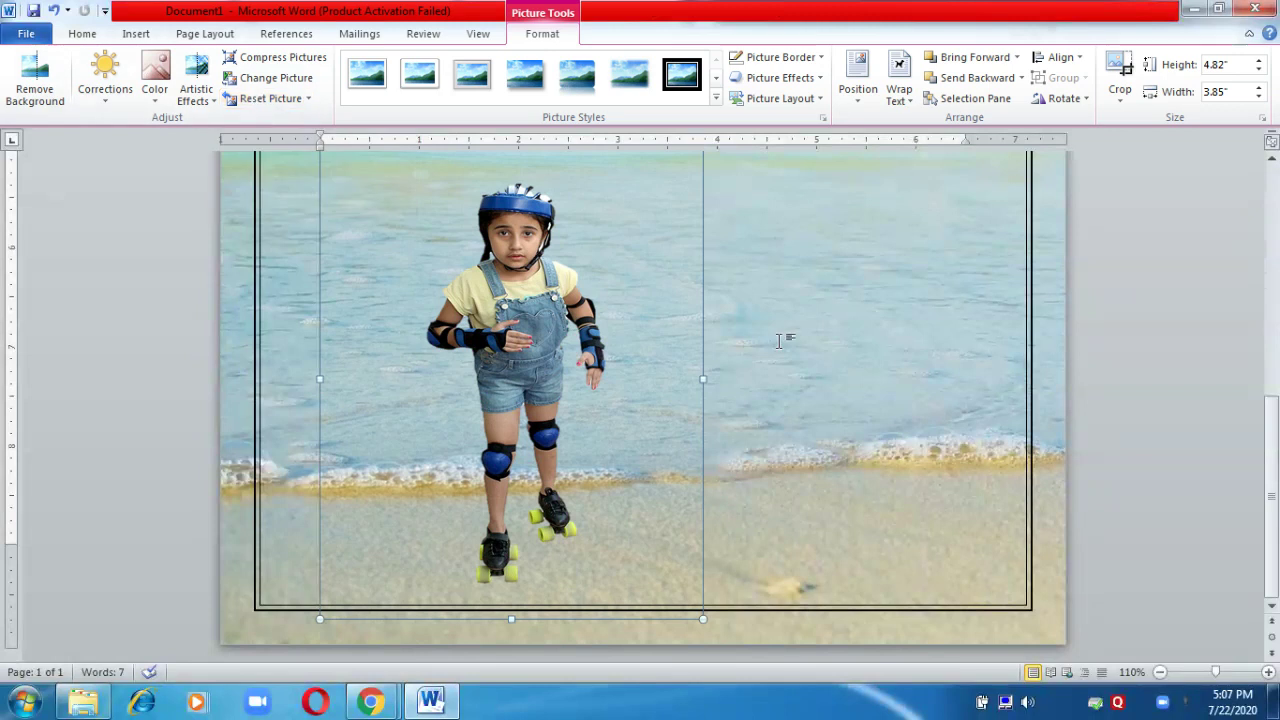
# Stretch the skating girl picture upward to a height of 5.53" and move it up toward the poster's left border.
pyautogui.click(814, 343)
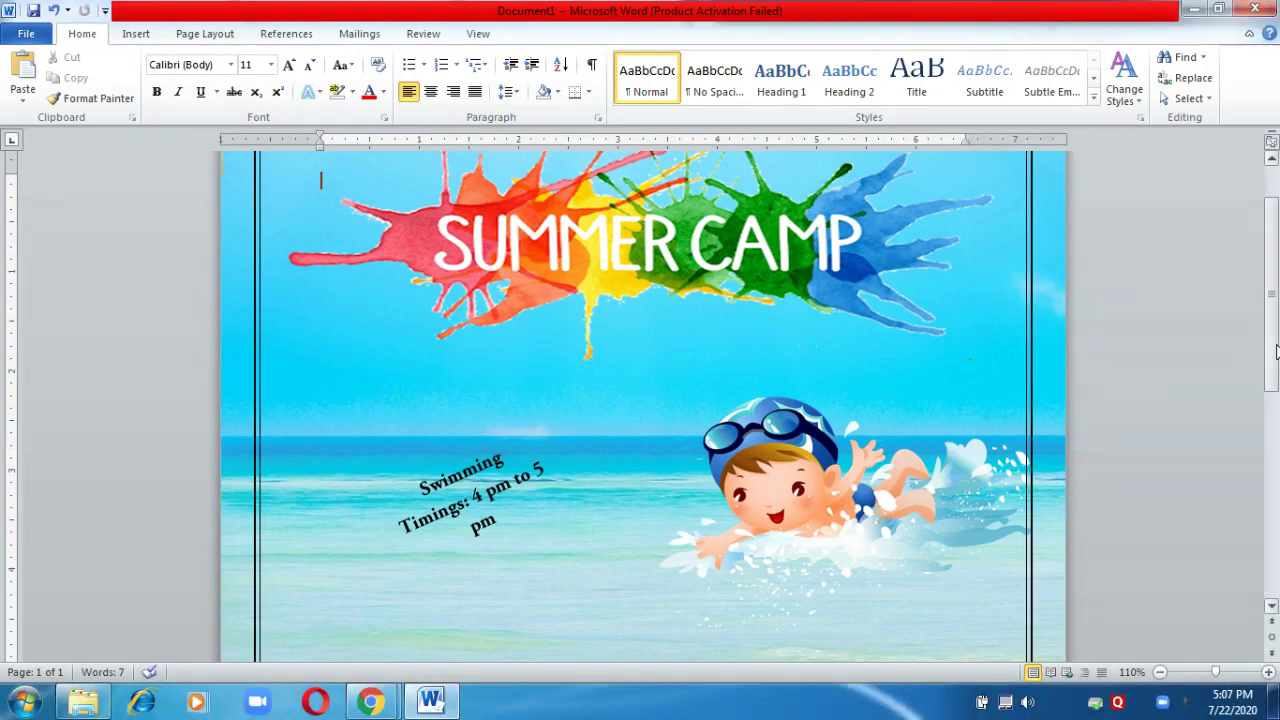
pyautogui.moveTo(1276, 350); pyautogui.dragTo(1276, 487)
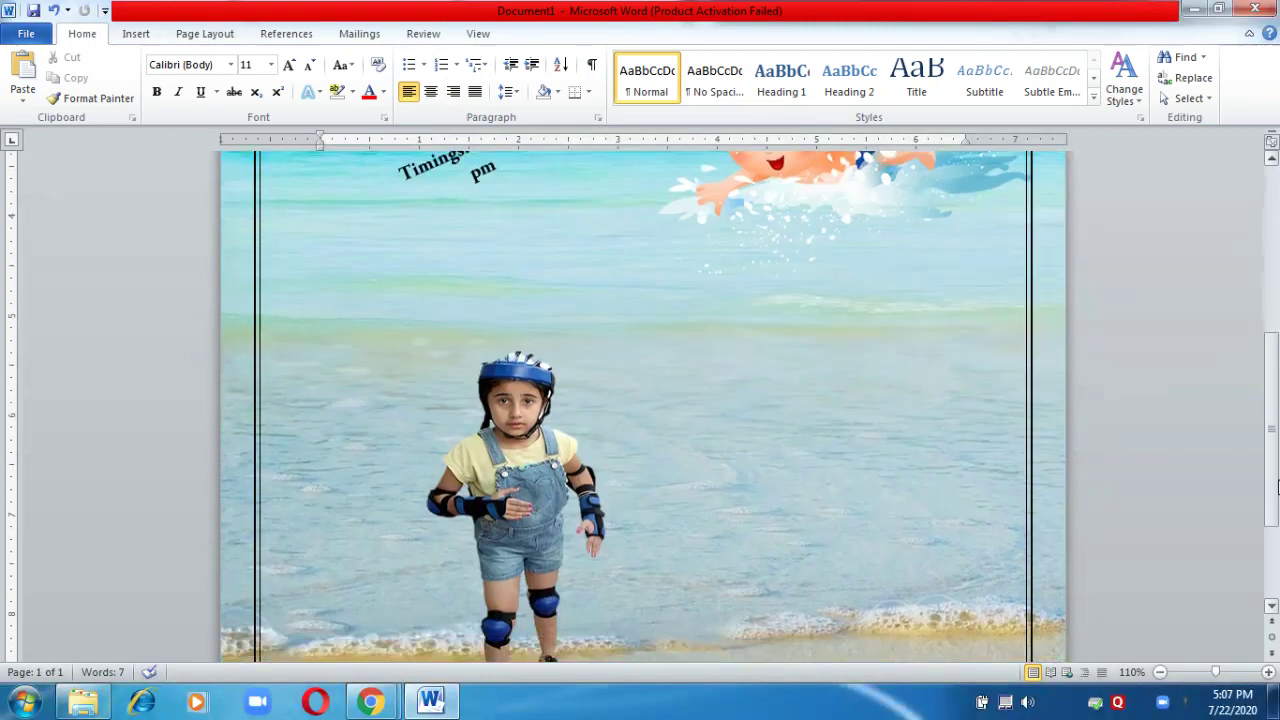
pyautogui.click(552, 573)
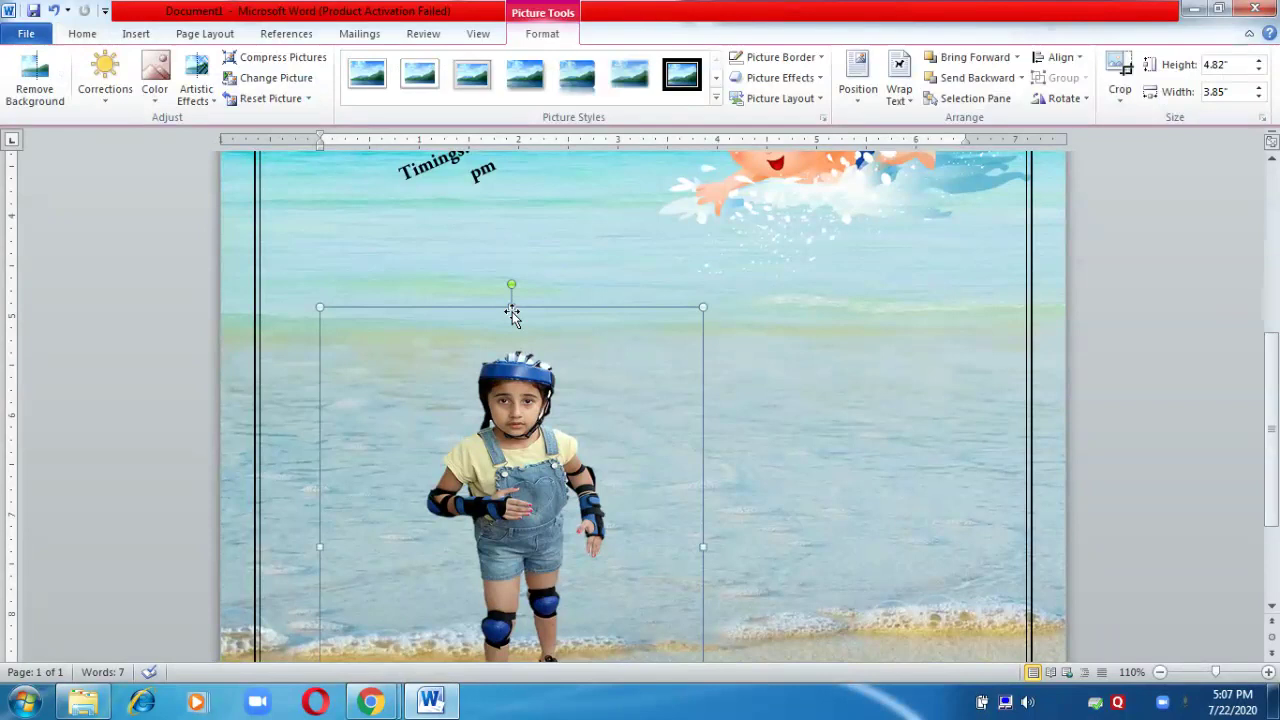
pyautogui.moveTo(511, 314); pyautogui.dragTo(511, 237)
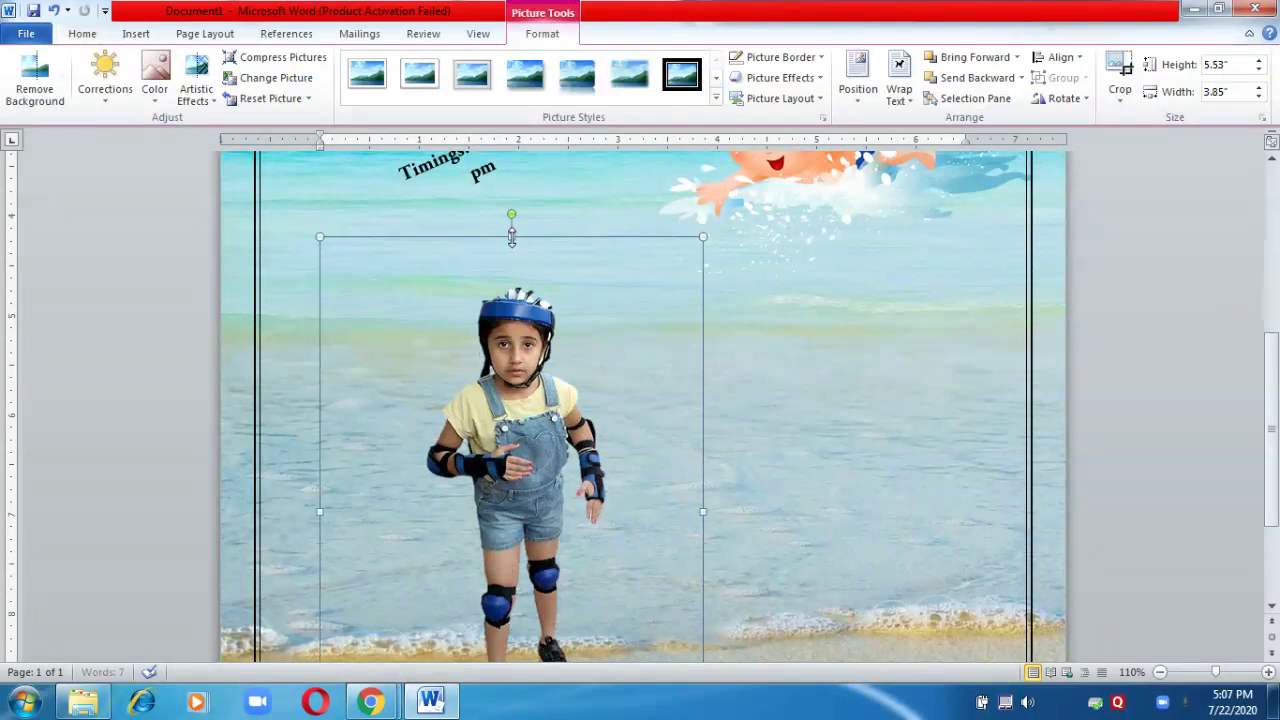
pyautogui.moveTo(480, 371); pyautogui.dragTo(471, 363)
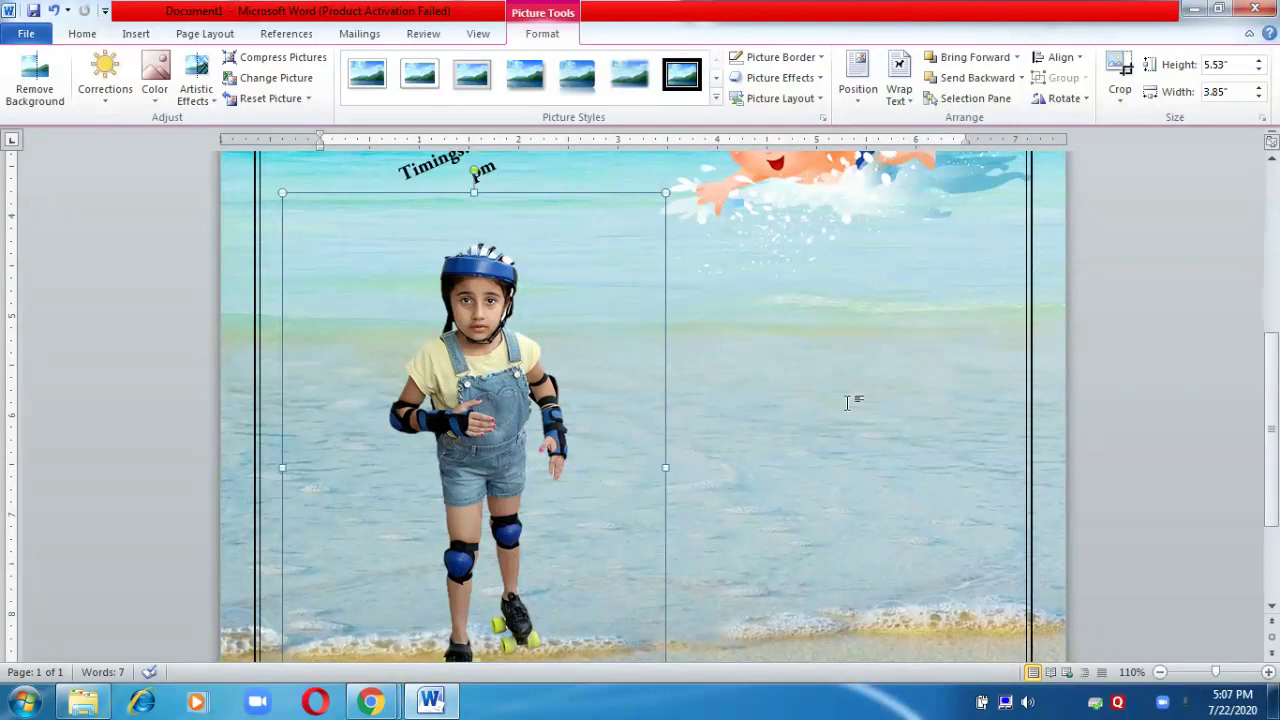
# Duplicate the tilted Swimming timings text box and place the copy to the right of the skating girl.
pyautogui.doubleClick(445, 183)
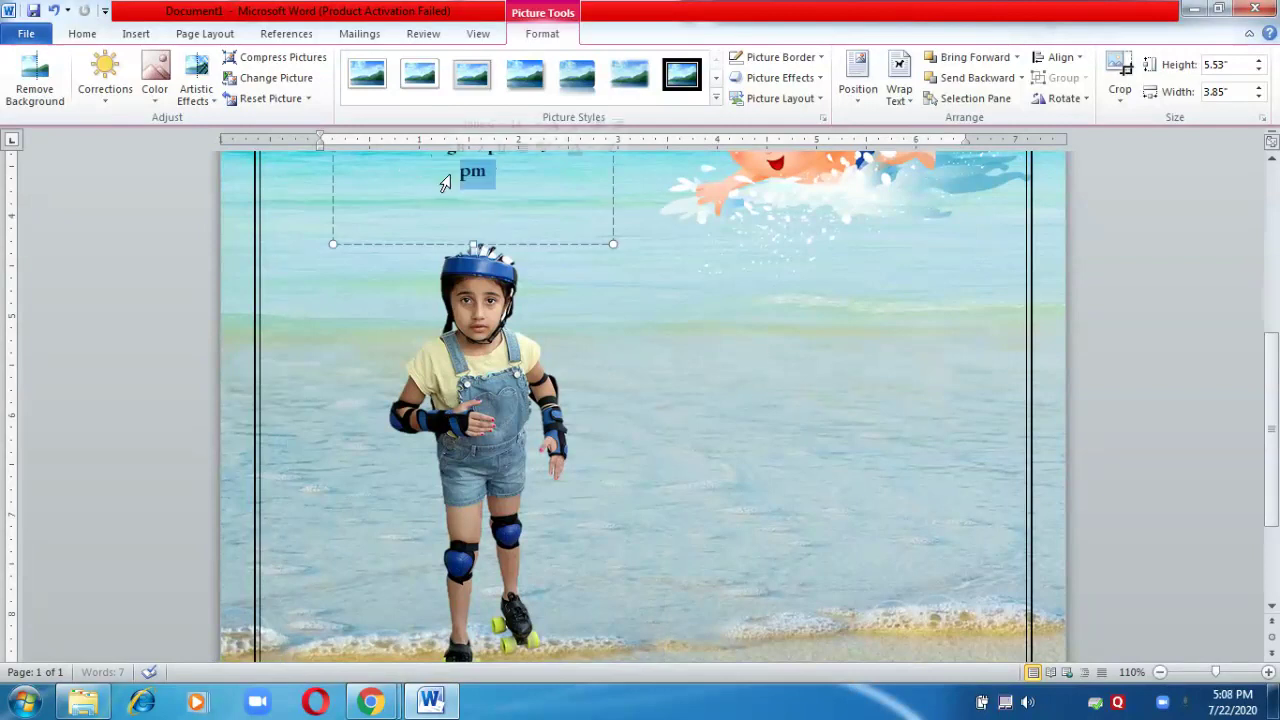
pyautogui.moveTo(603, 249); pyautogui.dragTo(614, 224)
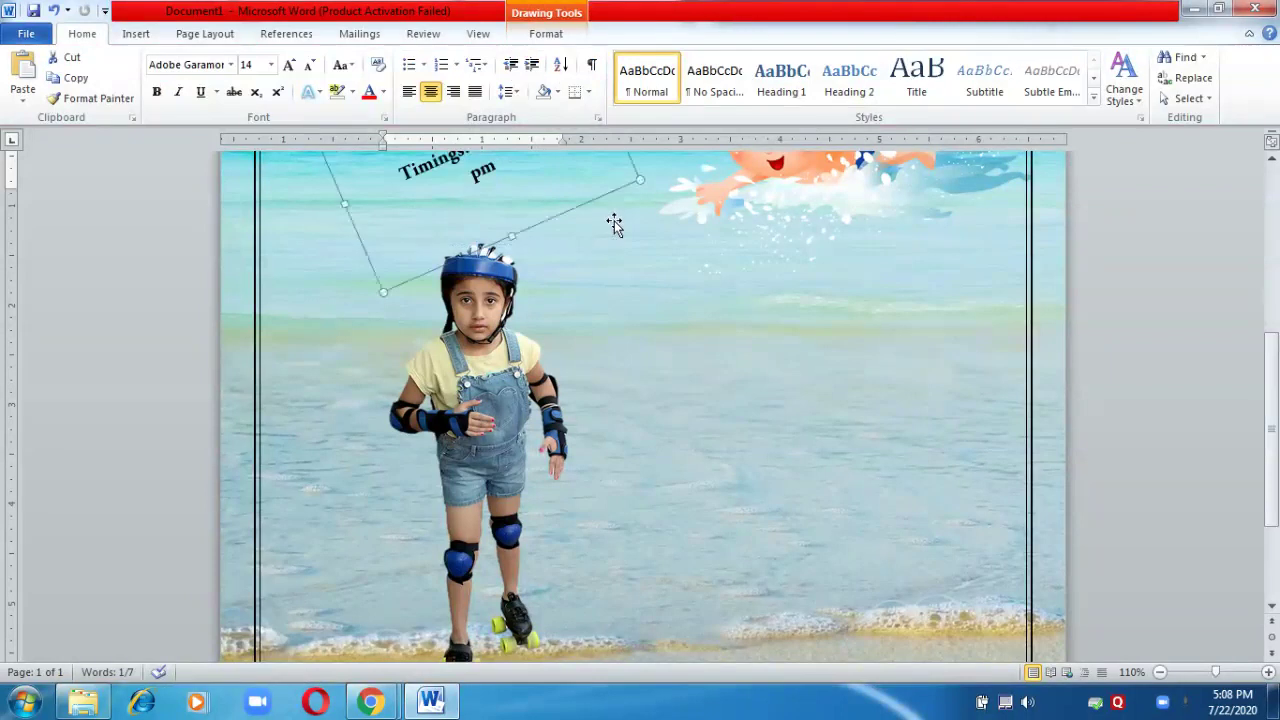
pyautogui.click(593, 208)
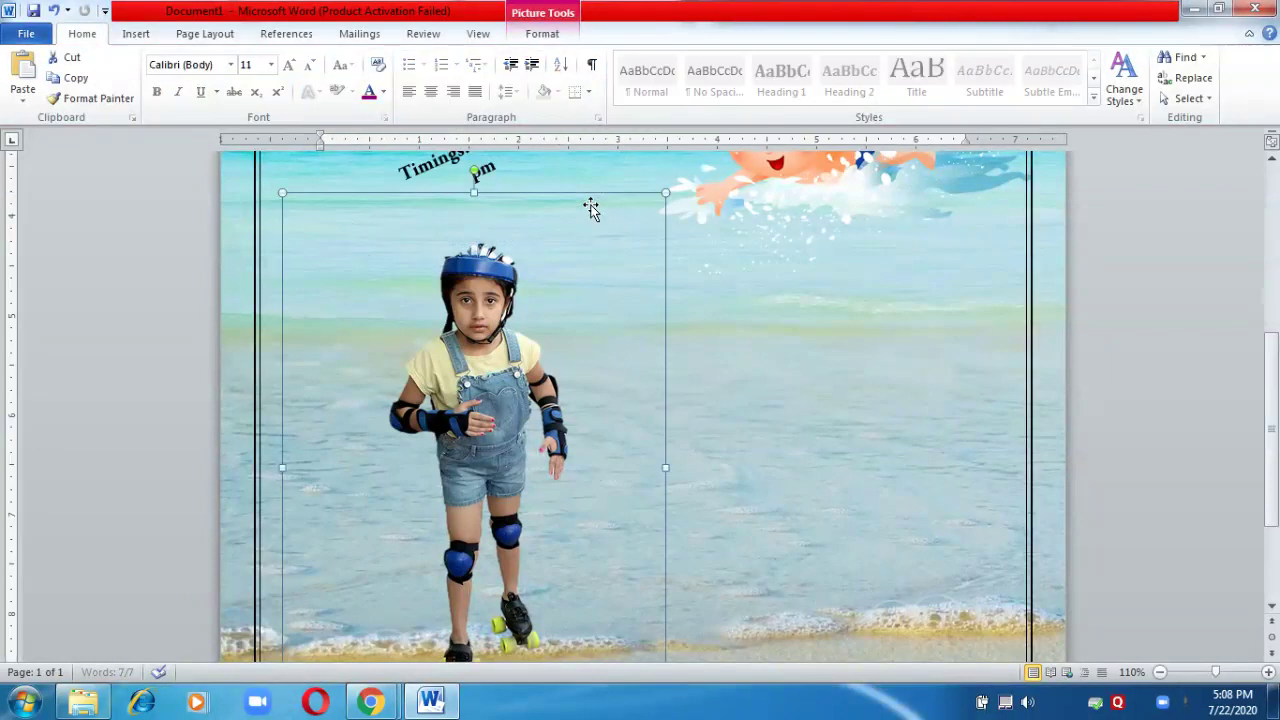
pyautogui.hotkey('ctrl', 'z')
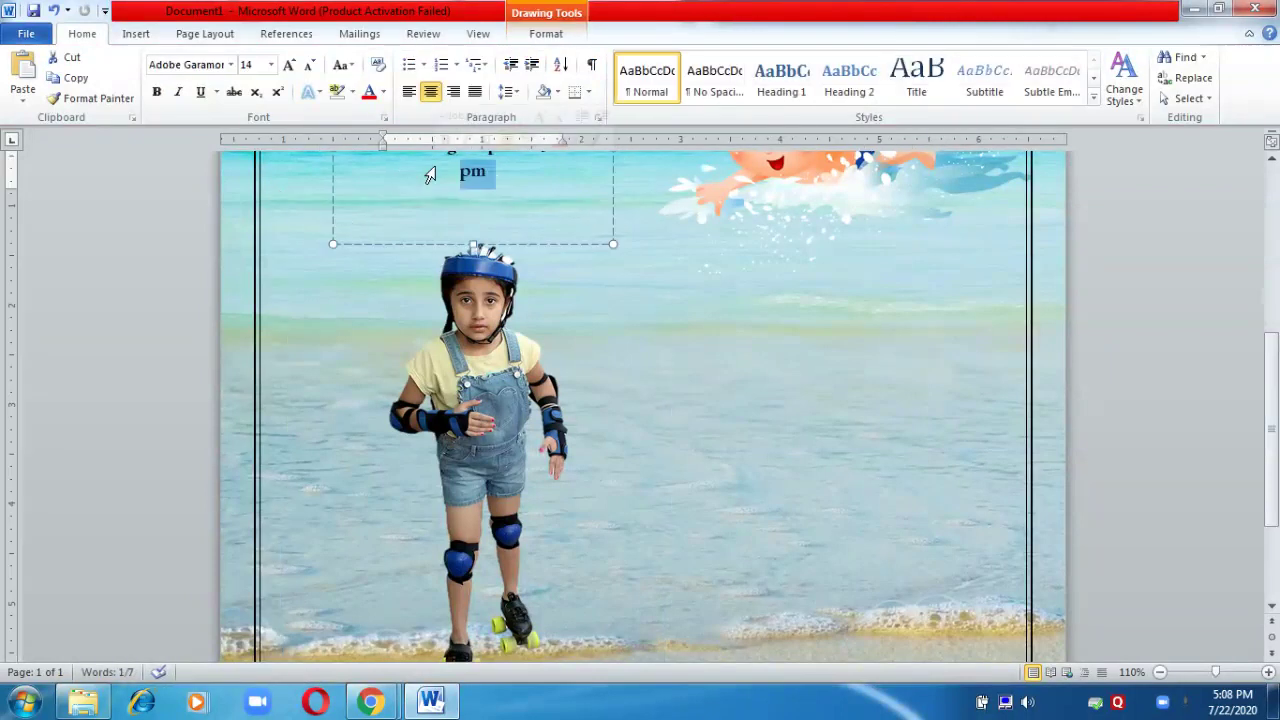
pyautogui.hotkey('ctrl', 'y')
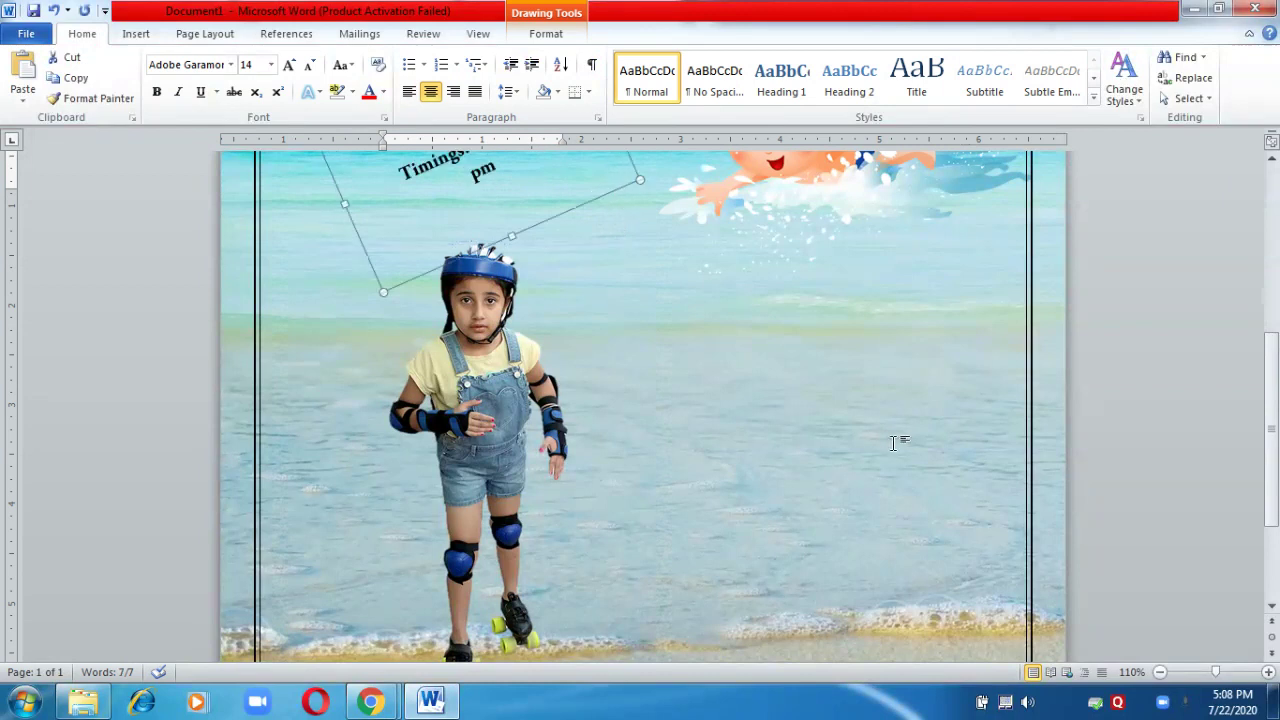
pyautogui.hotkey('ctrl', 'v')
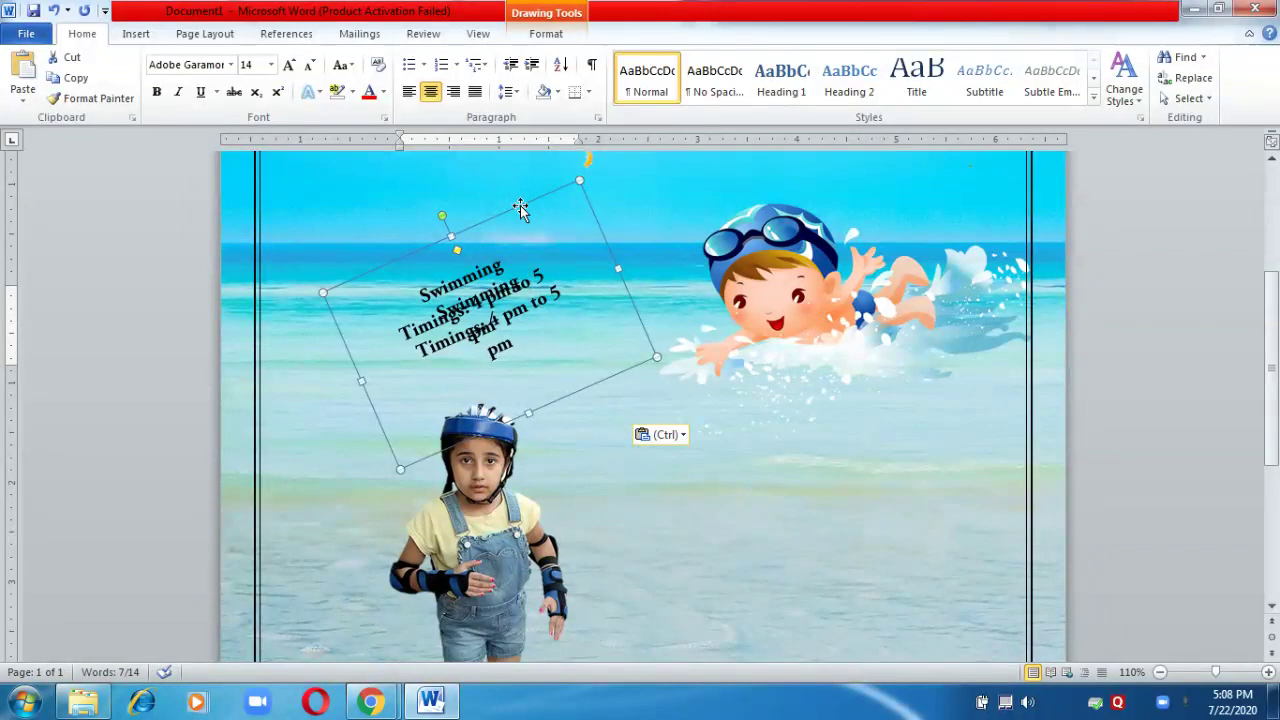
pyautogui.moveTo(529, 214); pyautogui.dragTo(899, 528)
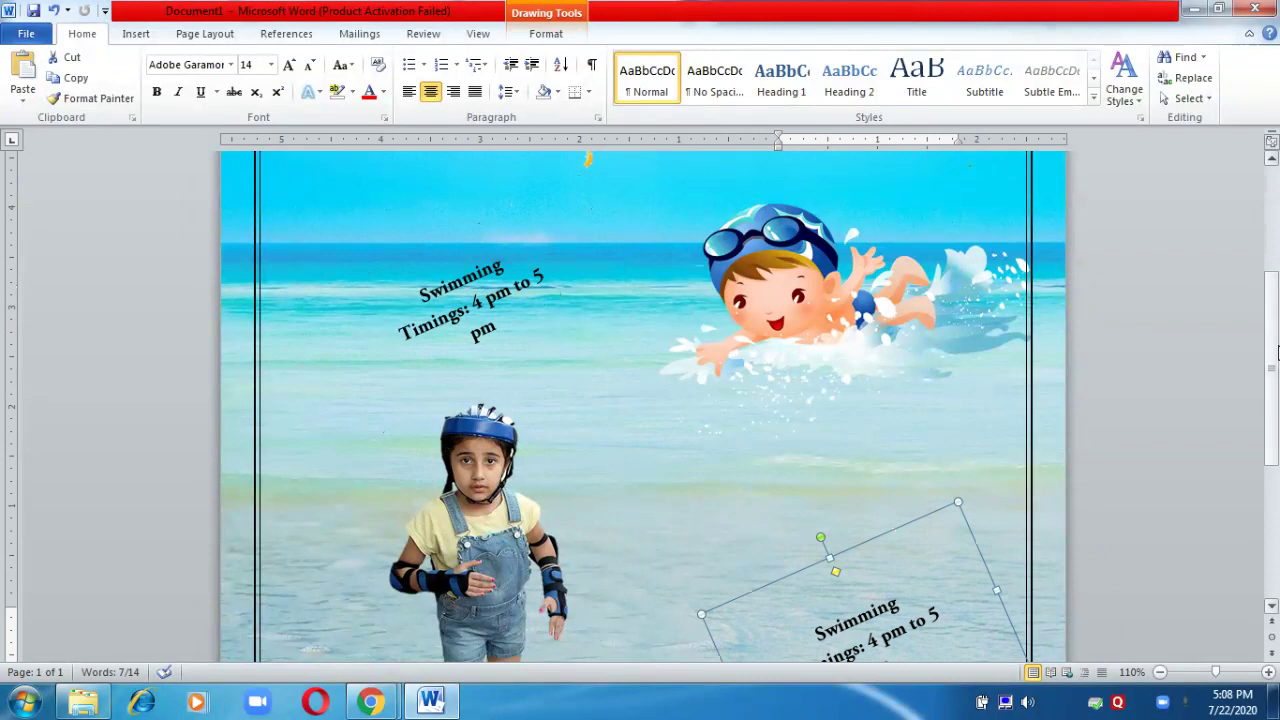
# Replace the heading Swimming with "Skating" in the copied text box beside the girl.
pyautogui.moveTo(1278, 352); pyautogui.dragTo(1278, 450)
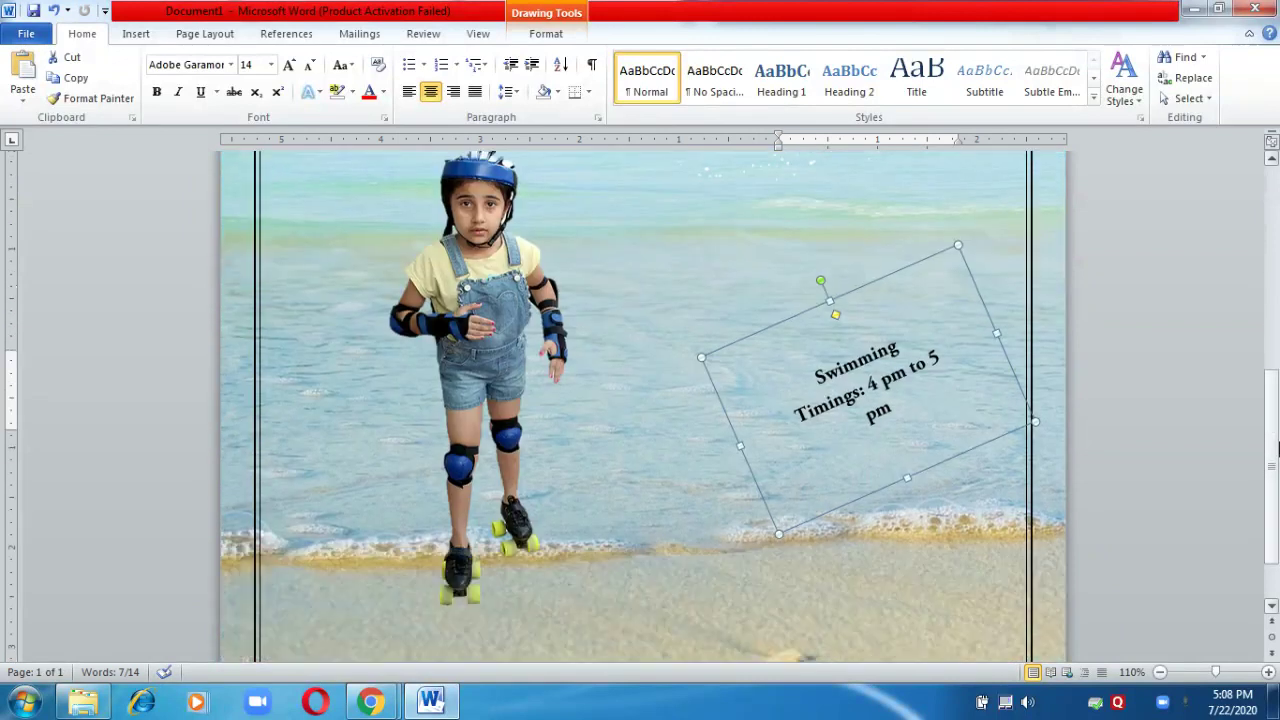
pyautogui.click(898, 351)
pyautogui.click(912, 352)
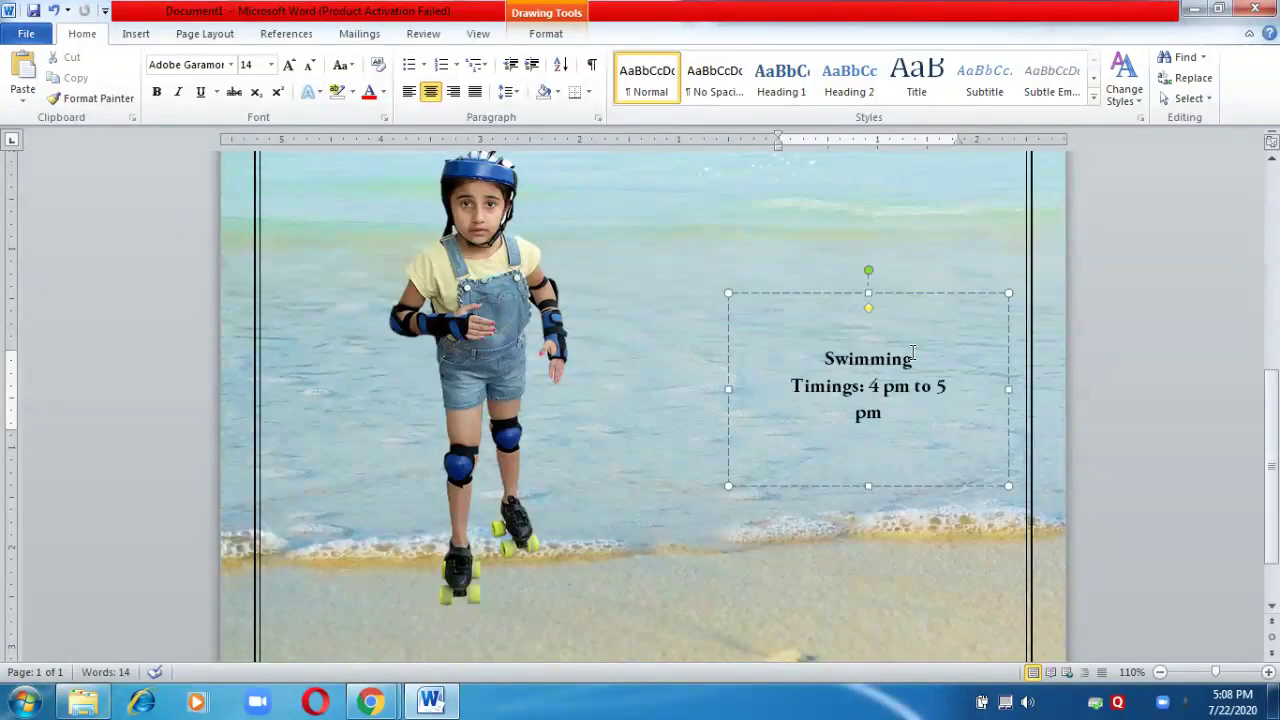
pyautogui.press('BackSpace')
pyautogui.press('BackSpace')
pyautogui.press('BackSpace')
pyautogui.press('BackSpace')
pyautogui.press('BackSpace')
pyautogui.press('BackSpace')
pyautogui.press('BackSpace')
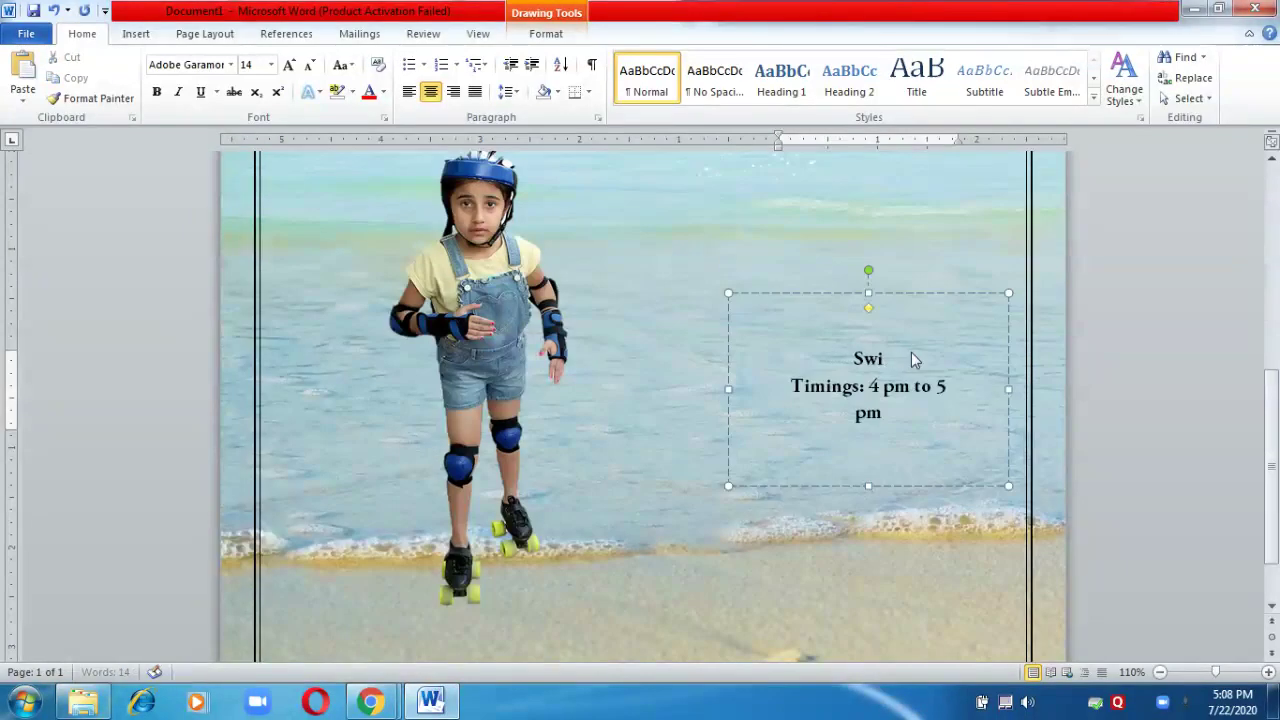
pyautogui.write('kating')
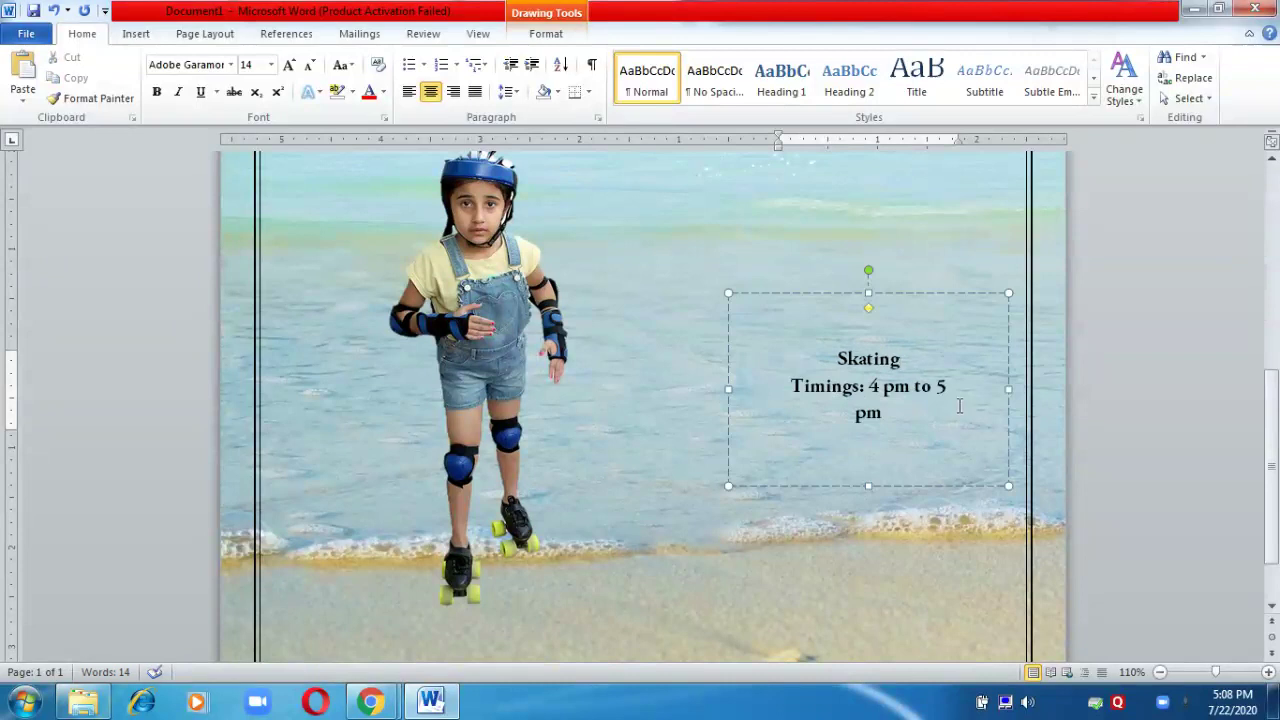
# Change the skating timings to 5 pm to 6 pm and deselect the text box.
pyautogui.click(881, 388)
pyautogui.press('BackSpace')
pyautogui.press('BackSpace')
pyautogui.write('5')
pyautogui.press('End')
pyautogui.press('BackSpace')
pyautogui.write('6')
pyautogui.scroll(7, 828, 556)
pyautogui.click(828, 556)
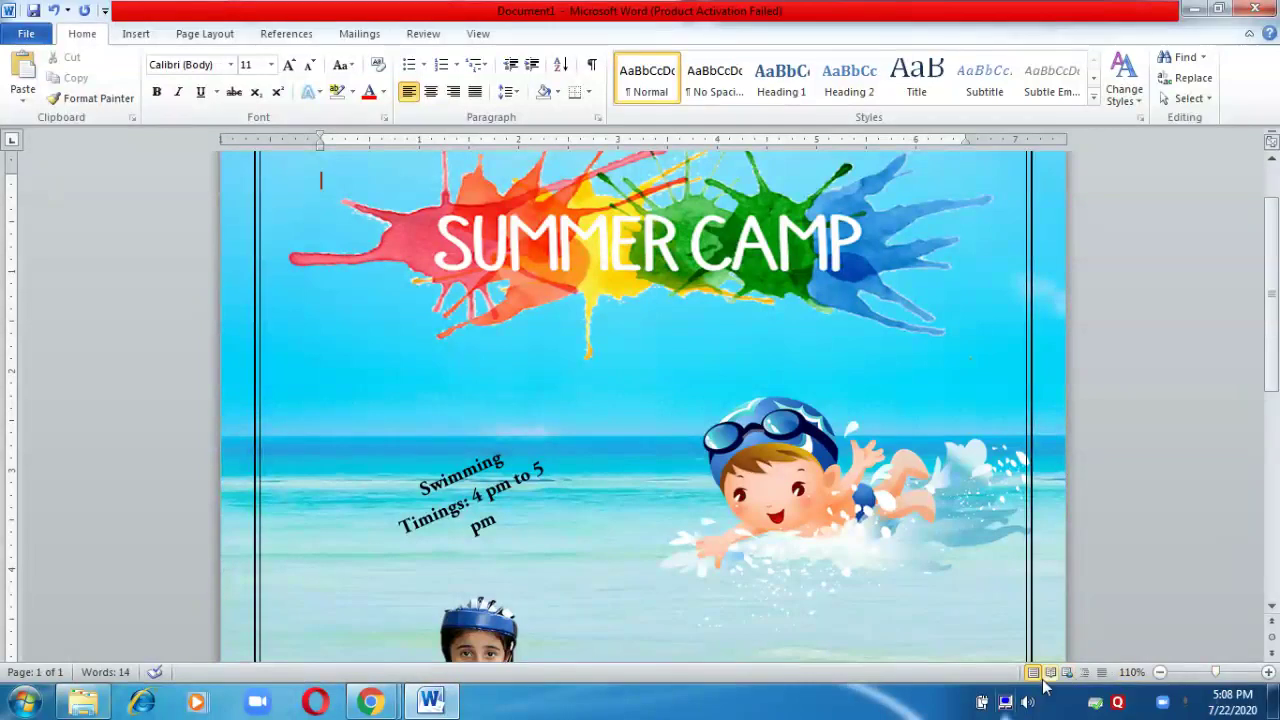
# Examine the whole poster at 50% zoom, checking the placement of both activity pictures and their timings.
pyautogui.click(1160, 672)
pyautogui.click(1160, 673)
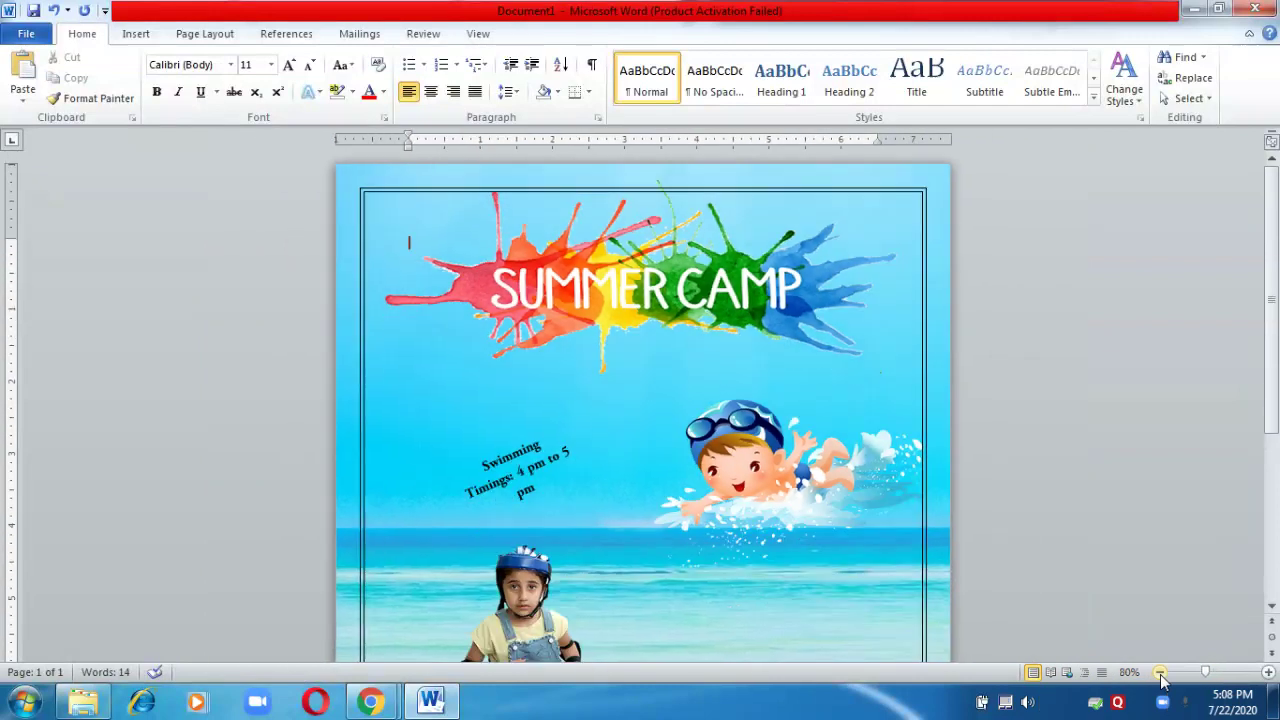
pyautogui.click(1160, 673)
pyautogui.click(1160, 673)
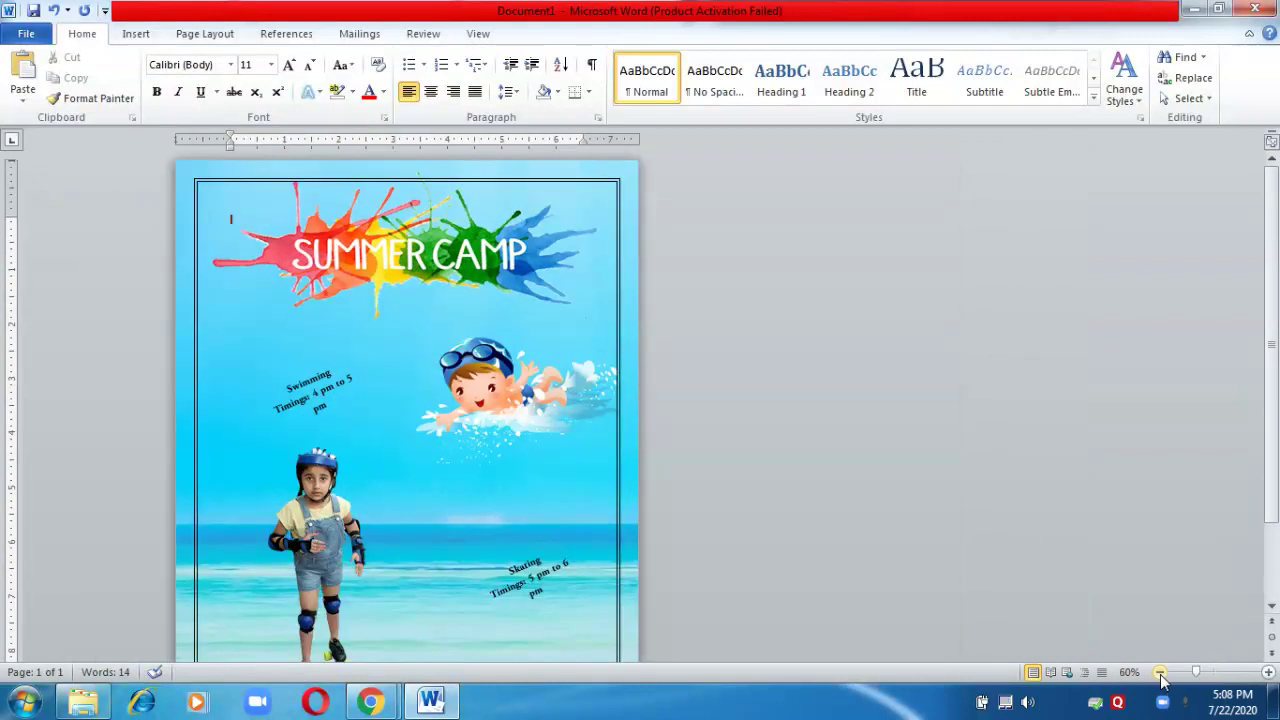
pyautogui.click(1160, 673)
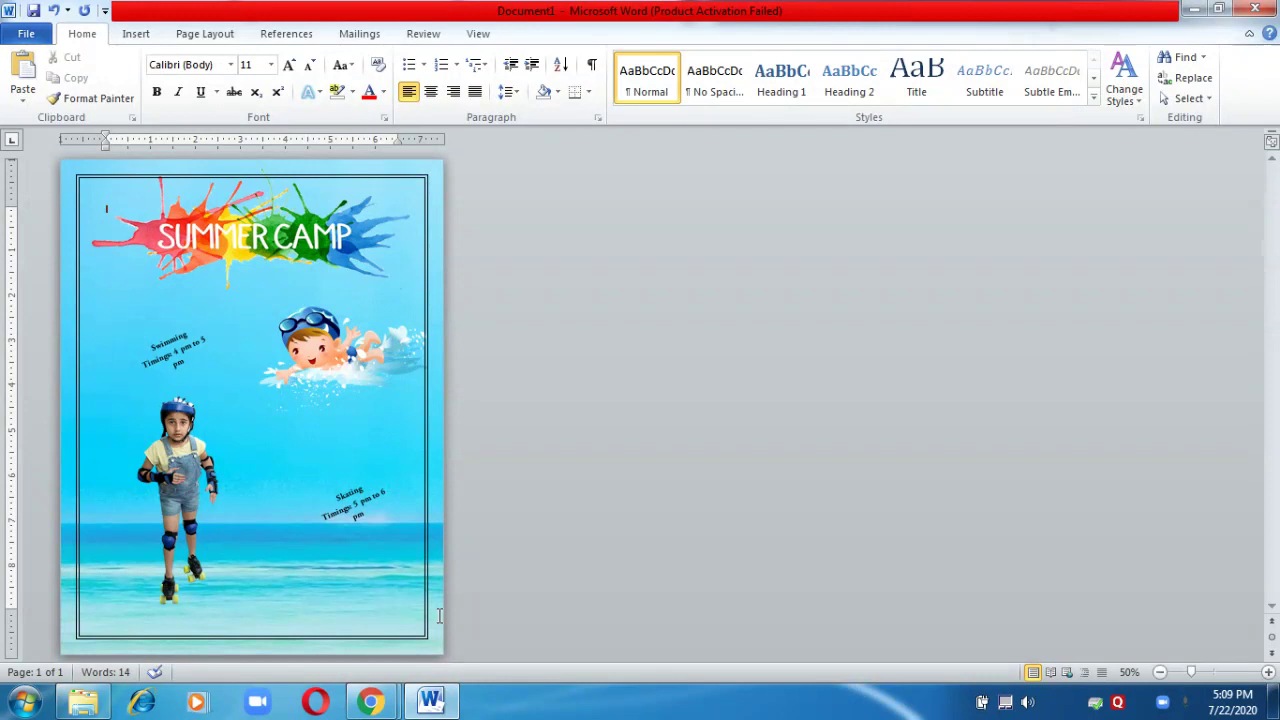
pyautogui.click(433, 700)
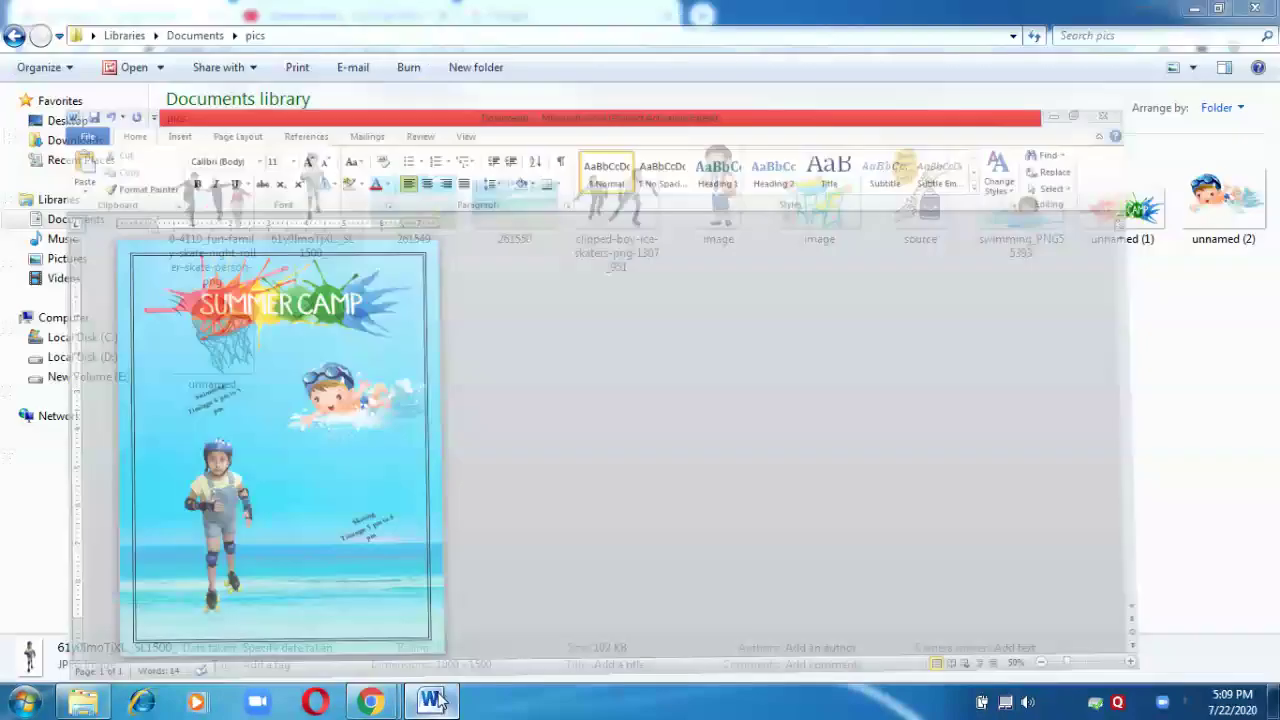
pyautogui.click(440, 700)
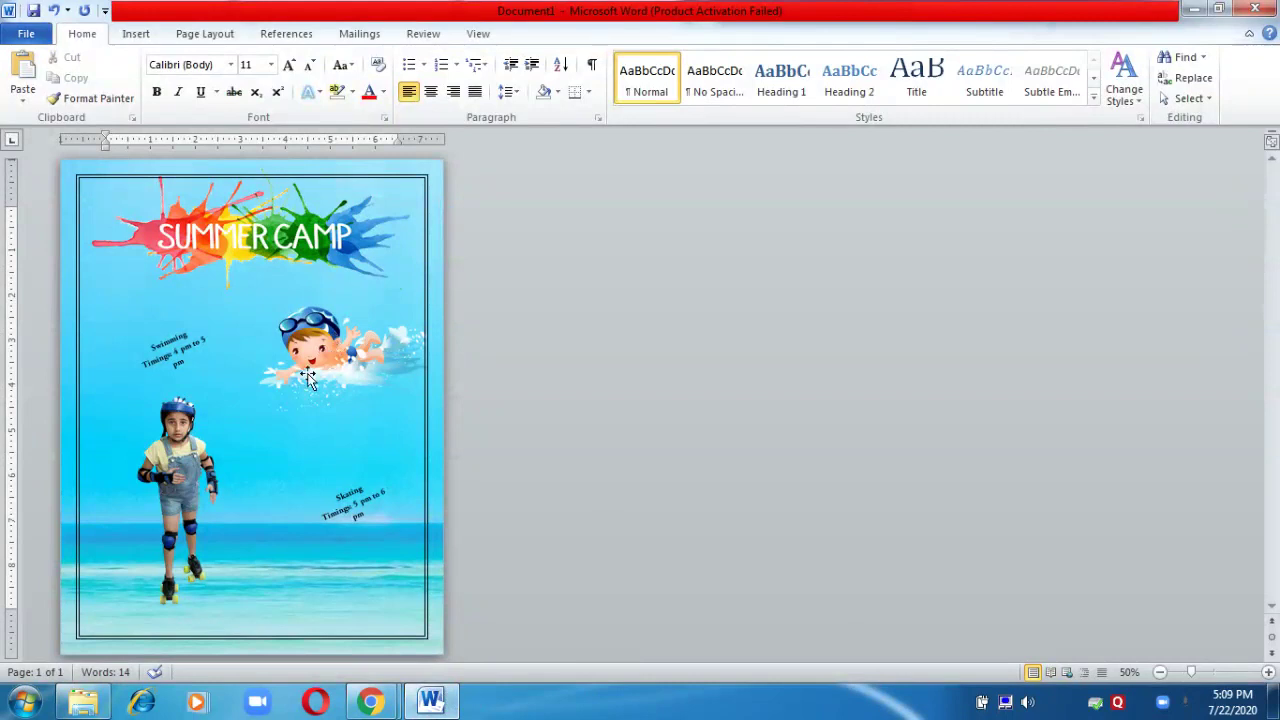
pyautogui.click(192, 470)
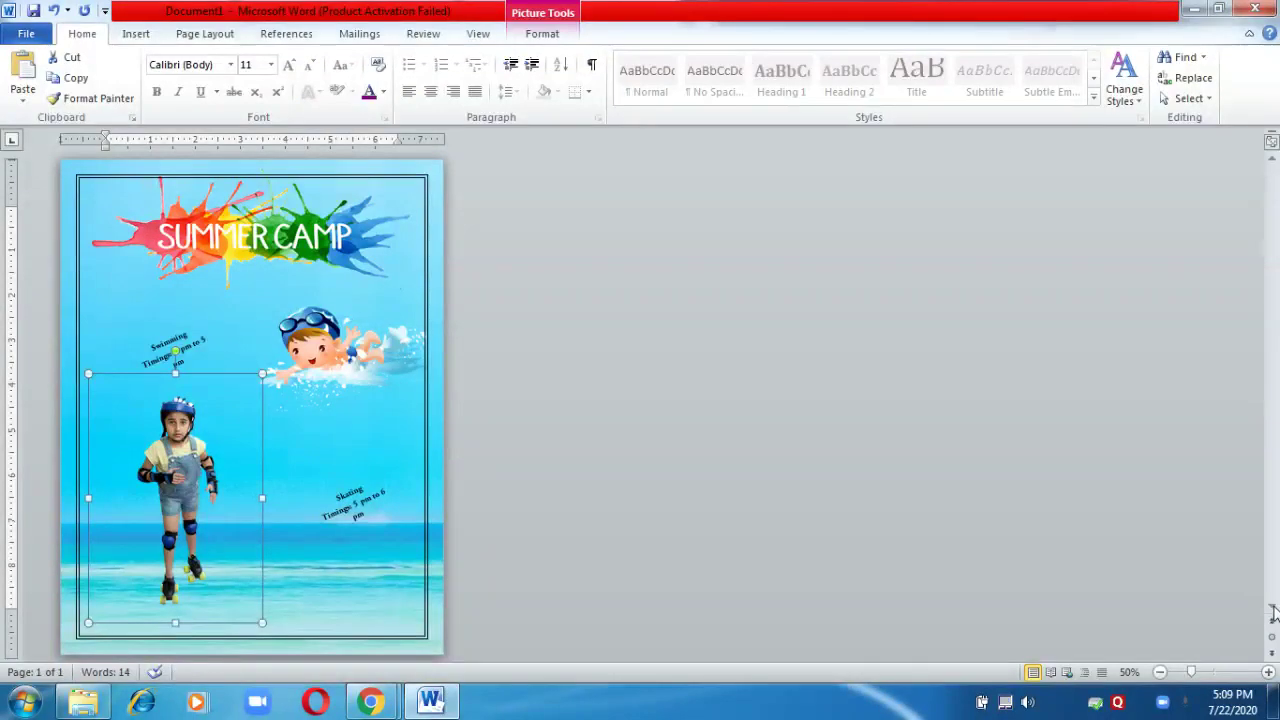
pyautogui.click(353, 445)
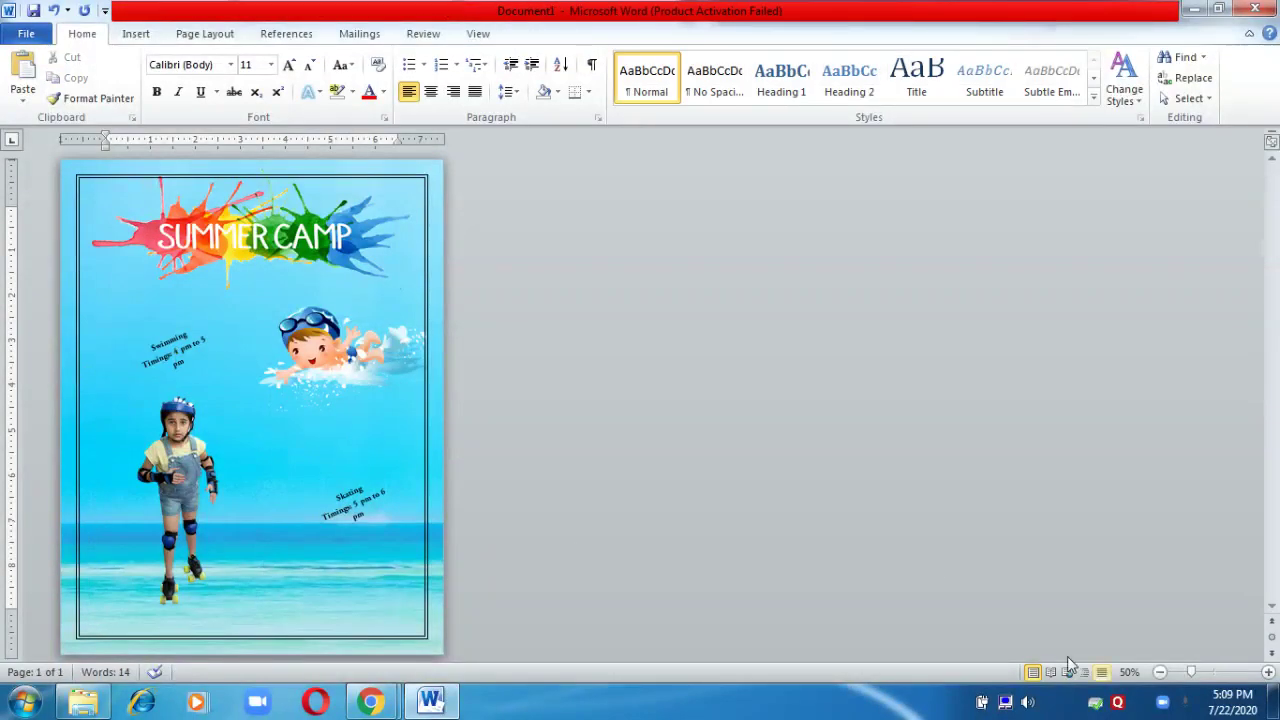
pyautogui.click(1268, 672)
pyautogui.click(1268, 672)
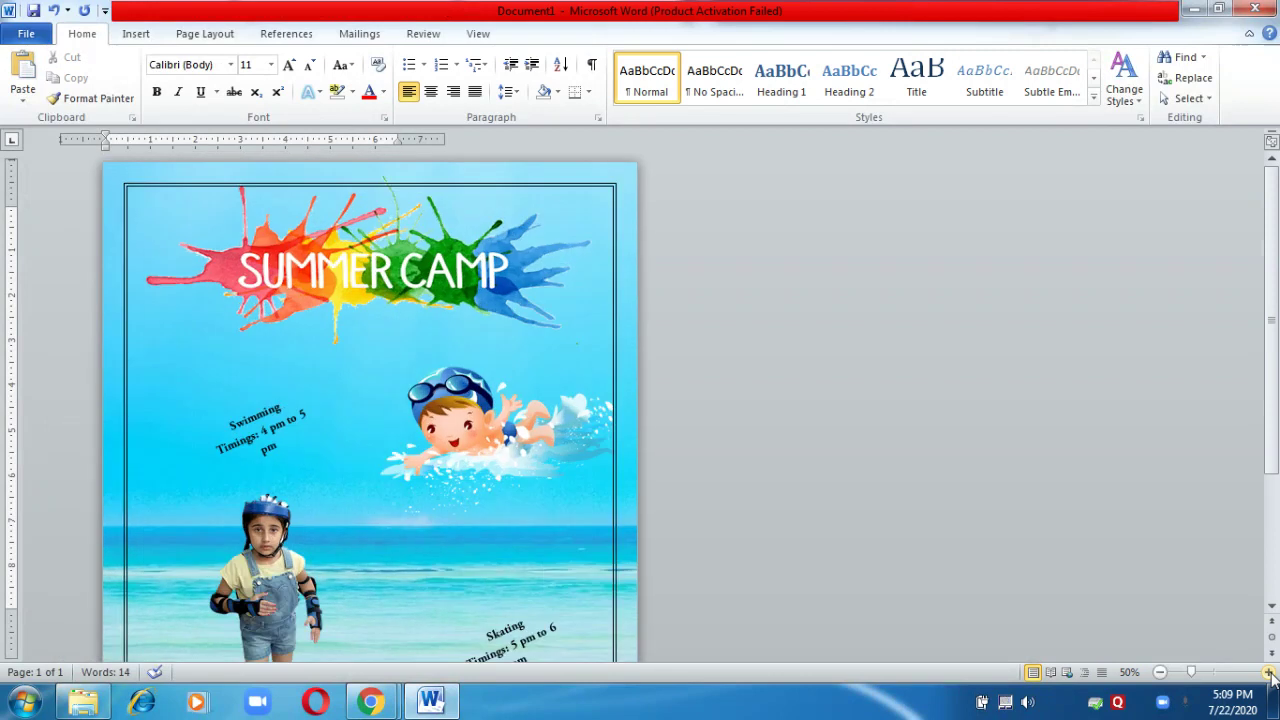
# Crop the outer edge of the swimming boy picture so its width is about 3.16", trimming the splash that crosses the page border.
pyautogui.click(1268, 672)
pyautogui.click(1268, 672)
pyautogui.click(1268, 672)
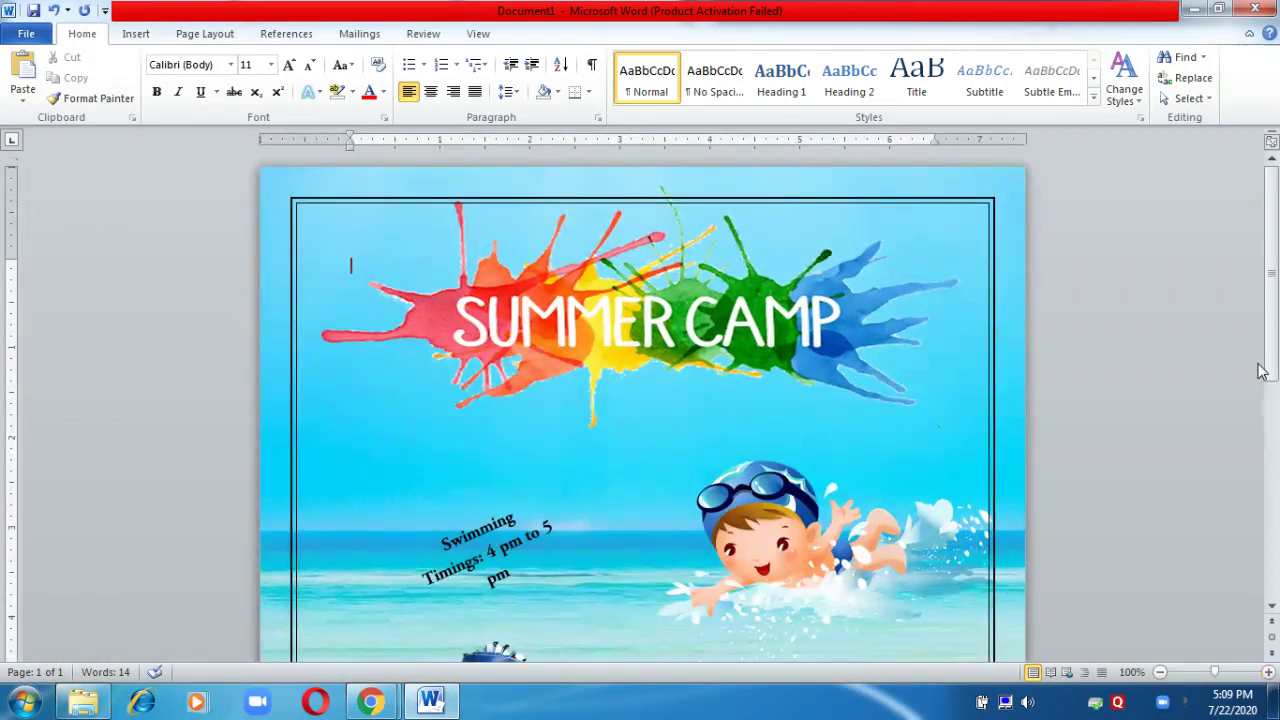
pyautogui.scroll(-3, 1260, 366)
pyautogui.moveTo(1277, 395); pyautogui.dragTo(1277, 447)
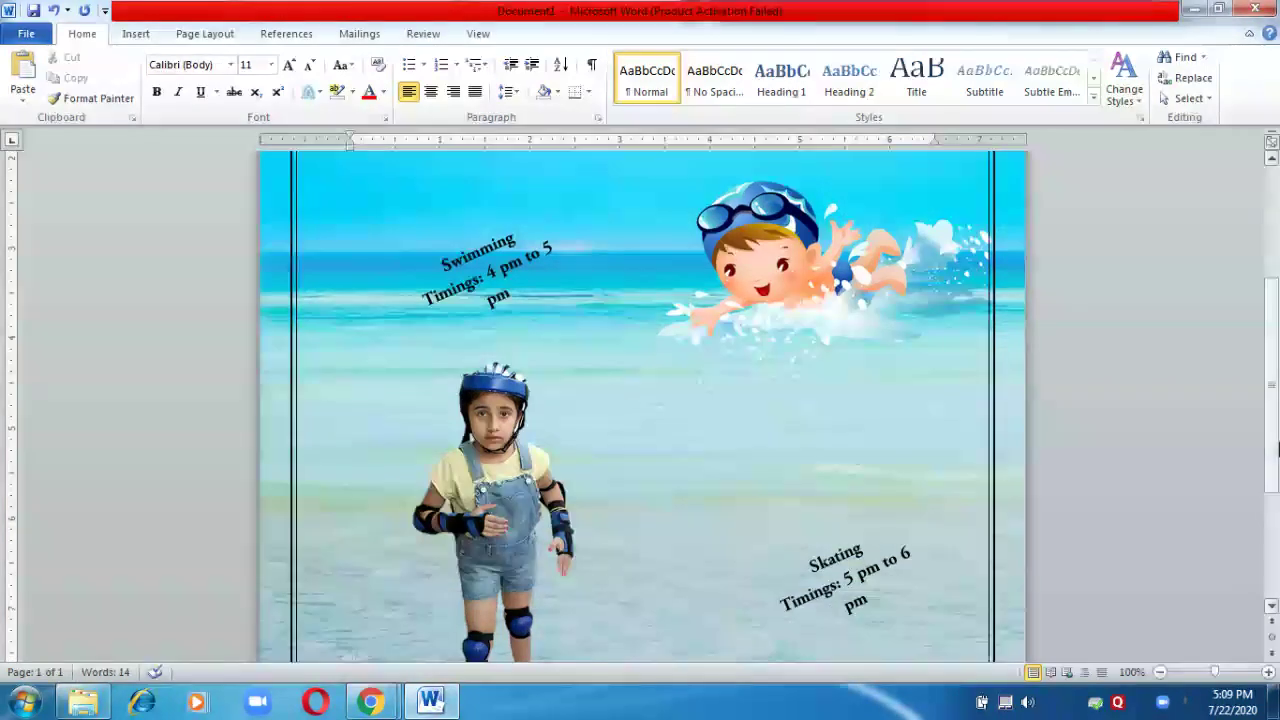
pyautogui.click(795, 250)
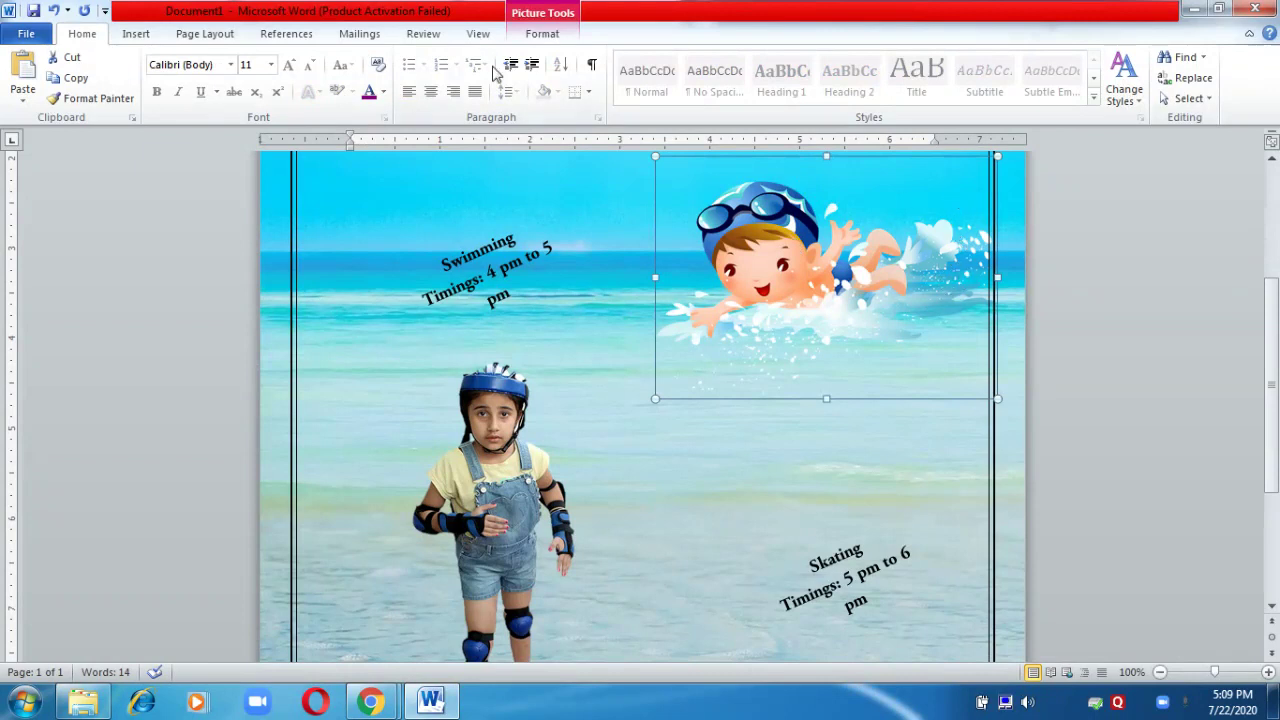
pyautogui.click(545, 38)
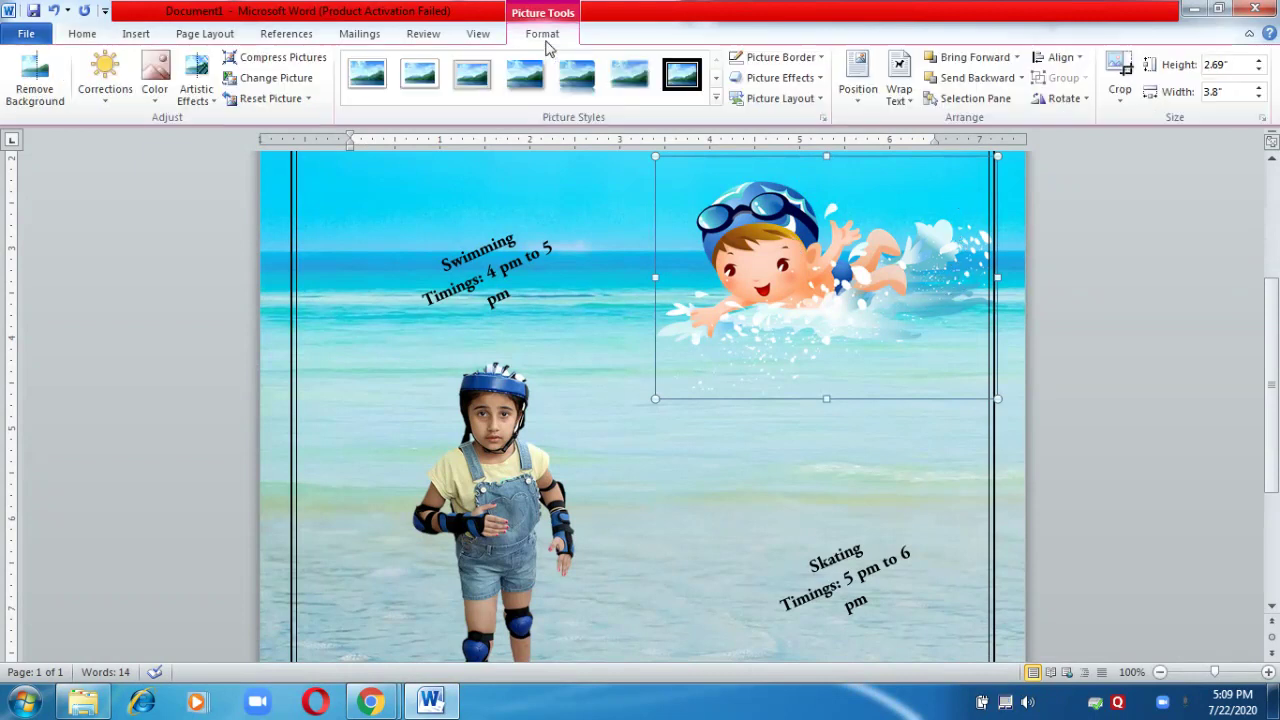
pyautogui.click(1118, 68)
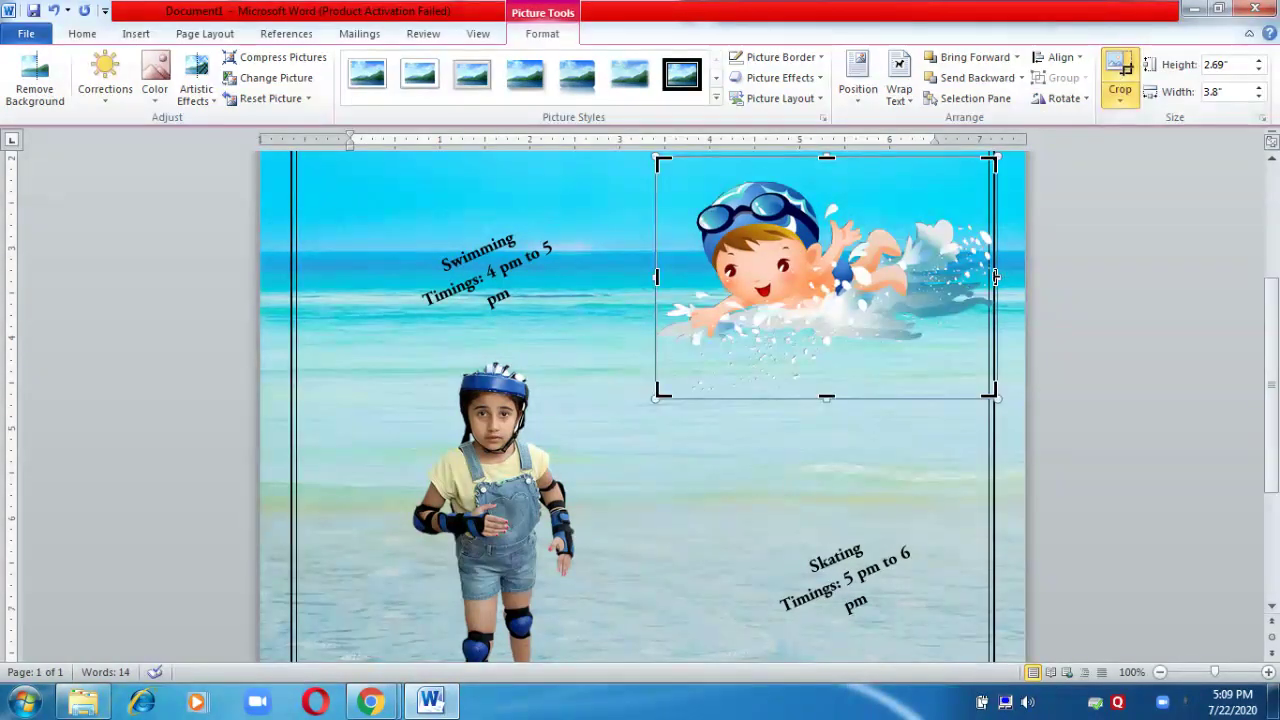
pyautogui.moveTo(994, 278); pyautogui.dragTo(940, 276)
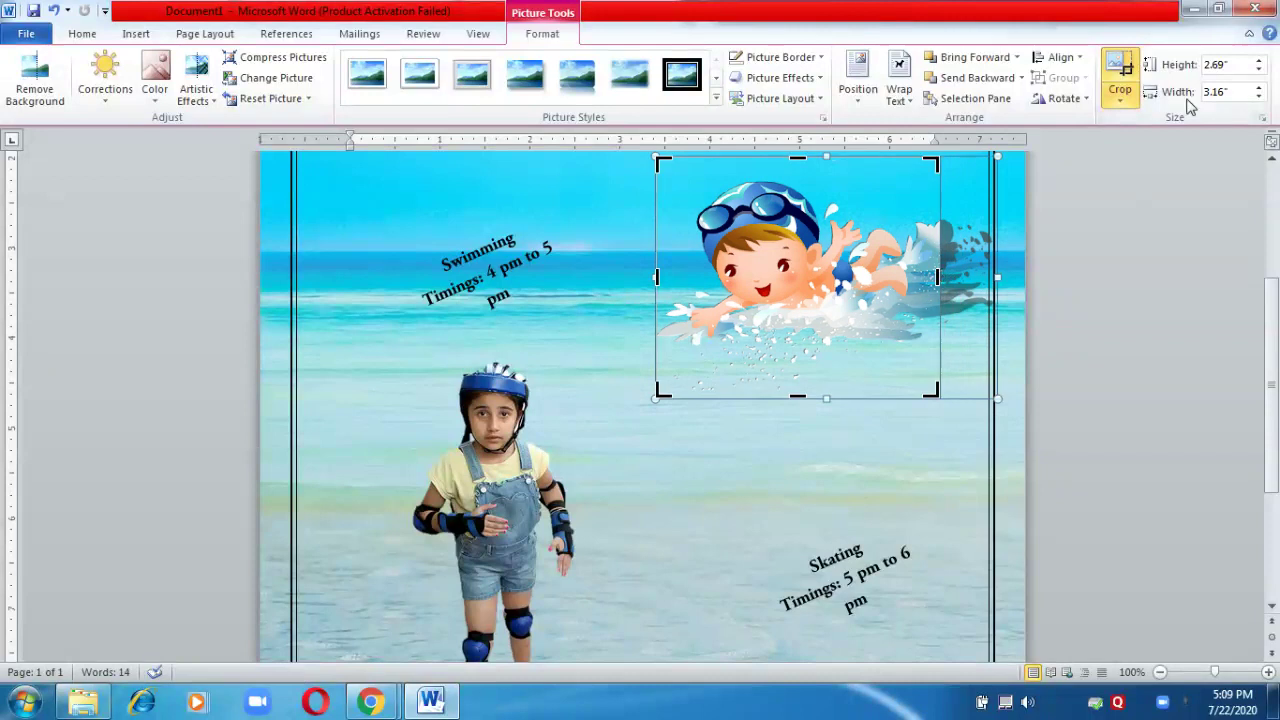
pyautogui.click(1123, 74)
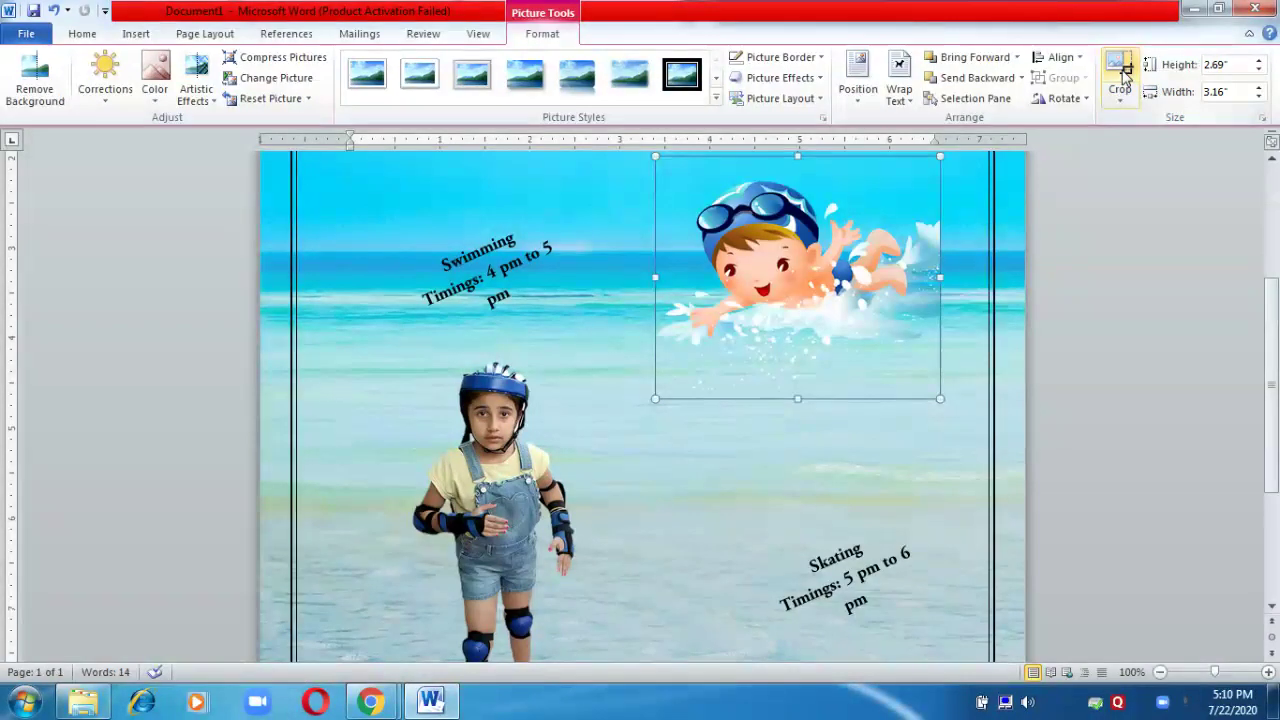
# Stretch the swimming boy picture sideways to about 3.72" wide and apply a higher color saturation preset to it.
pyautogui.moveTo(940, 278); pyautogui.dragTo(990, 272)
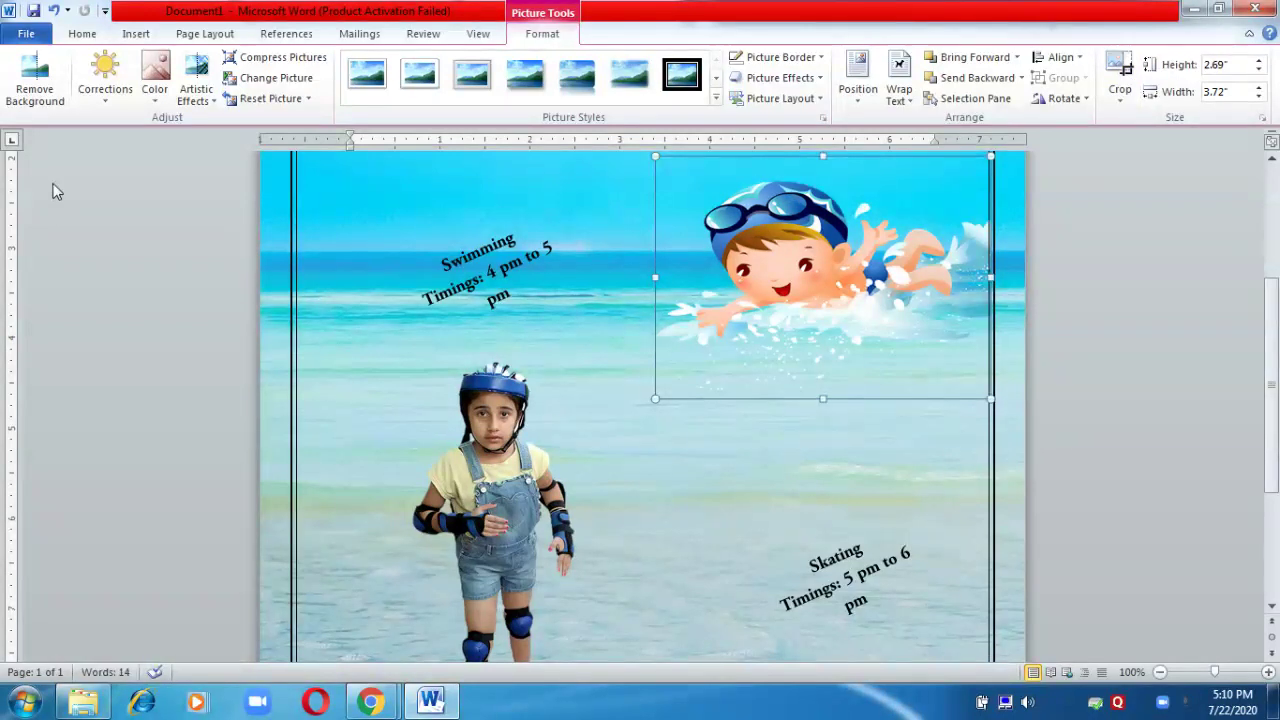
pyautogui.click(155, 90)
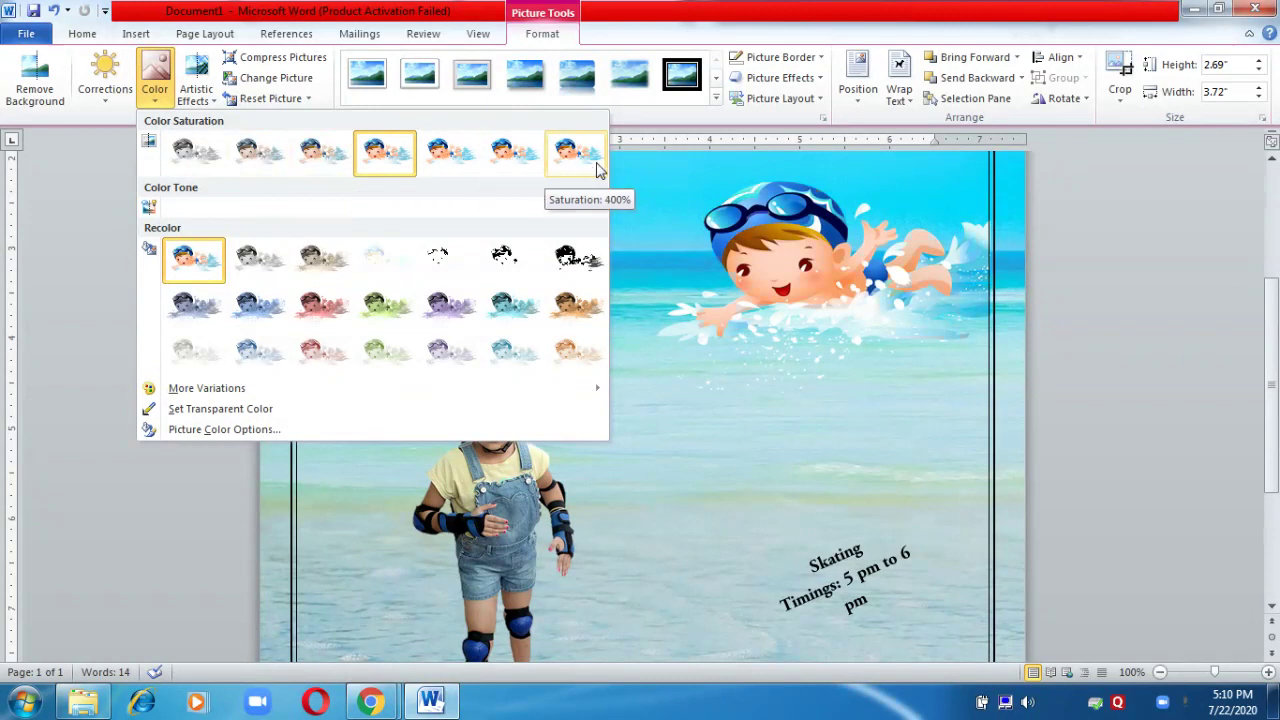
pyautogui.click(516, 165)
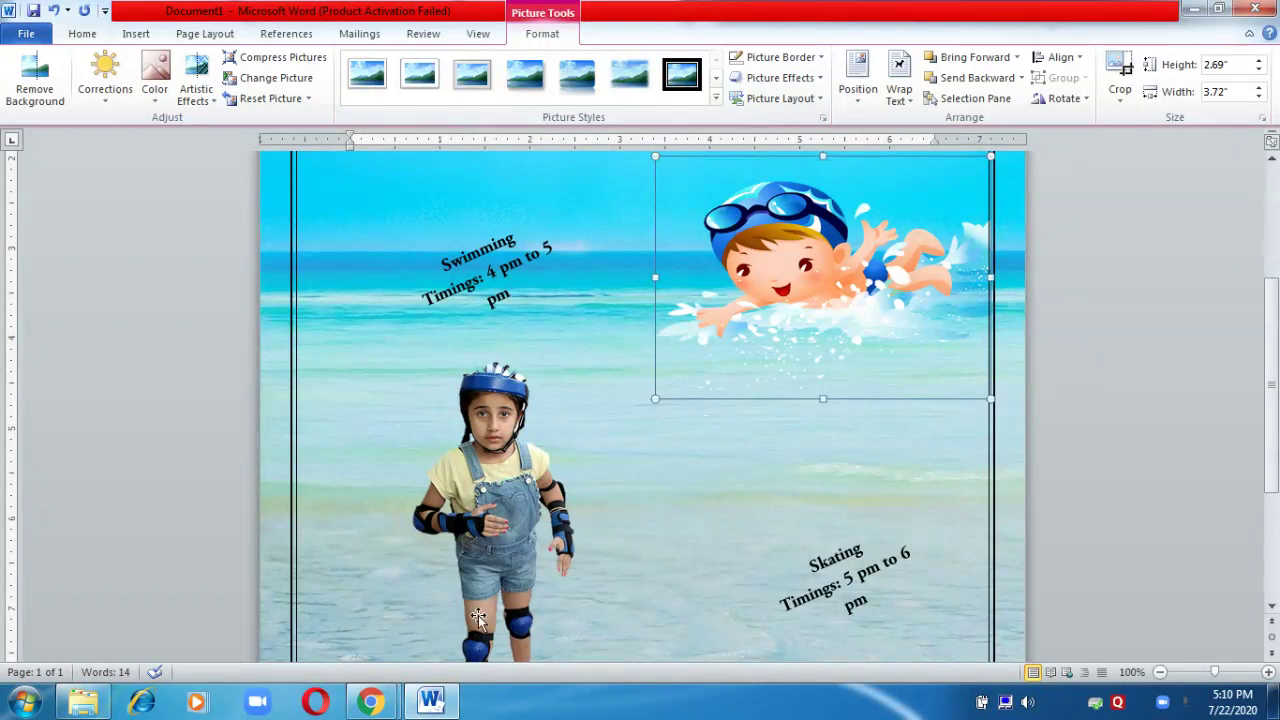
pyautogui.moveTo(370, 682)
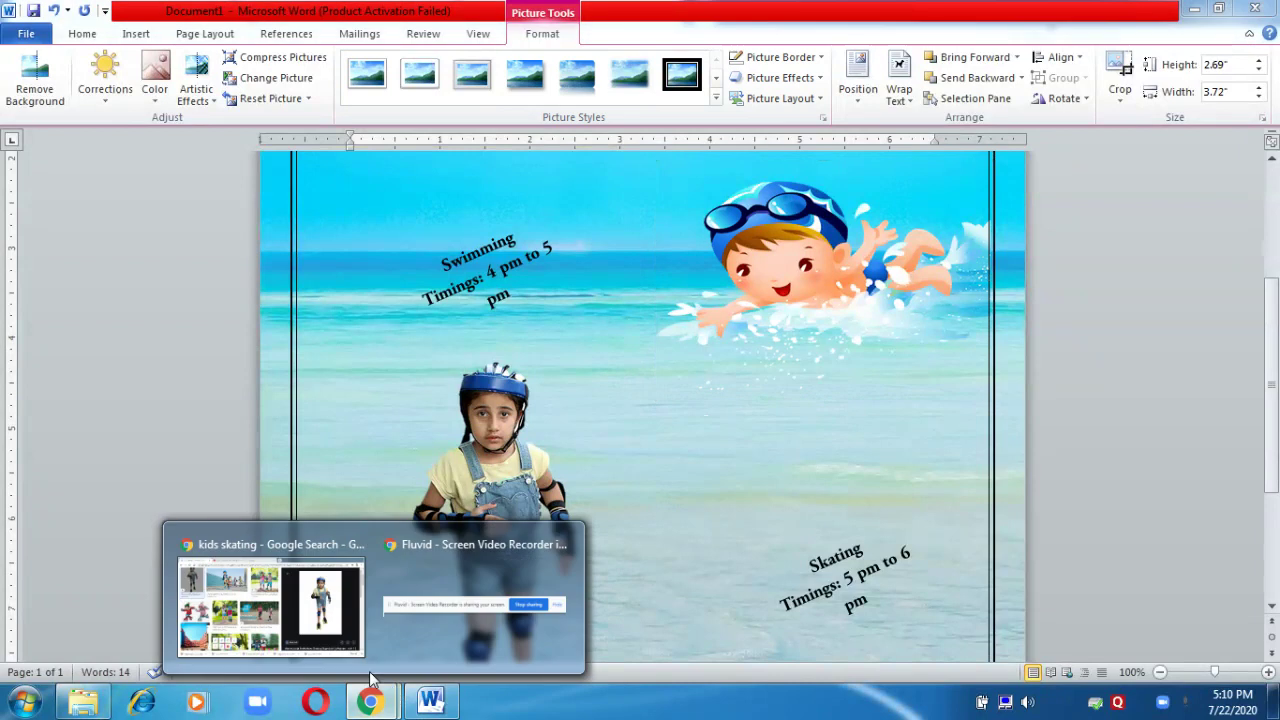
pyautogui.click(529, 607)
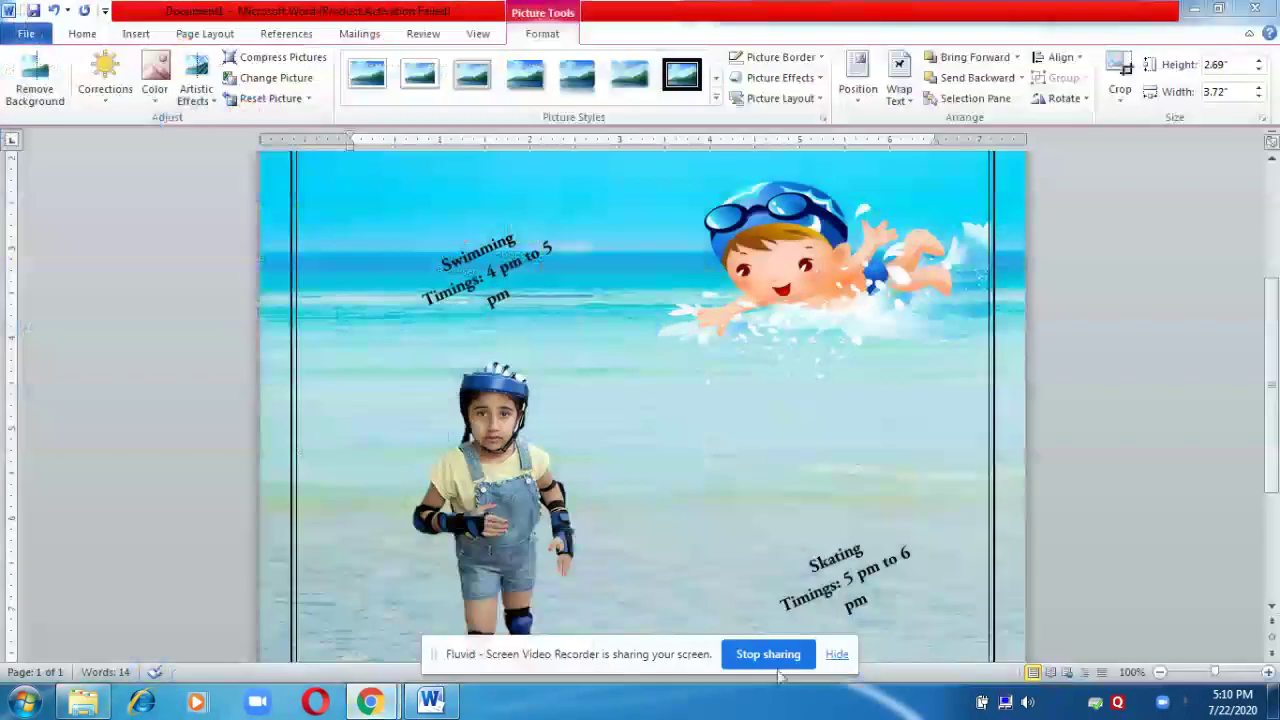